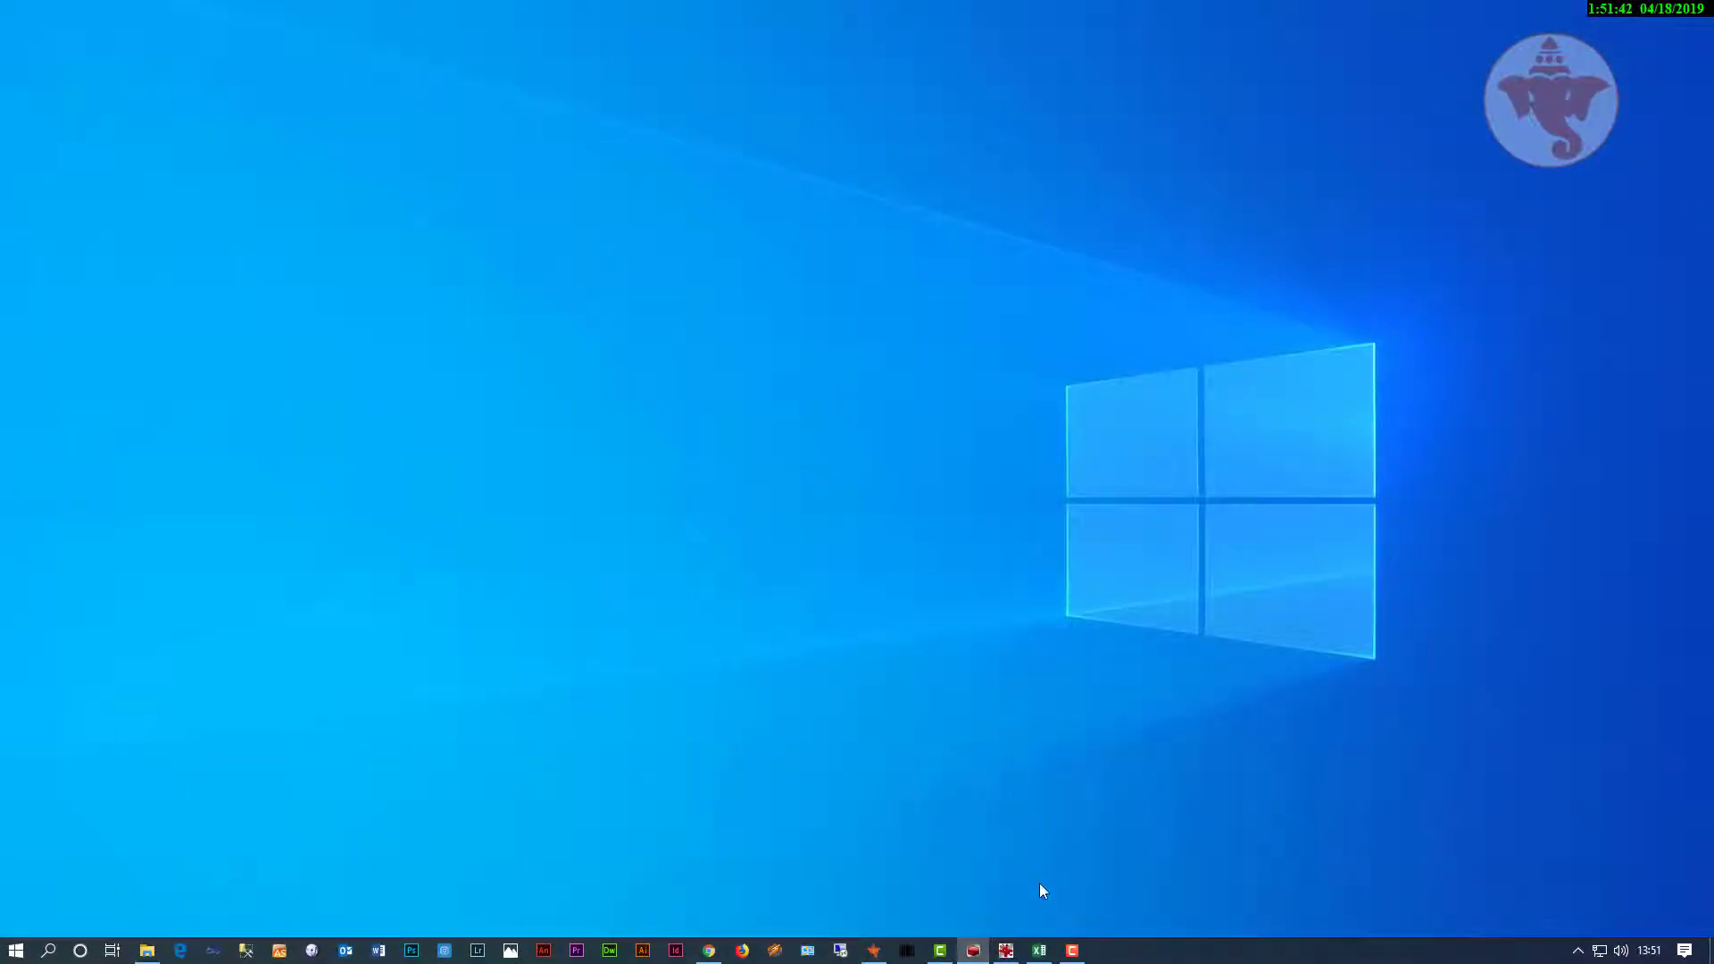
Step: View the coffee table drawing full screen, then put it away
{"action": "mouse_move", "coordinate": [1074, 955]}
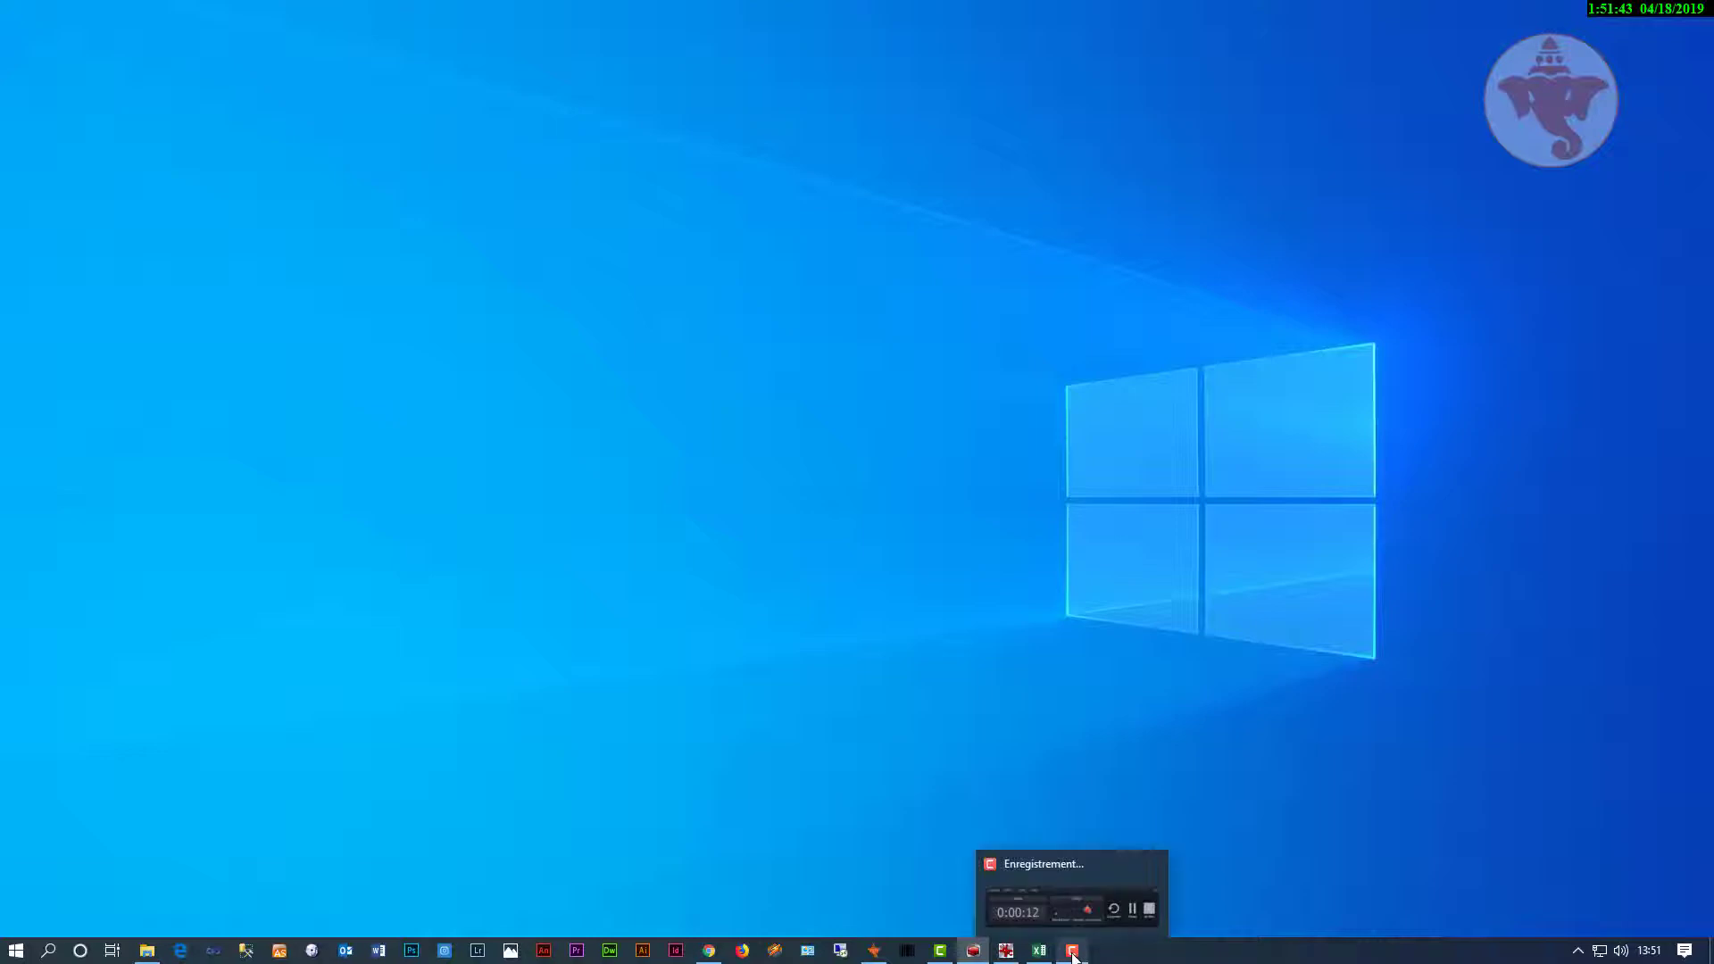
{"action": "left_click", "coordinate": [1007, 954]}
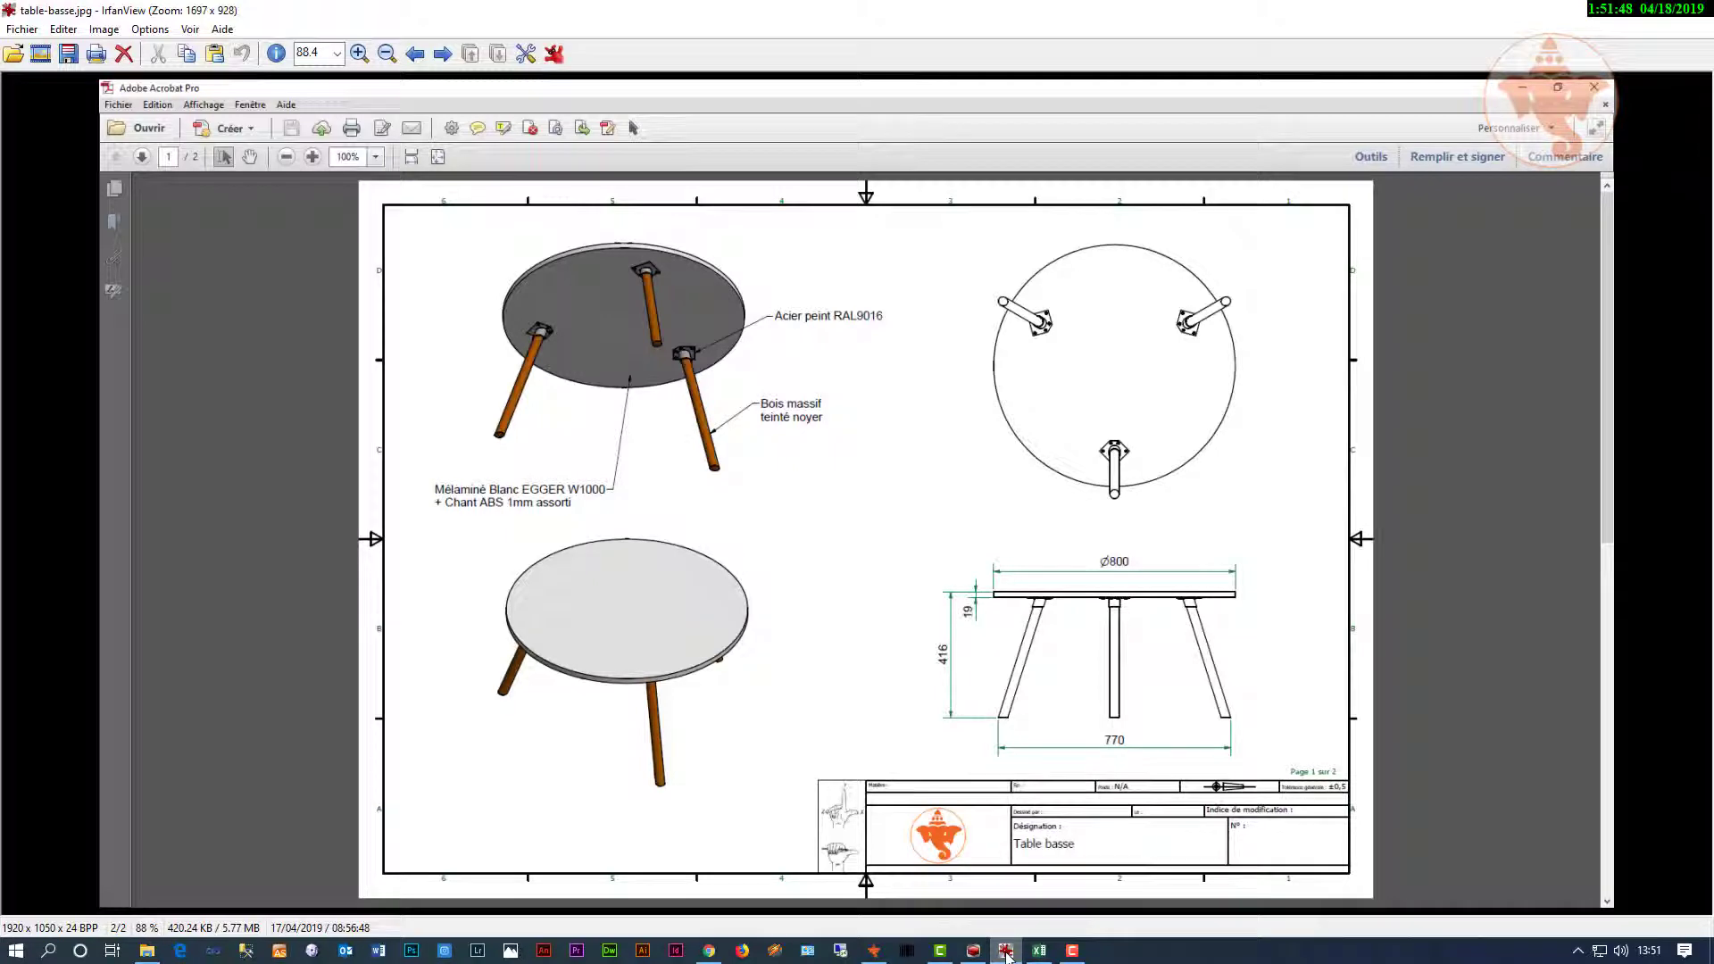
{"action": "key", "text": "Return"}
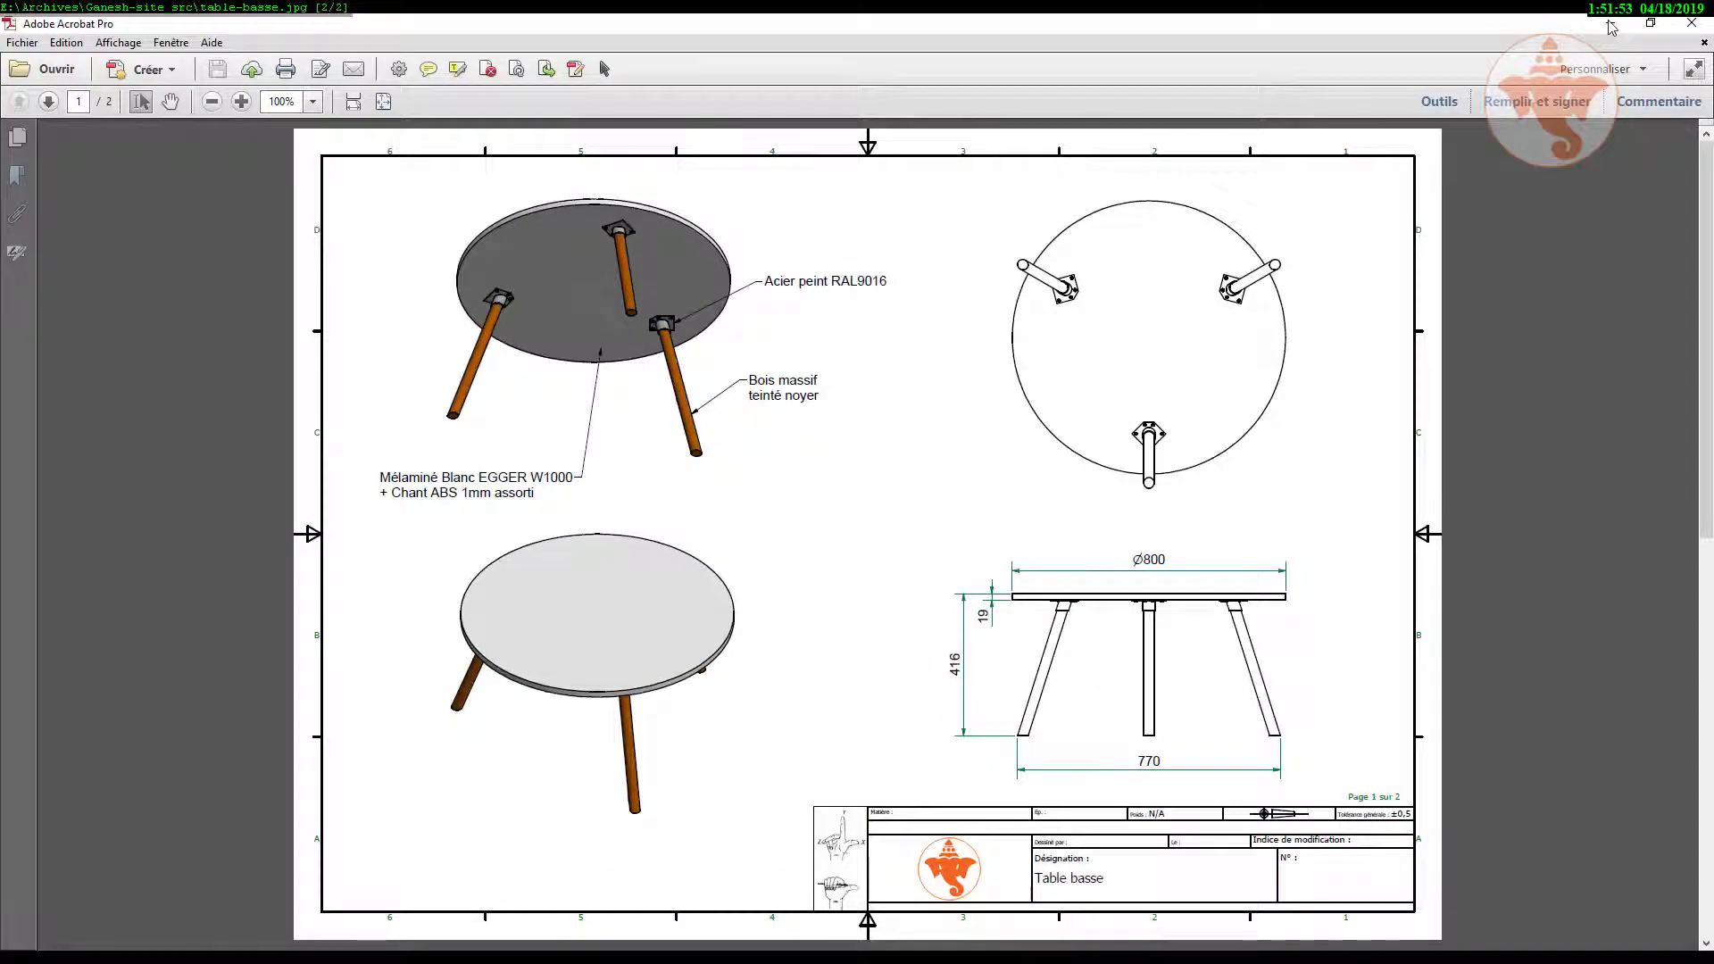
{"action": "key", "text": "Return"}
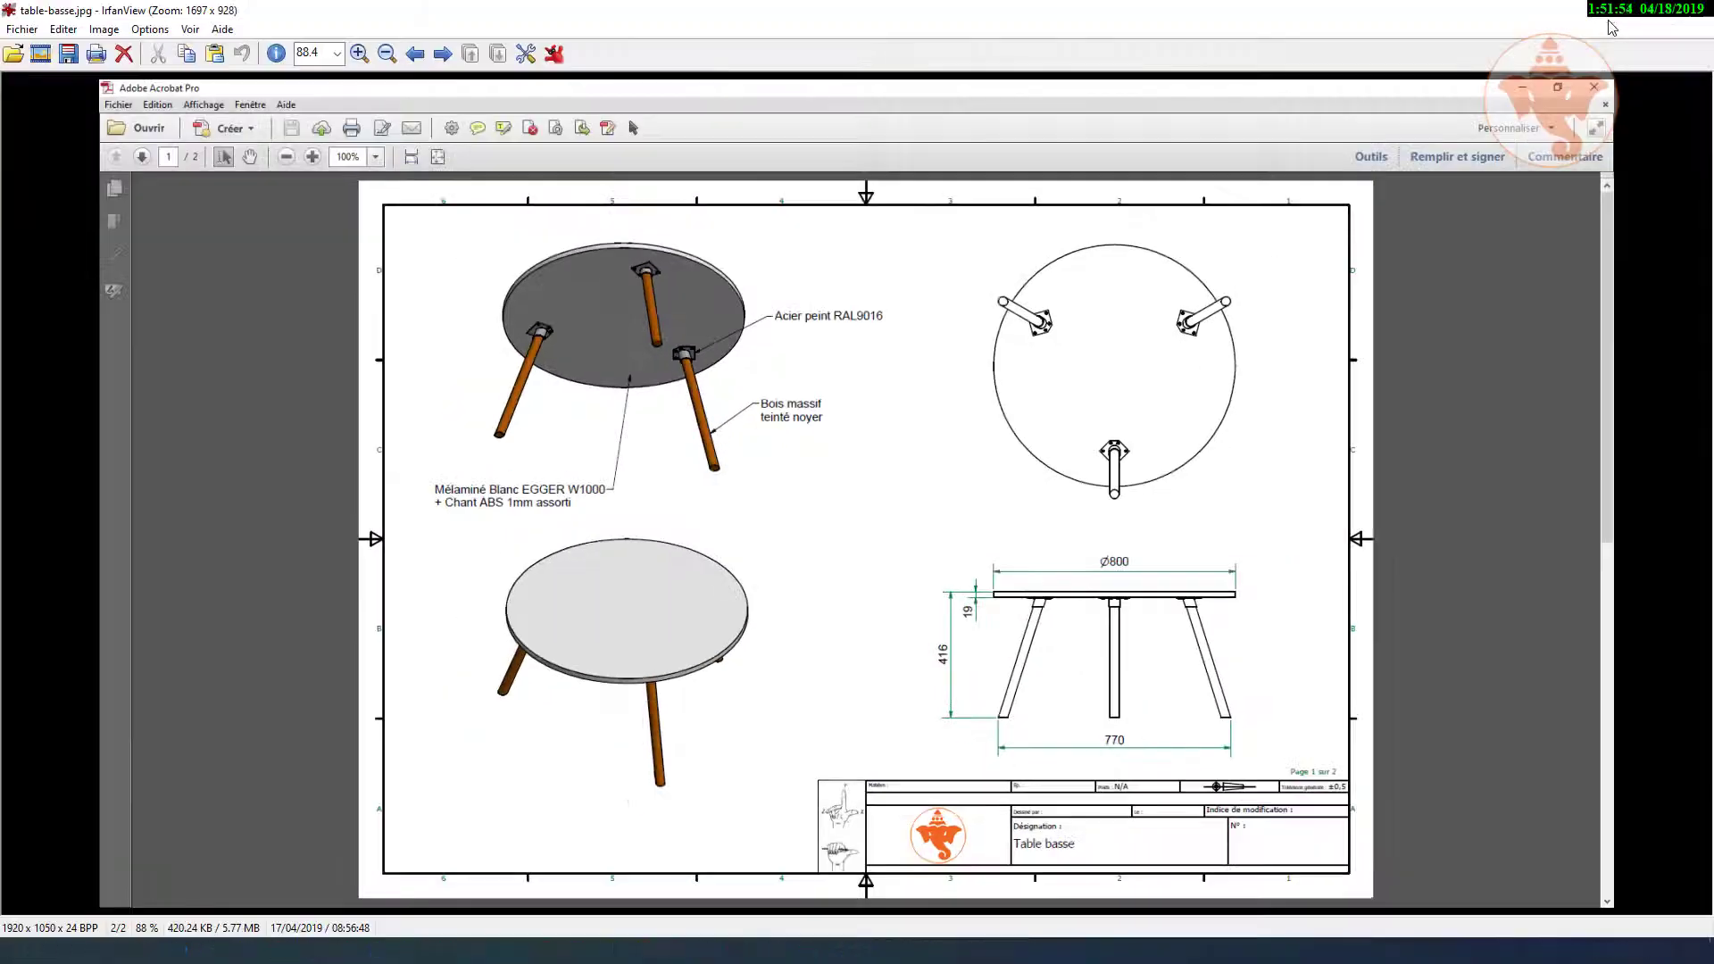
{"action": "left_click", "coordinate": [1611, 16]}
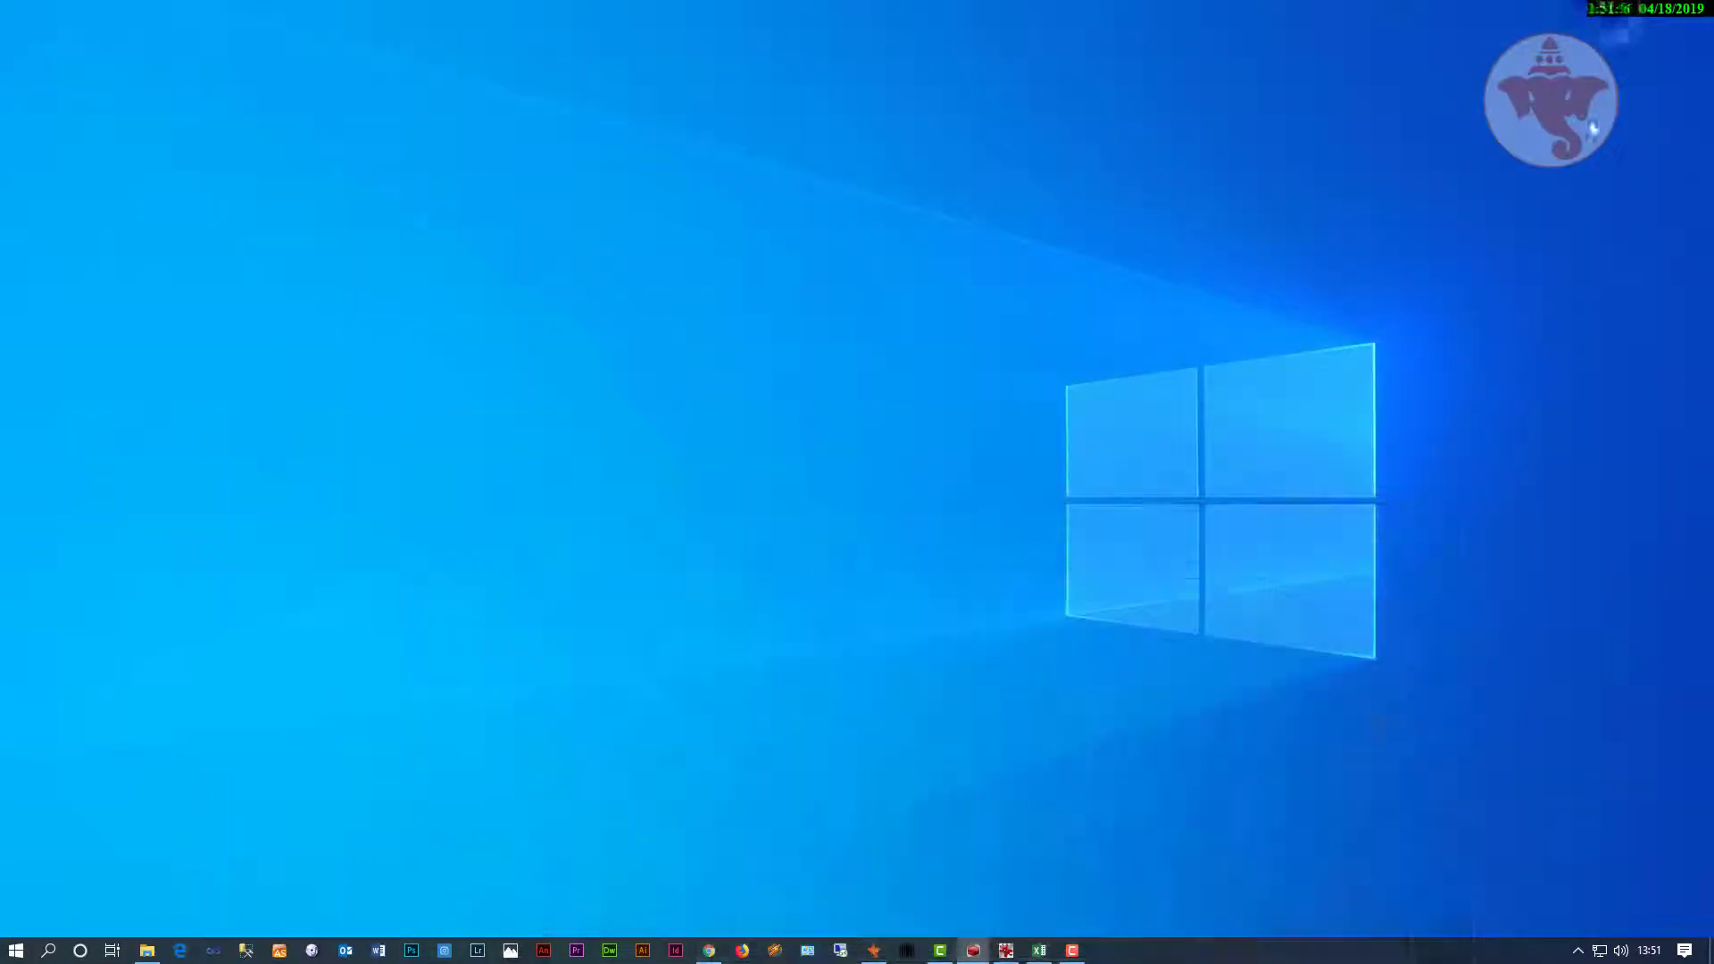
Step: Review the workbook's Nomenclatures, Gammes and Prix sheets before closing it
{"action": "left_click", "coordinate": [1041, 952]}
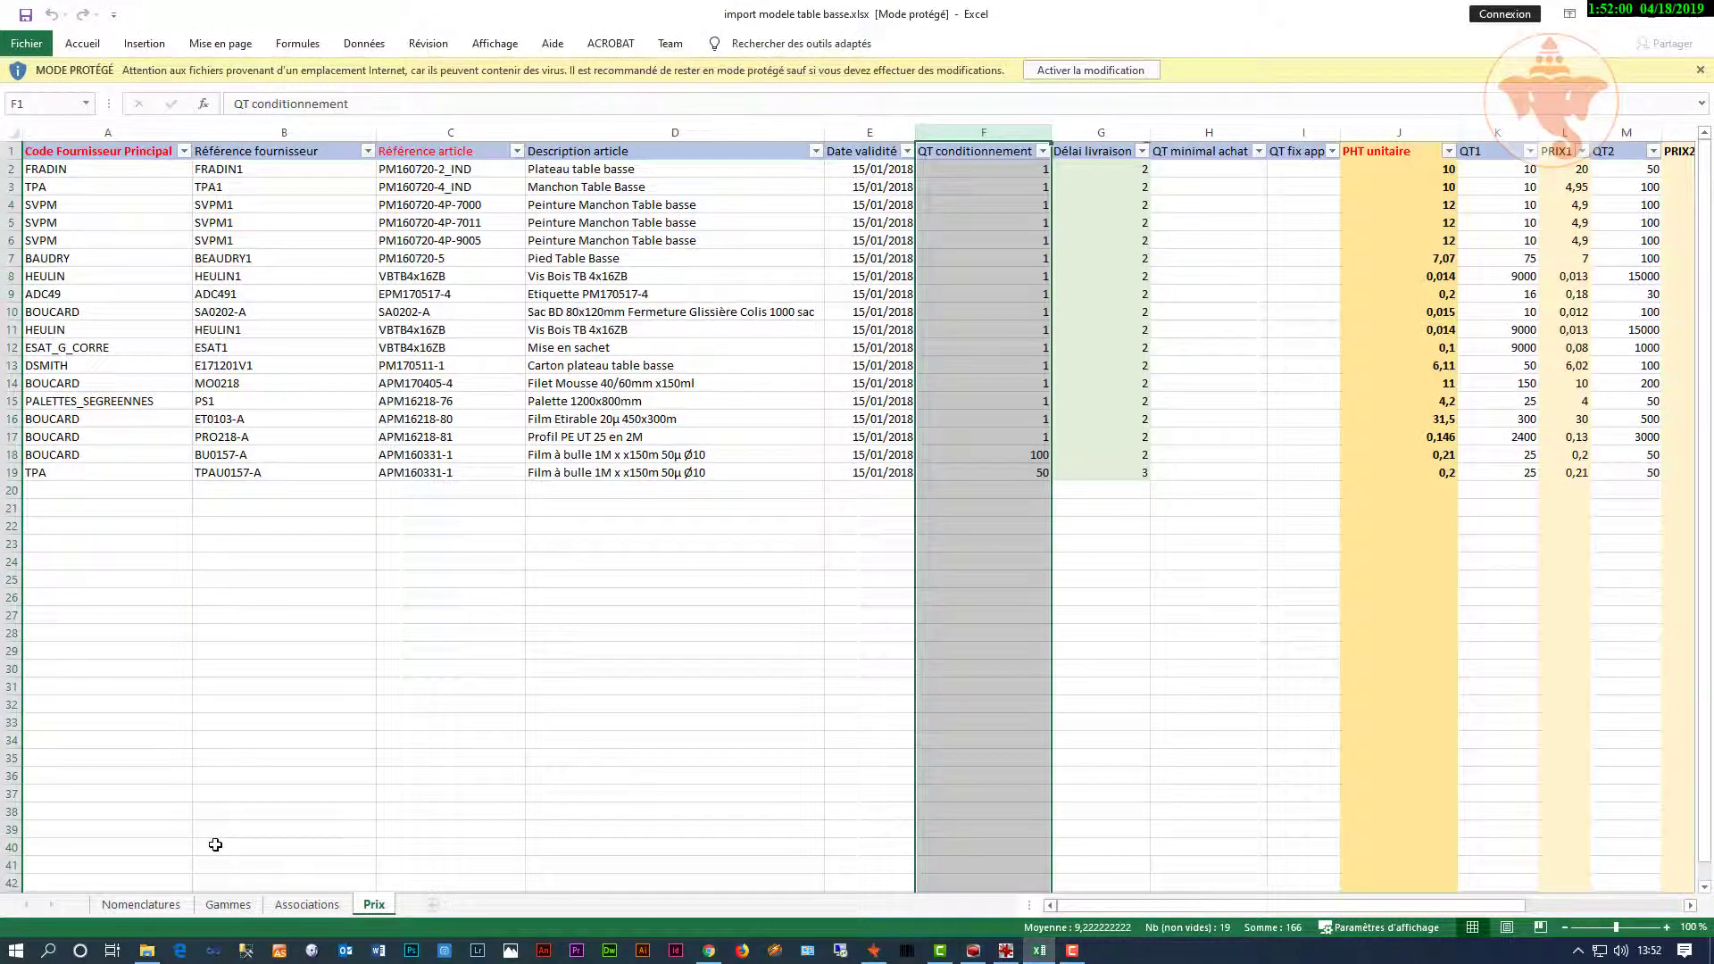
{"action": "left_click", "coordinate": [138, 905]}
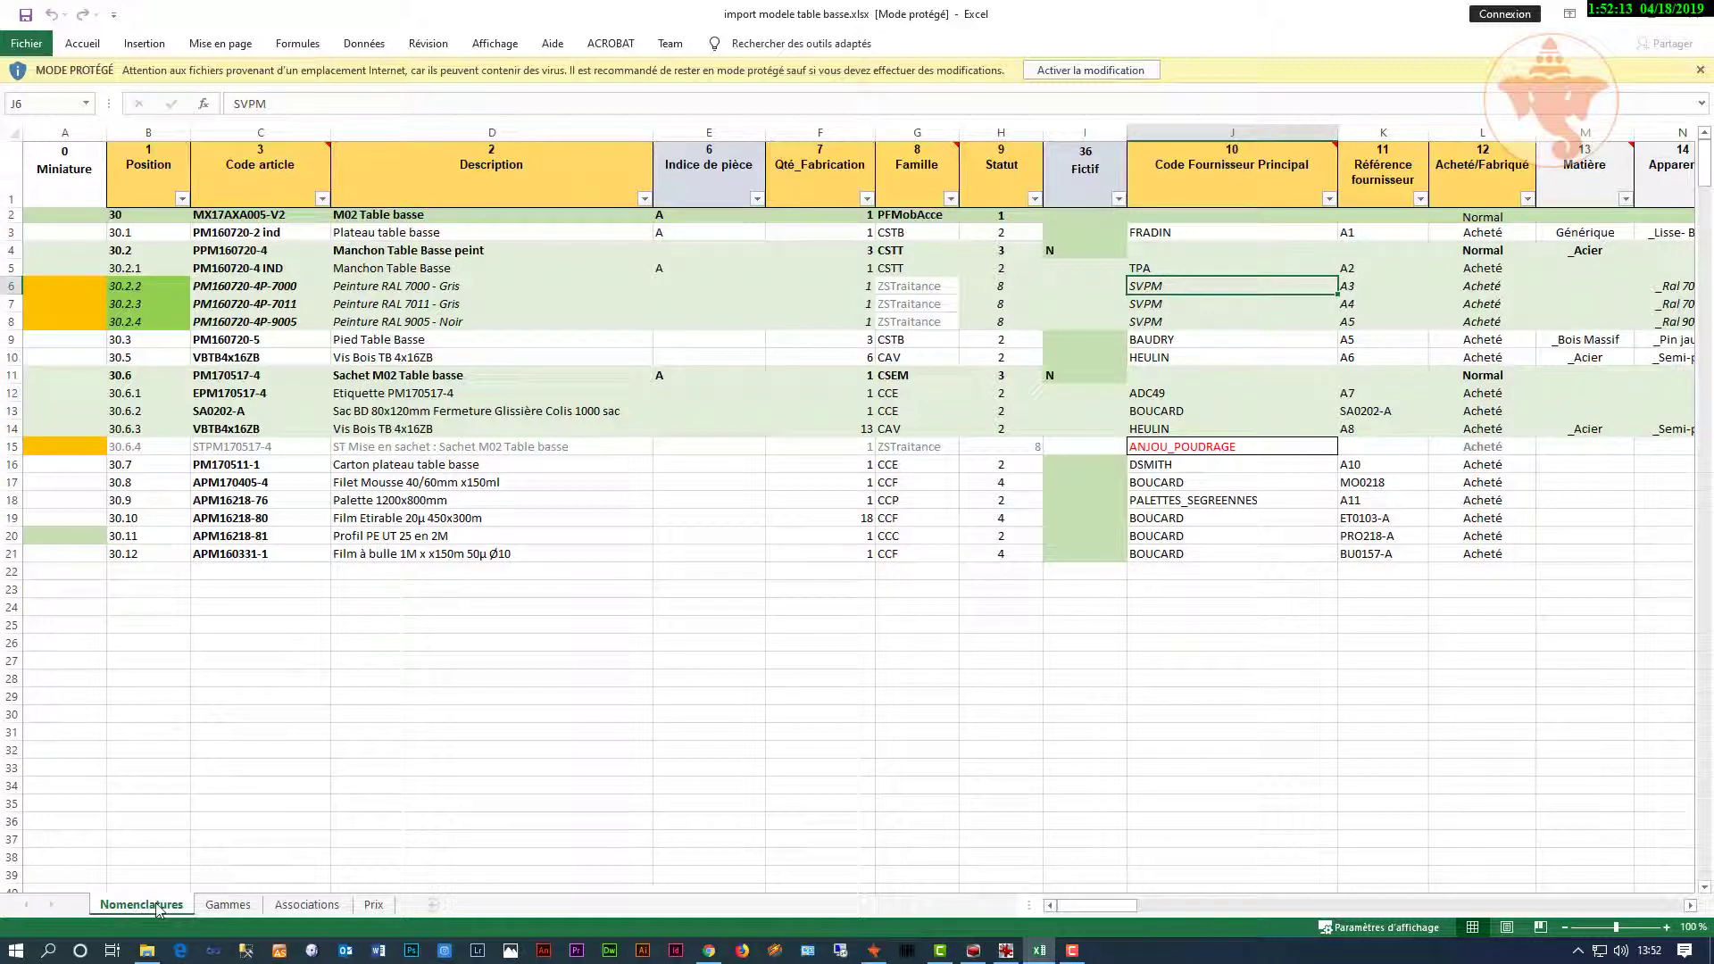
{"action": "left_click", "coordinate": [227, 906]}
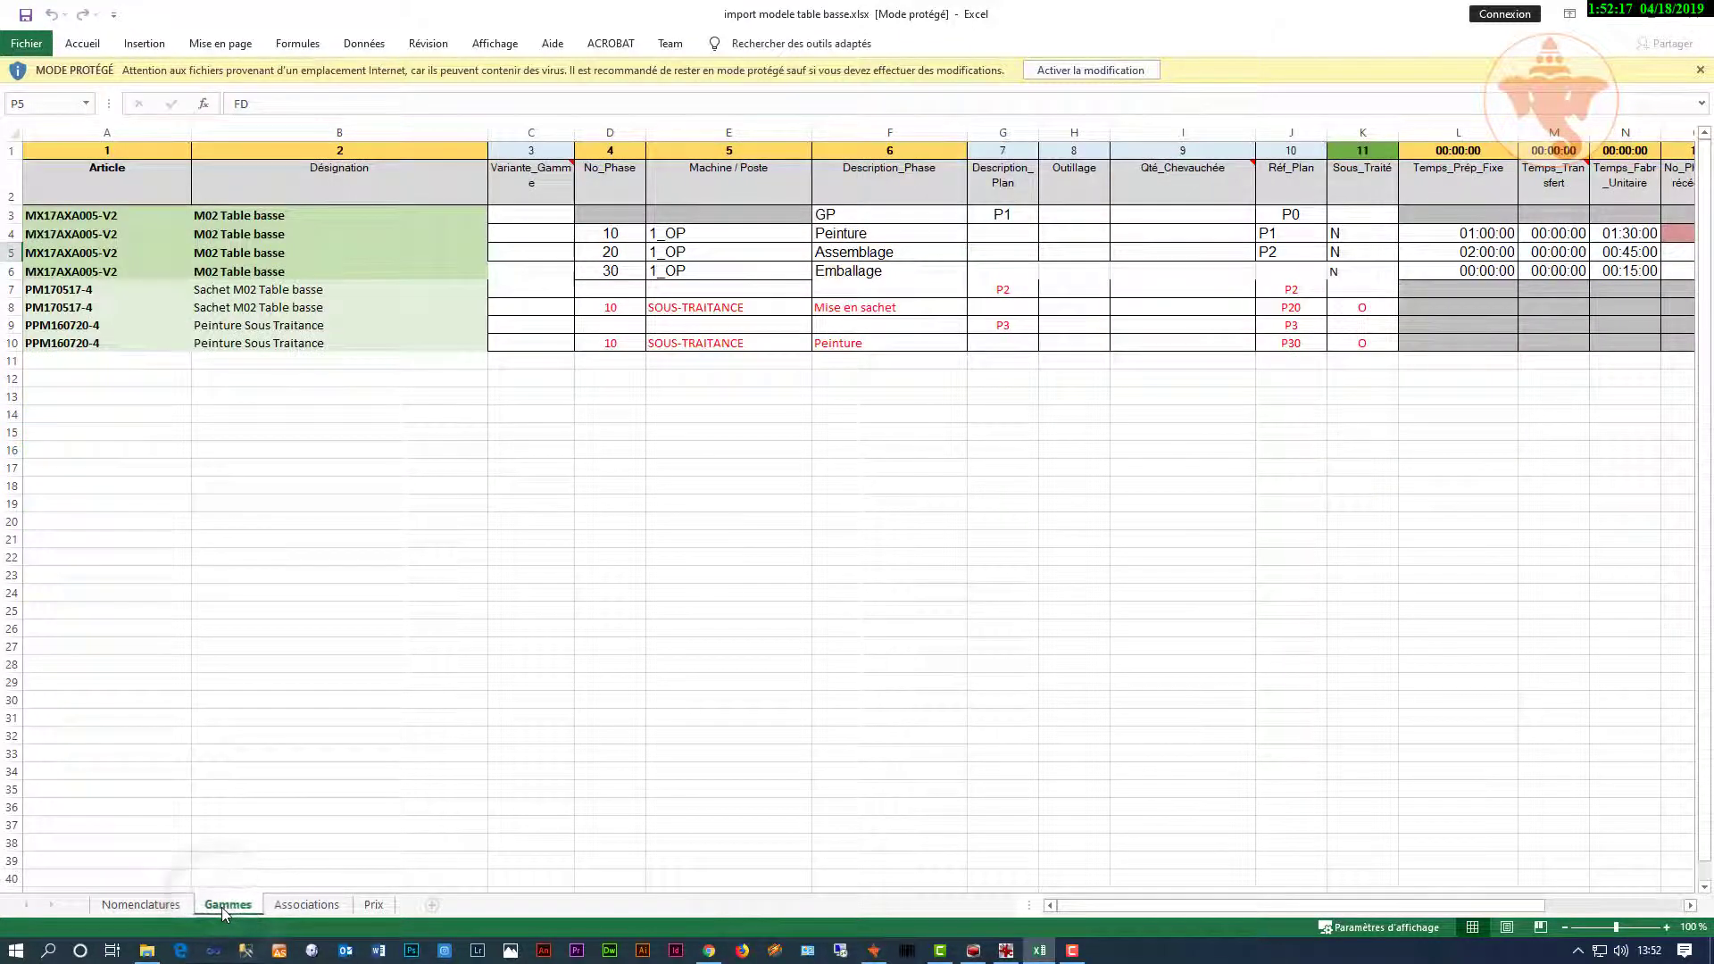
{"action": "left_click", "coordinate": [374, 905]}
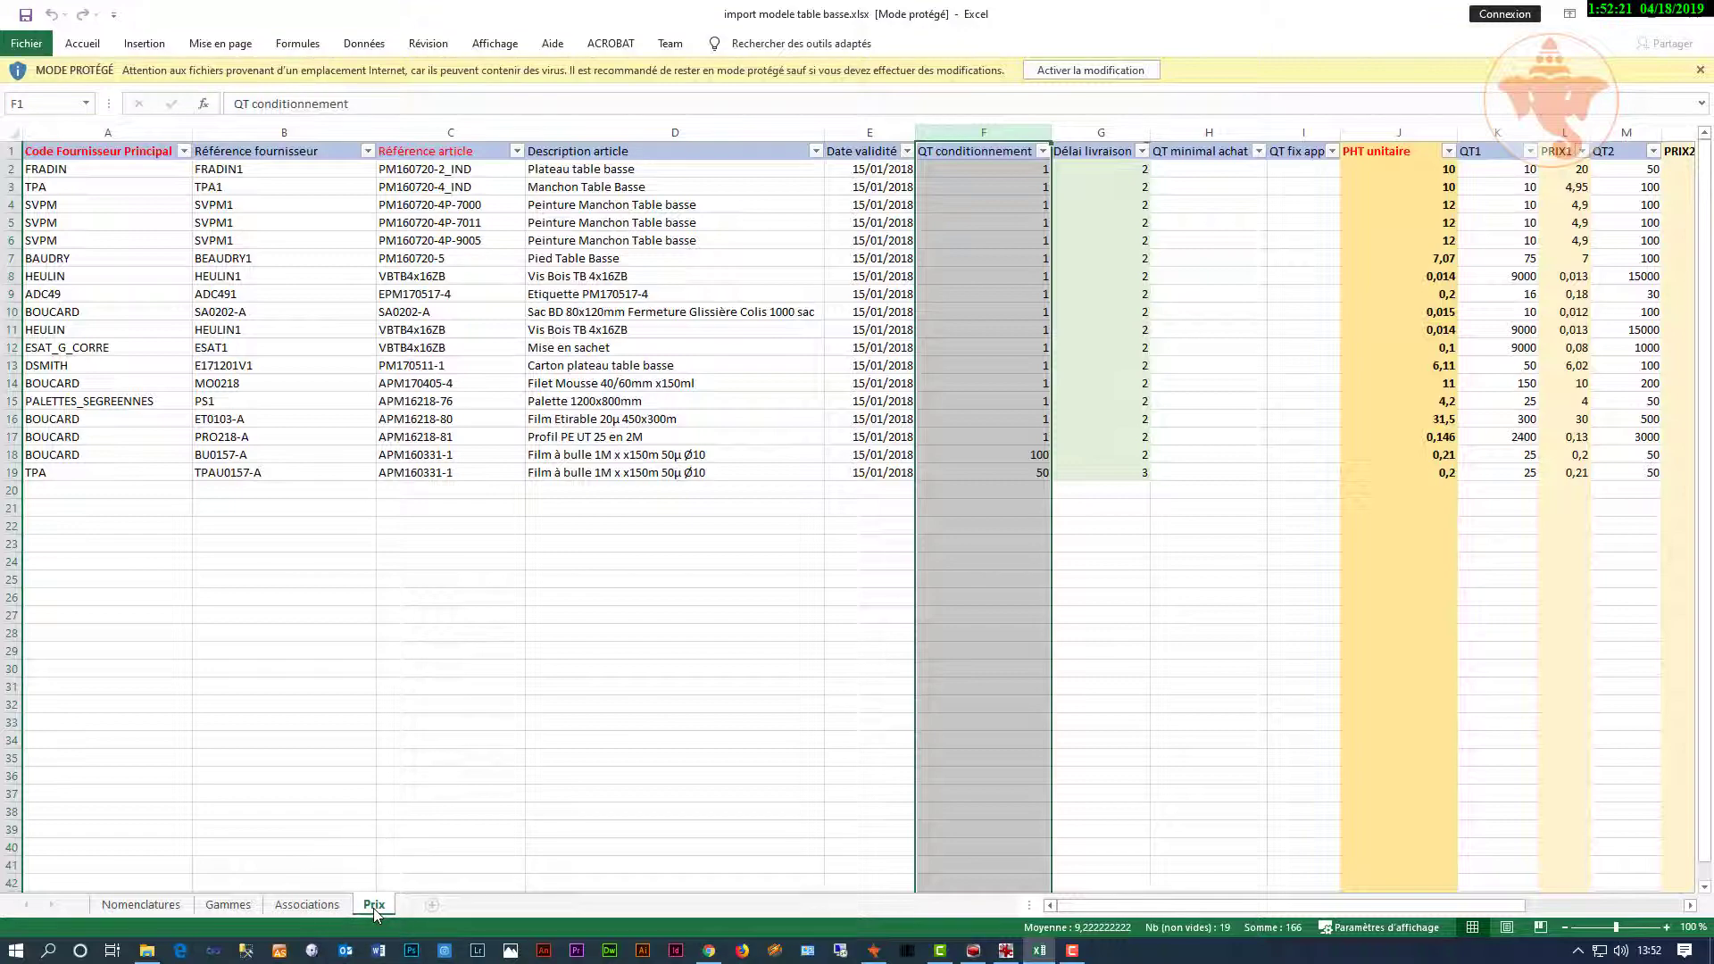
{"action": "left_click", "coordinate": [1612, 13]}
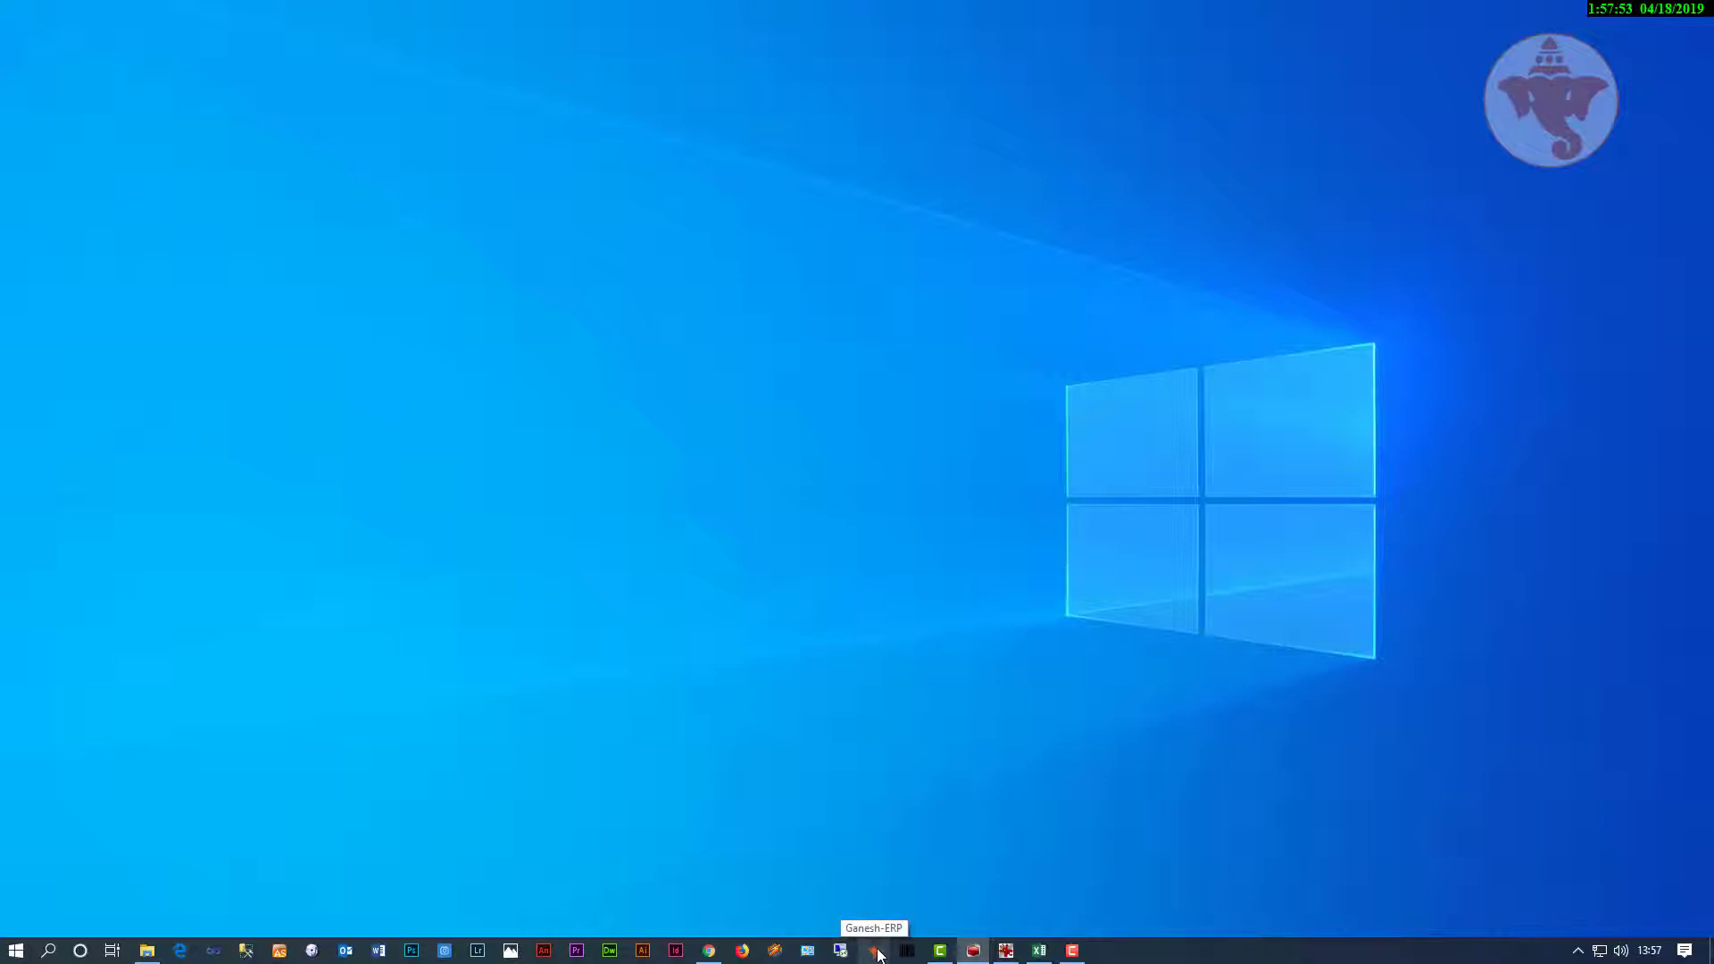
Step: Log in to Ganesh ERP and open the DONNÉES TECHNIQUES Import CAO form
{"action": "left_click", "coordinate": [875, 951]}
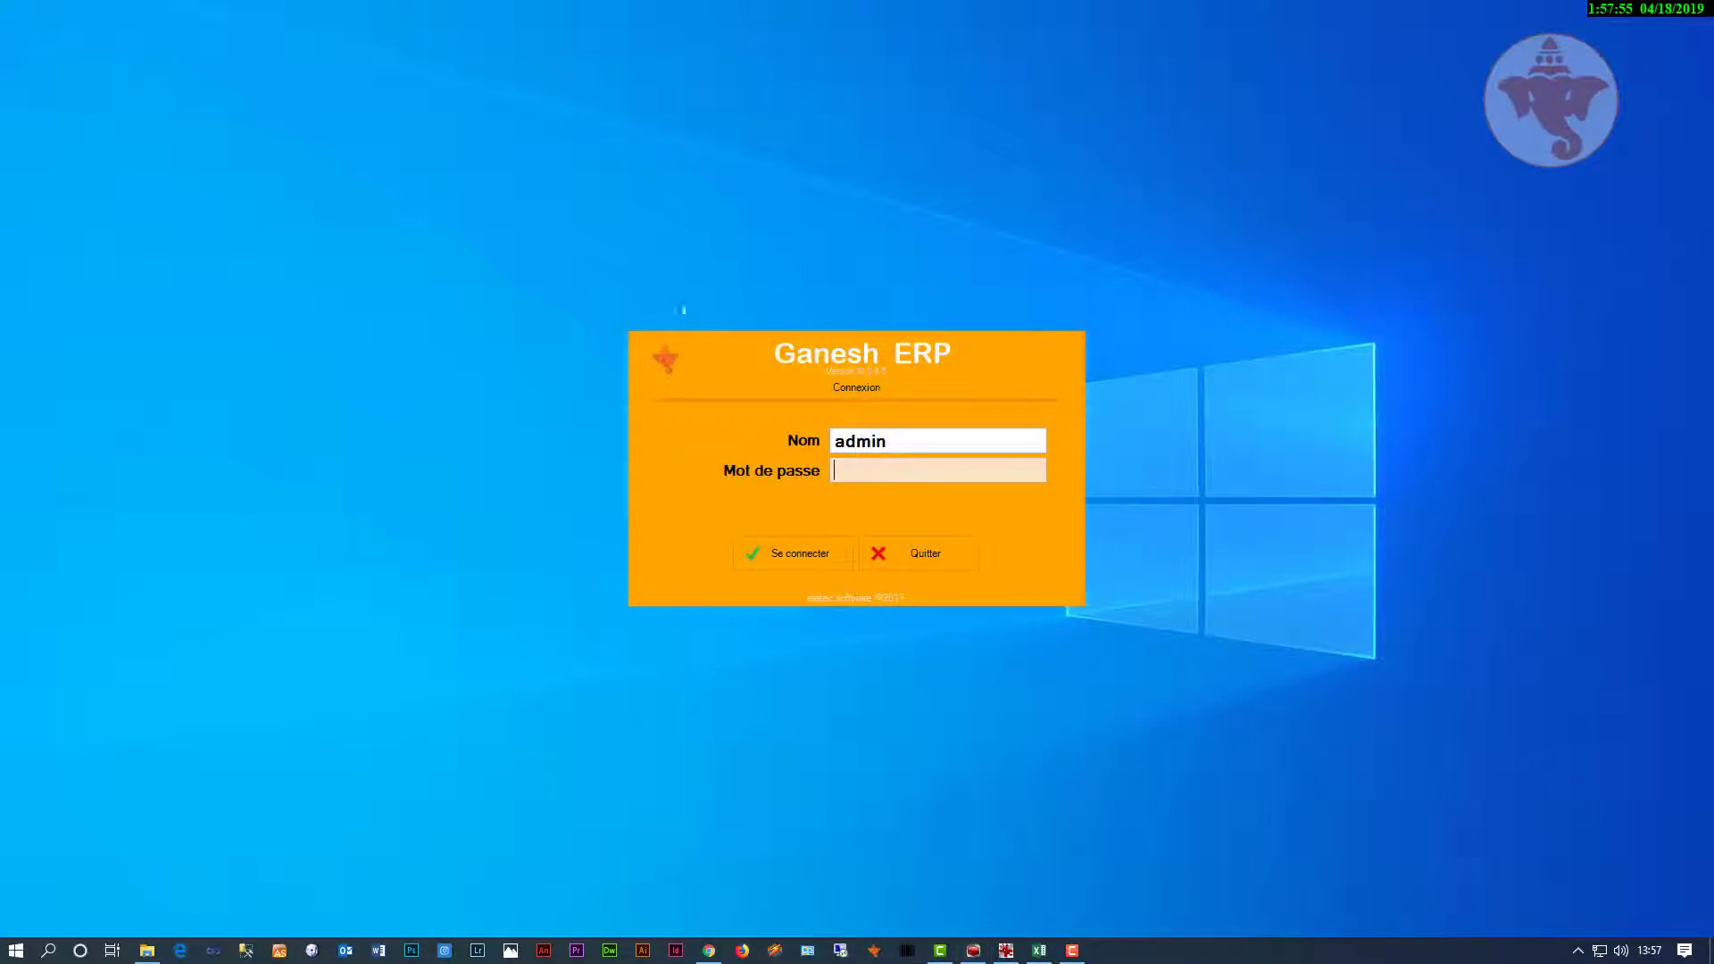
{"action": "left_click", "coordinate": [835, 556]}
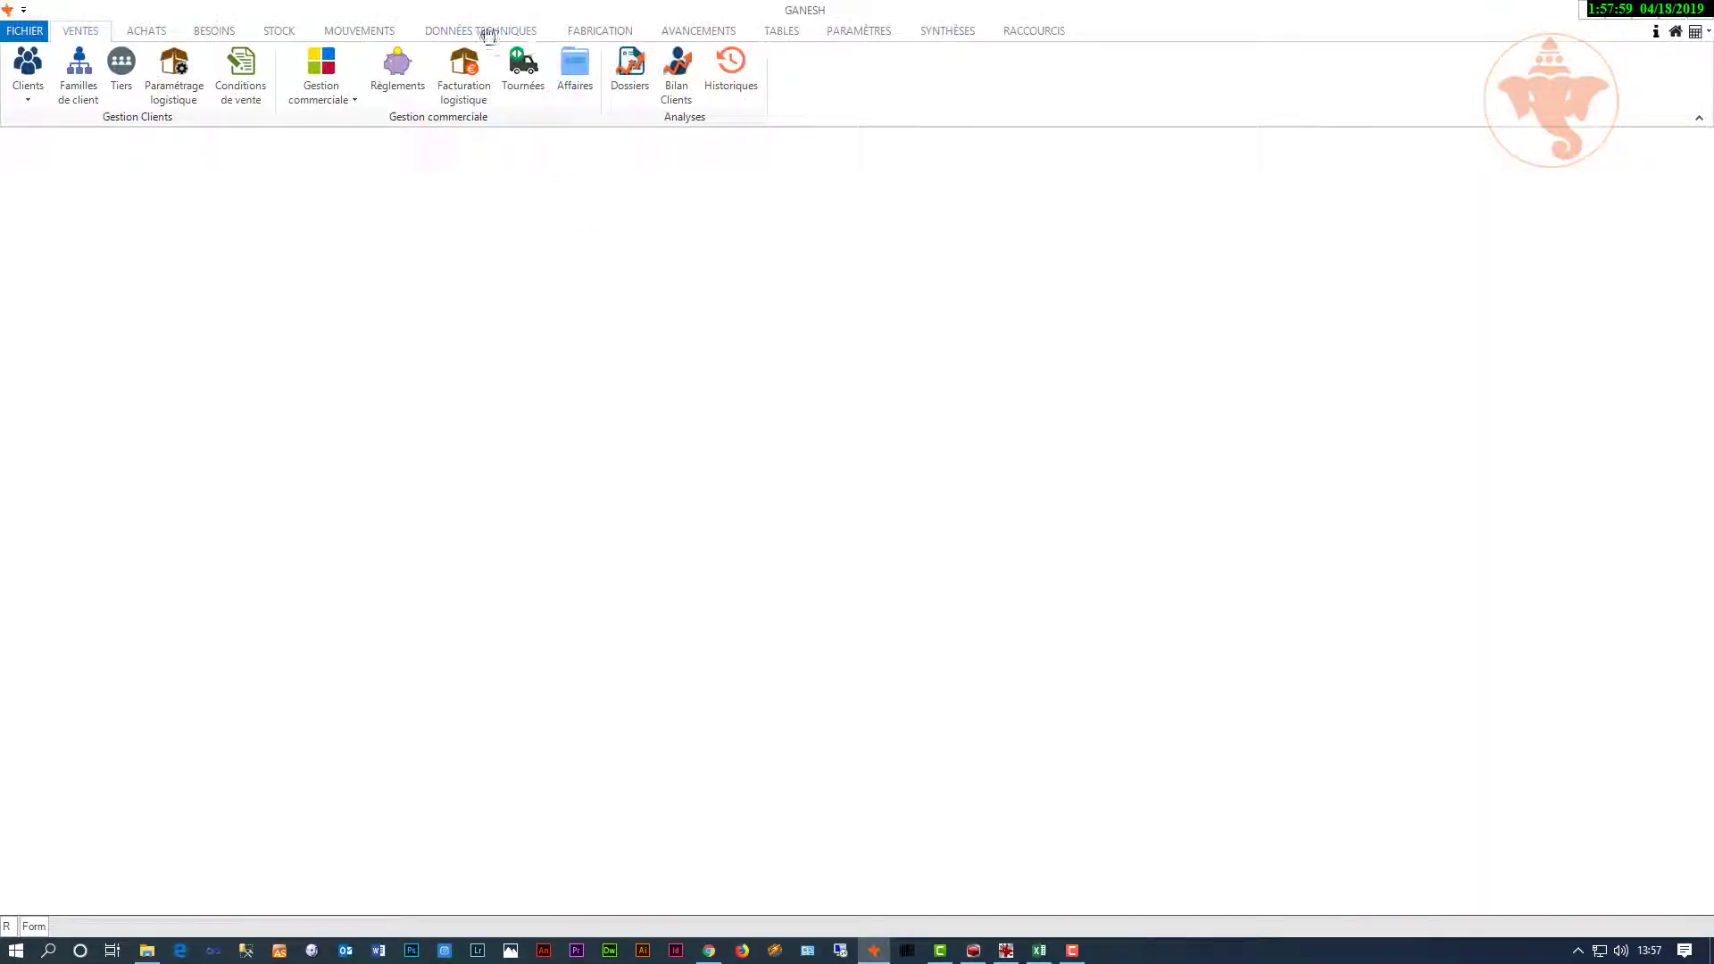
{"action": "left_click", "coordinate": [487, 31]}
{"action": "left_click", "coordinate": [493, 71]}
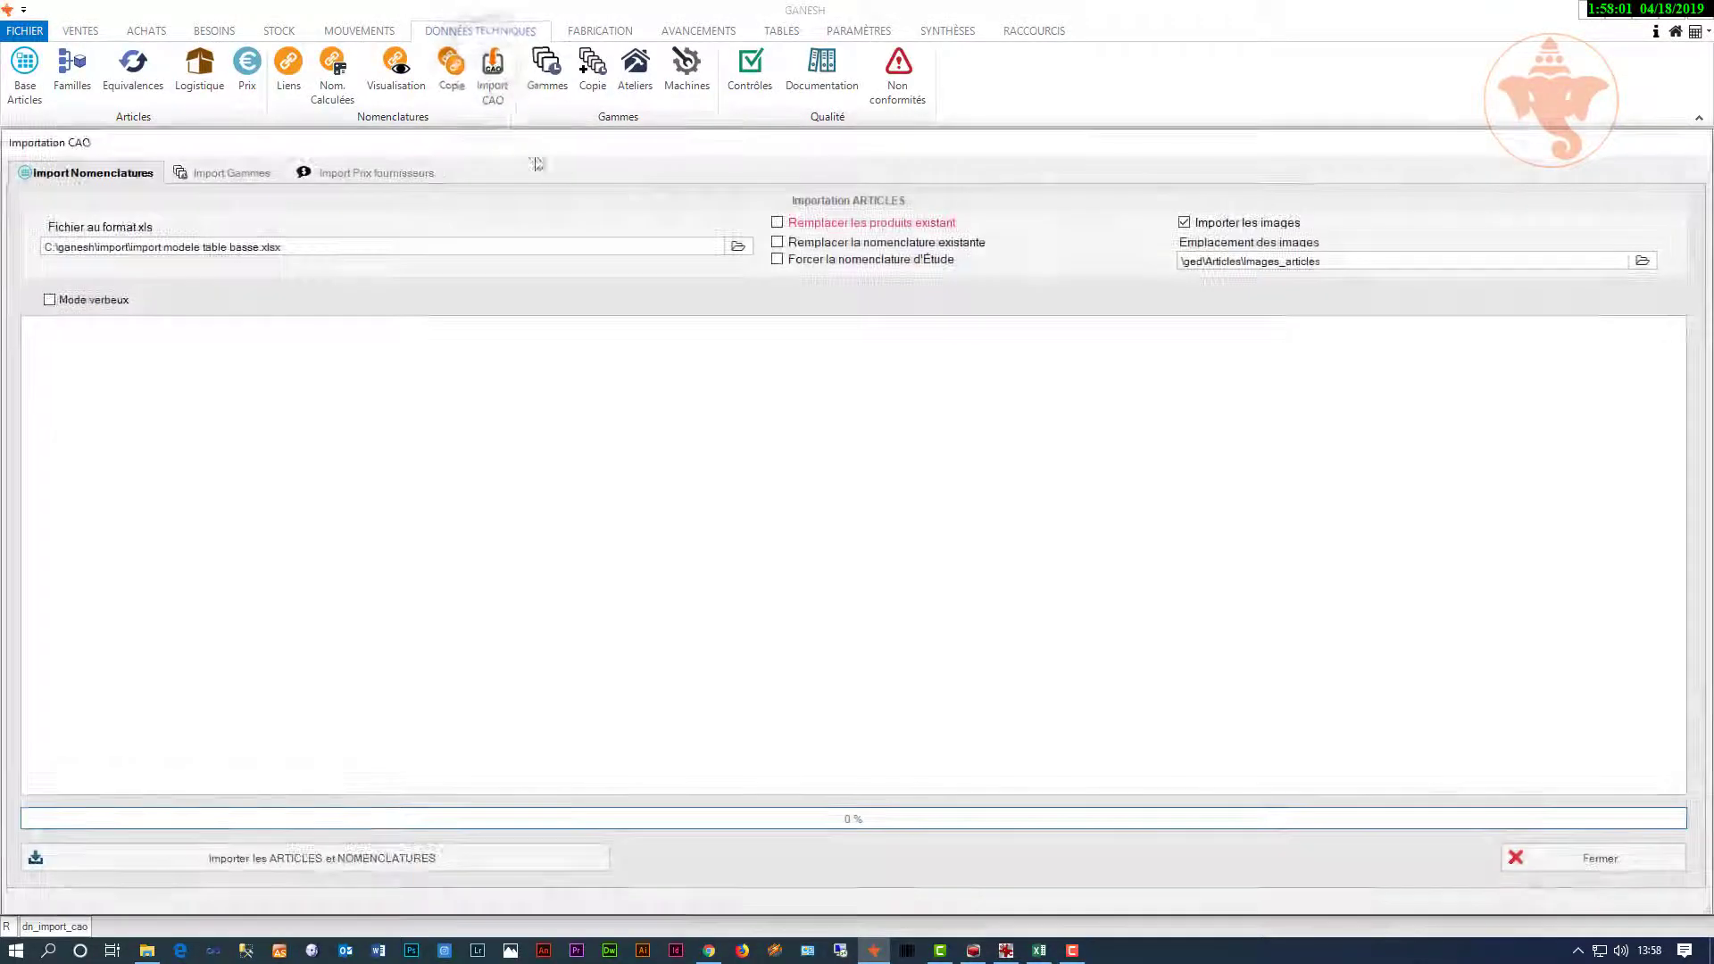
Step: Import everything from import modele table basse.xlsx with Importer Tout, then close the form
{"action": "left_click", "coordinate": [738, 245]}
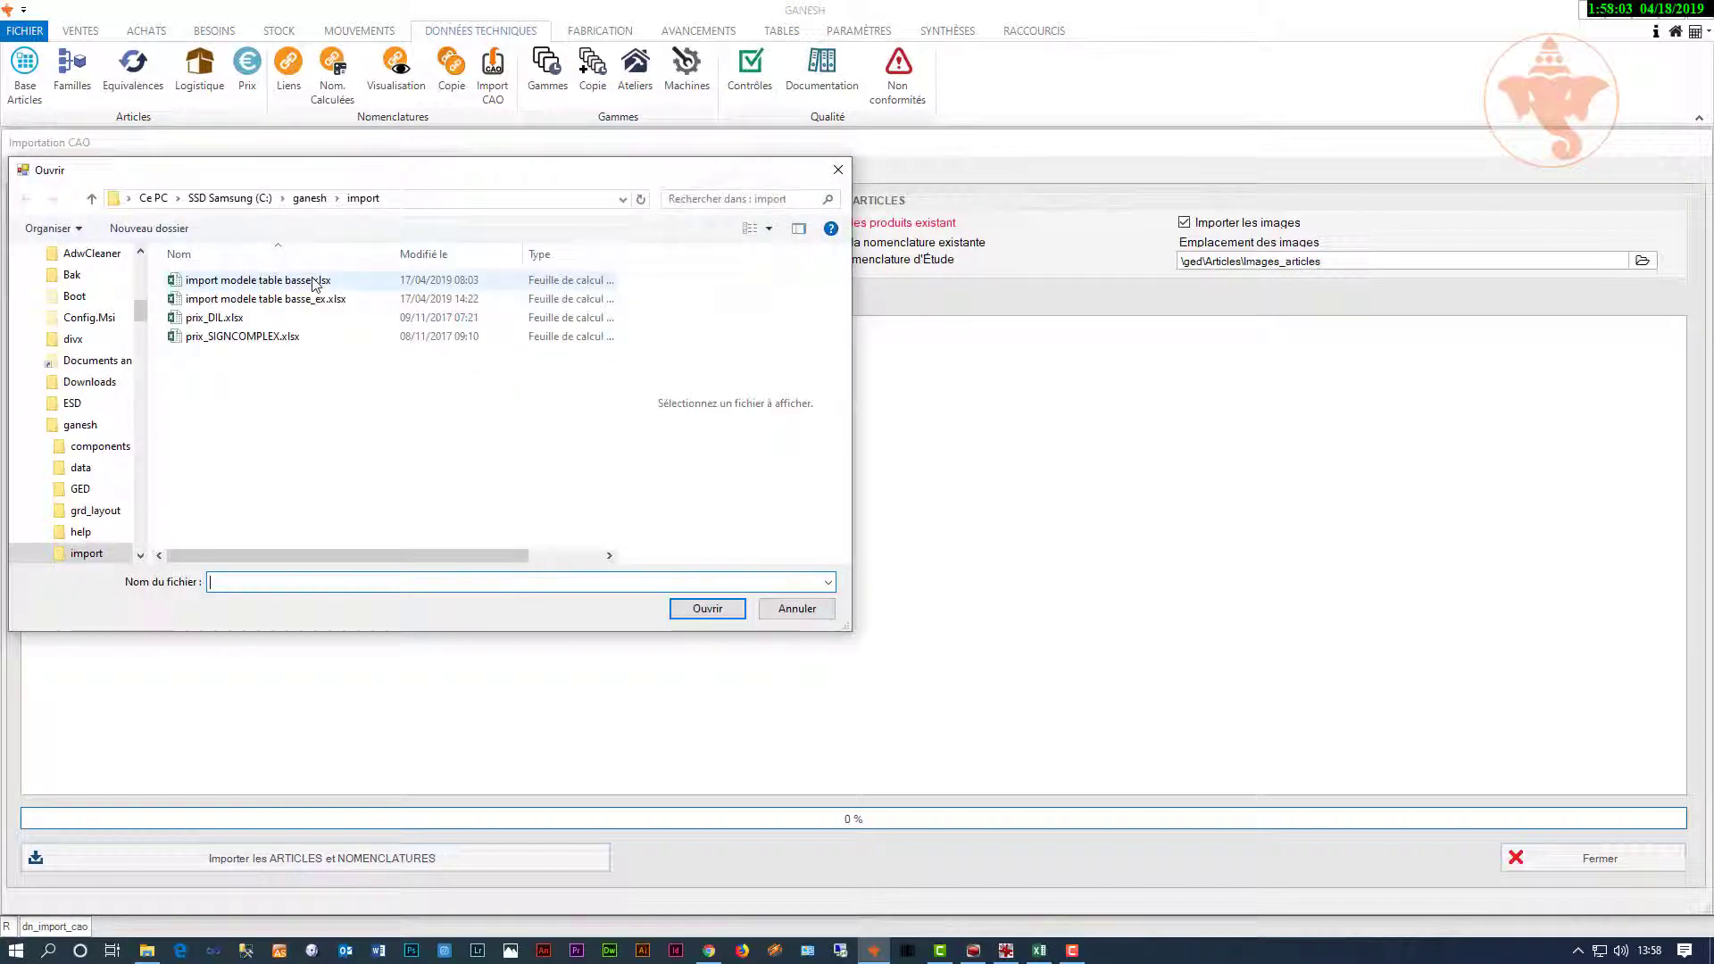
{"action": "double_click", "coordinate": [316, 284]}
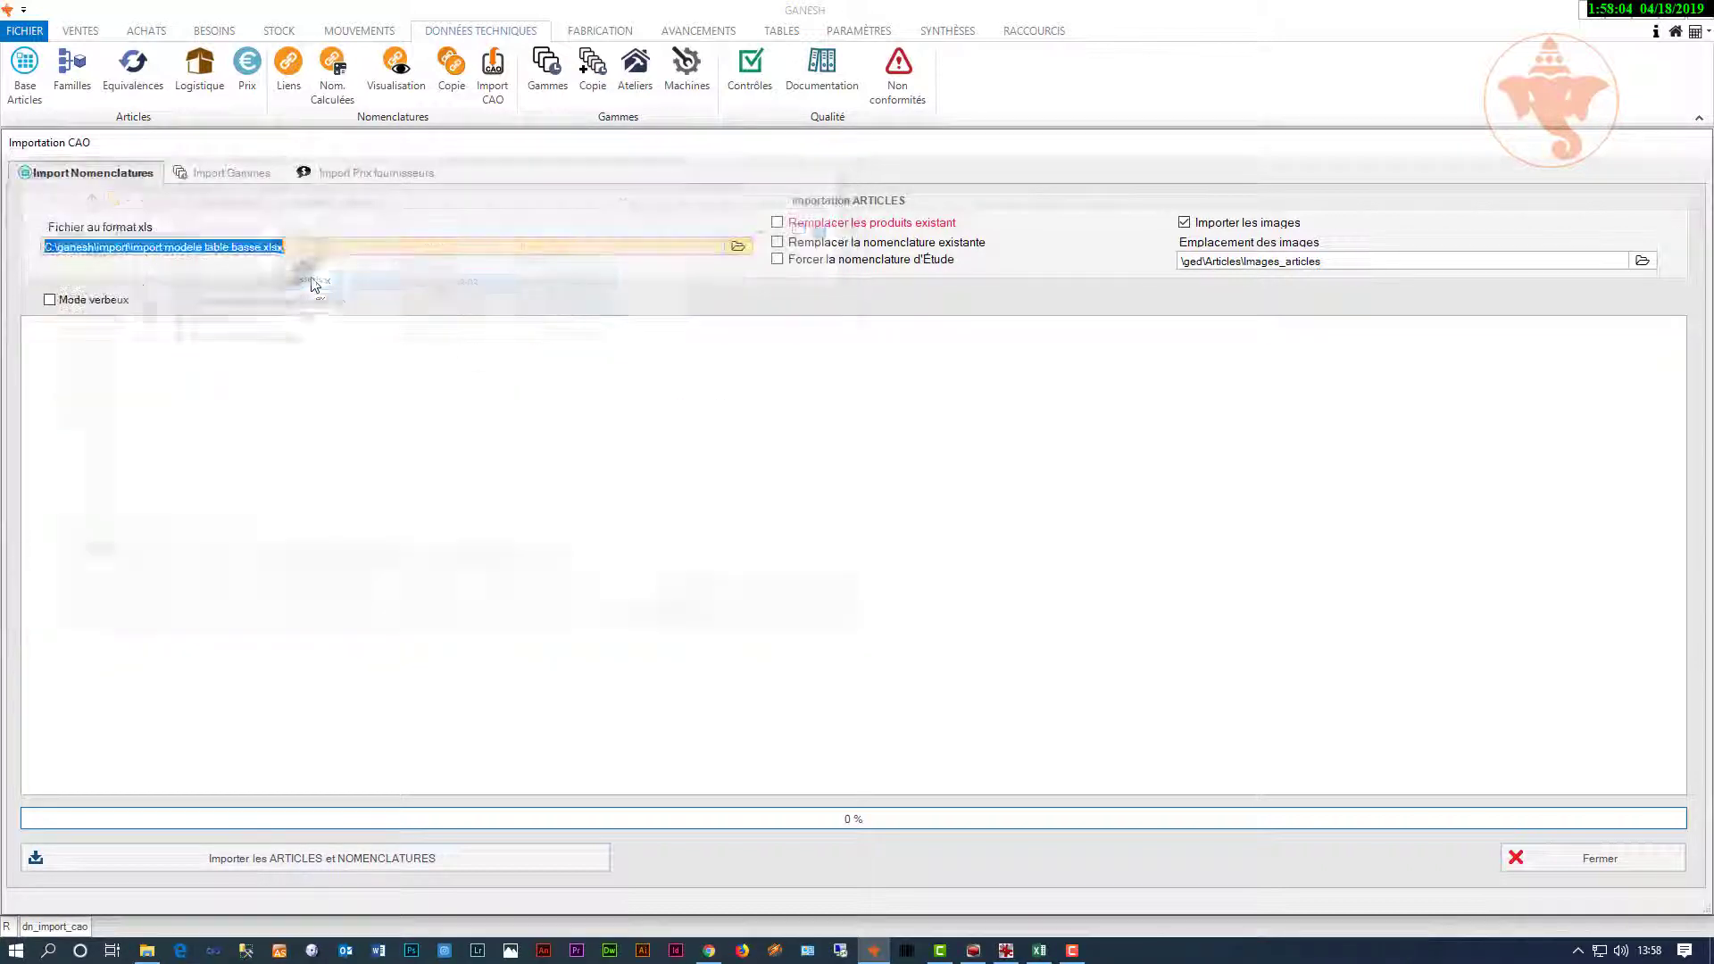
{"action": "right_click", "coordinate": [382, 221]}
{"action": "left_click", "coordinate": [411, 231]}
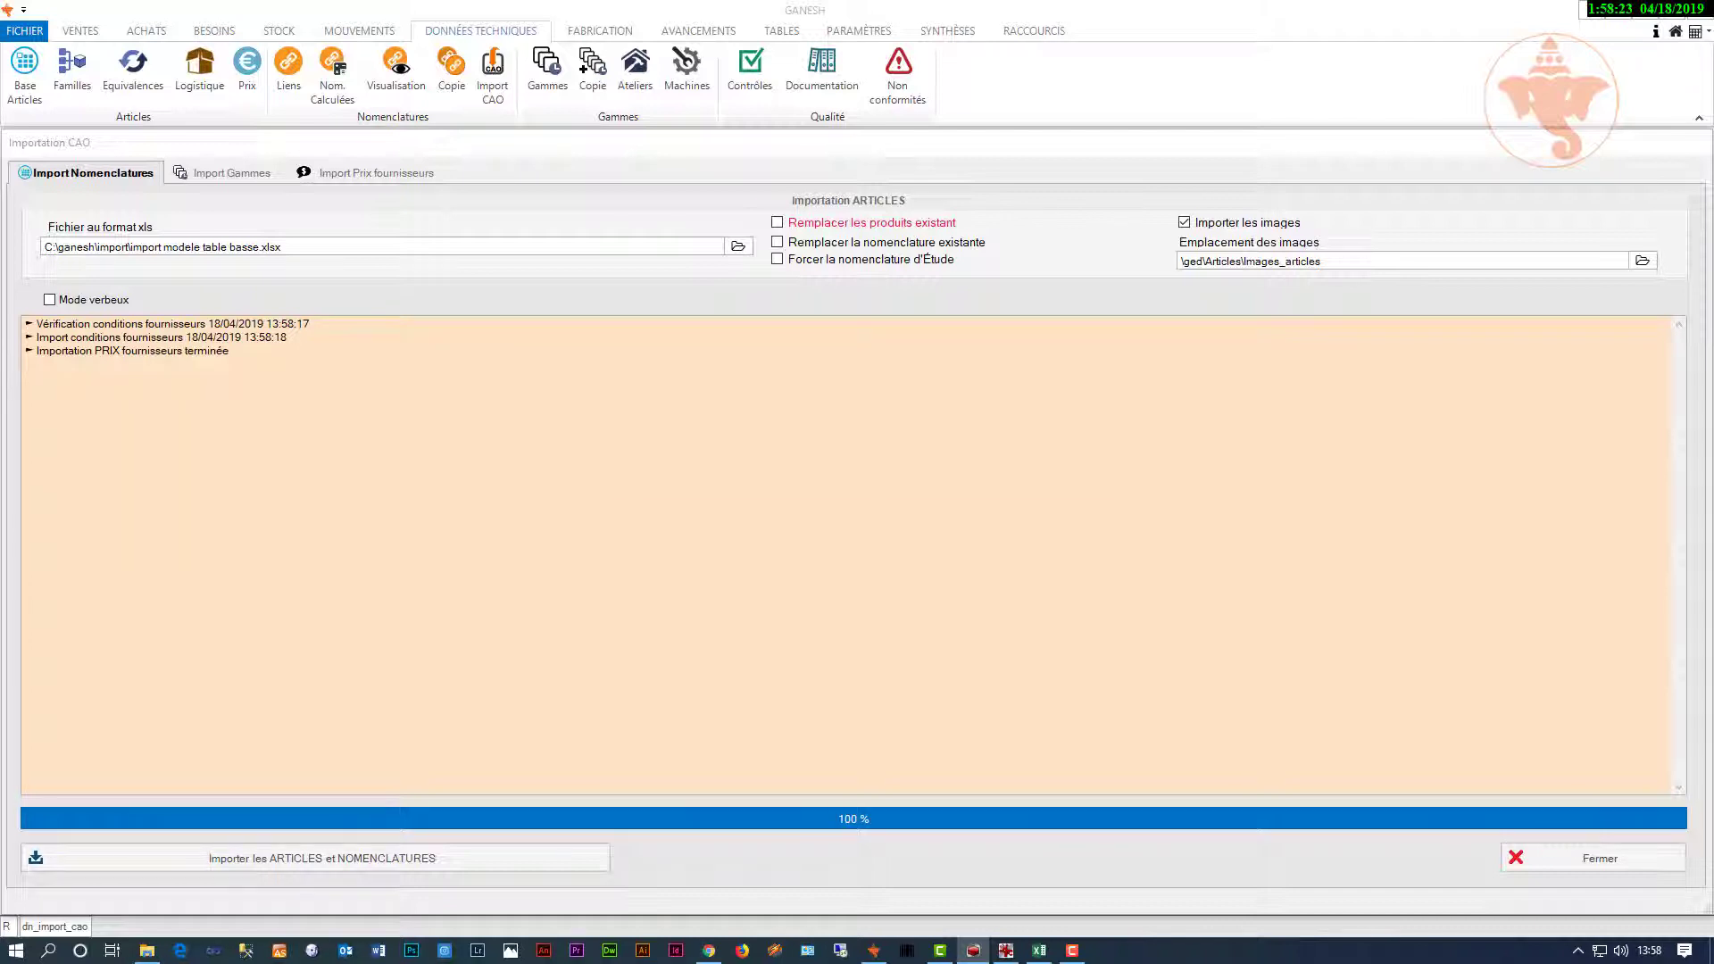
{"action": "left_click", "coordinate": [1553, 857]}
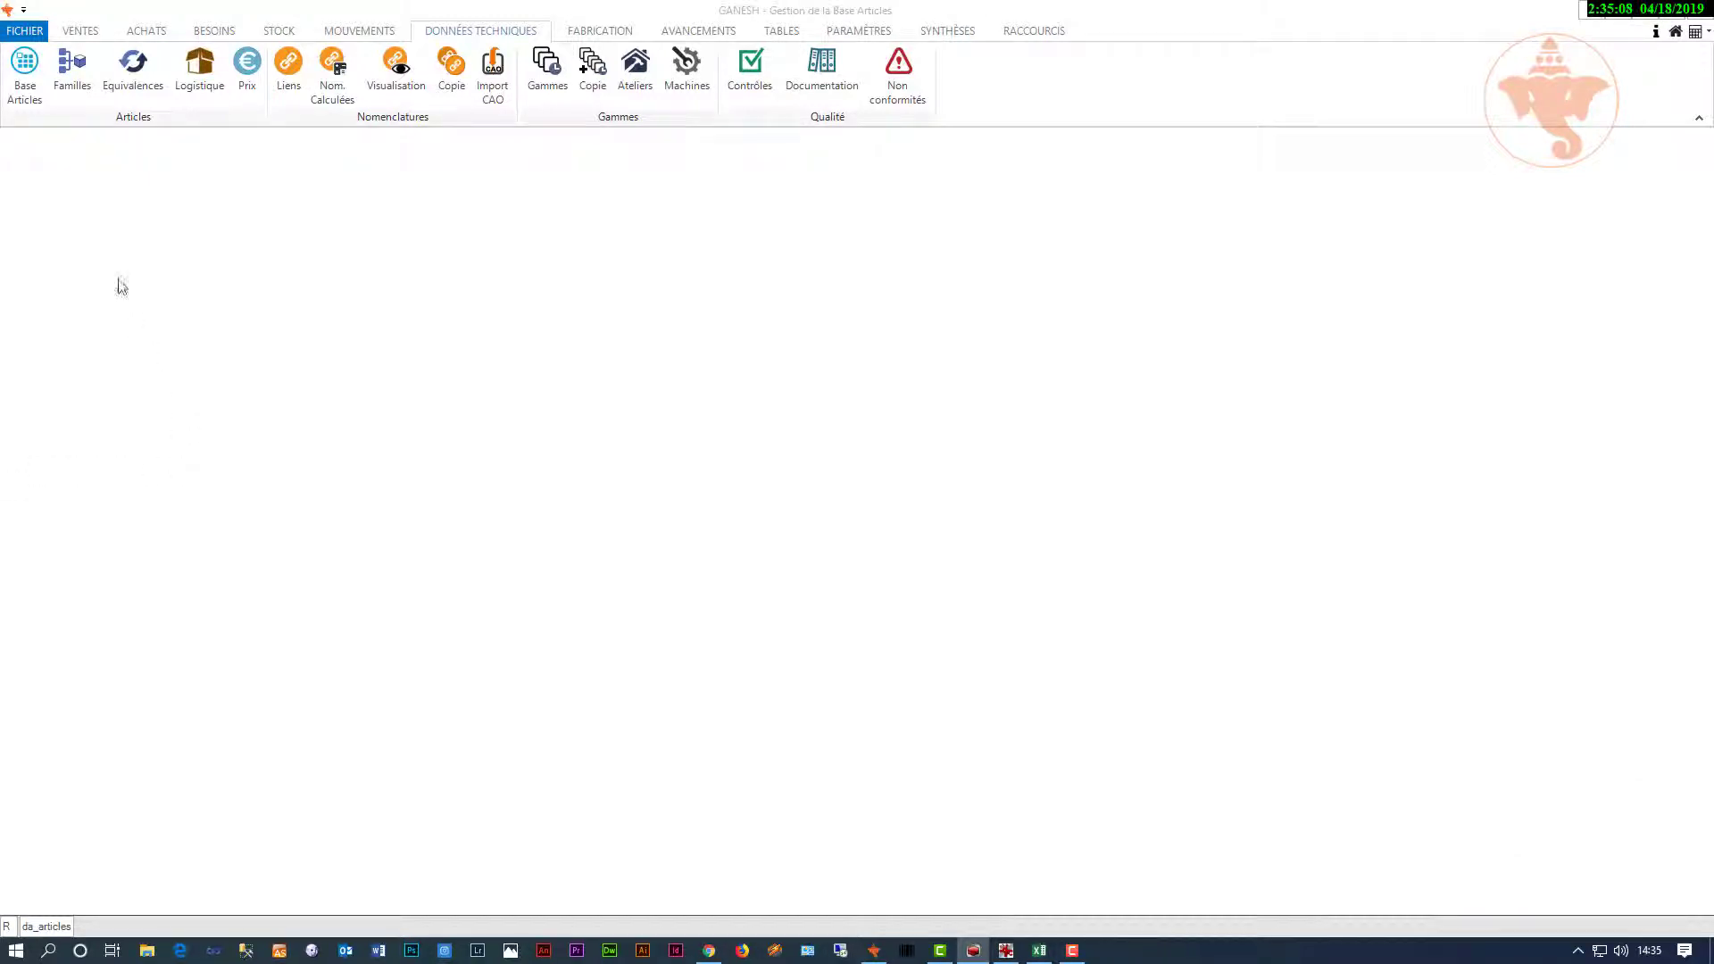
Step: Load article MX17AXA005-V2 (M02 Table basse) in Base Articles
{"action": "left_click", "coordinate": [27, 100]}
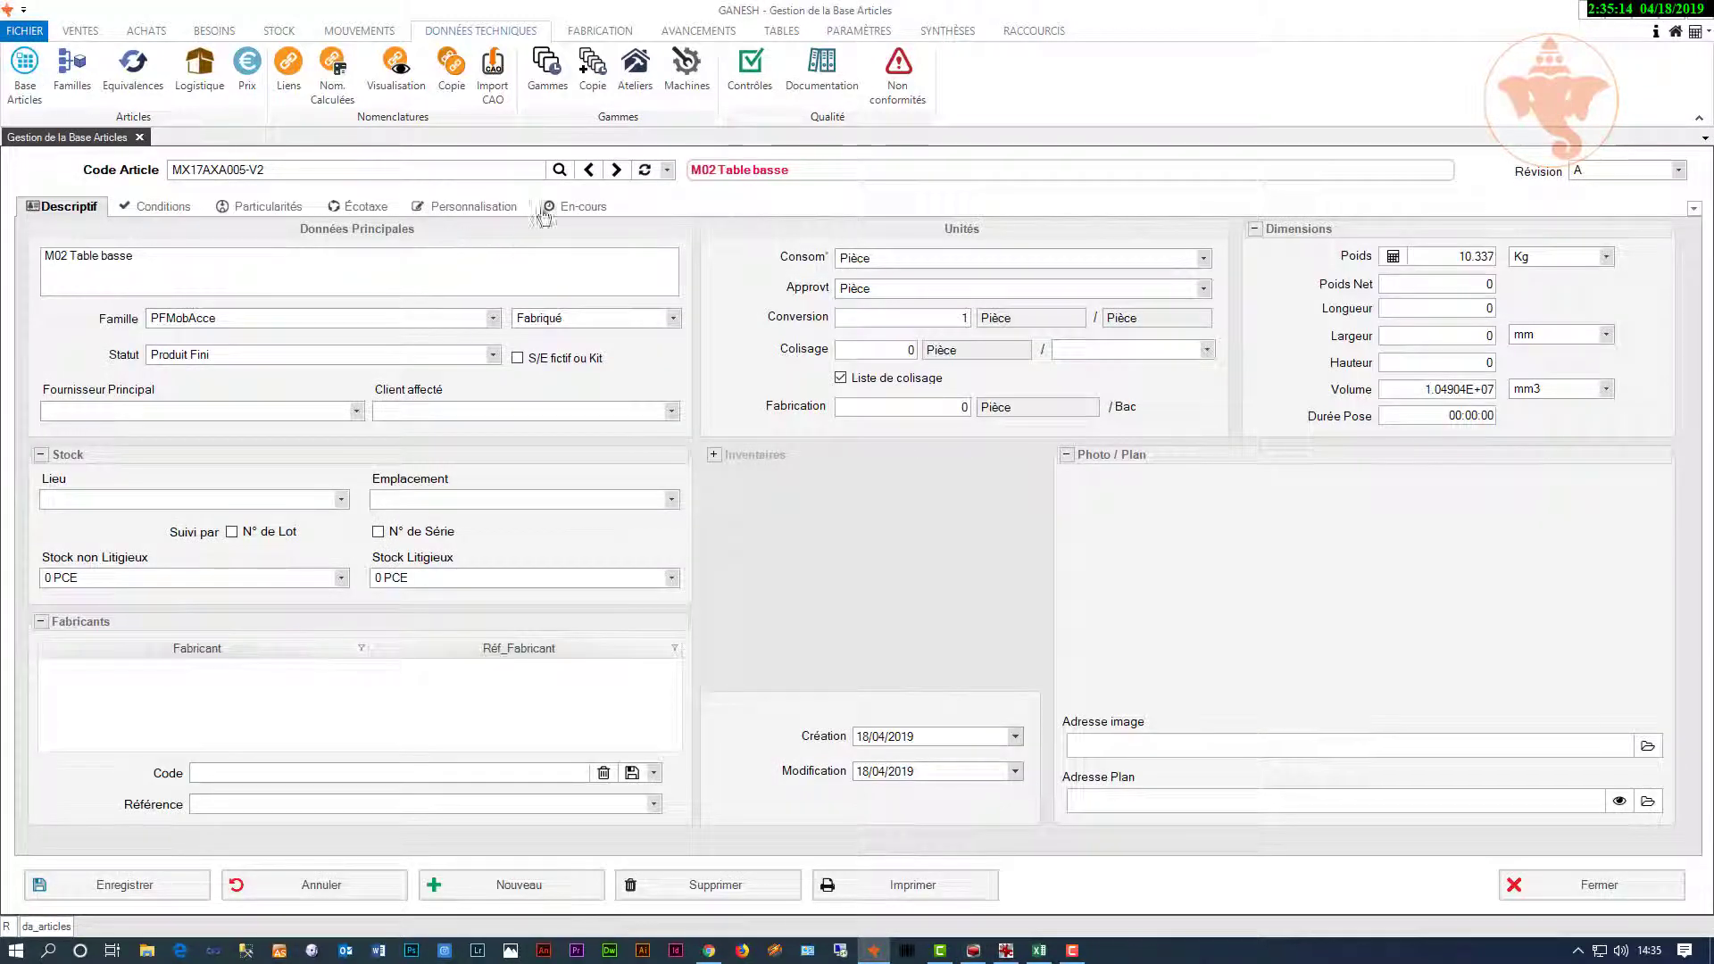
{"action": "left_click", "coordinate": [668, 171]}
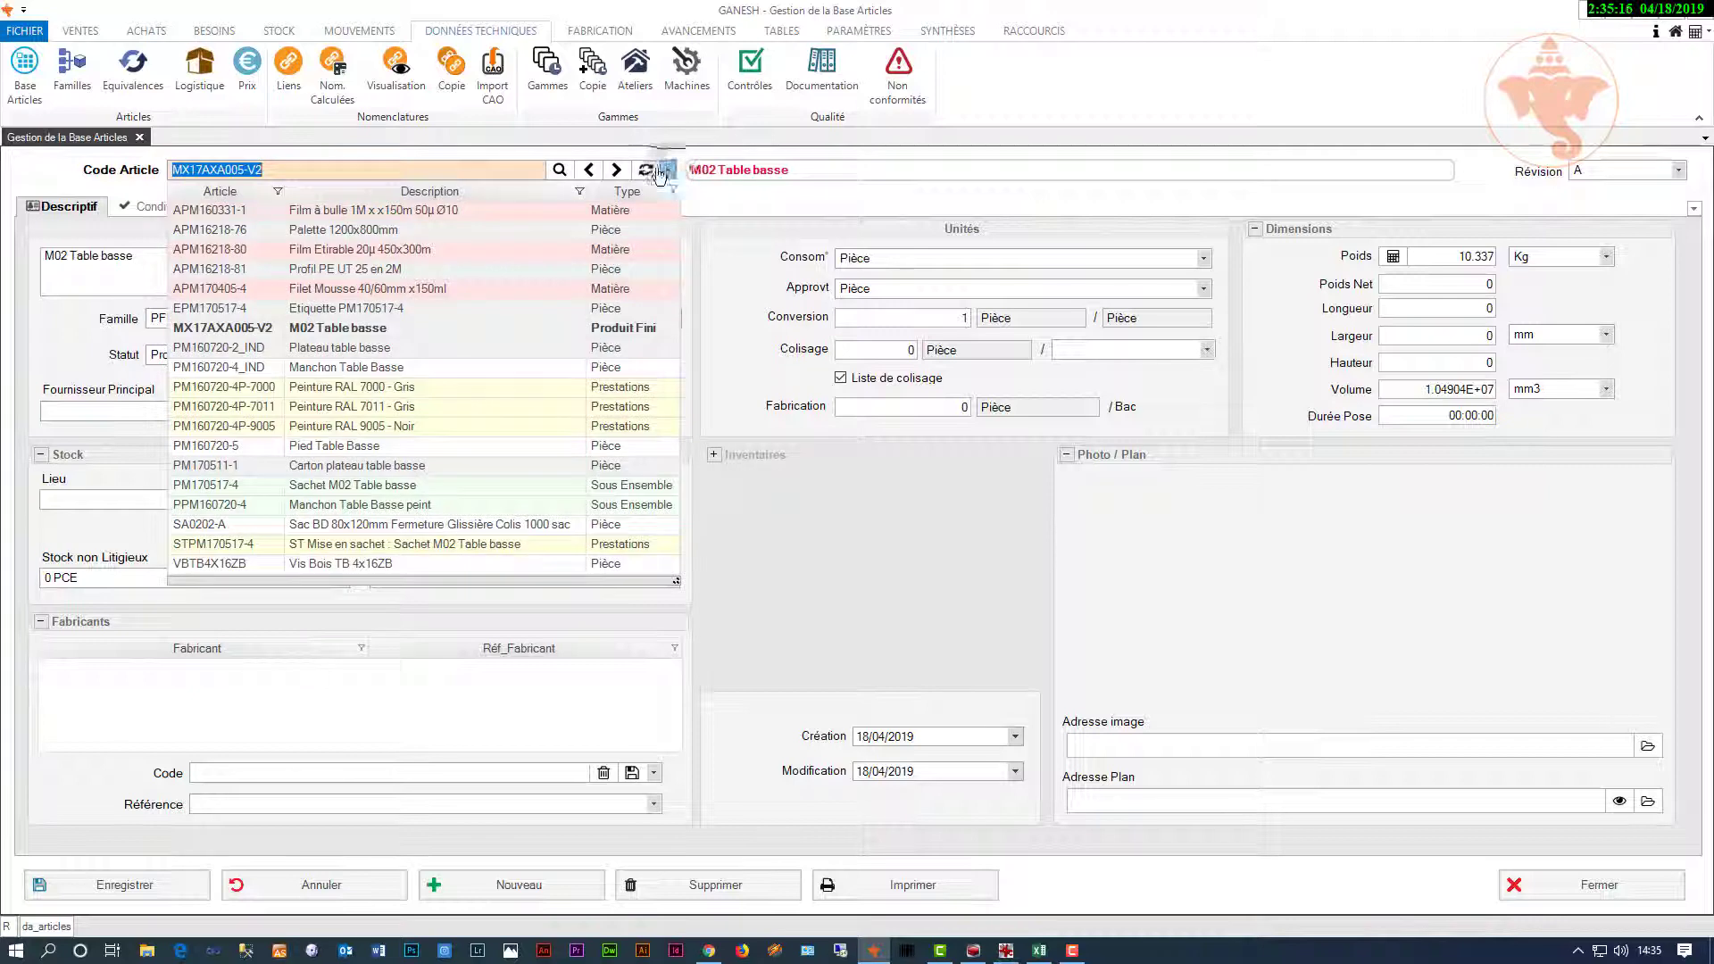
{"action": "left_click", "coordinate": [382, 331]}
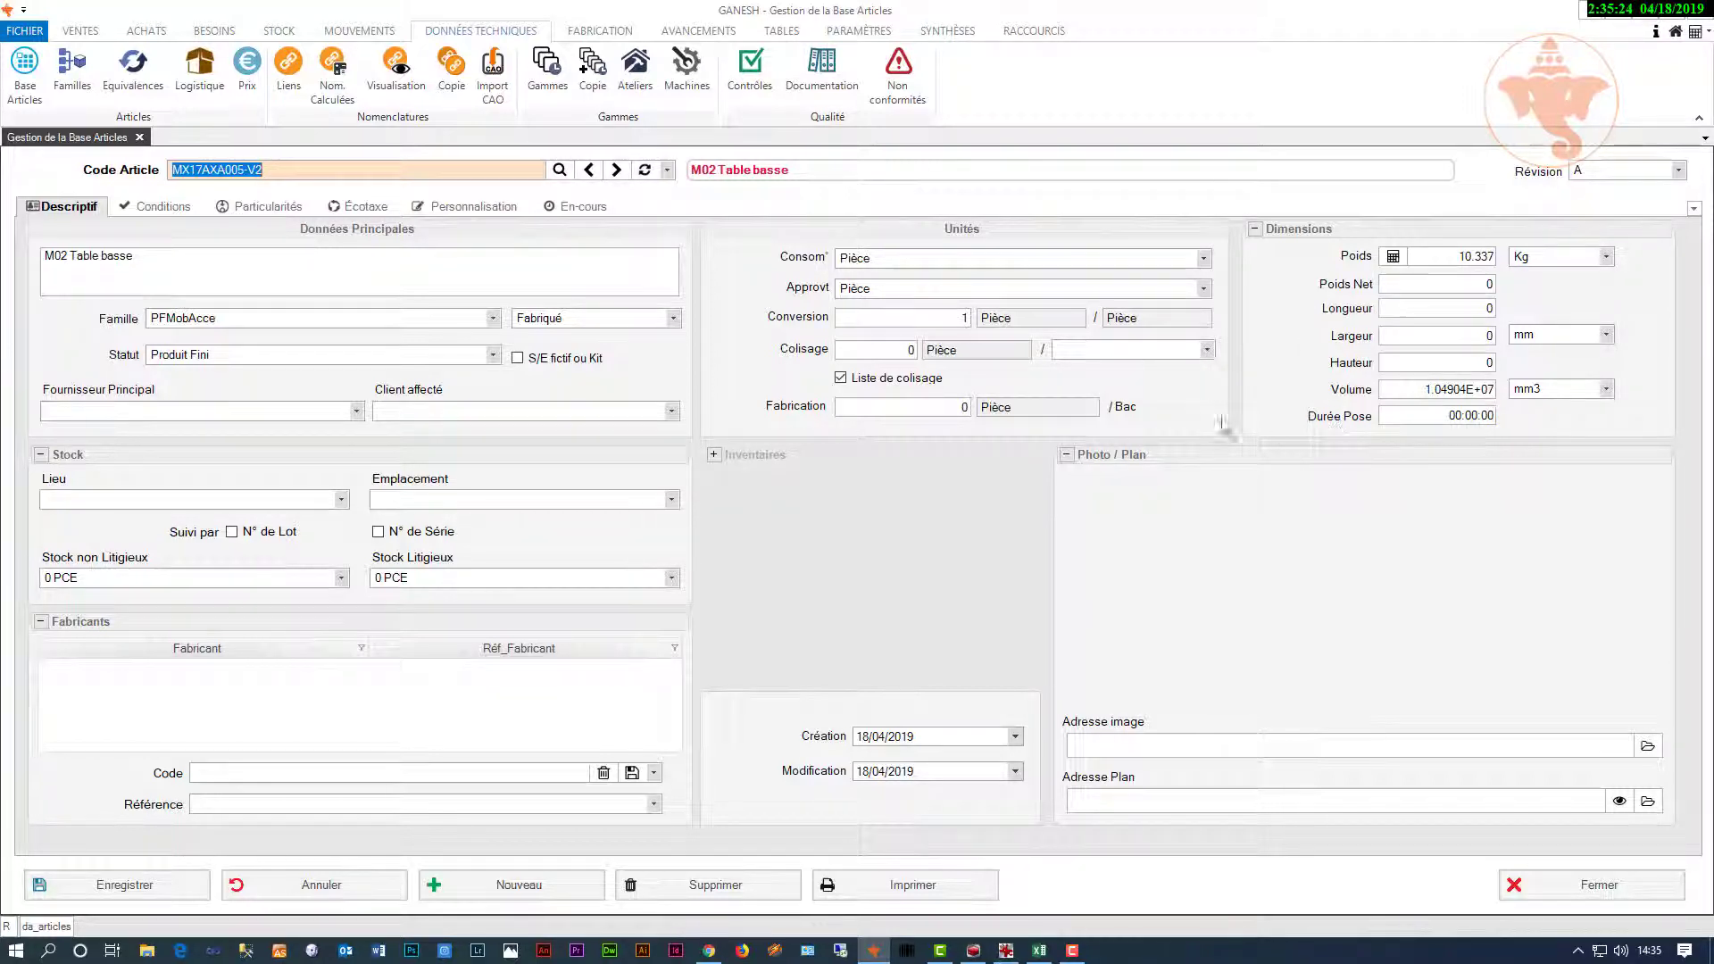
Step: Review the article's Conditions, Particularités and Écotaxe tabs
{"action": "left_click", "coordinate": [185, 212]}
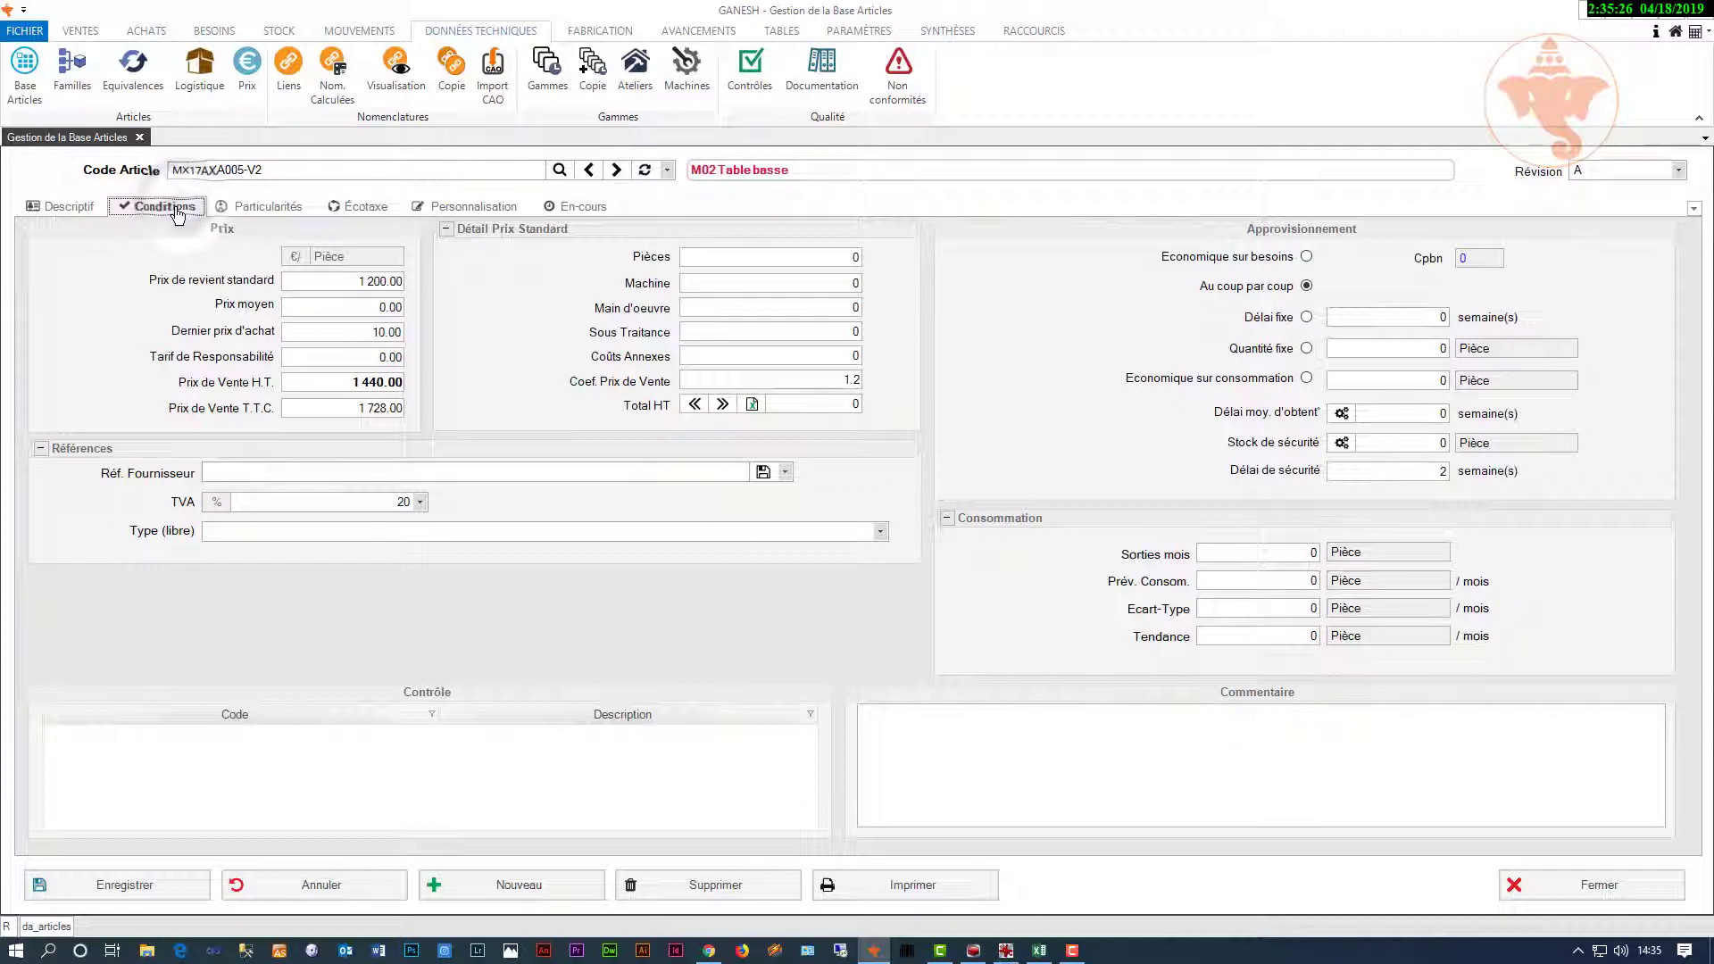
{"action": "left_click", "coordinate": [286, 210]}
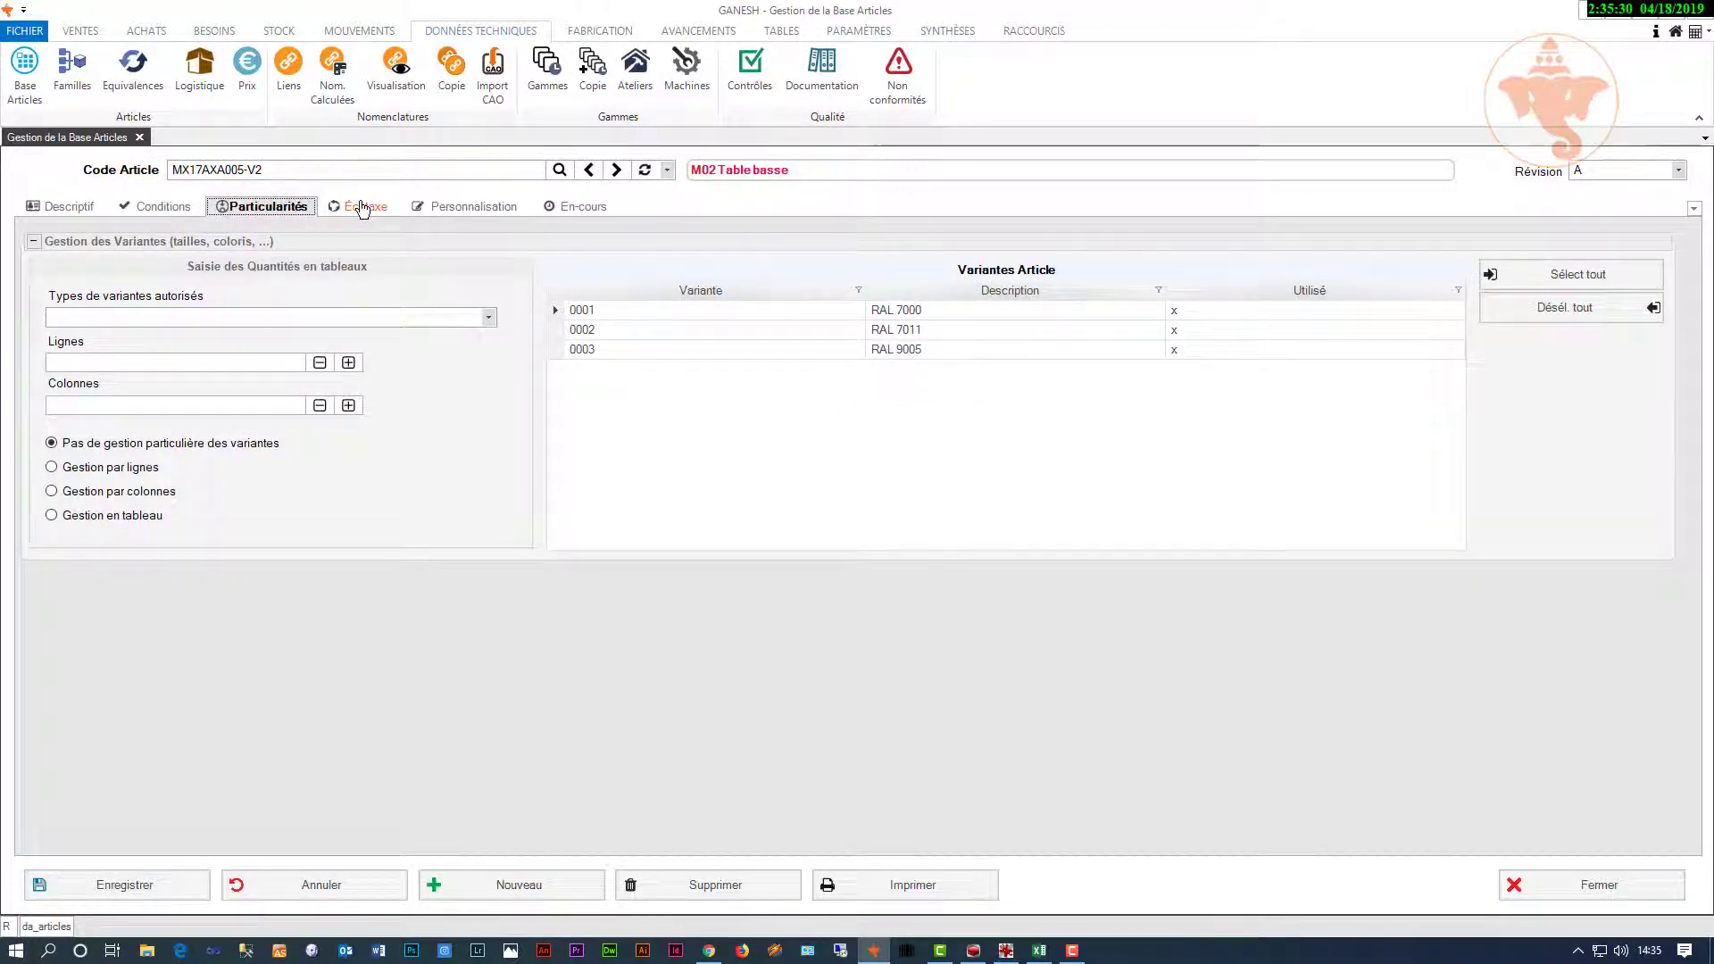
{"action": "left_click", "coordinate": [362, 209]}
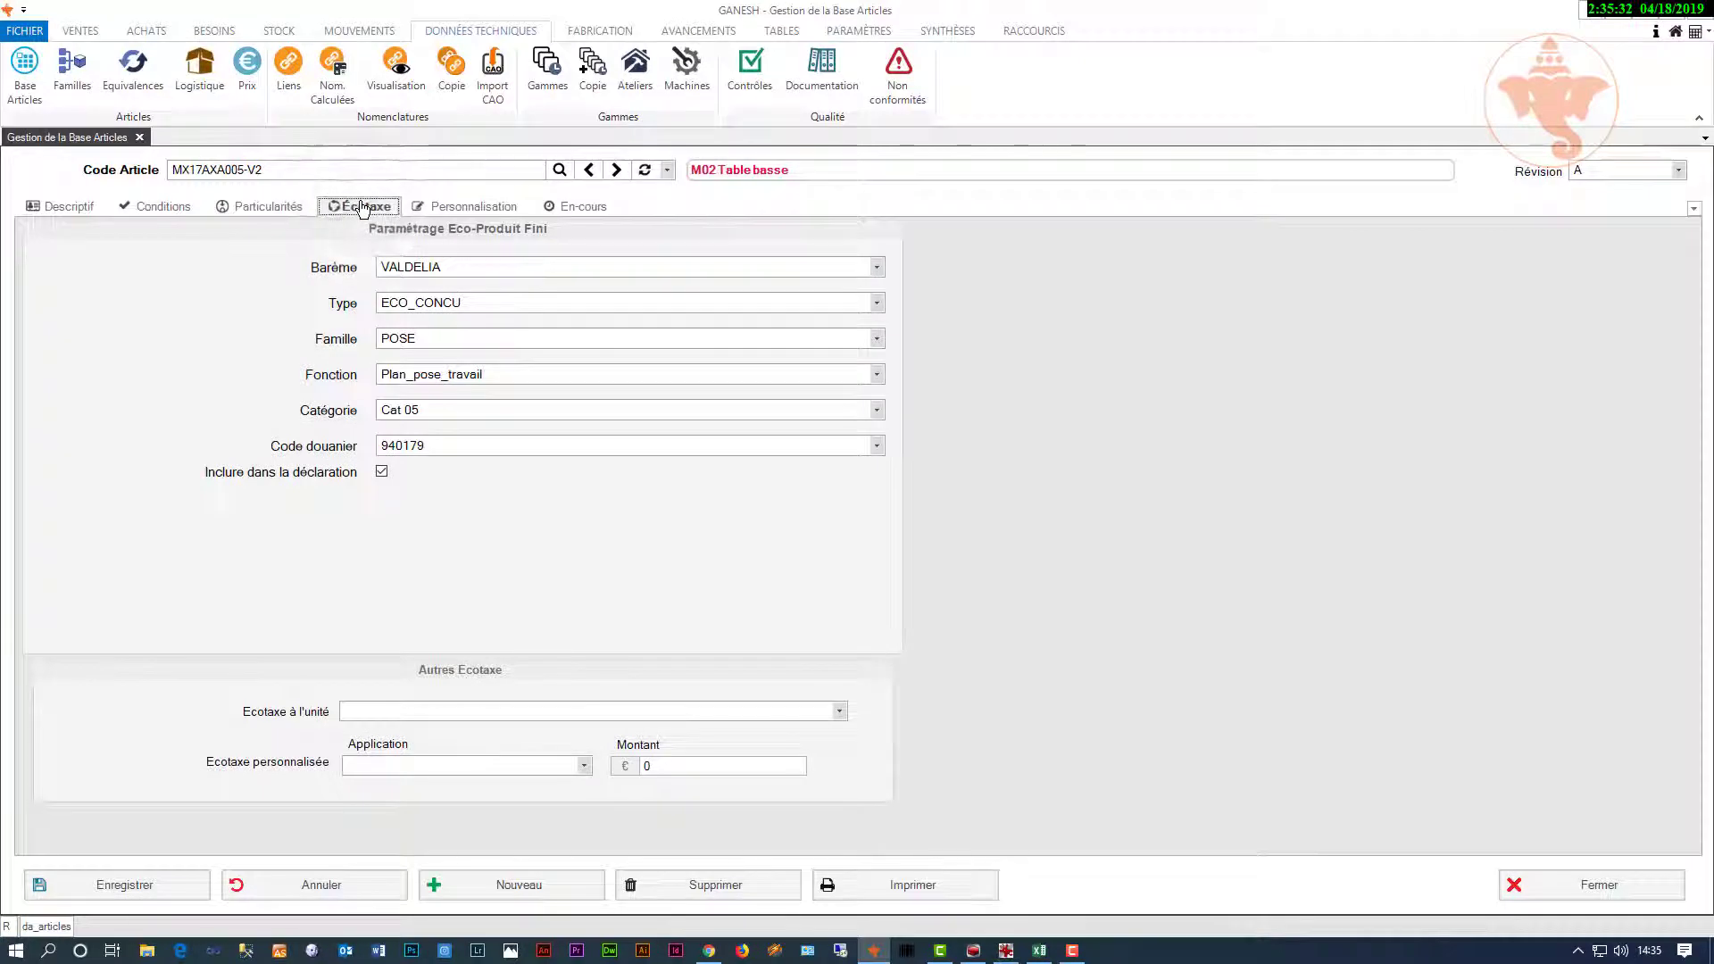
{"action": "right_click", "coordinate": [993, 451]}
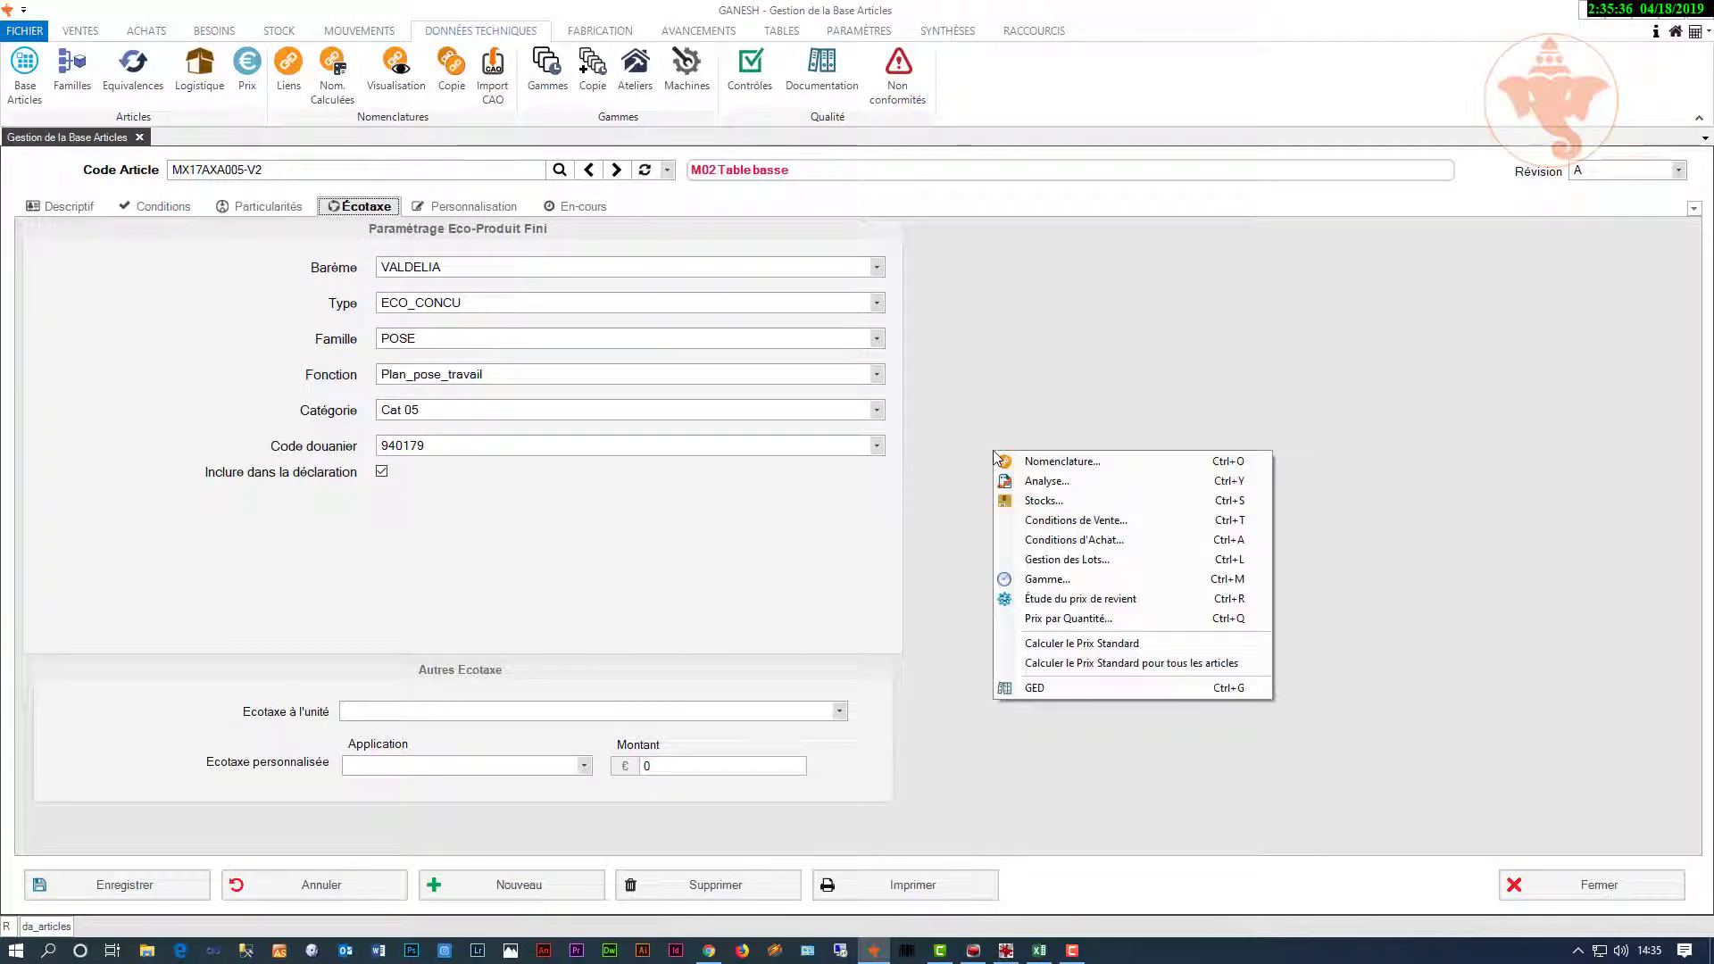
Step: Open the M02 Table basse nomenclature, expand the whole tree and check the Variantes Générer list
{"action": "left_click", "coordinate": [1057, 463]}
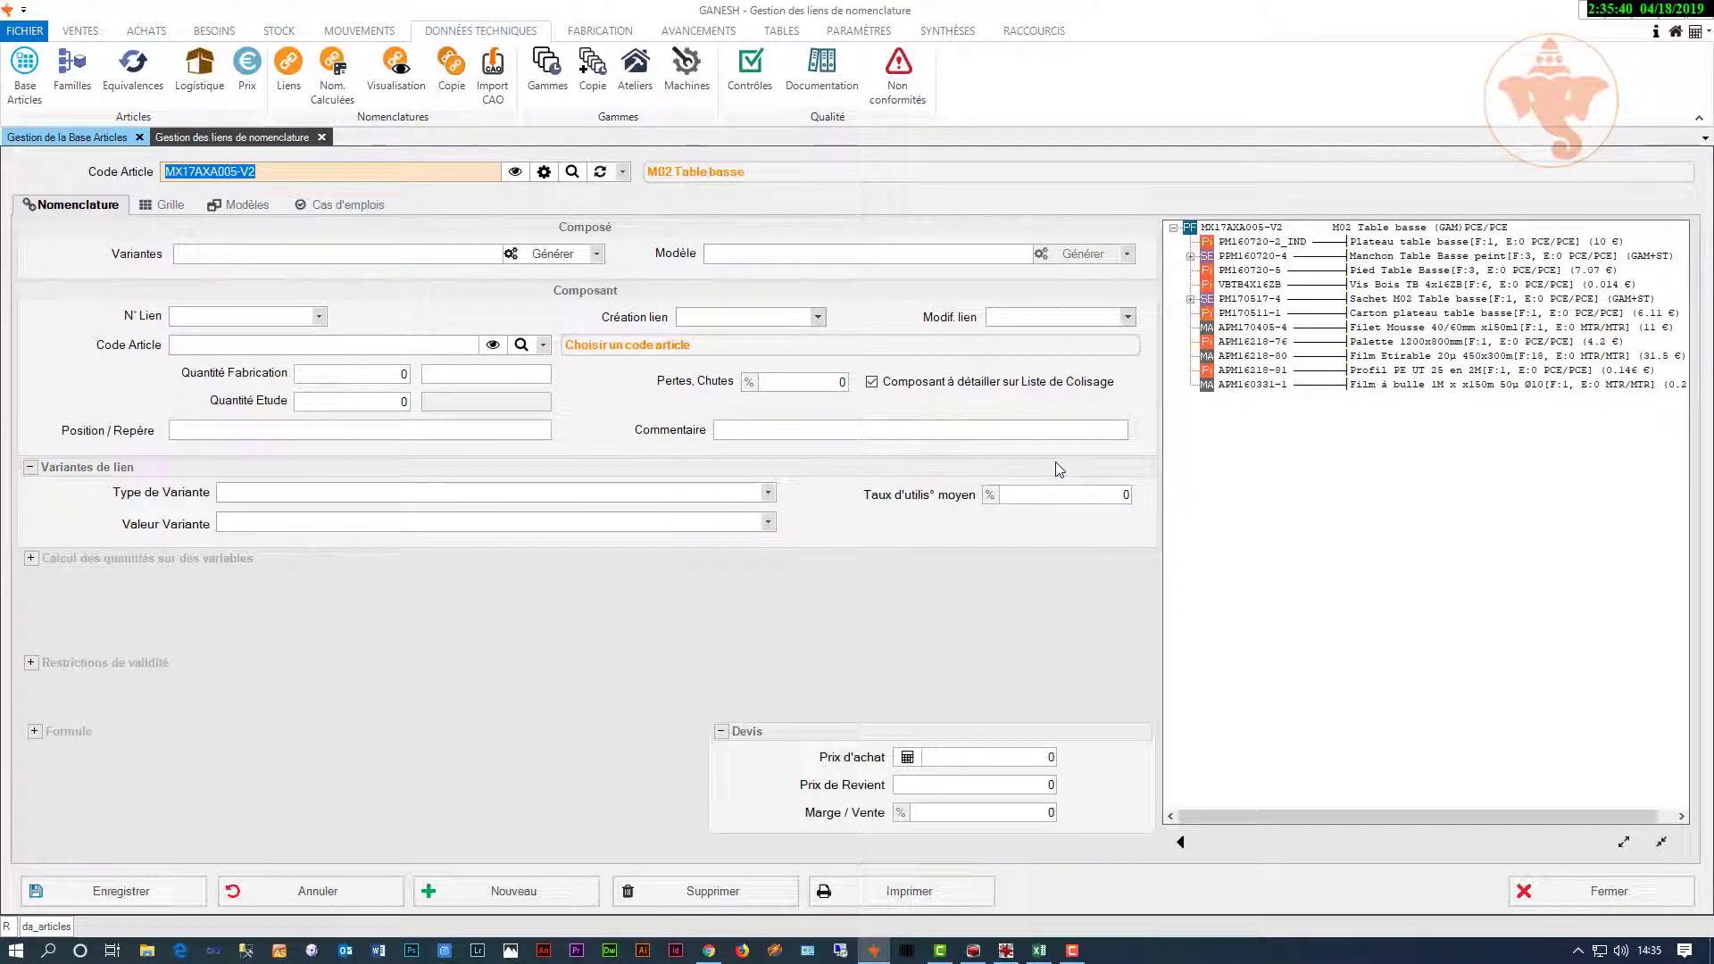
{"action": "left_click", "coordinate": [1624, 842]}
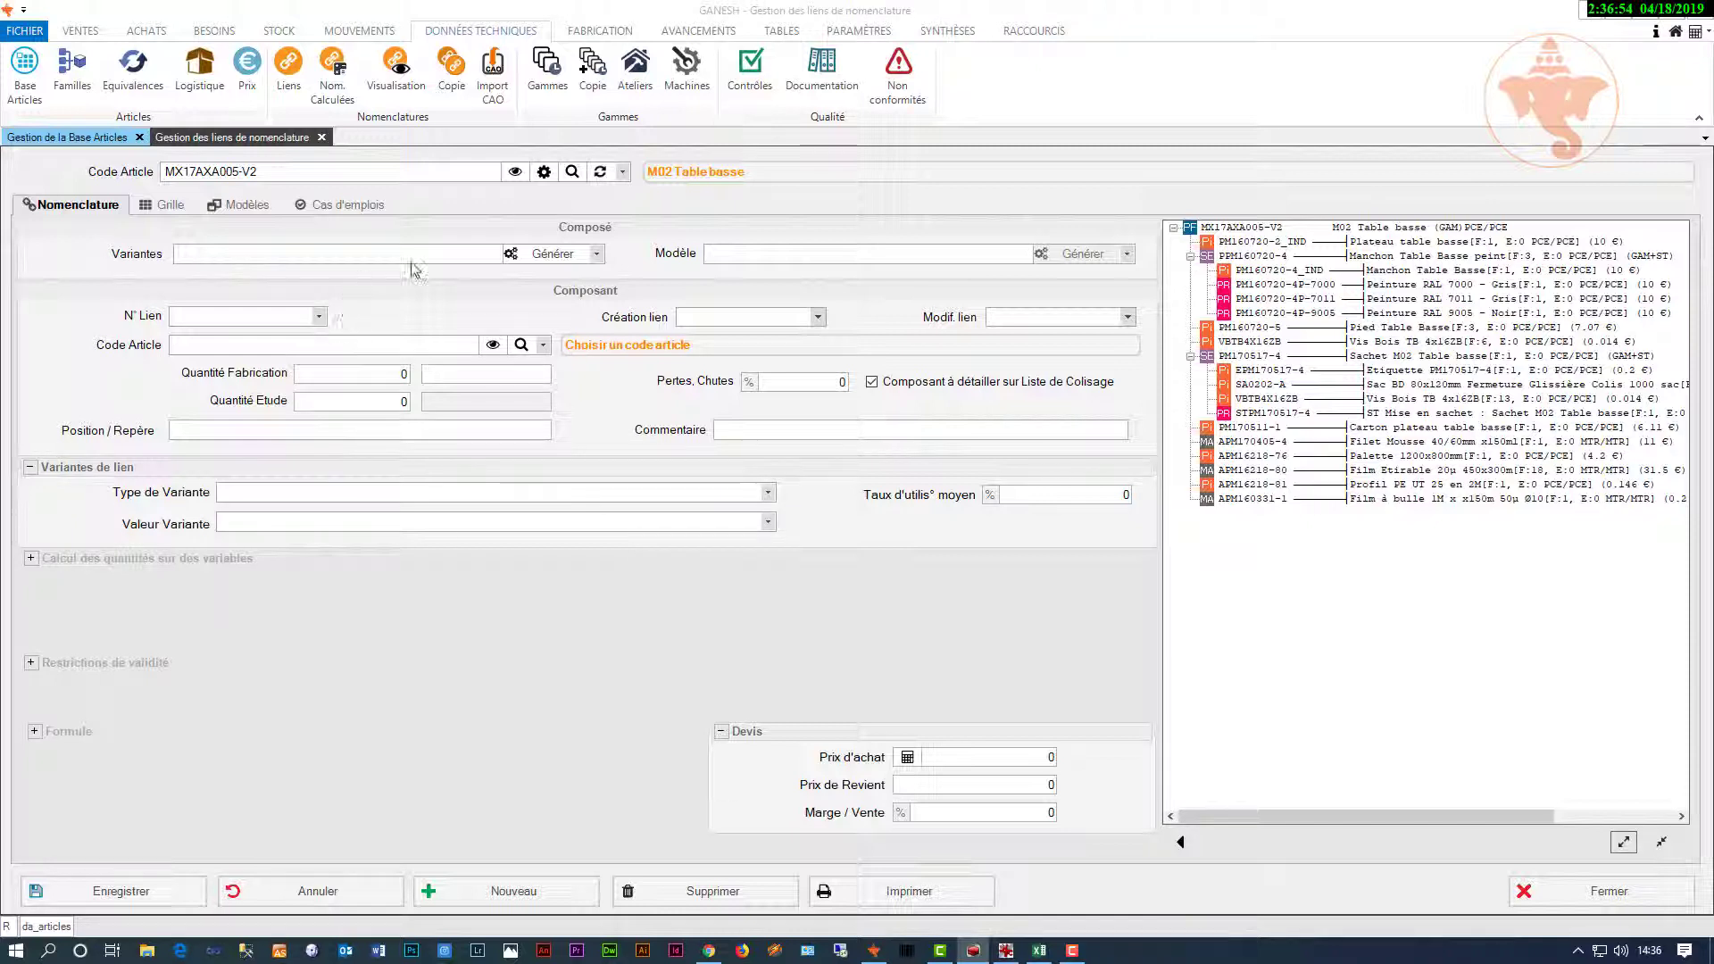
{"action": "left_click", "coordinate": [596, 254]}
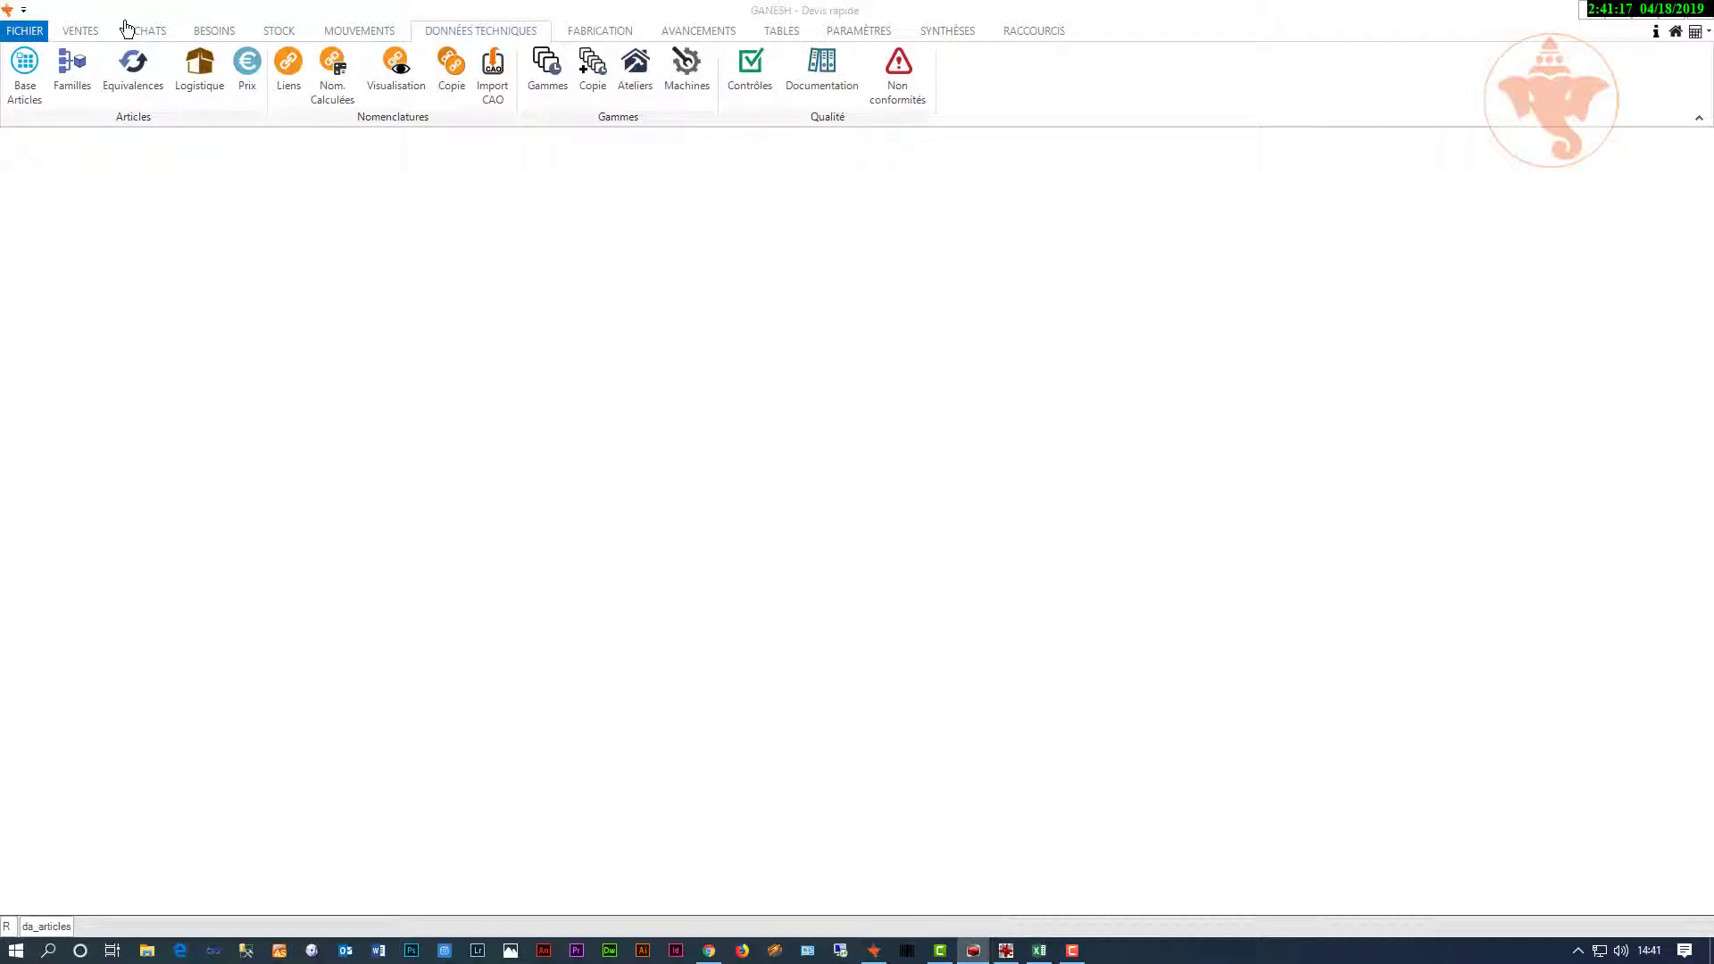
Step: Start a quick quote for 10 coffee tables with project Mobilier 2019 and client Google France
{"action": "left_click", "coordinate": [92, 33]}
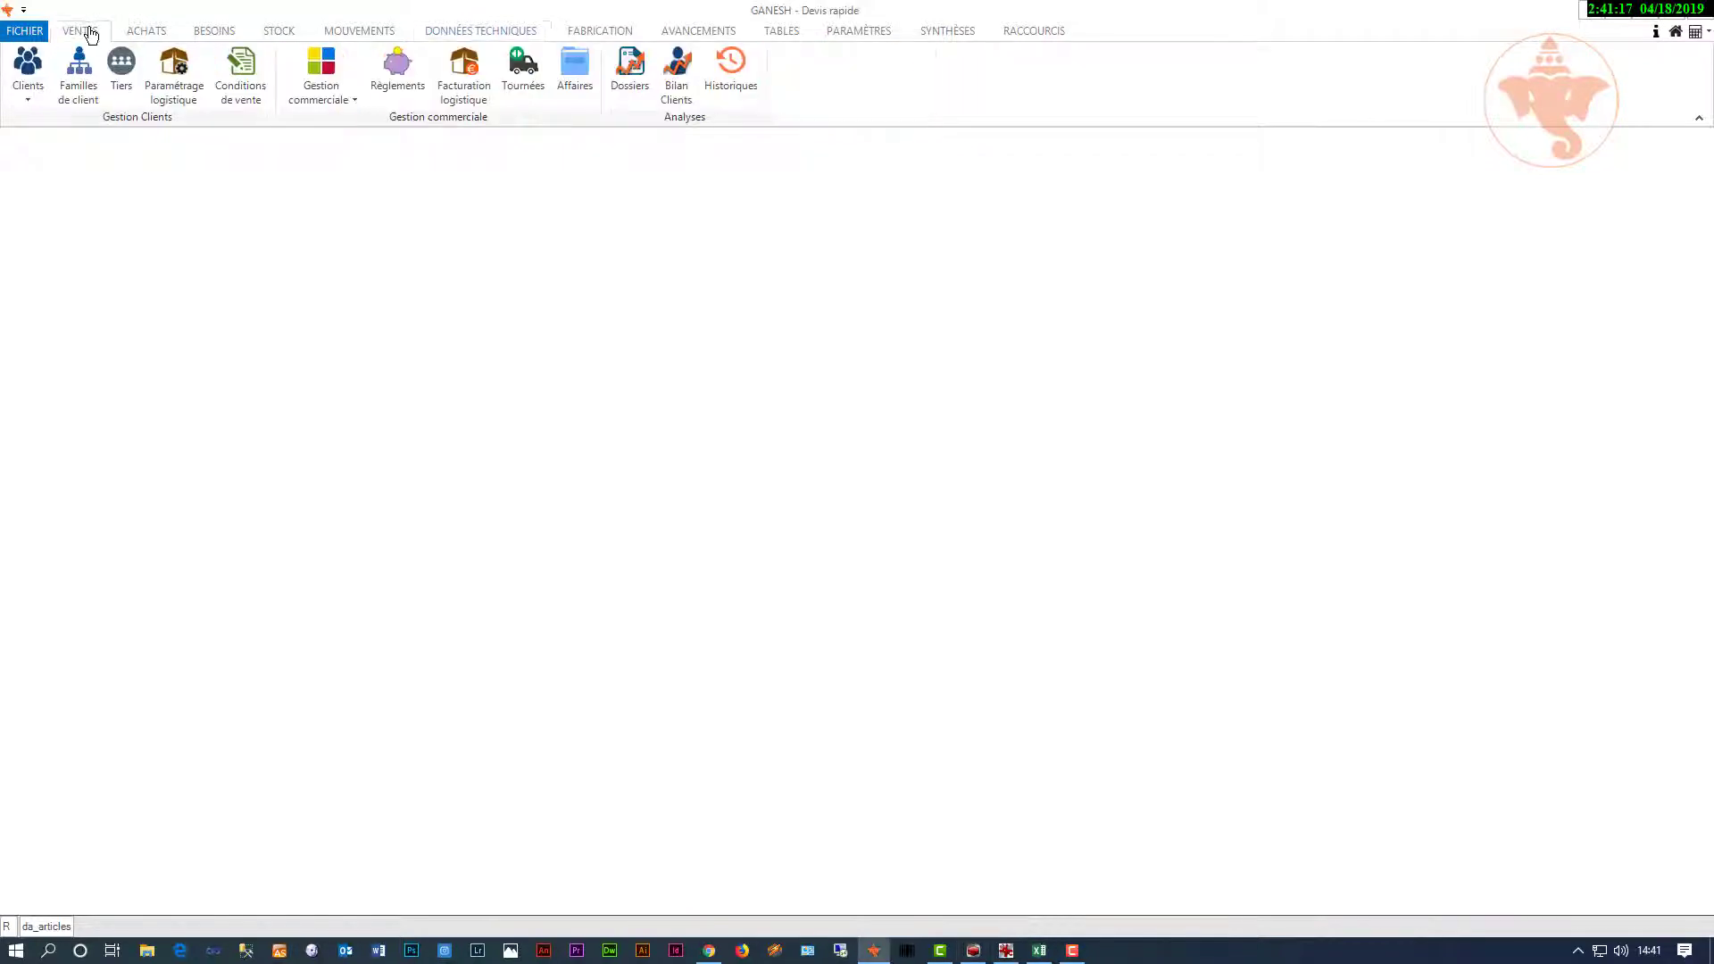
{"action": "left_click", "coordinate": [319, 103]}
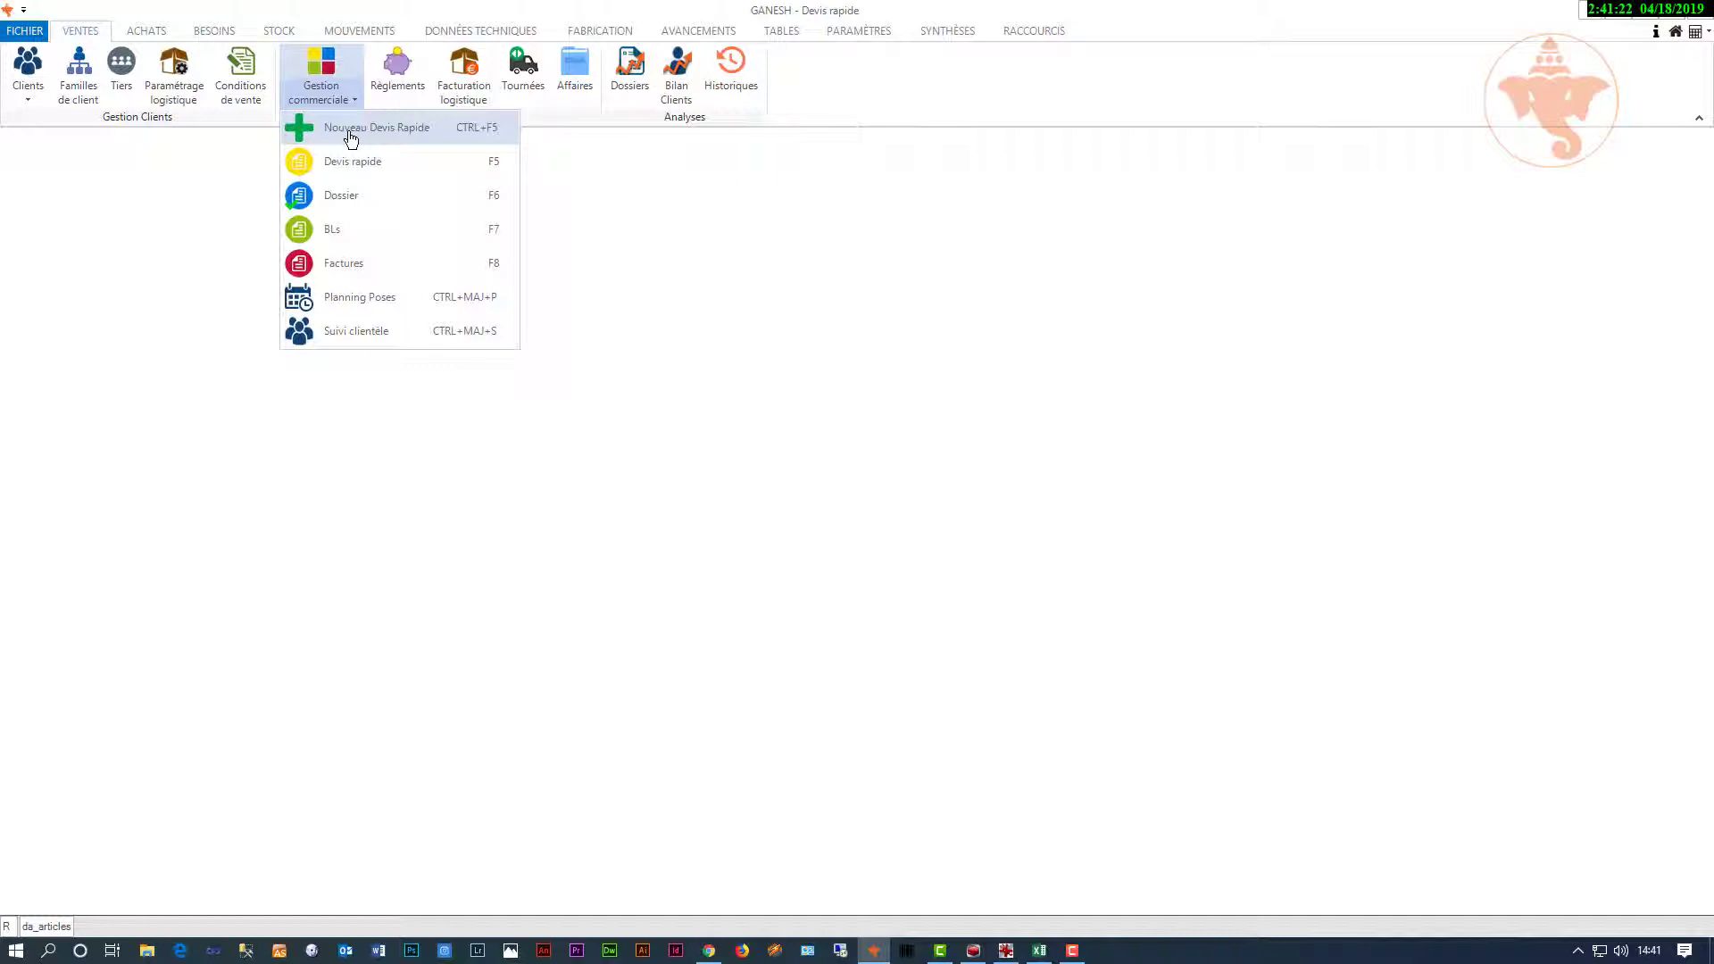
{"action": "left_click", "coordinate": [350, 134]}
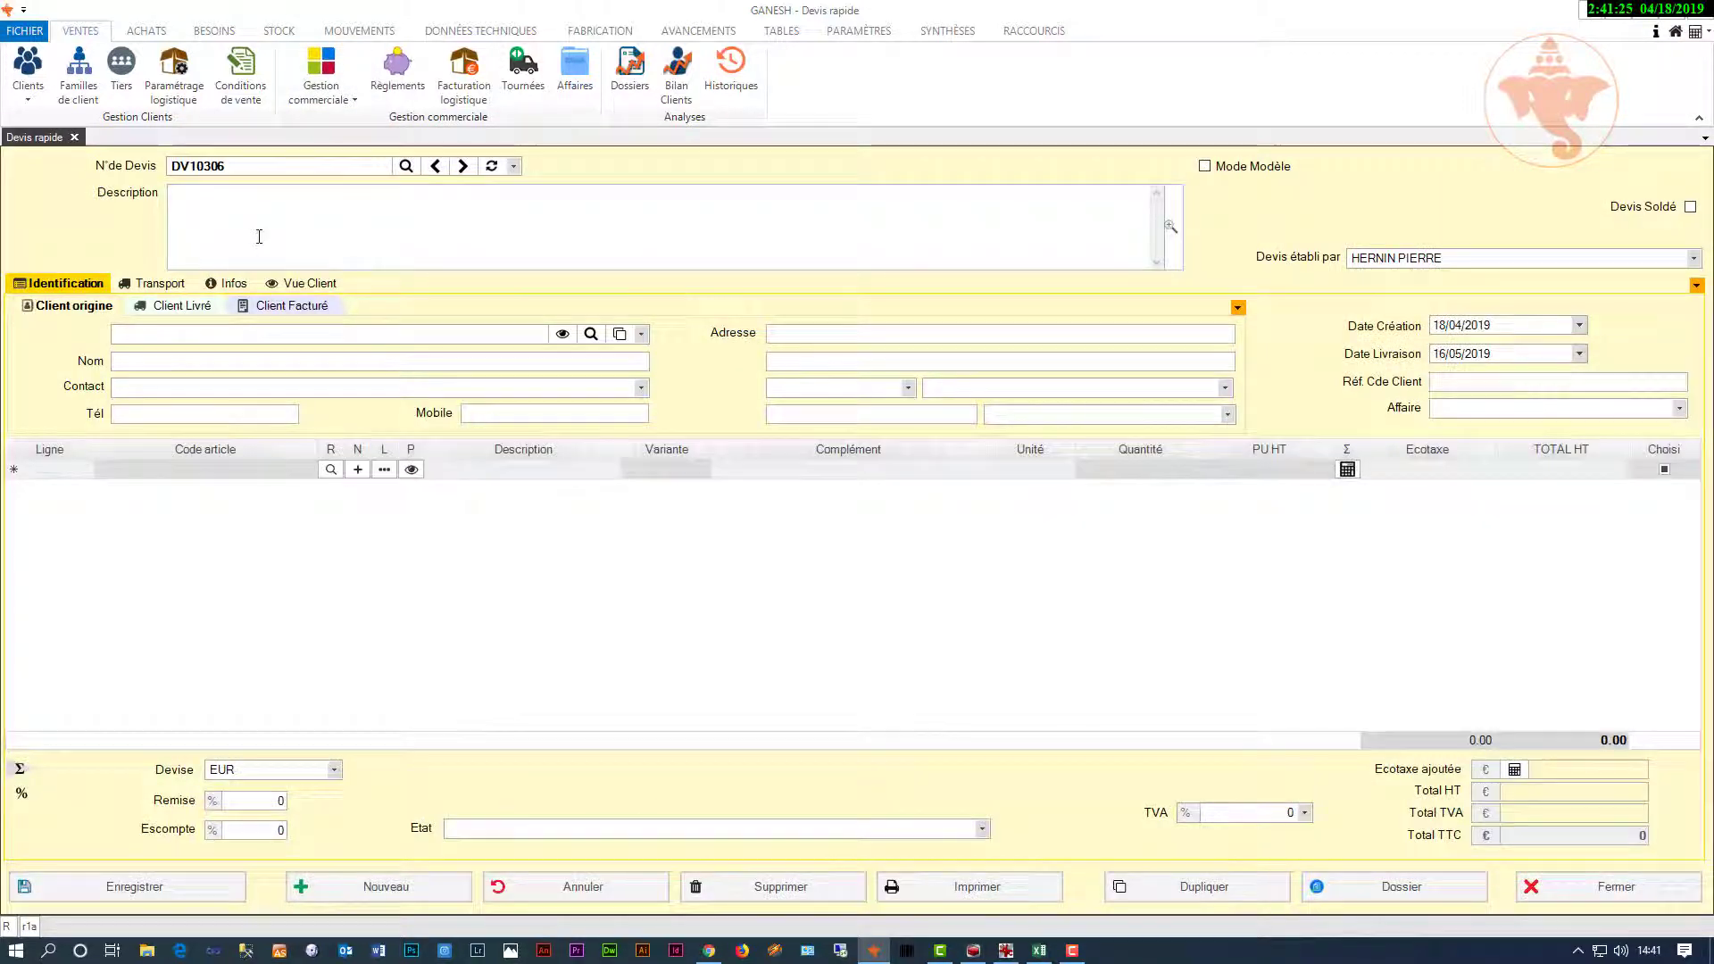
{"action": "left_click", "coordinate": [259, 237]}
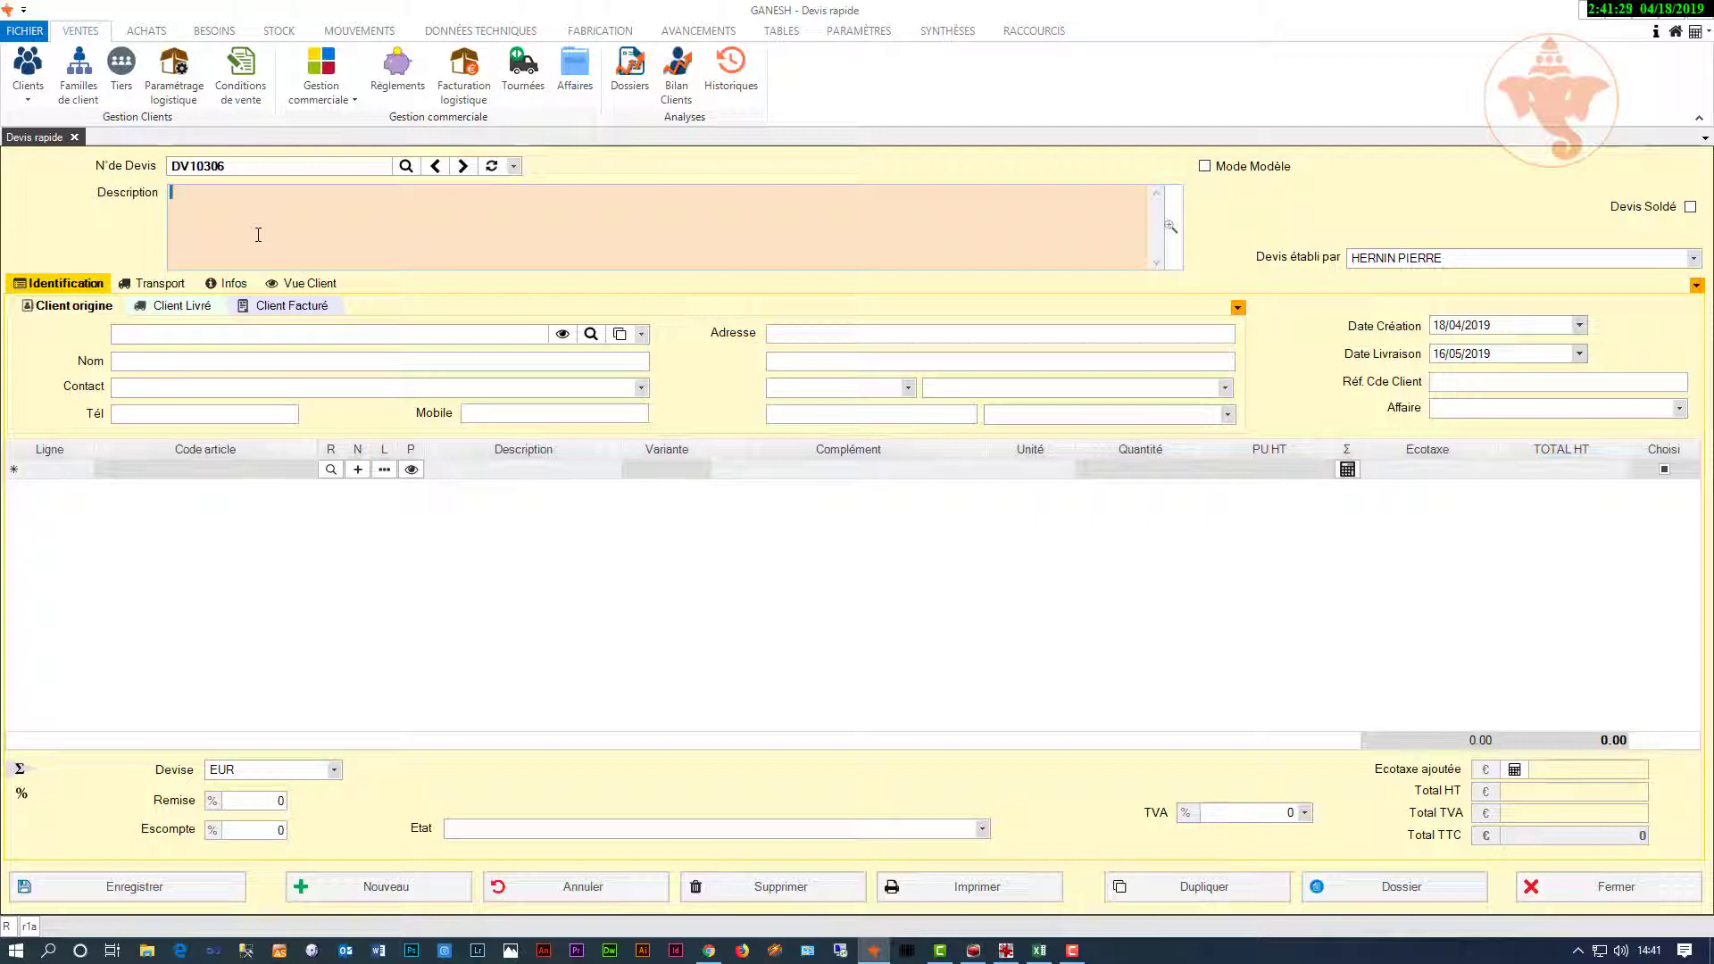
{"action": "type", "text": "10 Tables basses ref: MX17AXA005-V2 RAL 9005"}
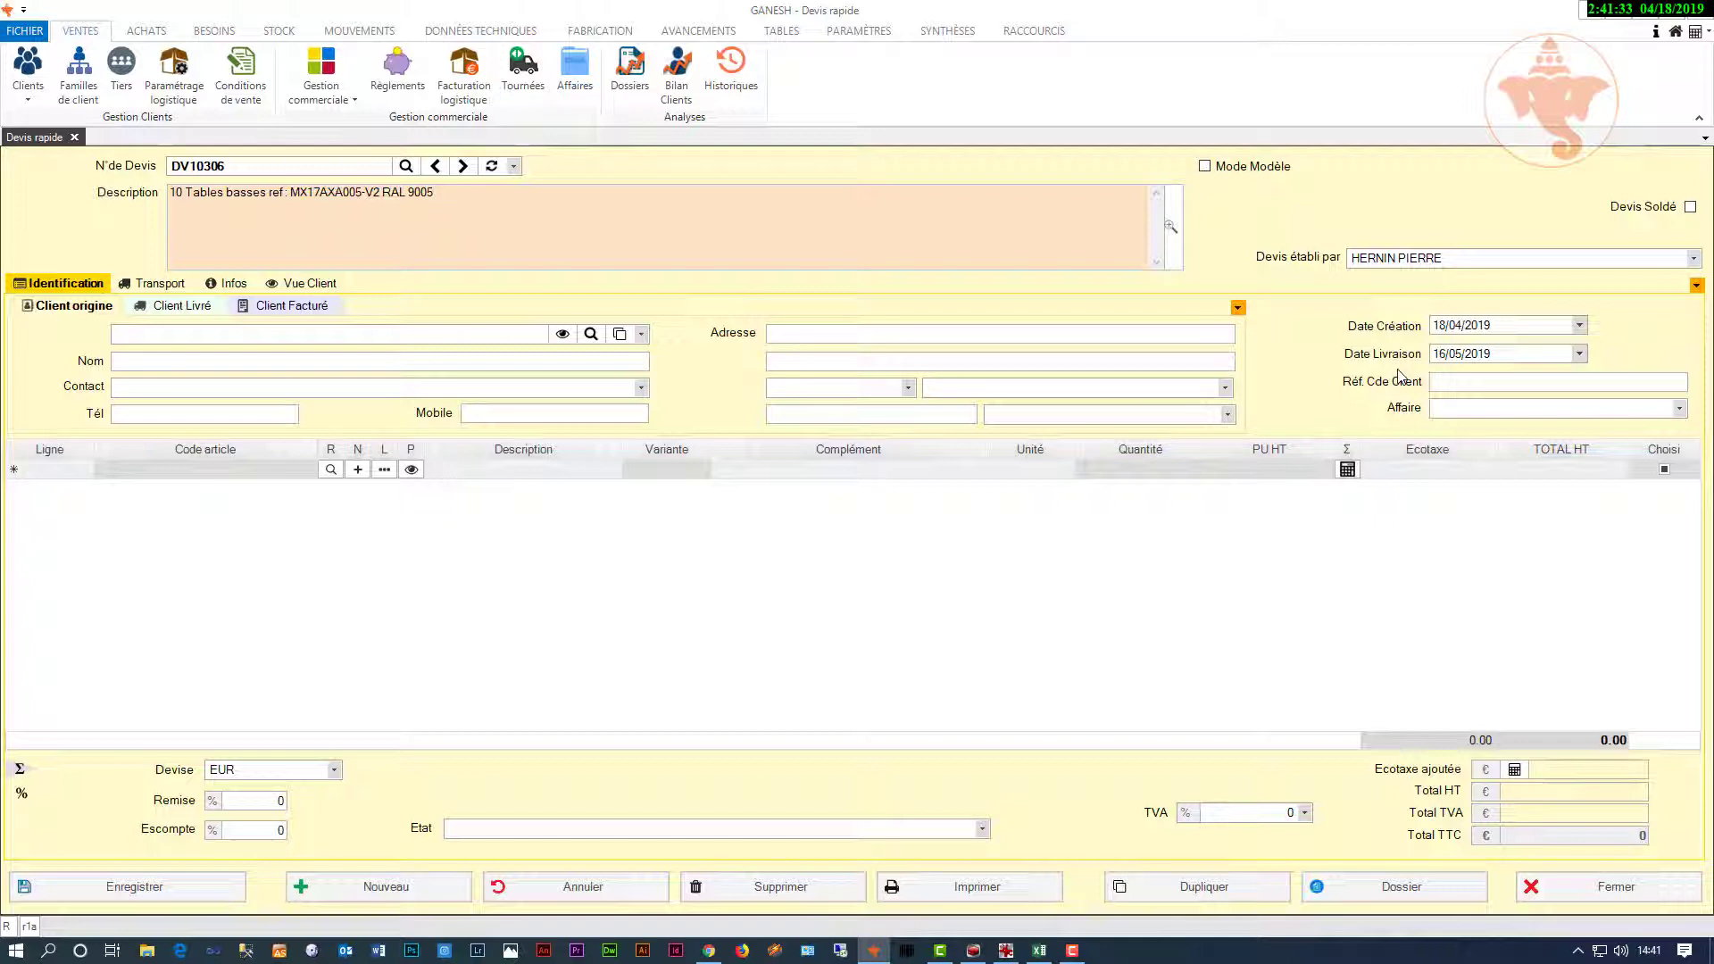
{"action": "left_click", "coordinate": [1680, 408]}
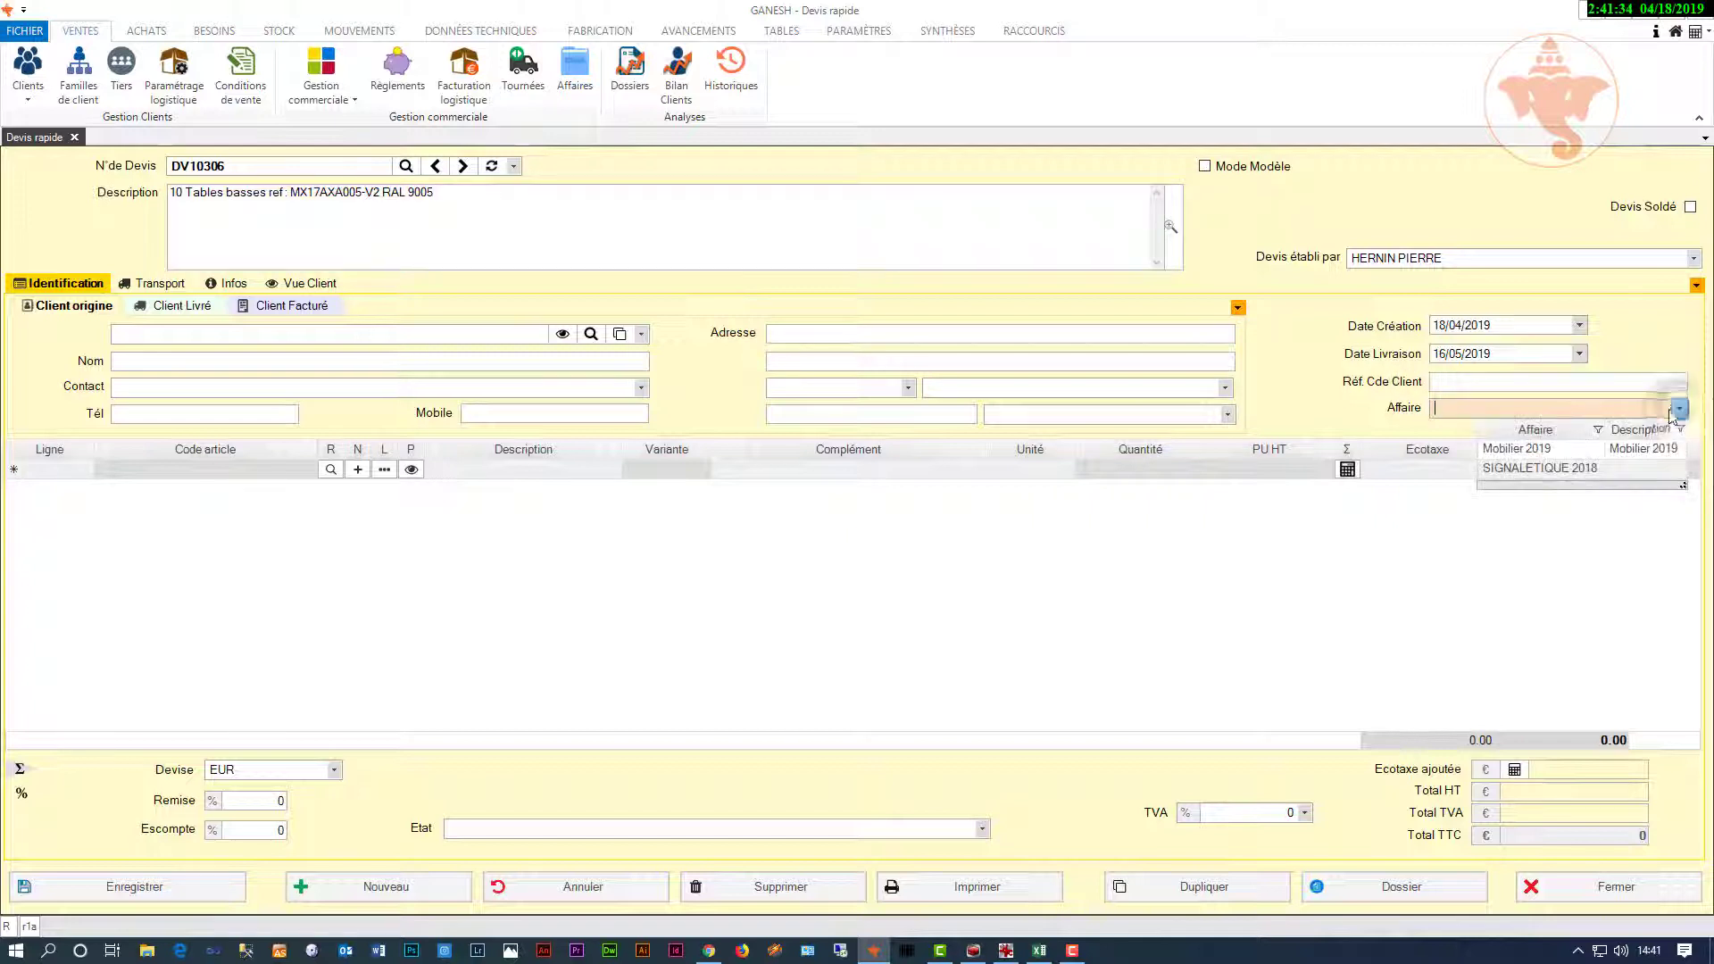
{"action": "left_click", "coordinate": [1619, 449]}
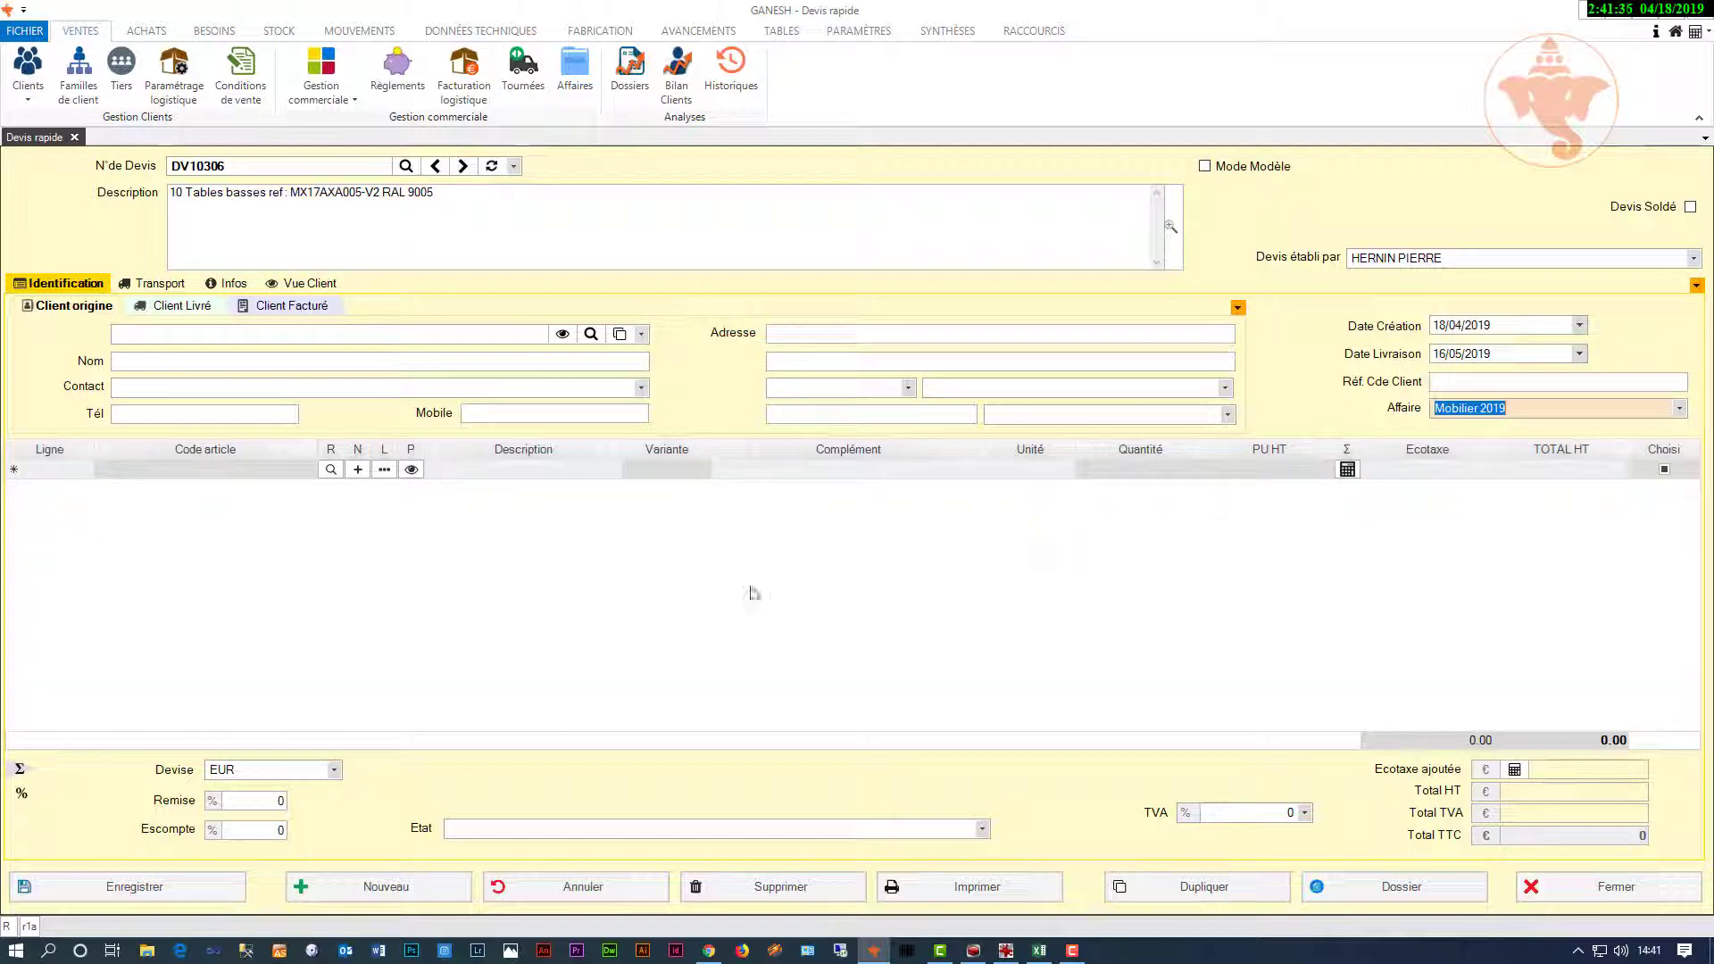
{"action": "left_click", "coordinate": [641, 334]}
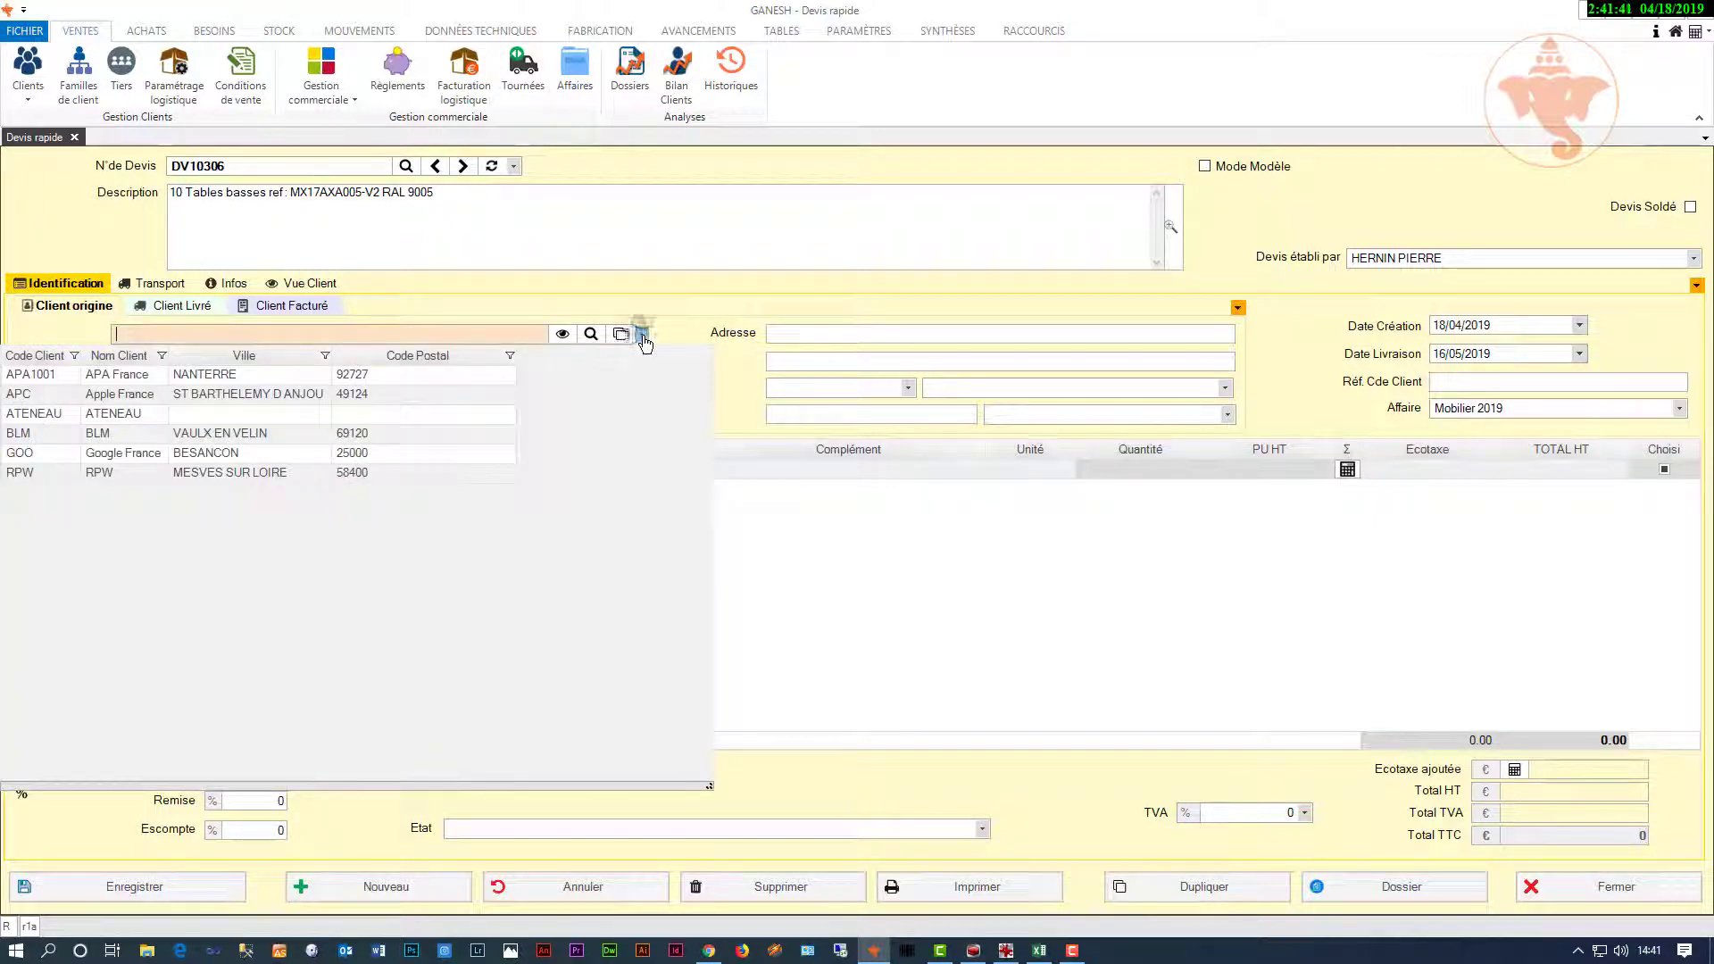
{"action": "left_click", "coordinate": [337, 455]}
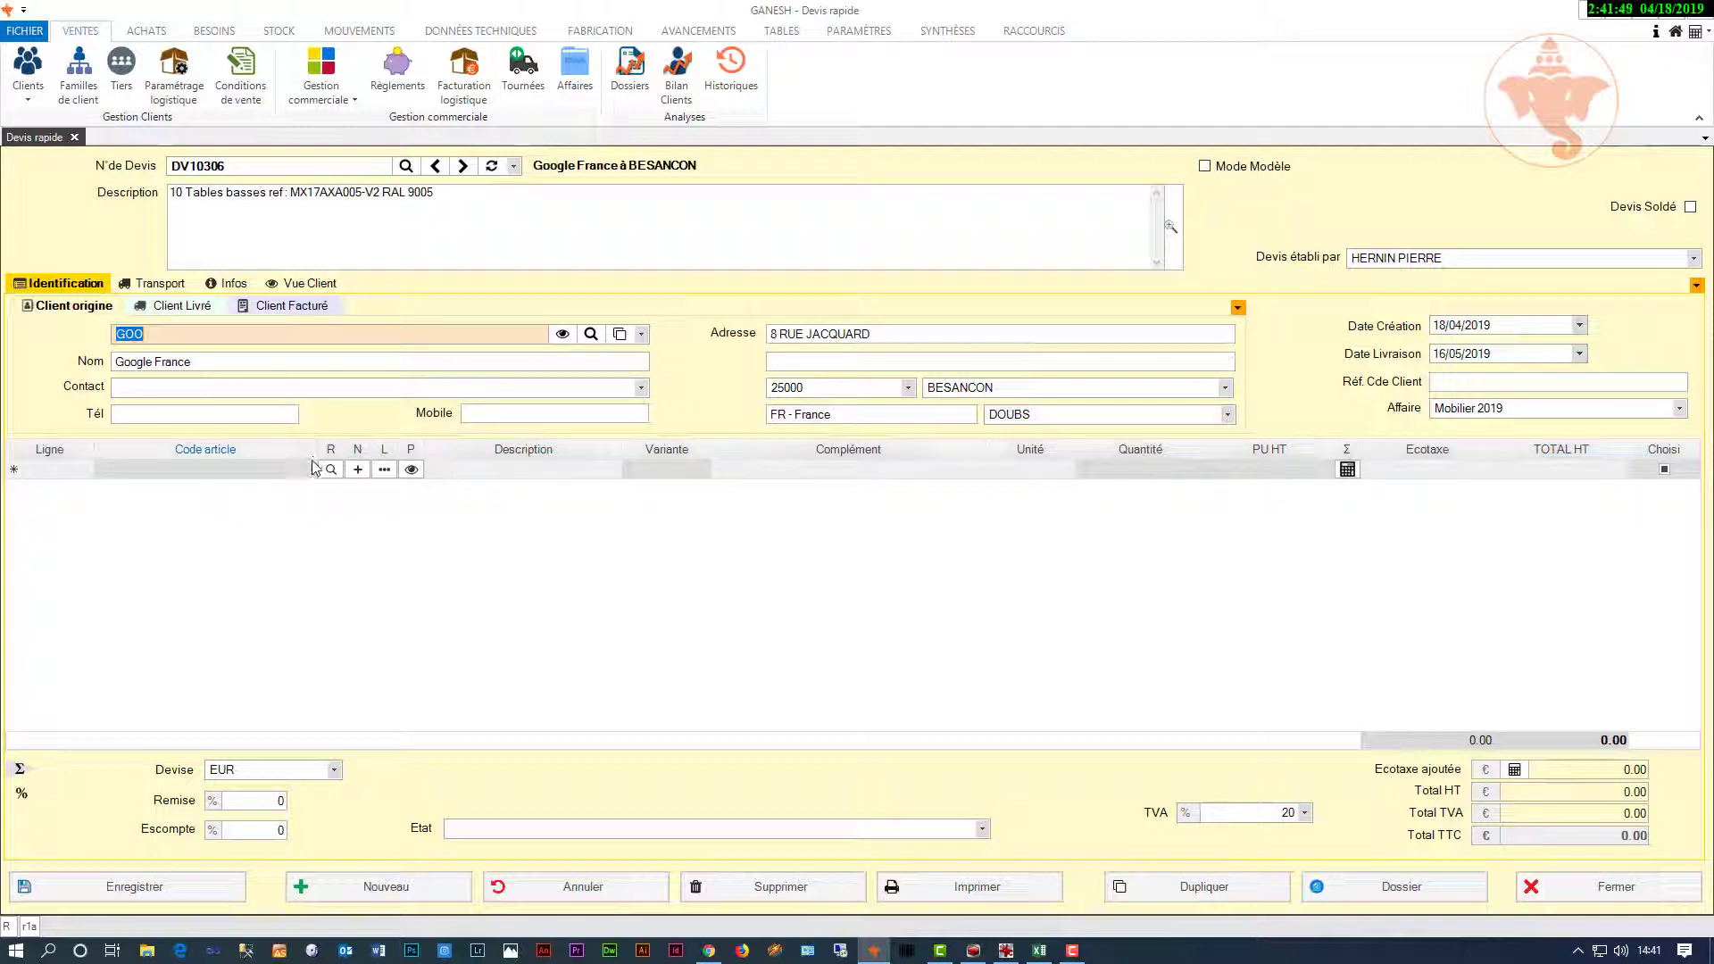
Step: Add line 10: MX17AXA005-V2, variant 0003 in RAL 9005, quantity 10, then open its cost calculation
{"action": "left_click", "coordinate": [313, 469]}
{"action": "left_click", "coordinate": [311, 469]}
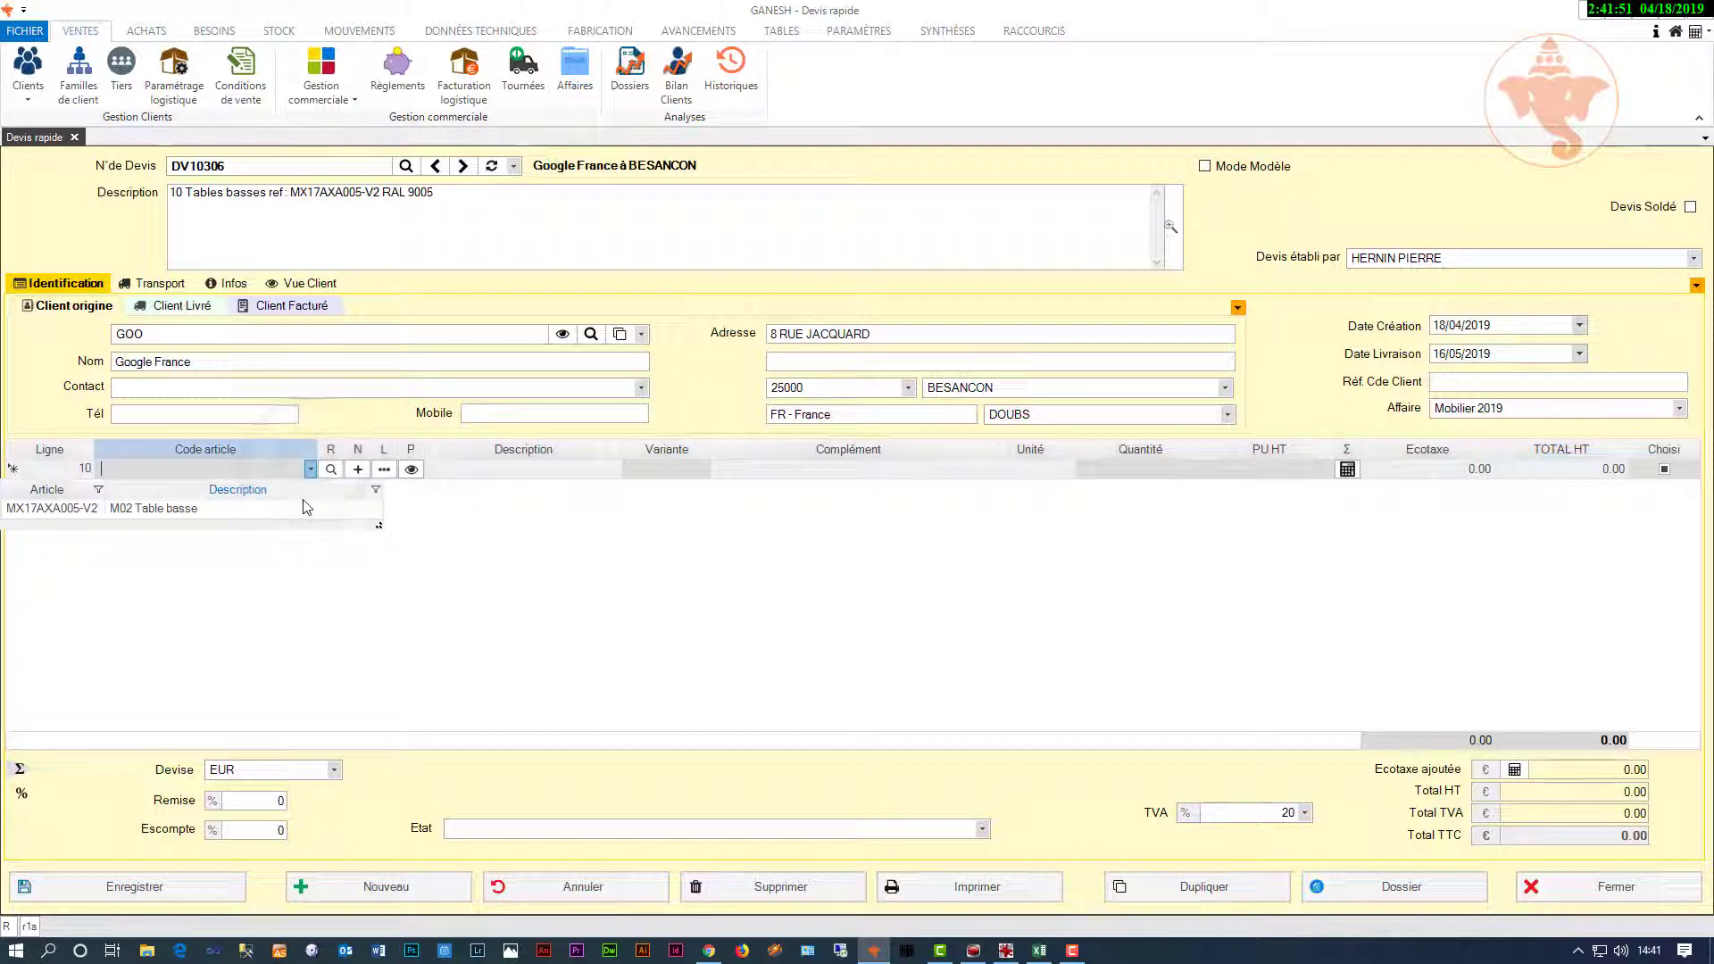
{"action": "left_click", "coordinate": [306, 510]}
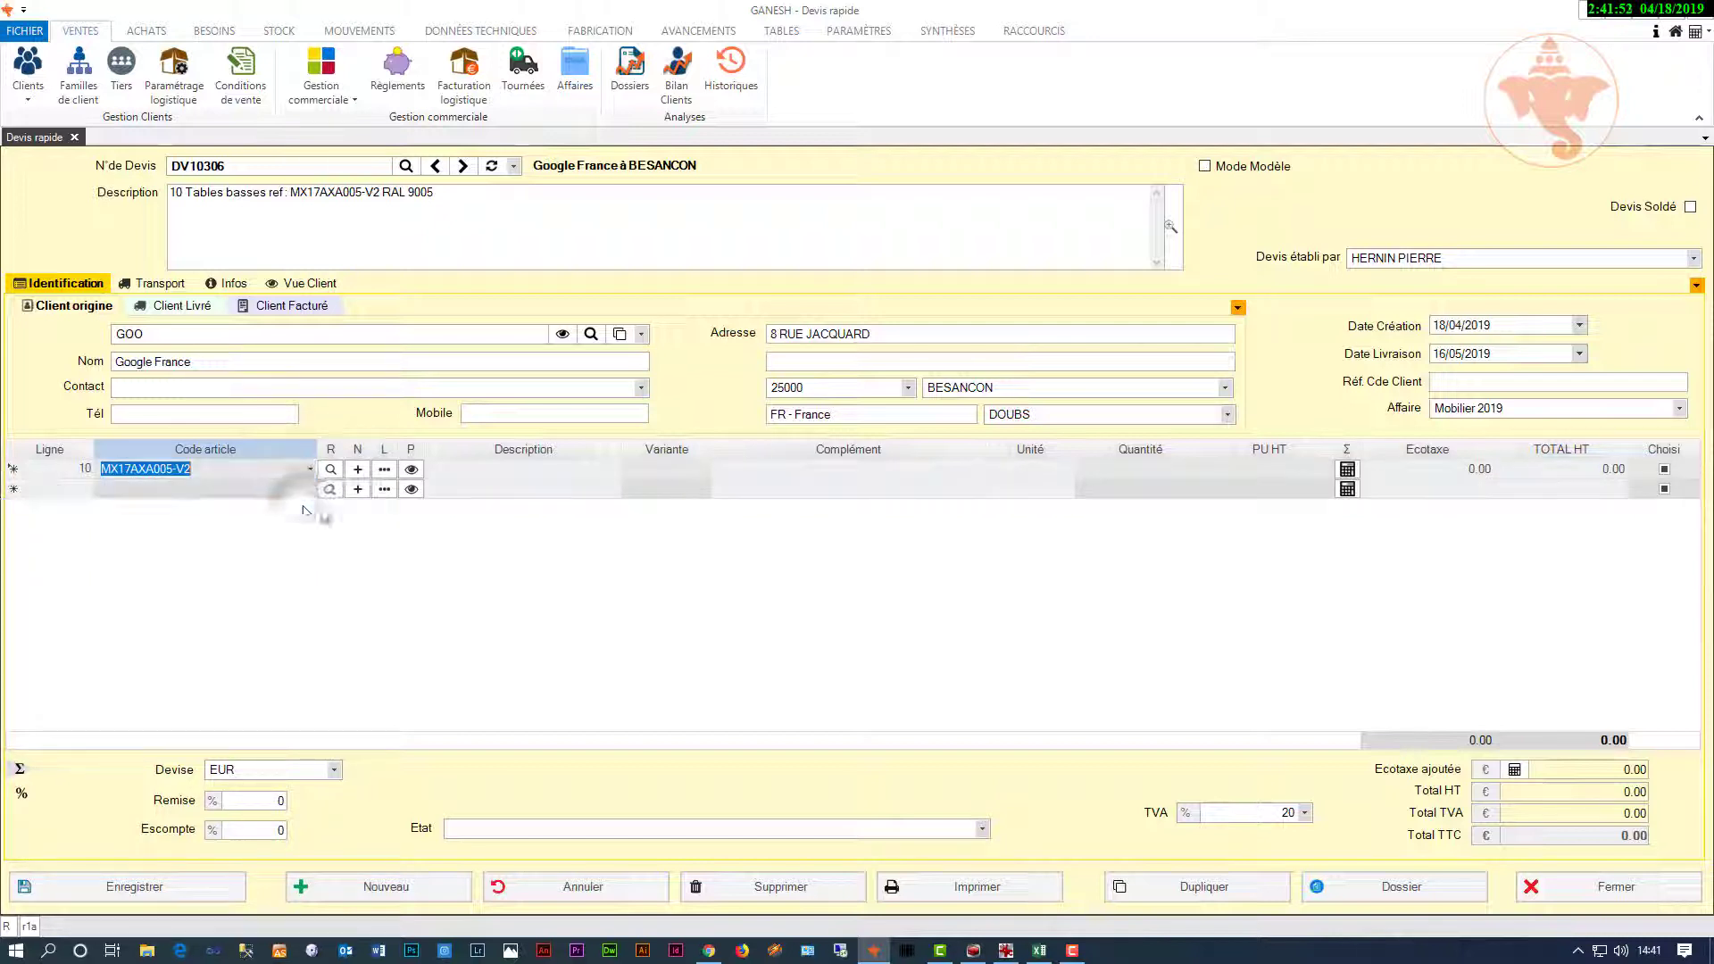
{"action": "left_click", "coordinate": [705, 475]}
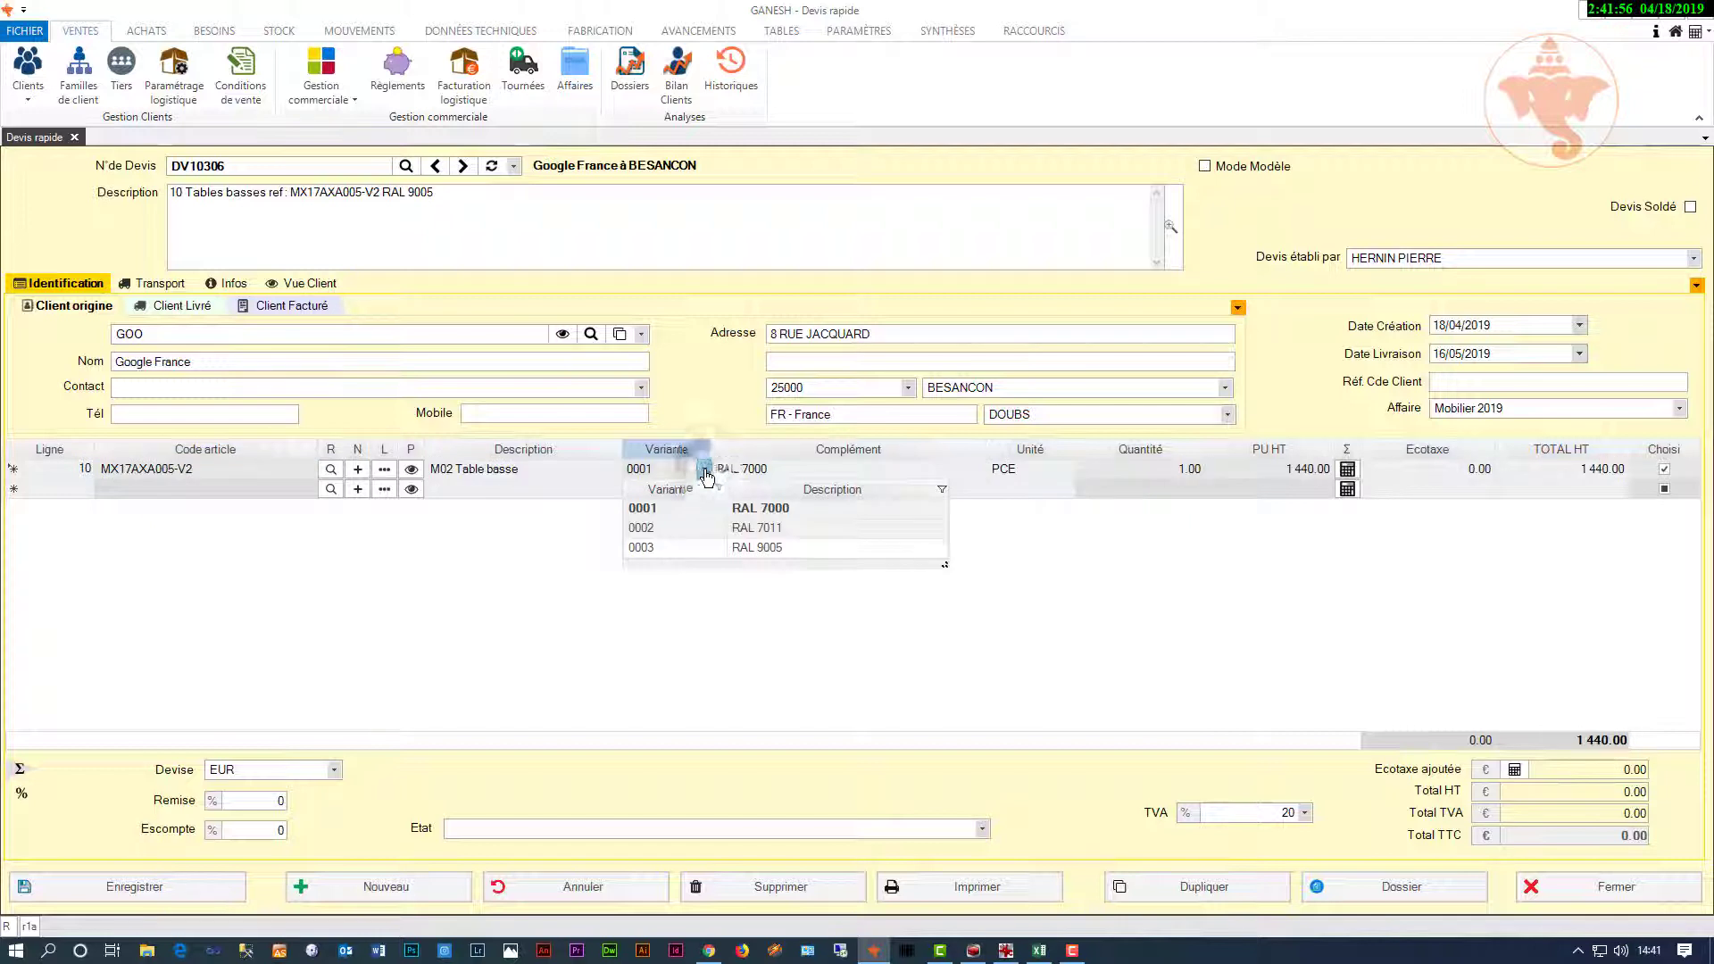
{"action": "left_click", "coordinate": [745, 551]}
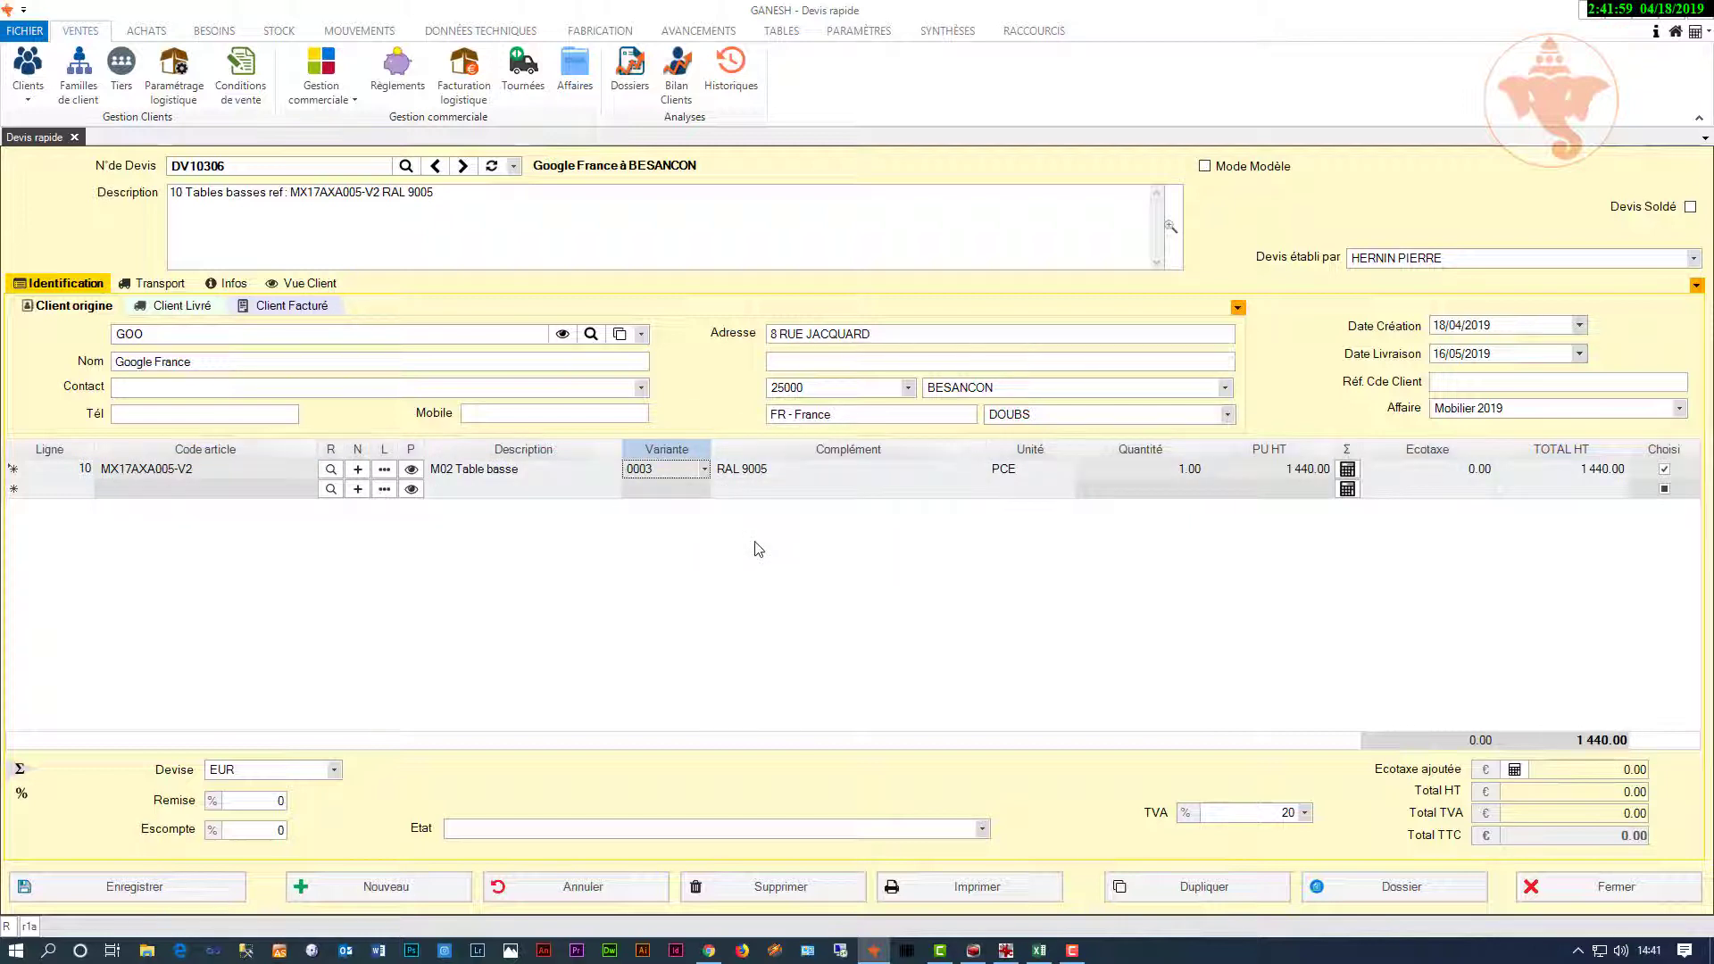
{"action": "left_click", "coordinate": [1180, 473]}
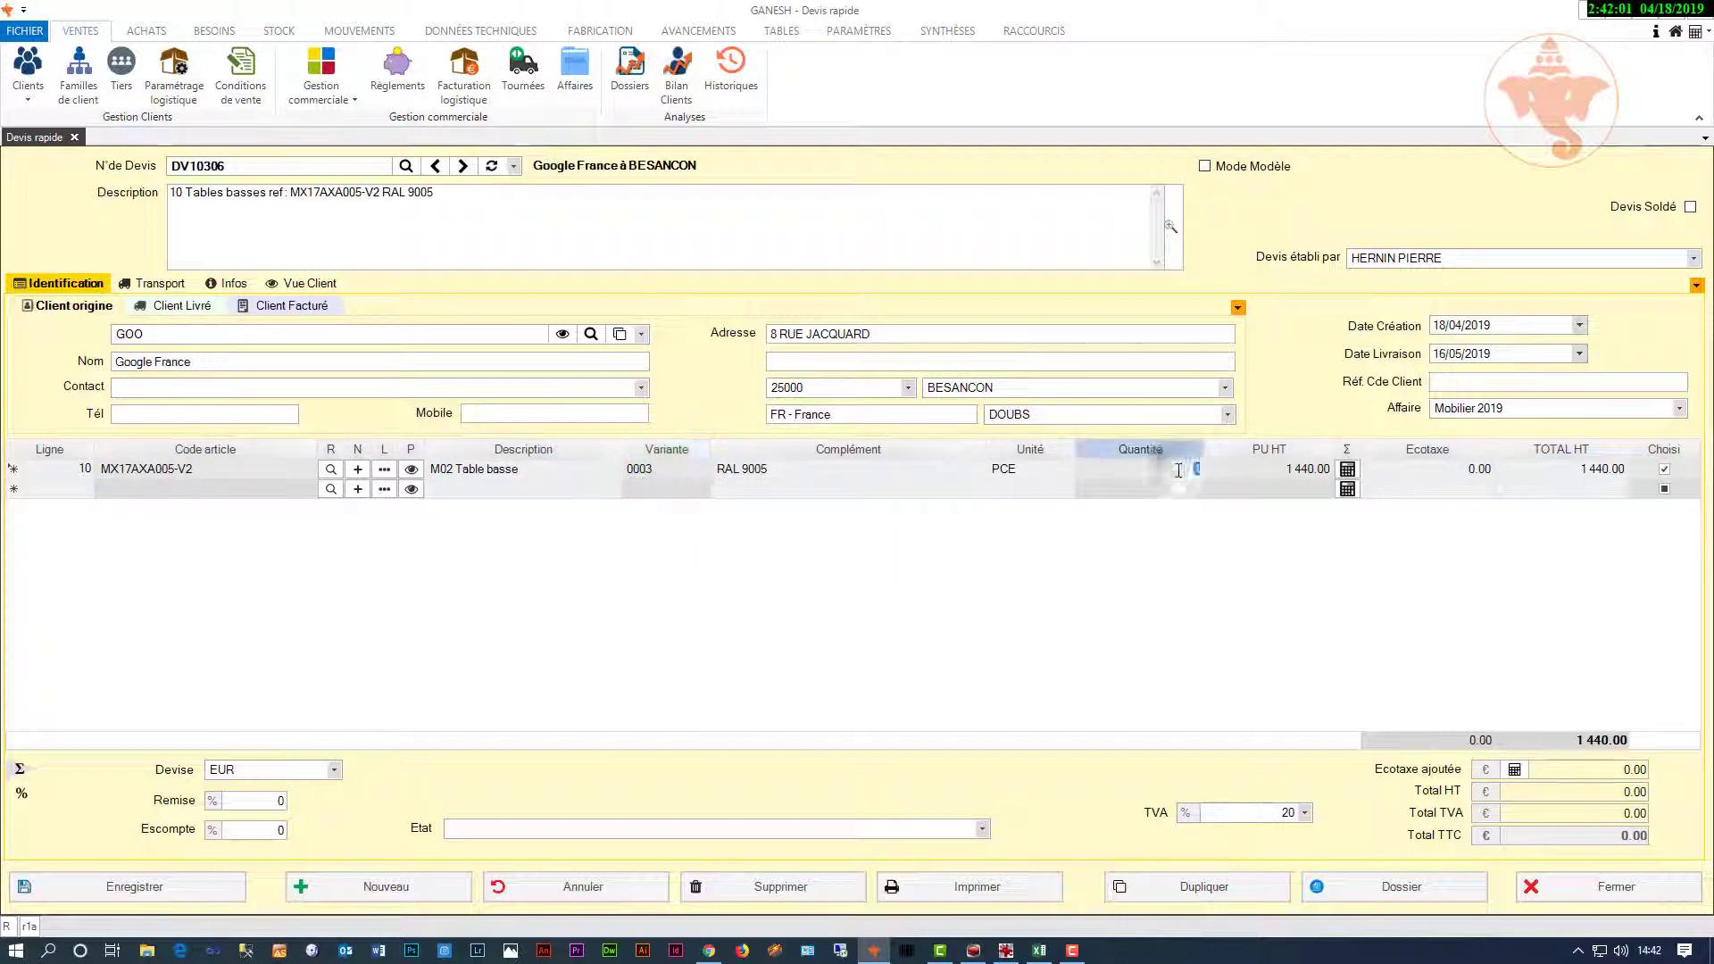
{"action": "left_click", "coordinate": [1194, 541]}
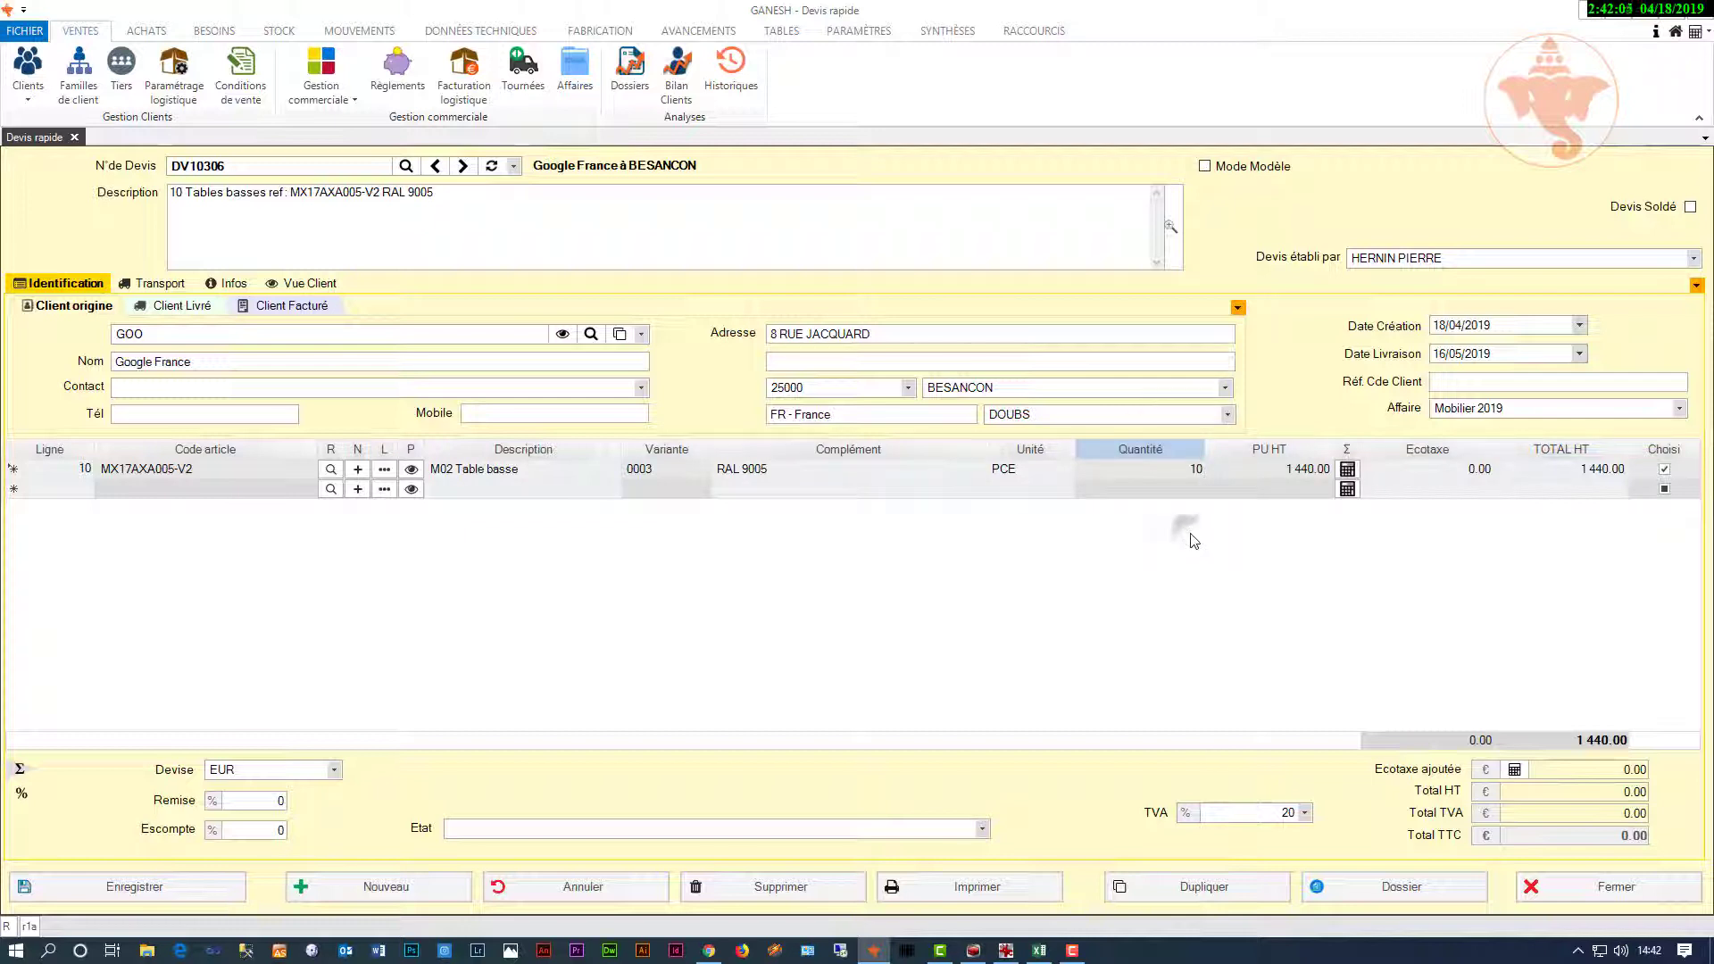
{"action": "left_click", "coordinate": [1347, 473]}
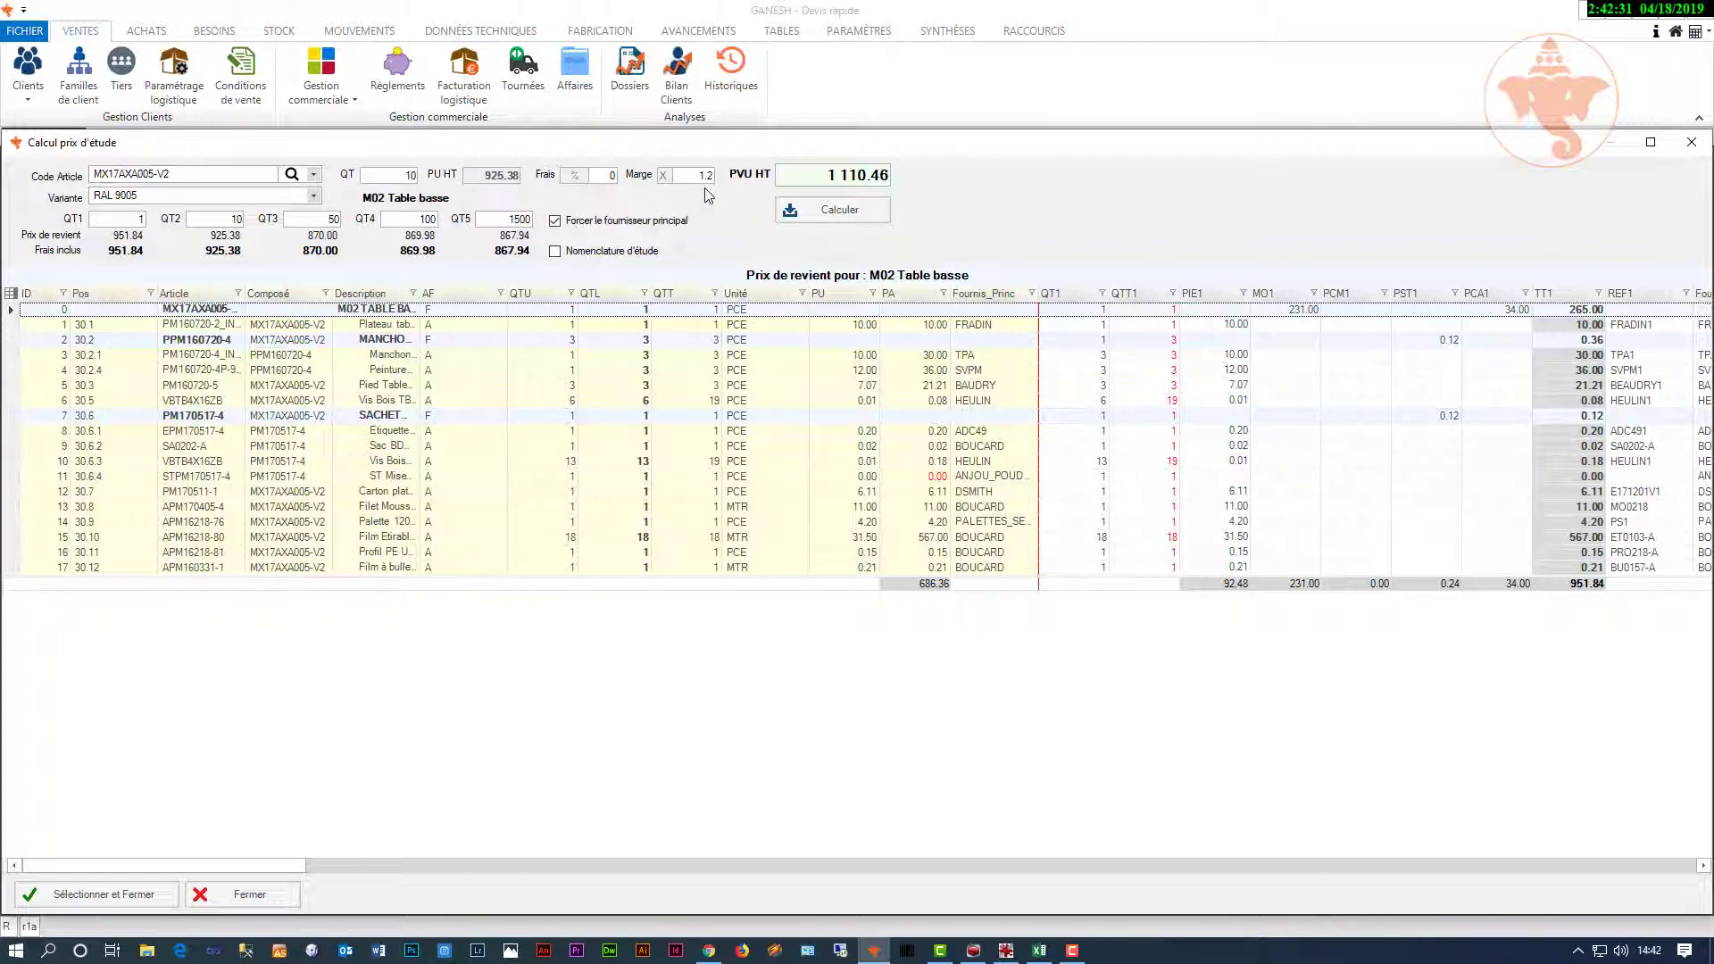
Step: Recalculate the price, apply 1 110.46 per unit to line 10 and save quote DV10306
{"action": "left_click", "coordinate": [804, 212]}
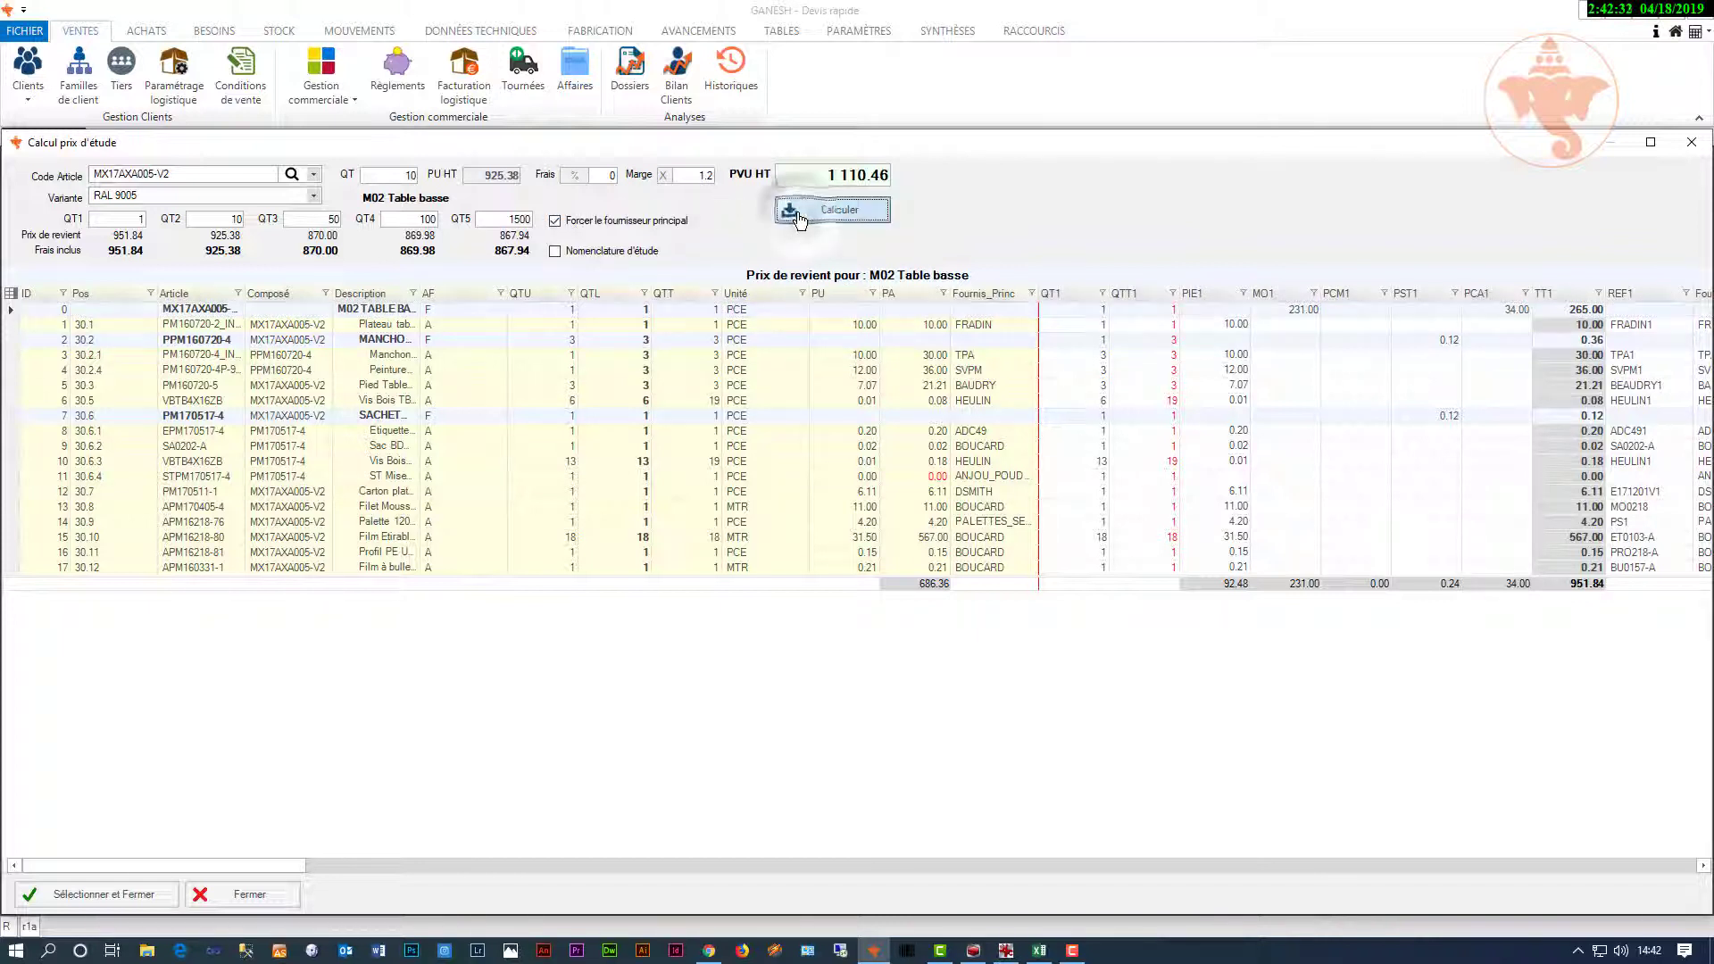
{"action": "left_click", "coordinate": [138, 896]}
{"action": "left_click", "coordinate": [134, 888]}
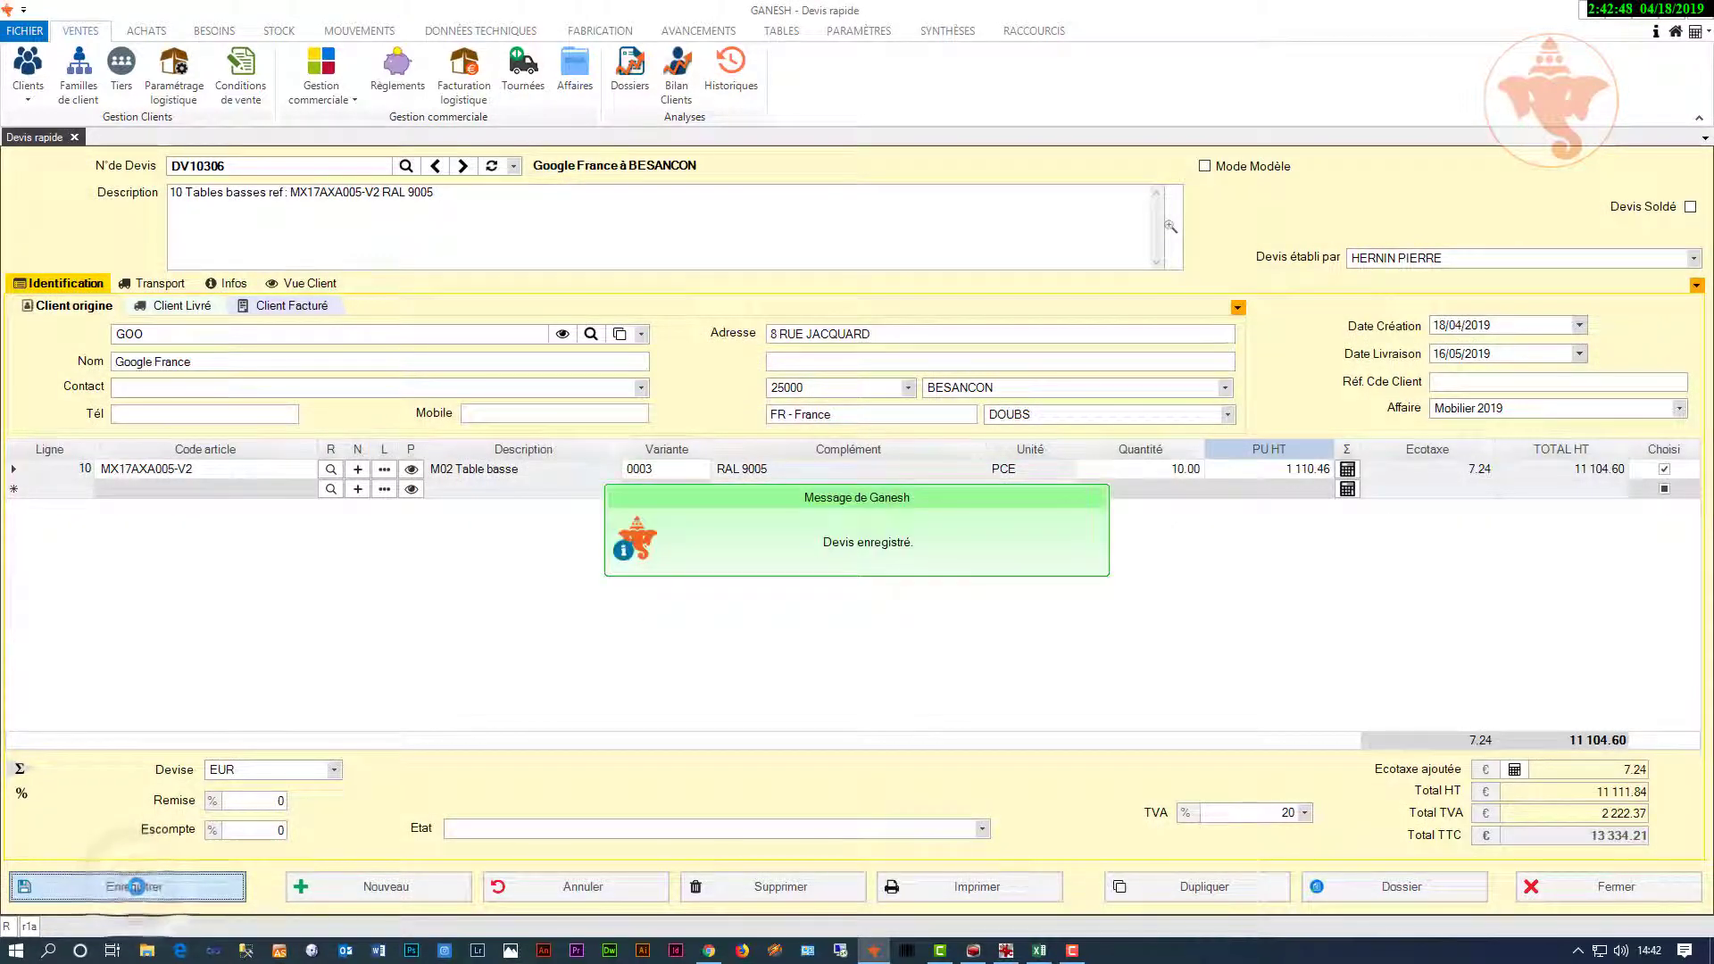
{"action": "left_click", "coordinate": [949, 887]}
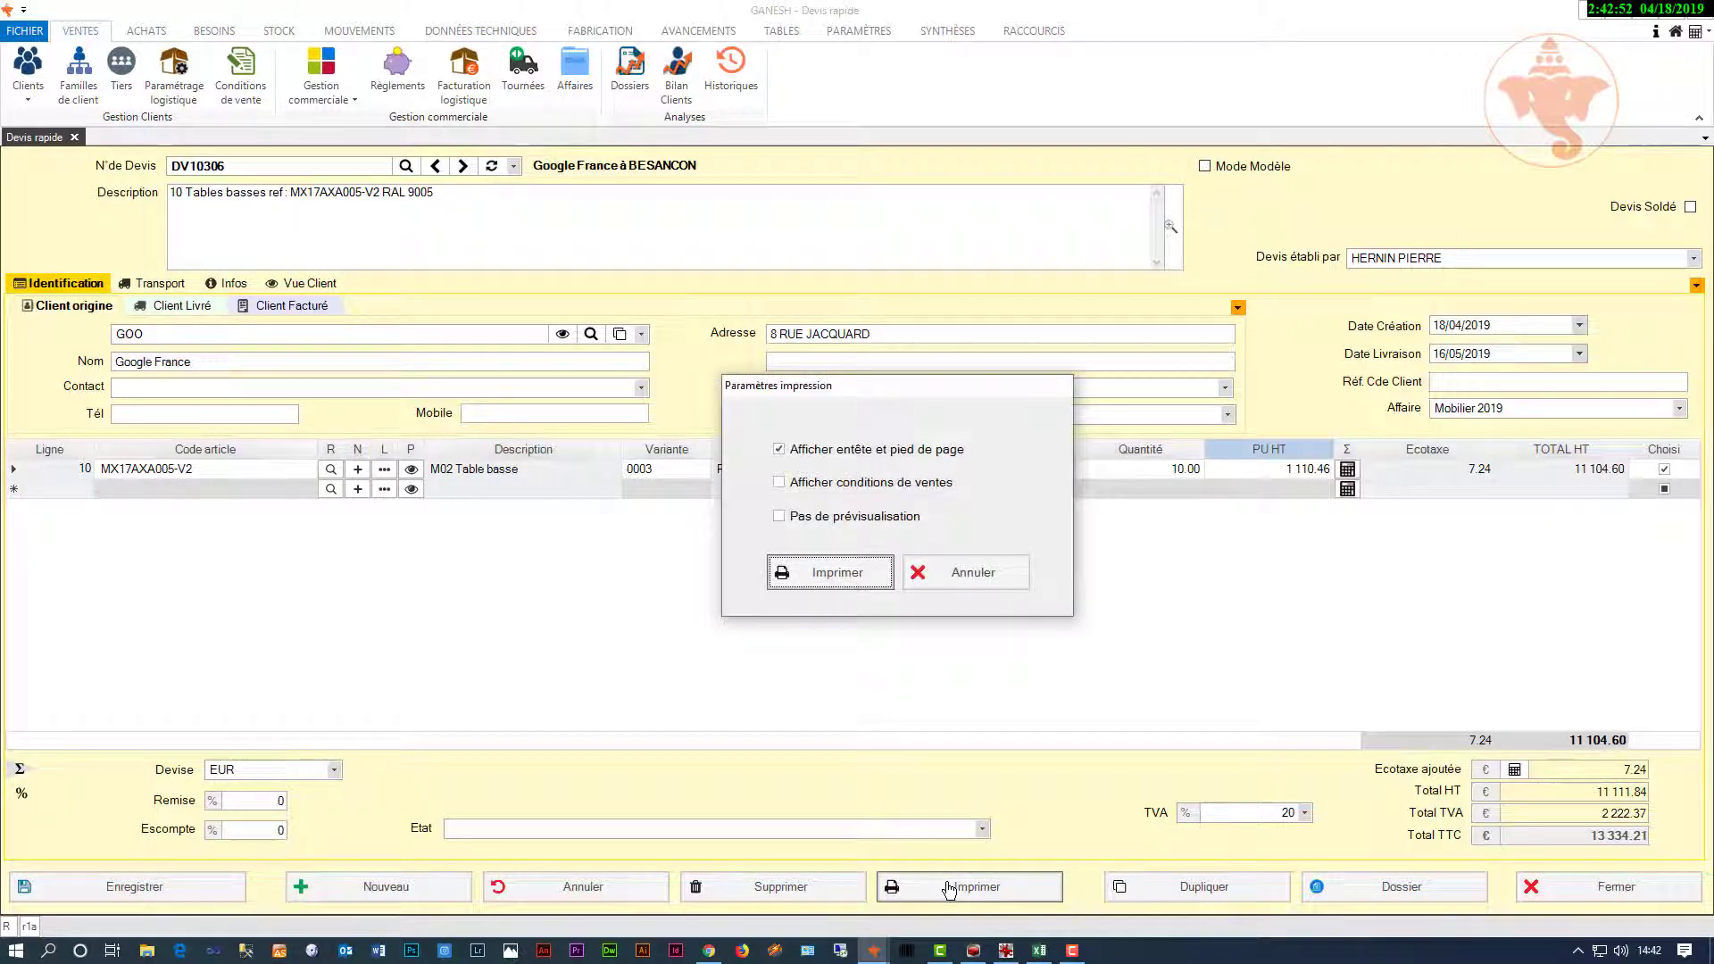
{"action": "left_click", "coordinate": [779, 482]}
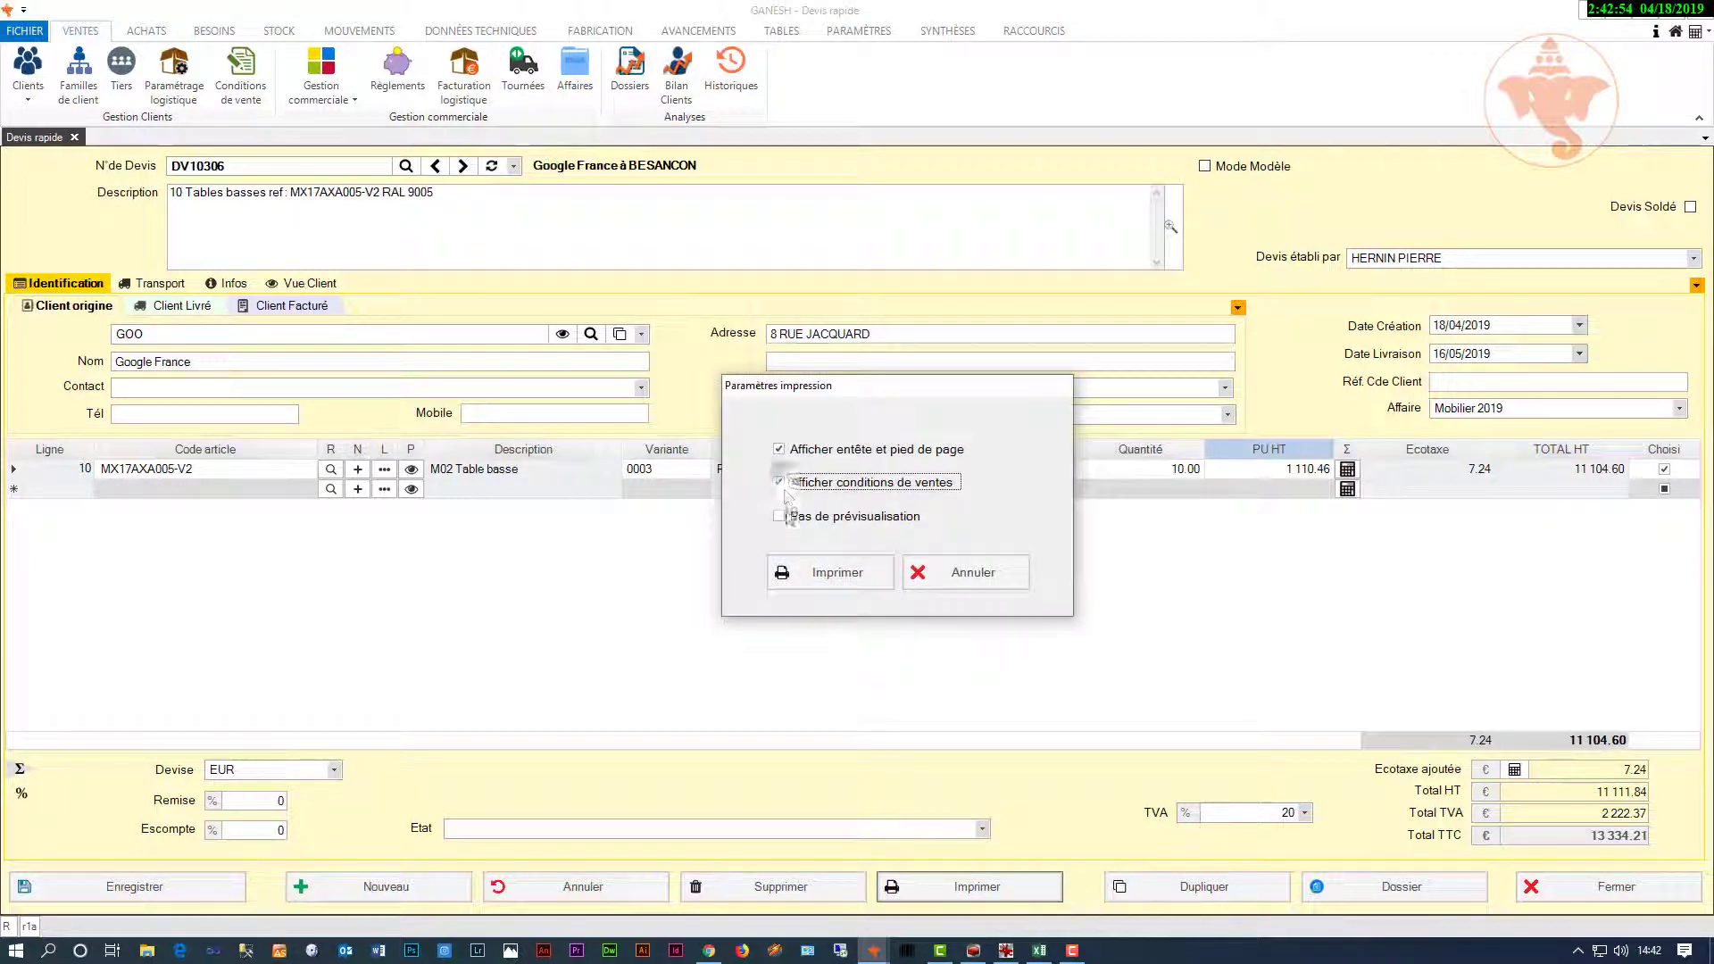
{"action": "left_click", "coordinate": [801, 576]}
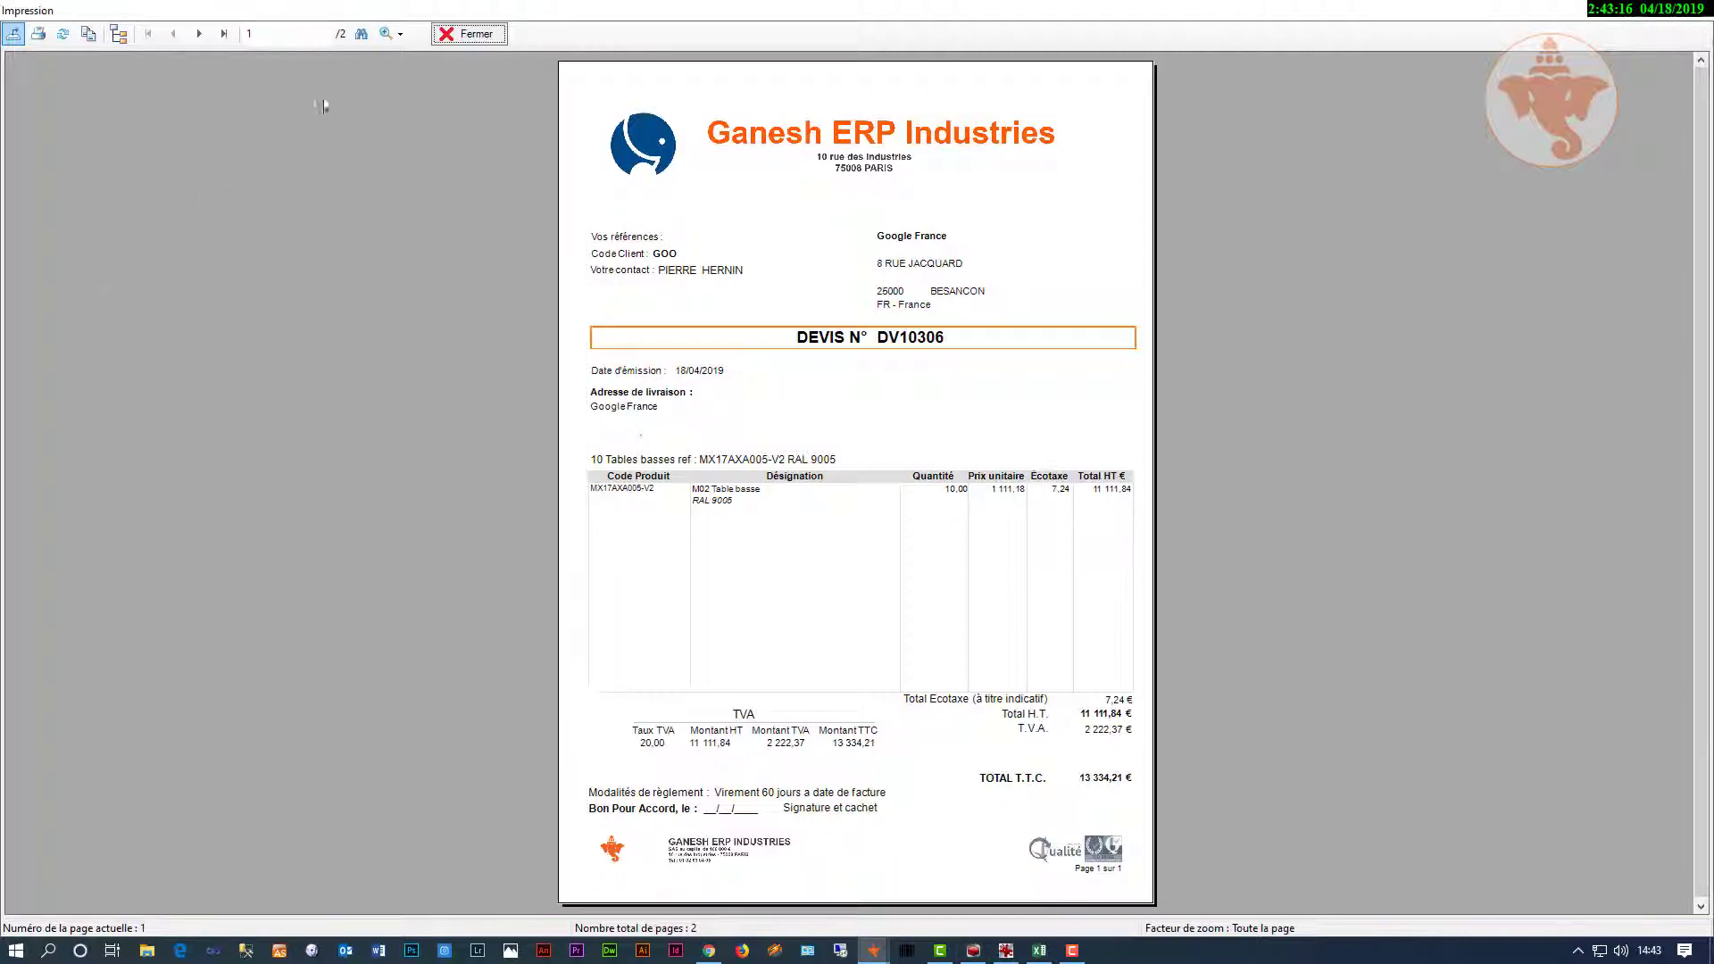
{"action": "left_click", "coordinate": [462, 35]}
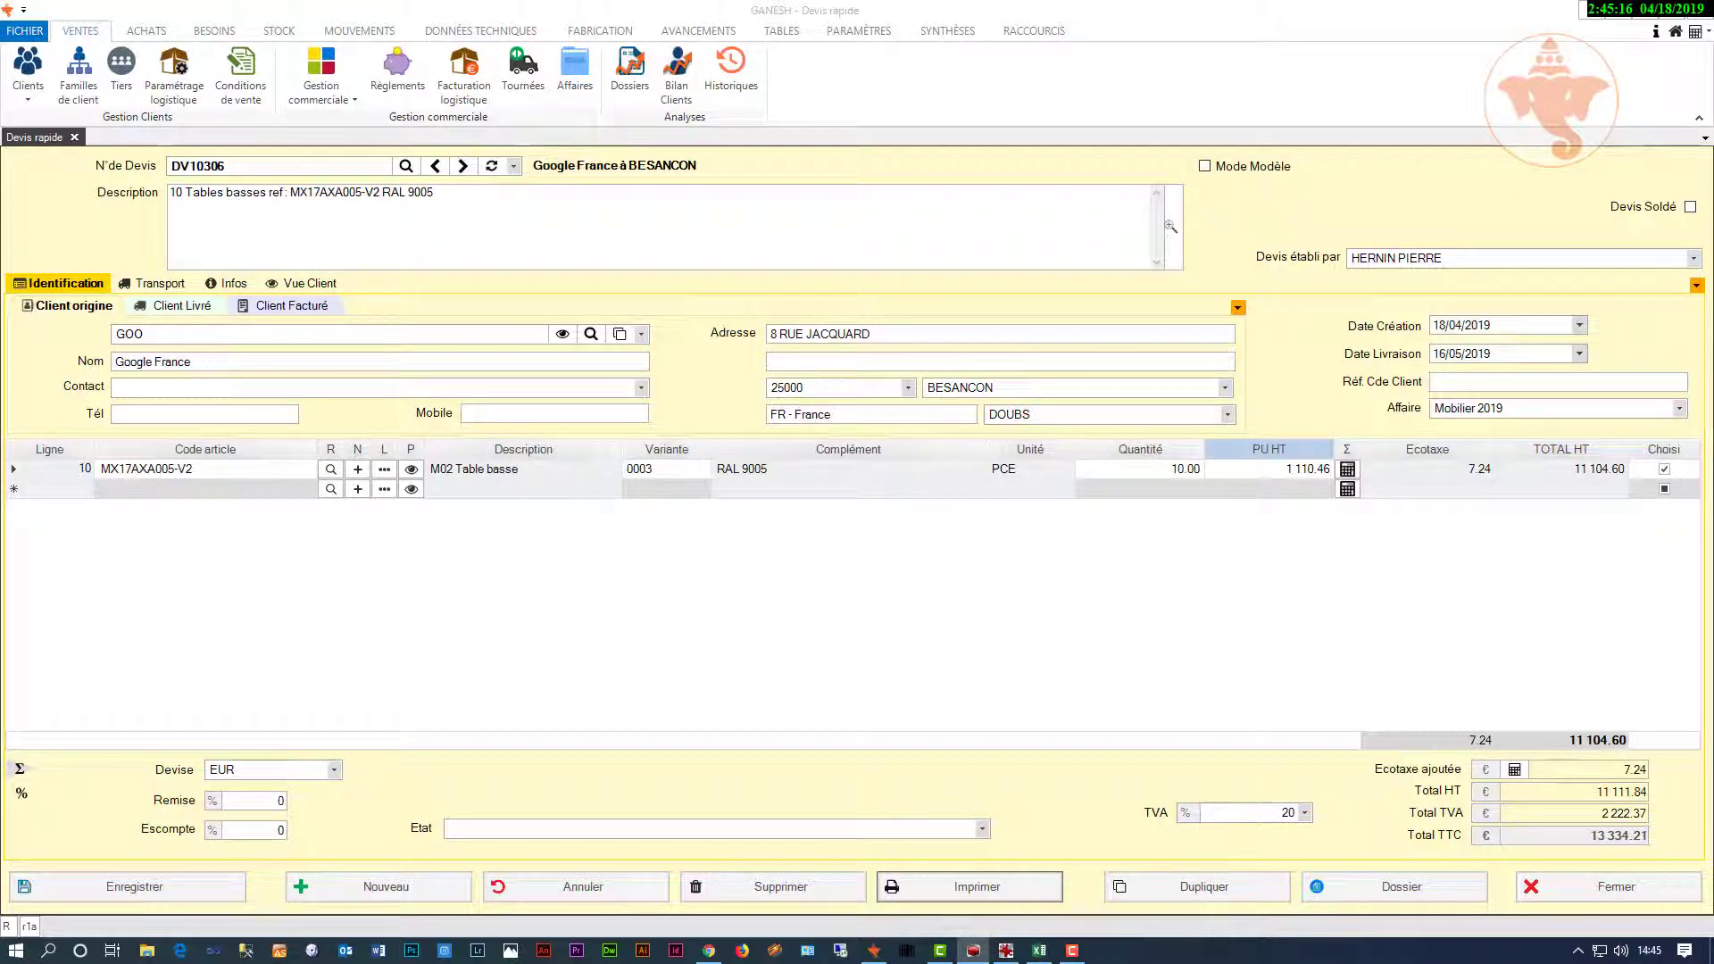
Step: Create order file DO10414 from quote DV10306, confirming with Oui
{"action": "right_click", "coordinate": [699, 397]}
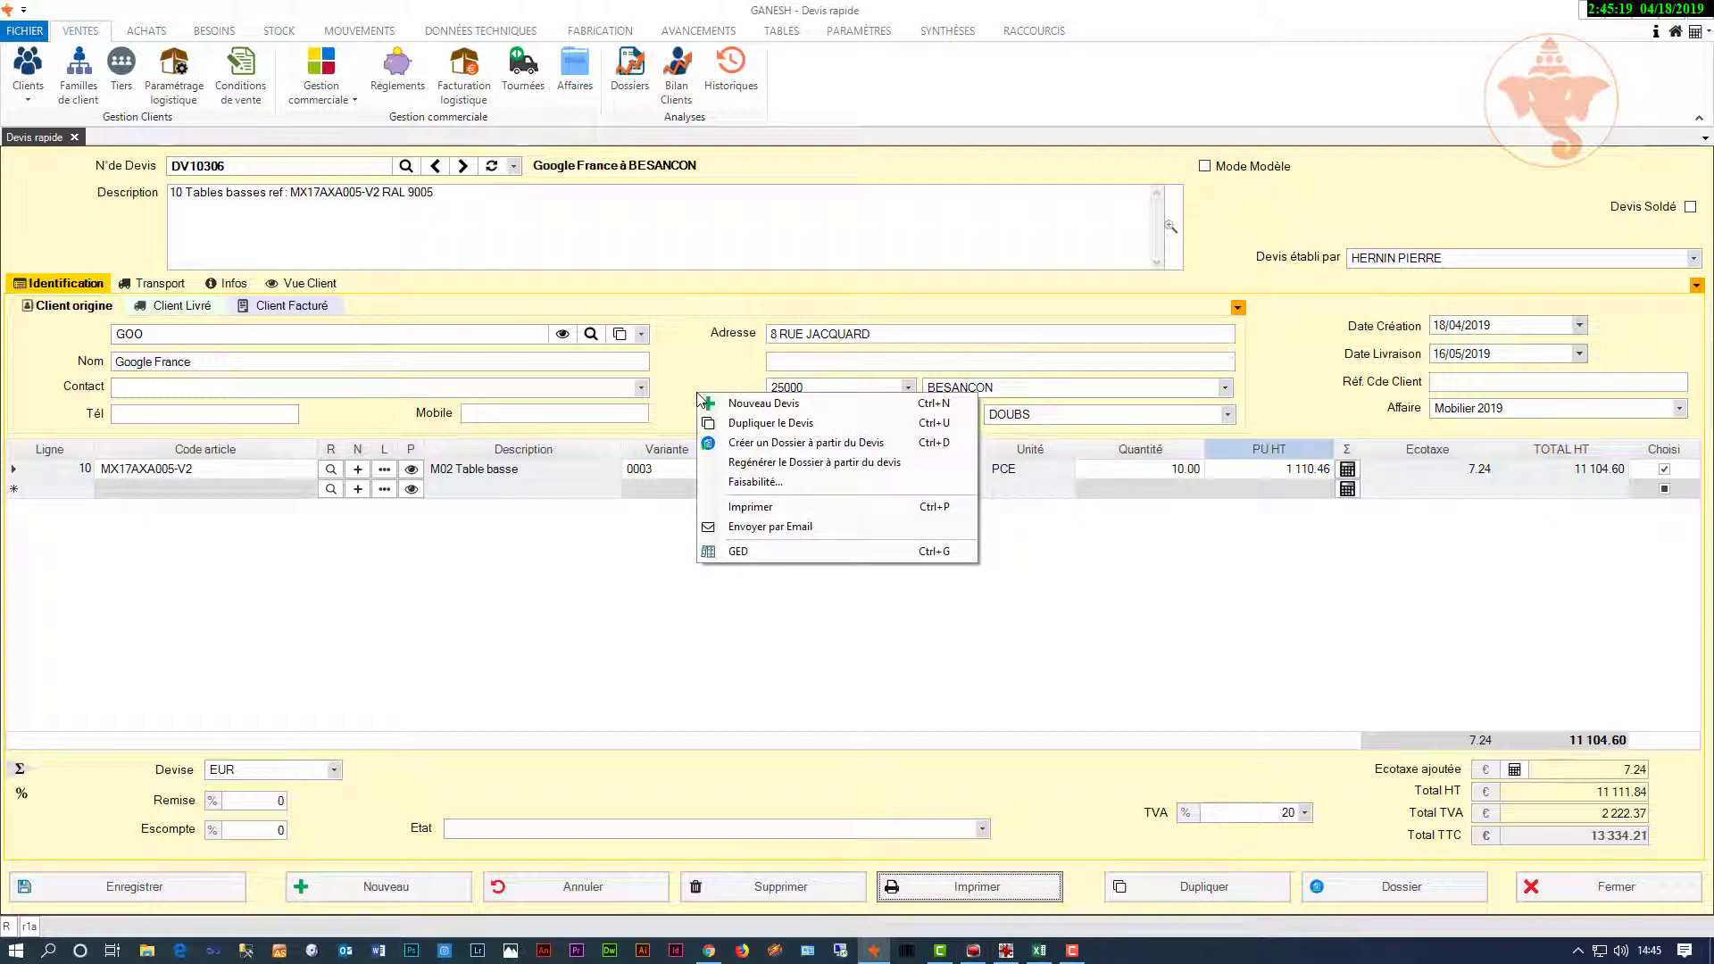
{"action": "left_click", "coordinate": [788, 444]}
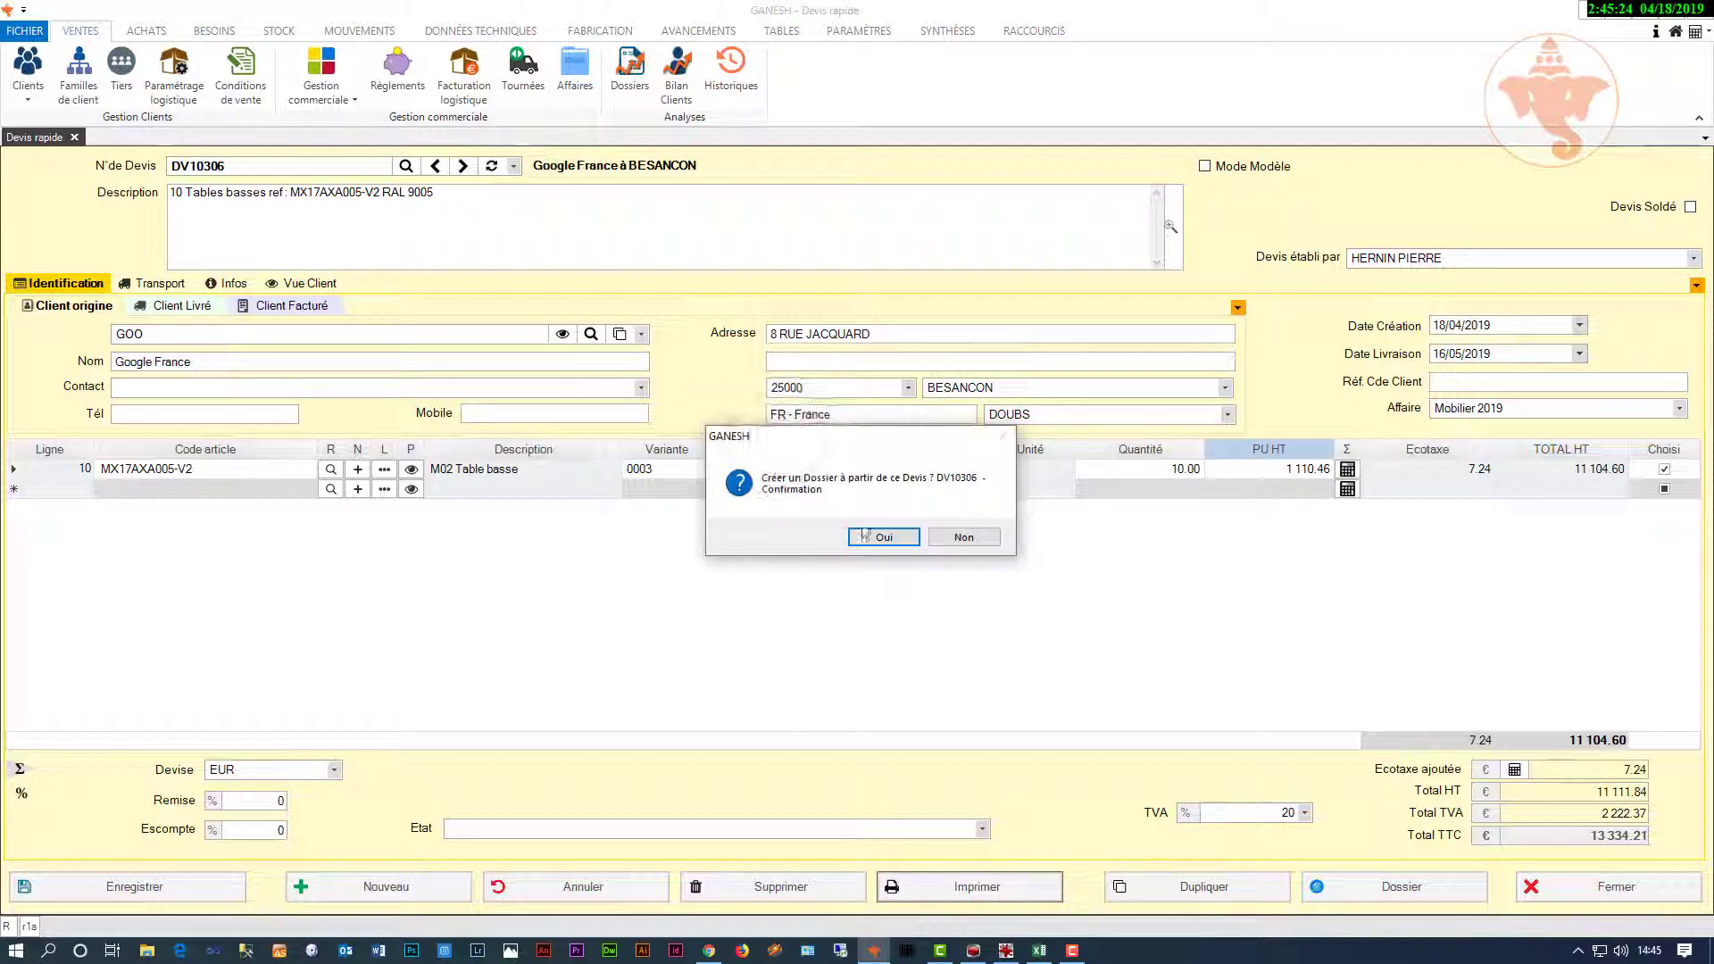
{"action": "left_click", "coordinate": [865, 538]}
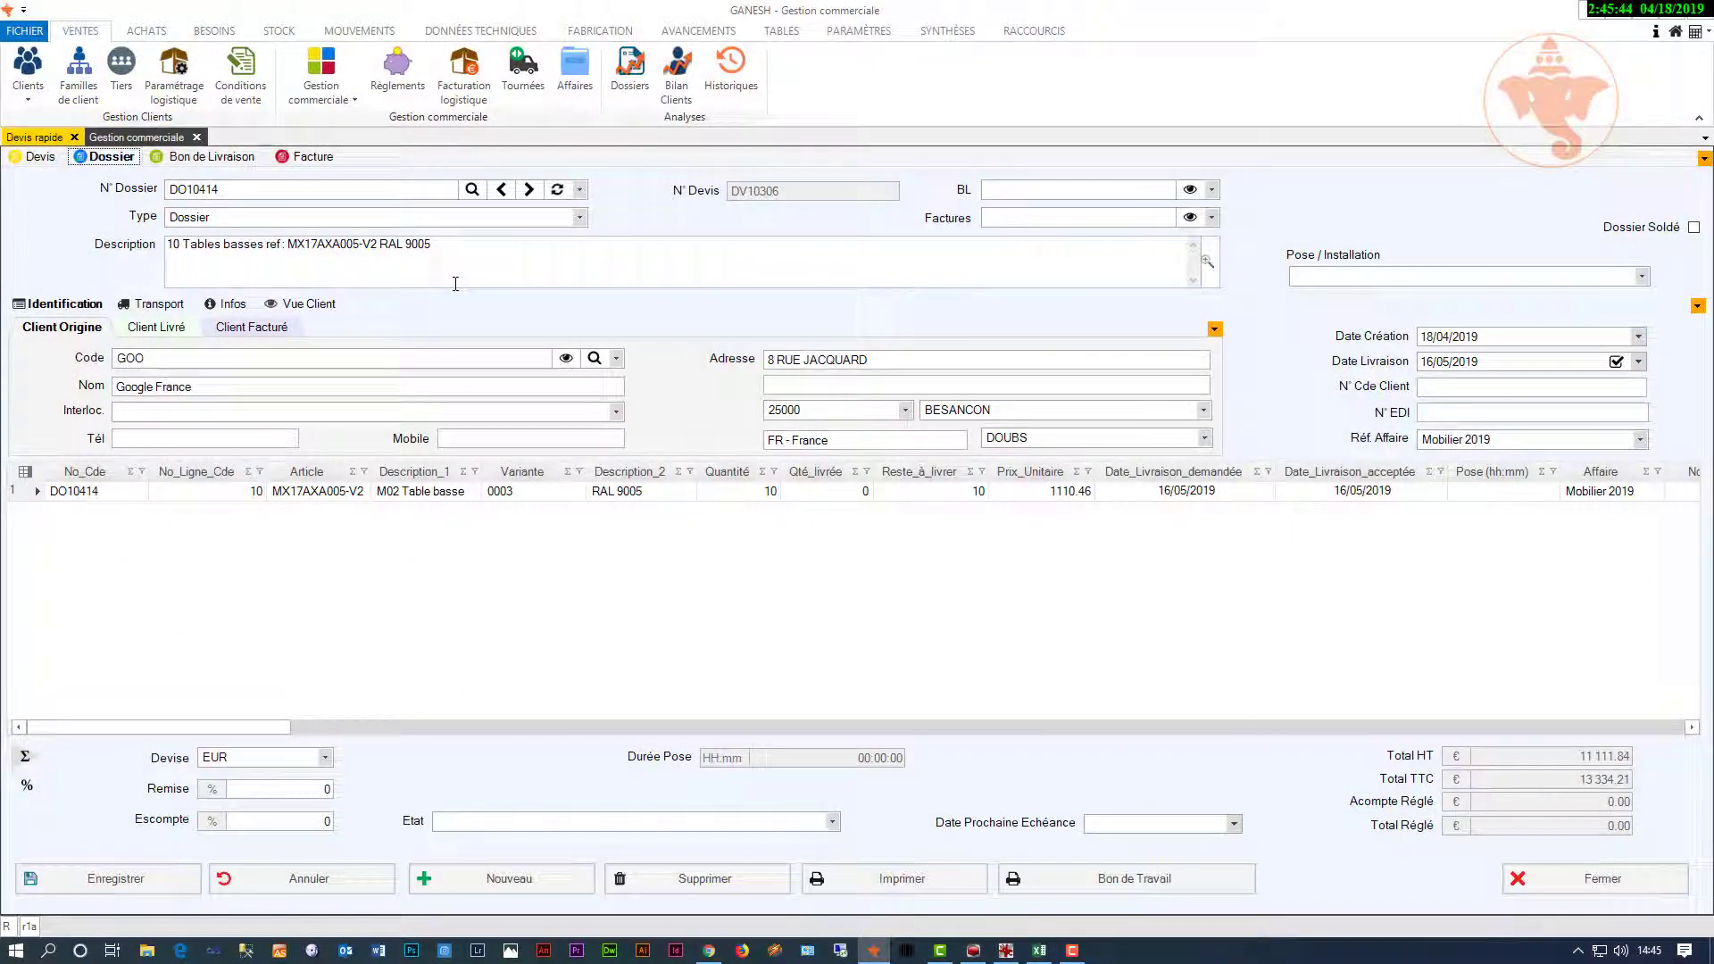
{"action": "left_click", "coordinate": [214, 30]}
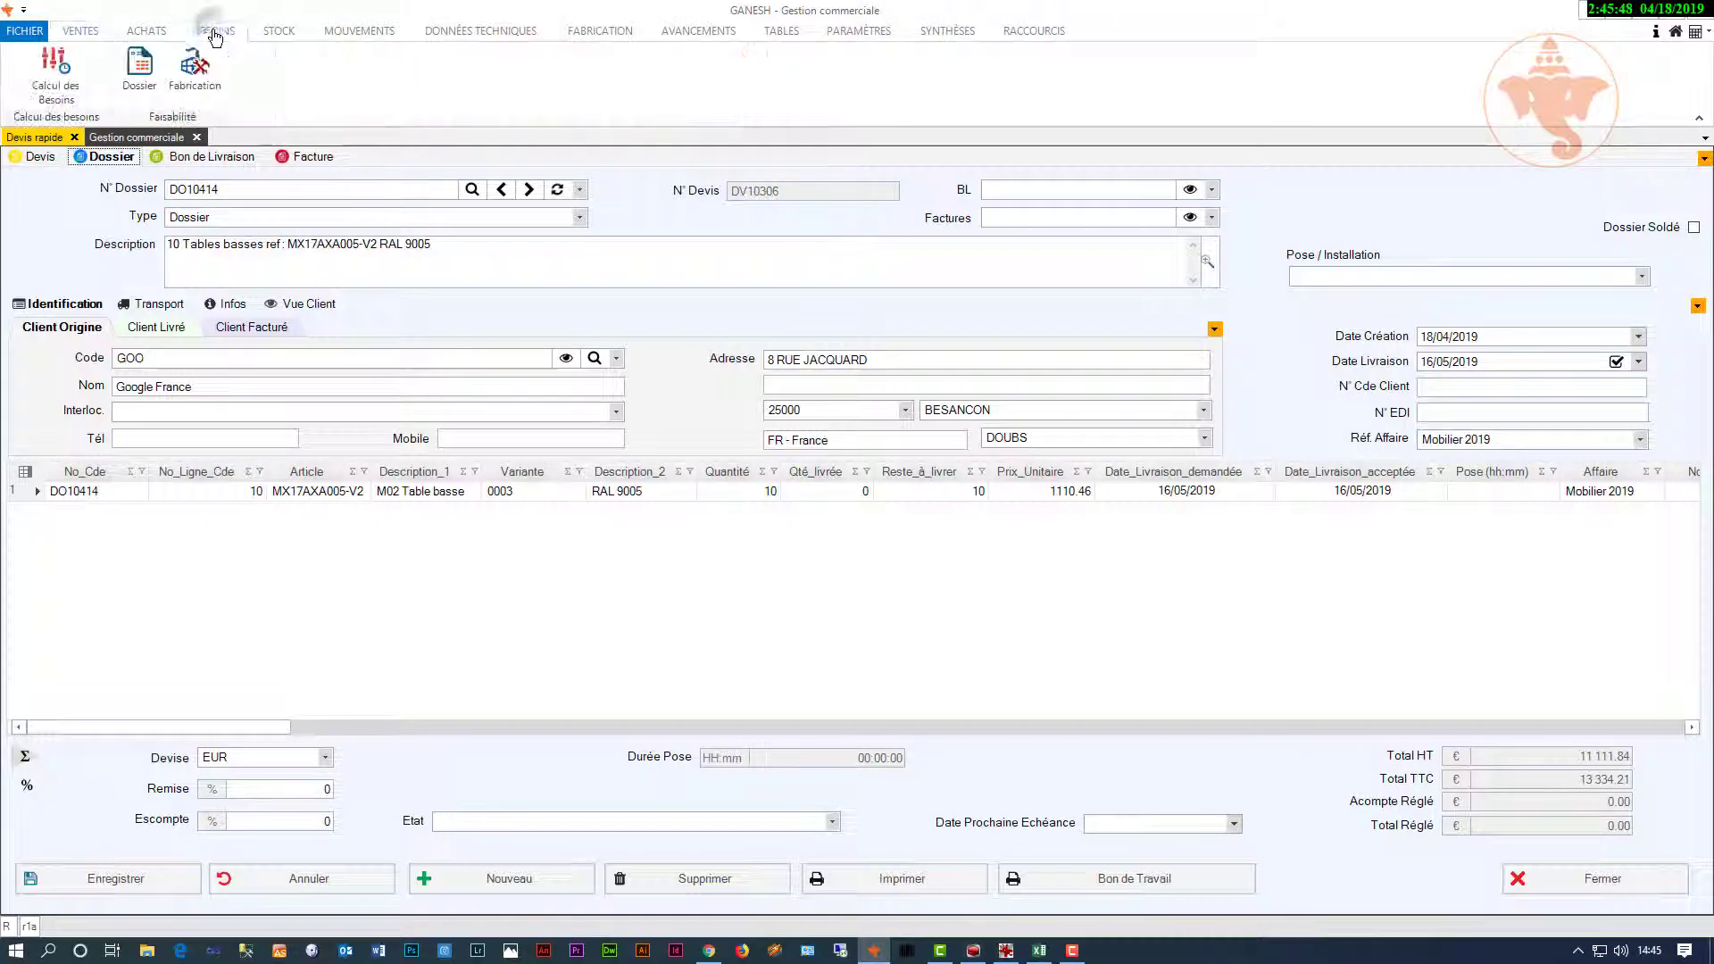
Step: Run Calcul des Besoins and expand the APM160331-1 and APM16218-76 requirement rows
{"action": "left_click", "coordinate": [53, 76]}
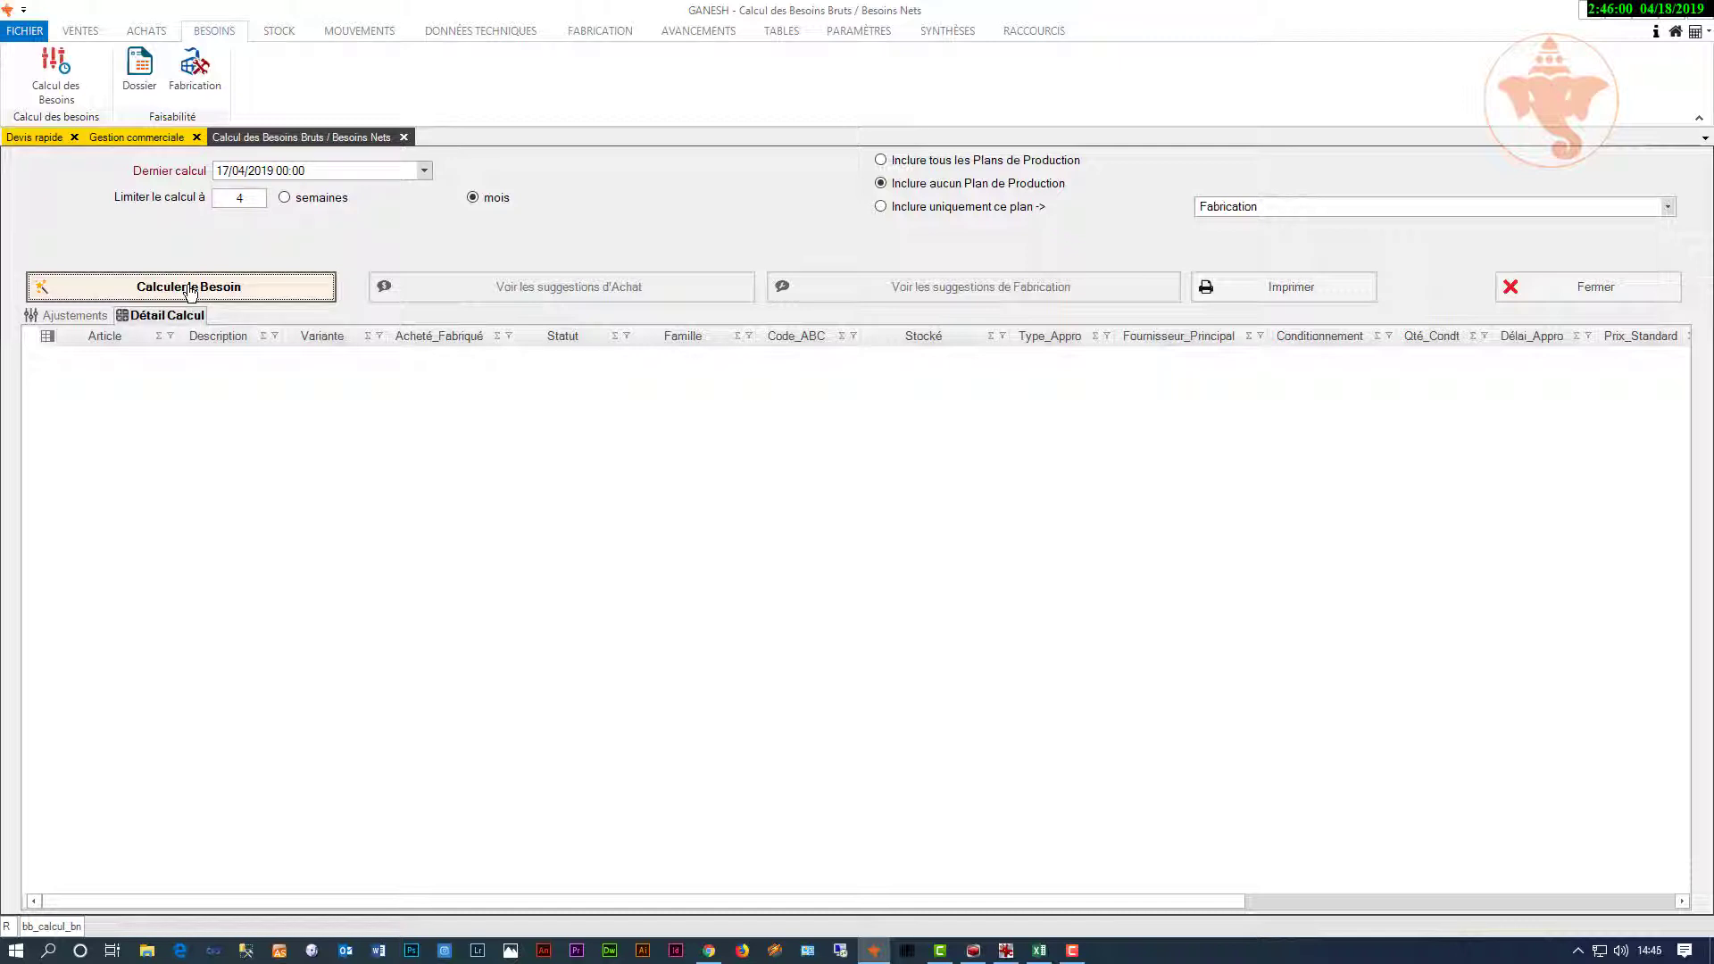
{"action": "left_click", "coordinate": [189, 289]}
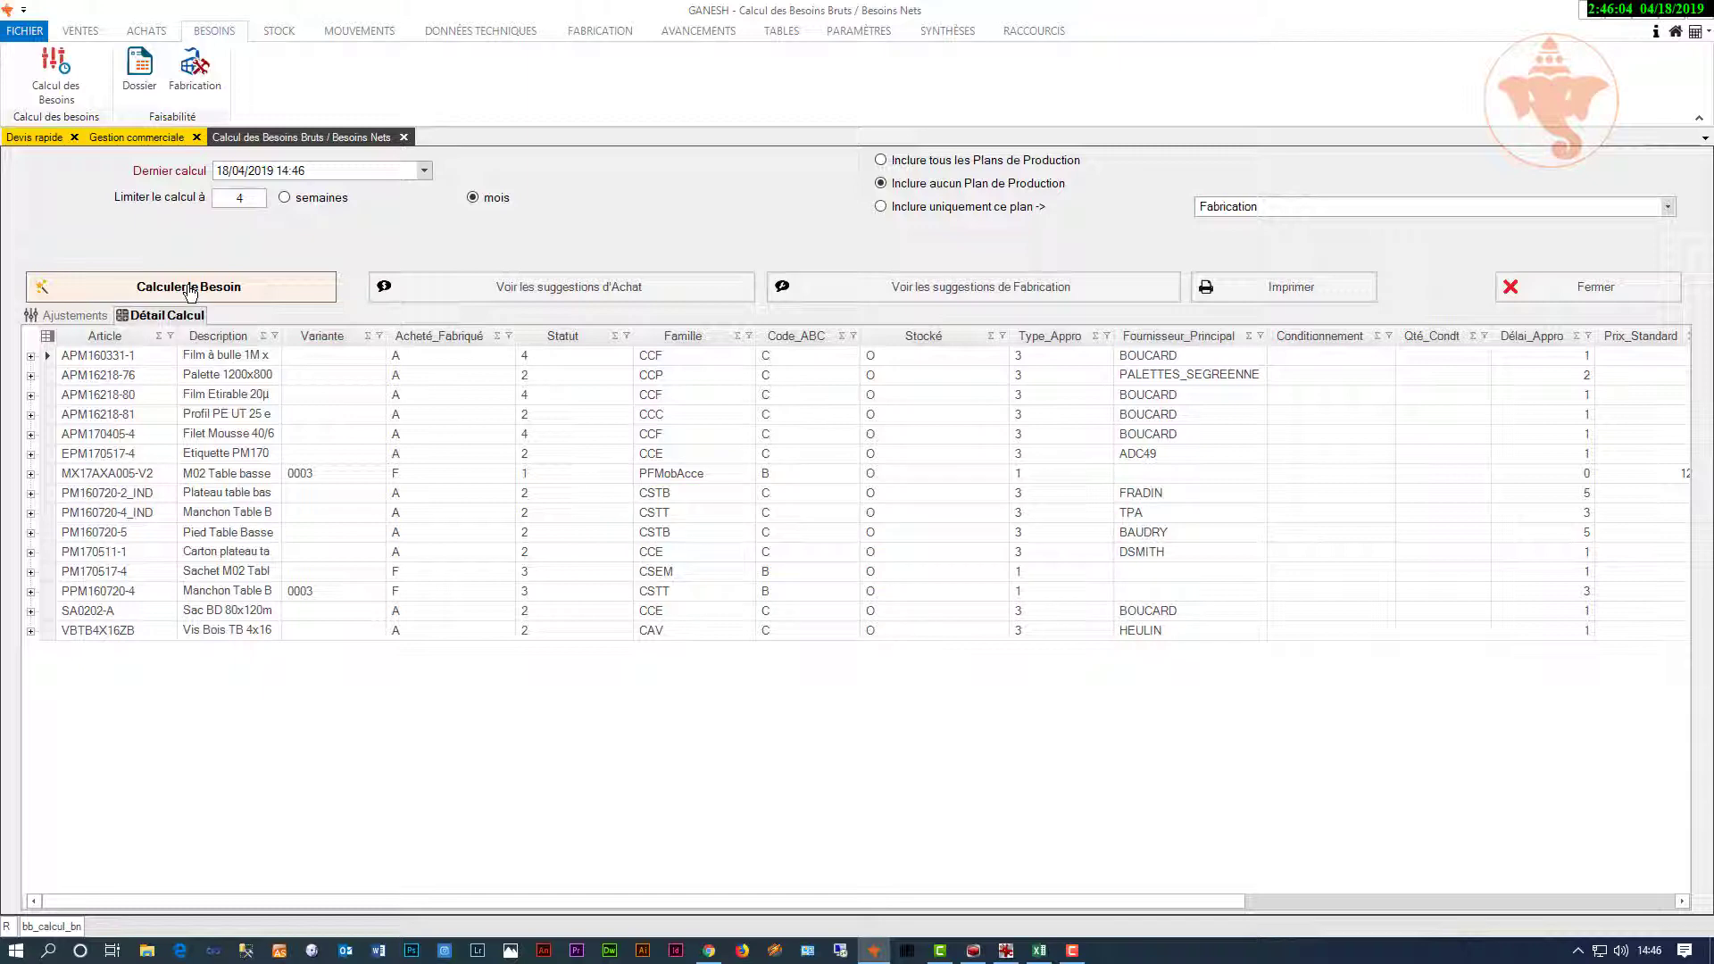
{"action": "left_click", "coordinate": [30, 356]}
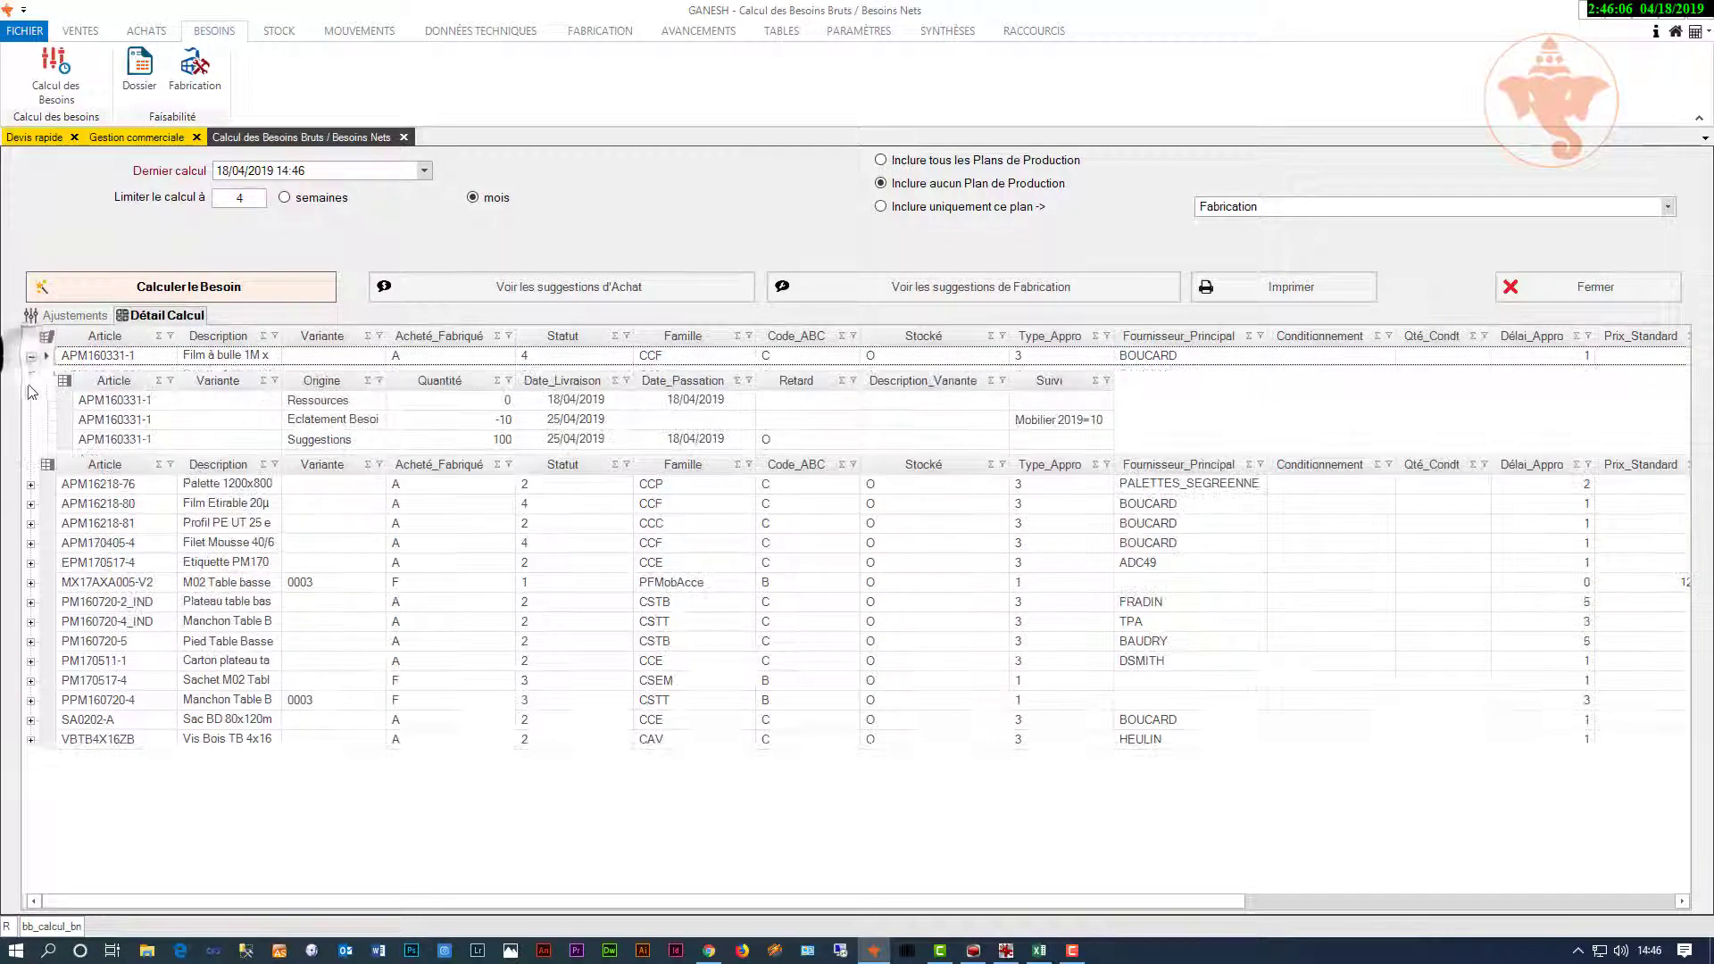
{"action": "left_click", "coordinate": [30, 484]}
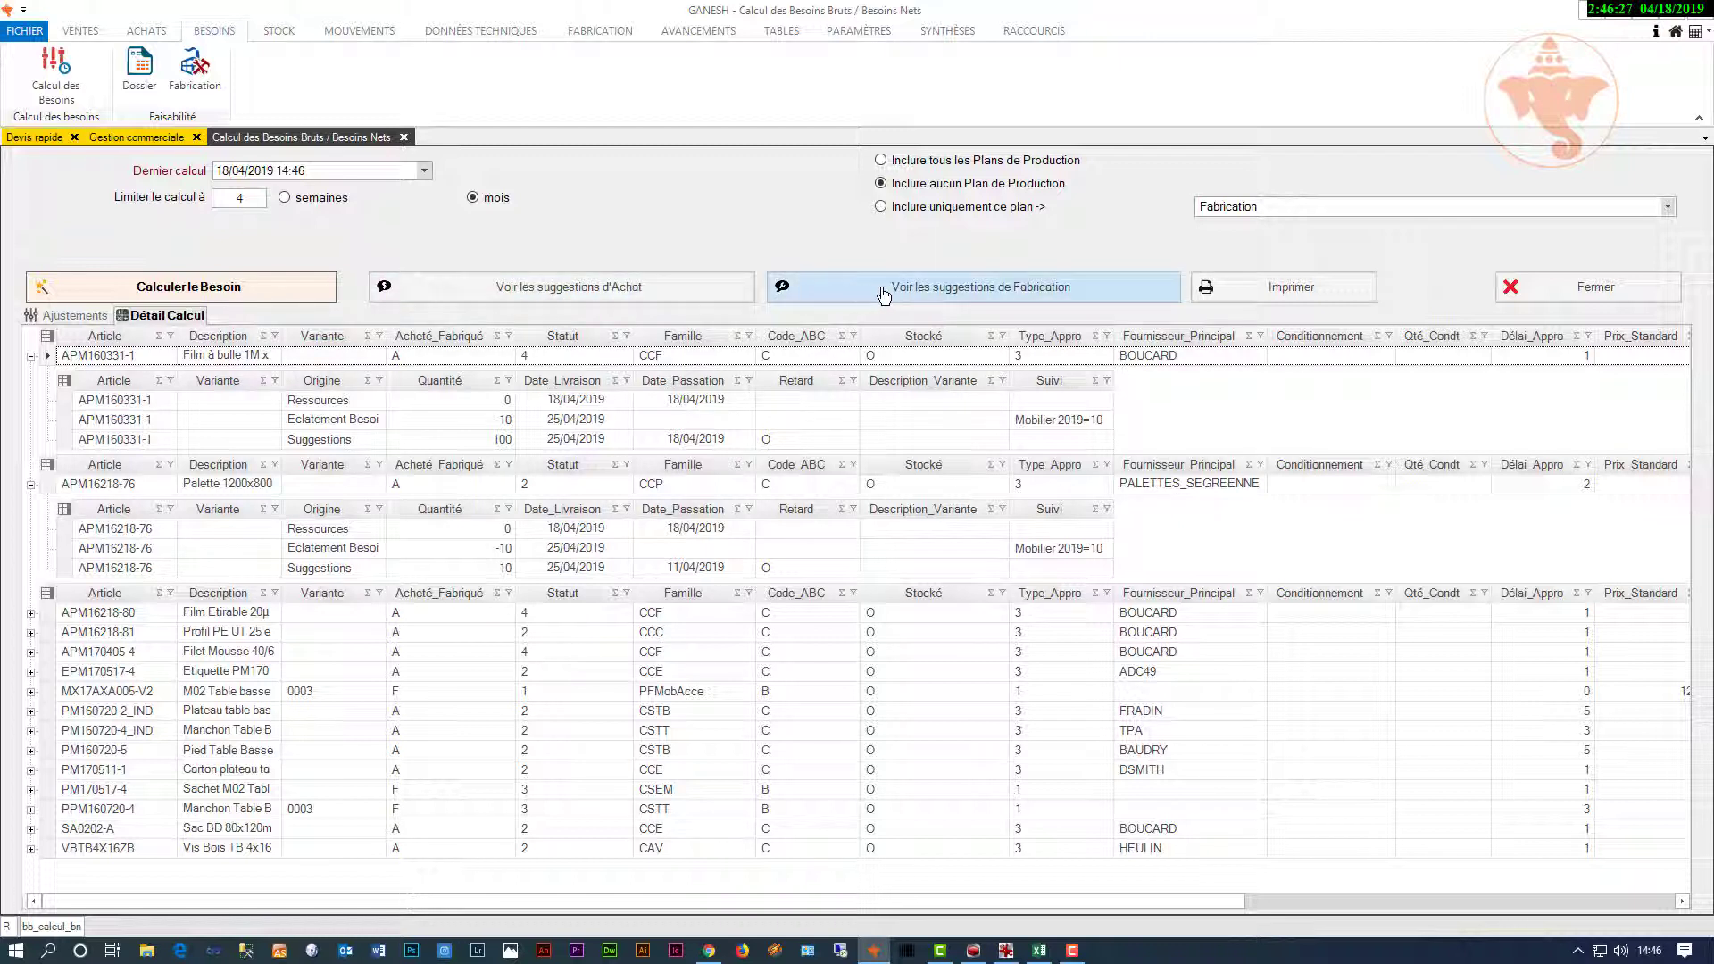
Step: Review the purchase and manufacturing suggestions lists, closing each afterwards
{"action": "left_click", "coordinate": [724, 292]}
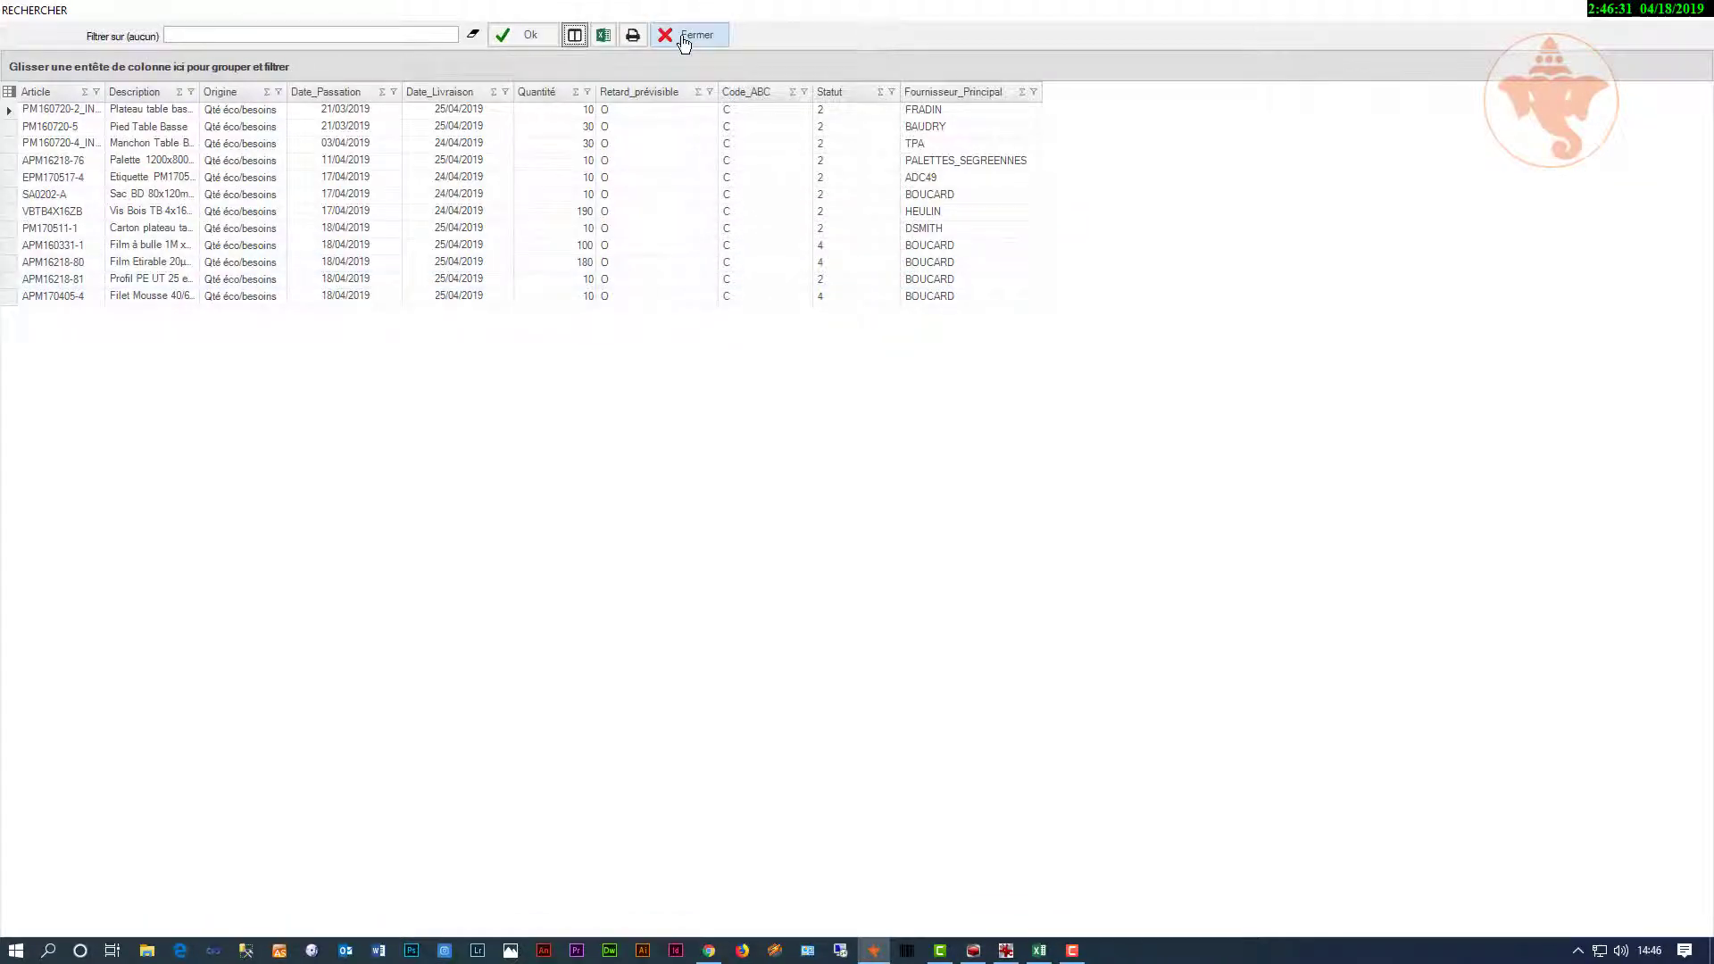
{"action": "left_click", "coordinate": [685, 37]}
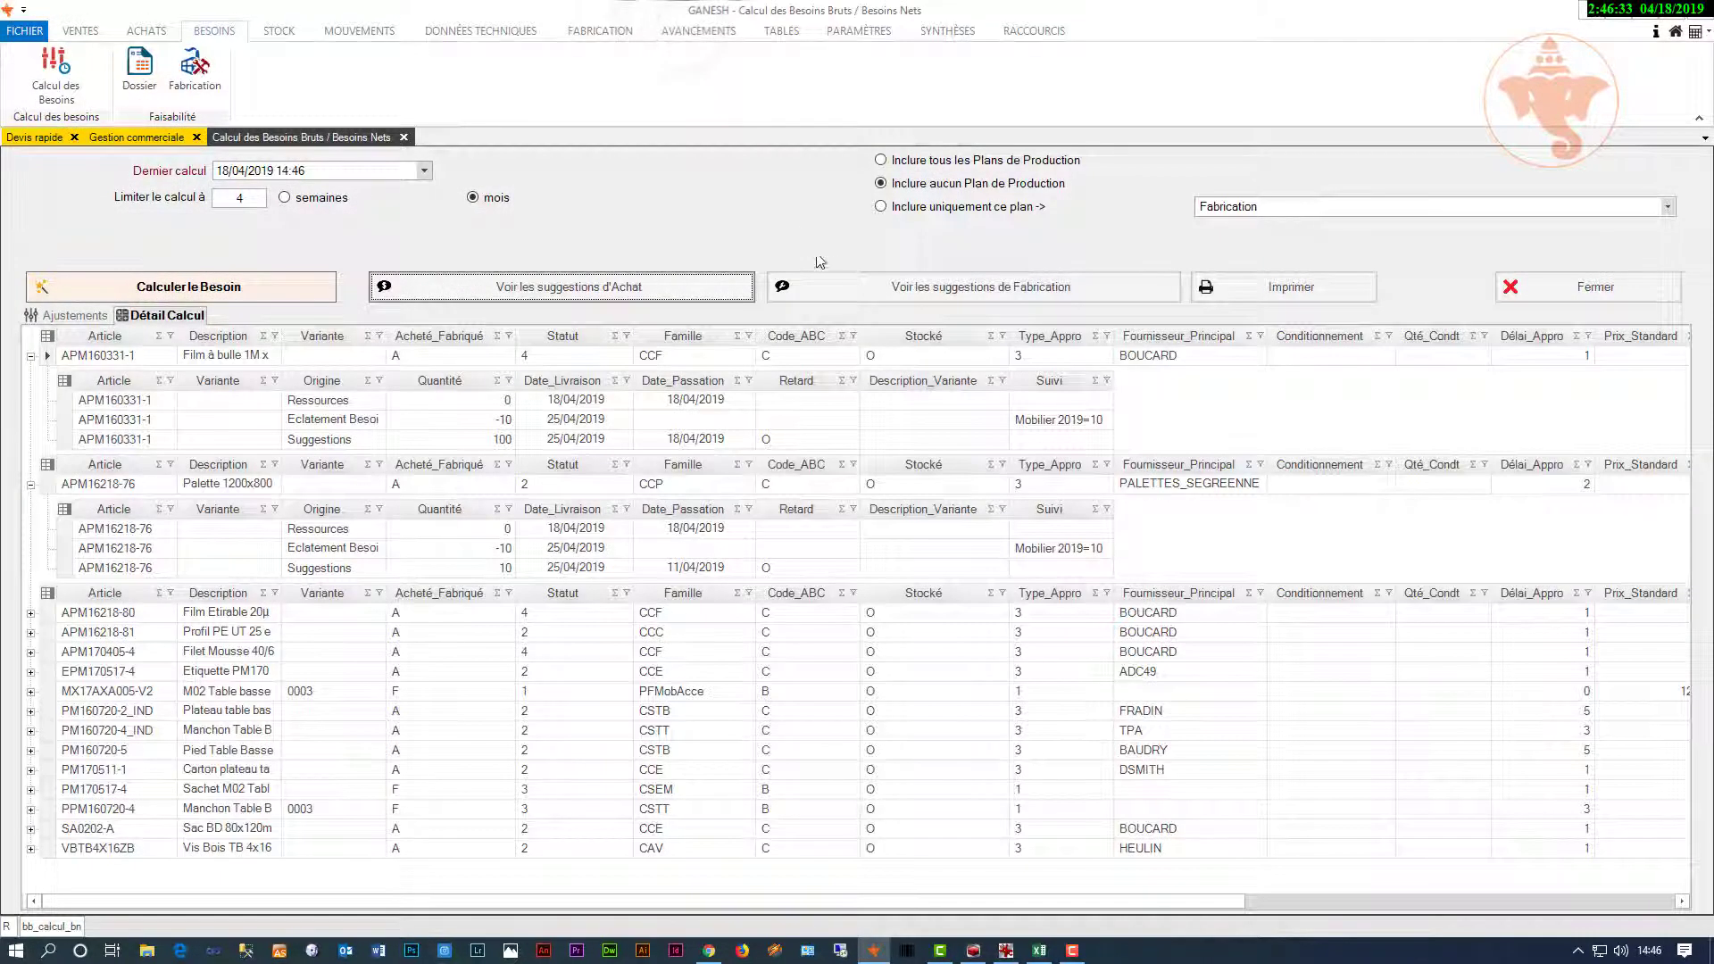
{"action": "left_click", "coordinate": [839, 290]}
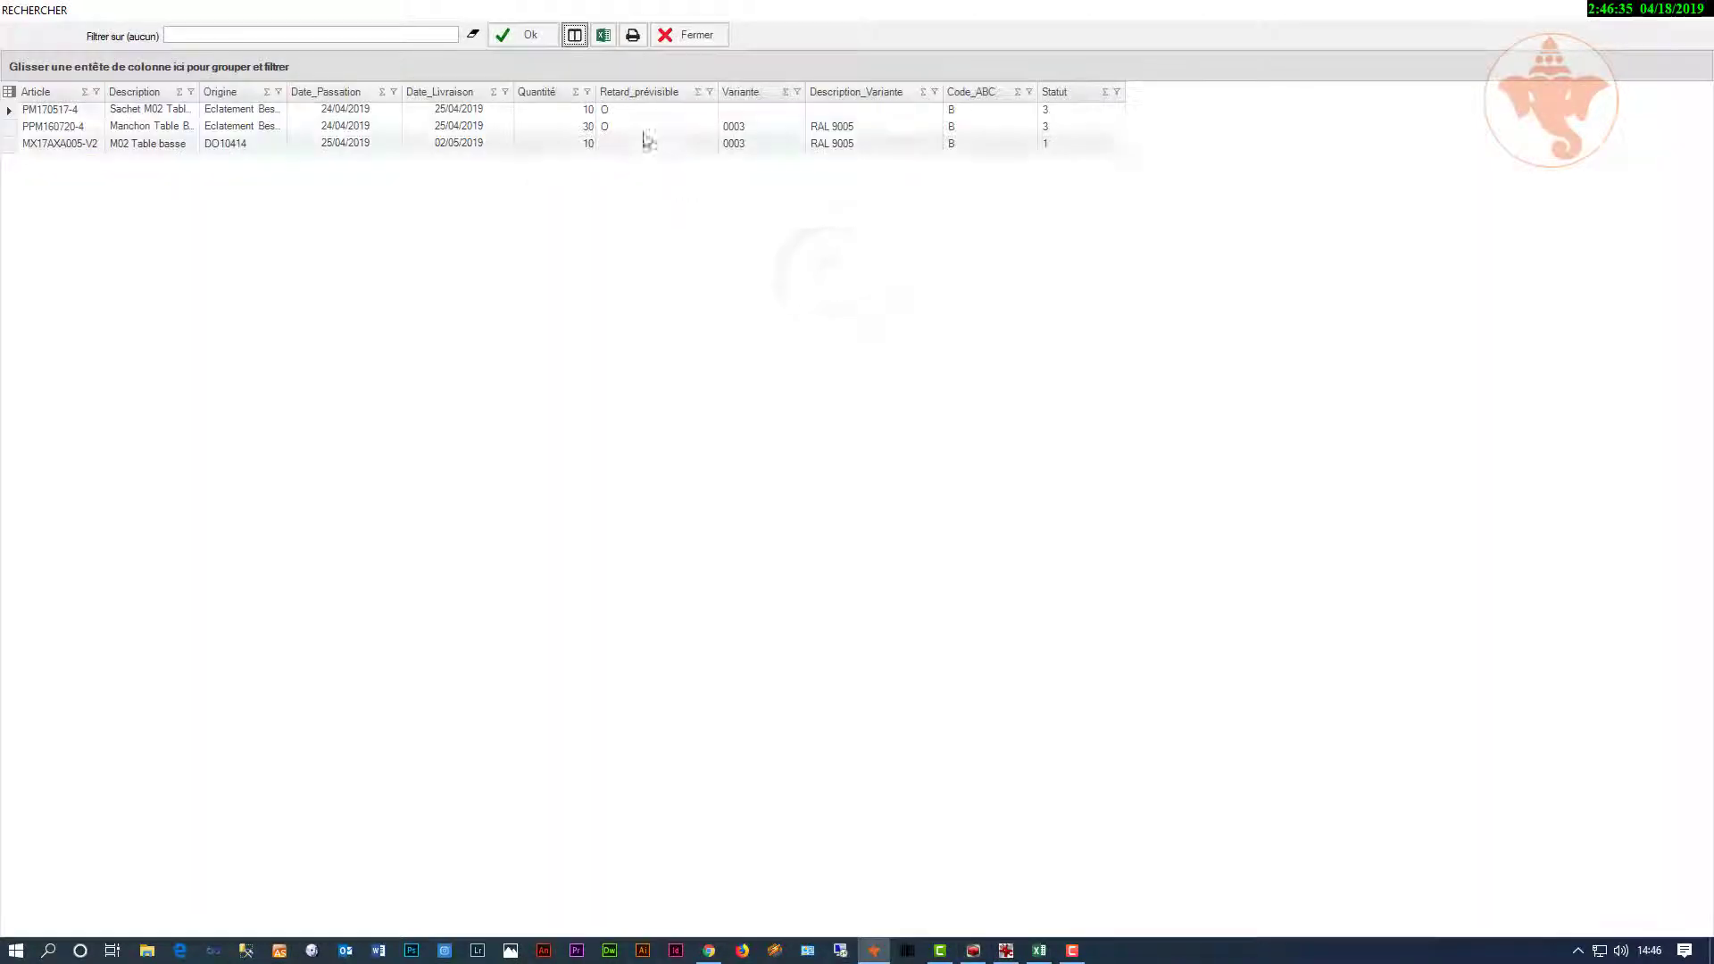
{"action": "left_click", "coordinate": [685, 36]}
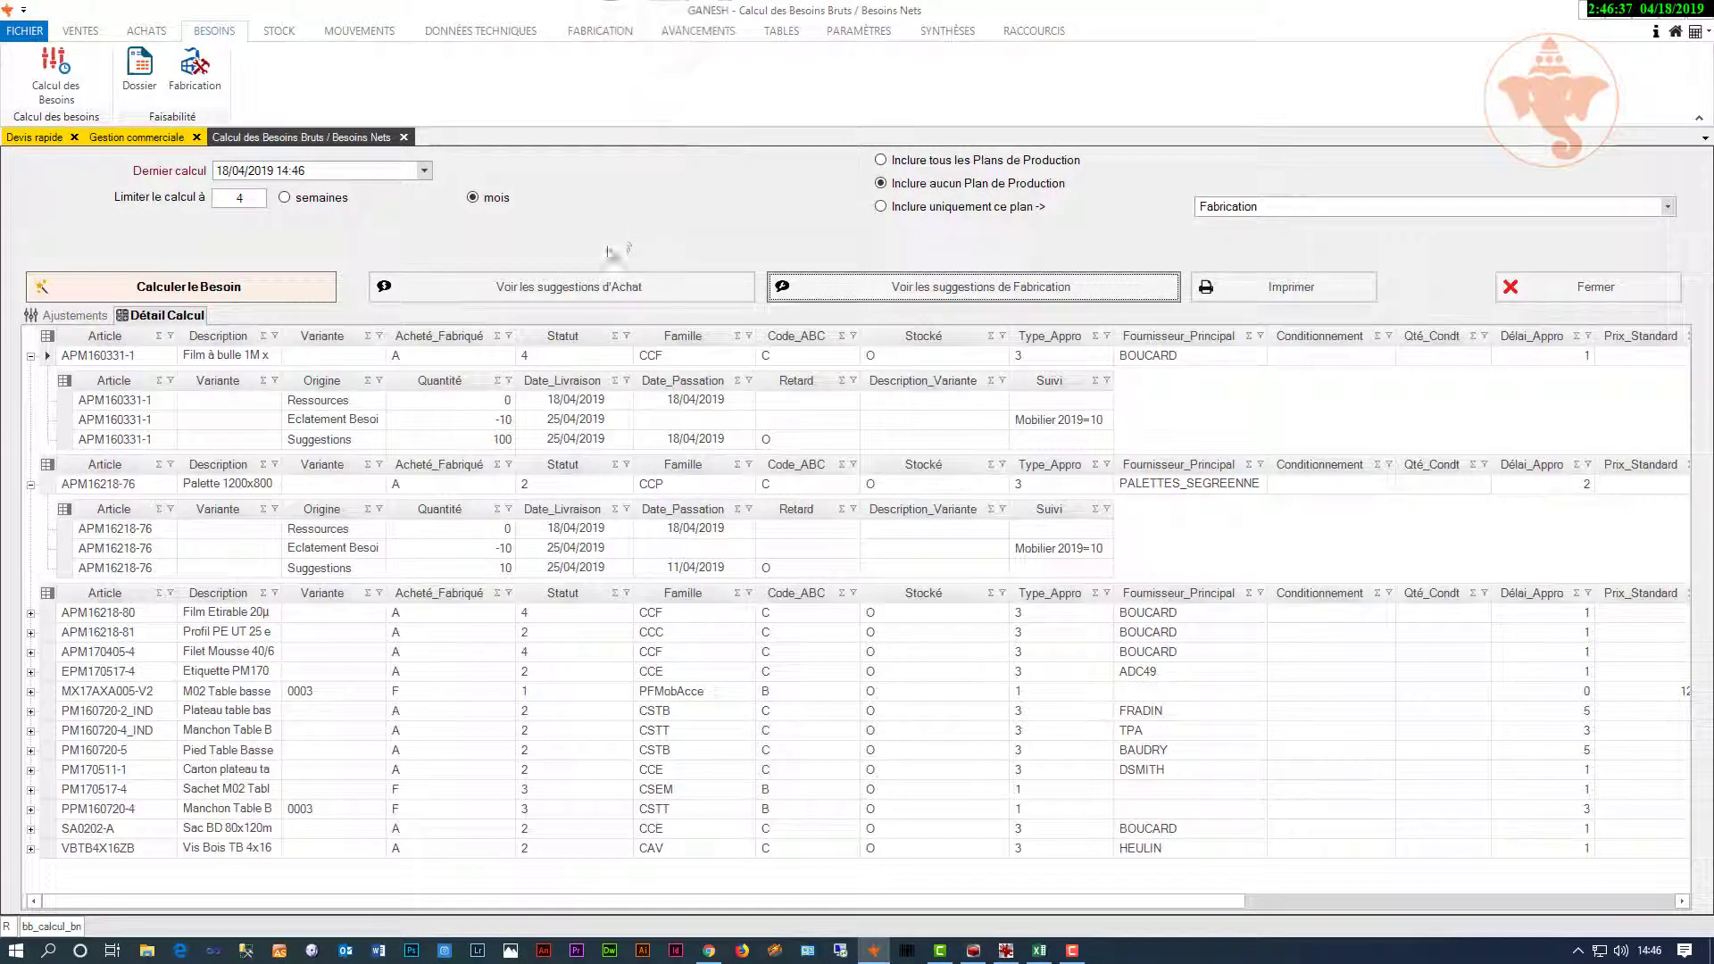
{"action": "left_click", "coordinate": [138, 33]}
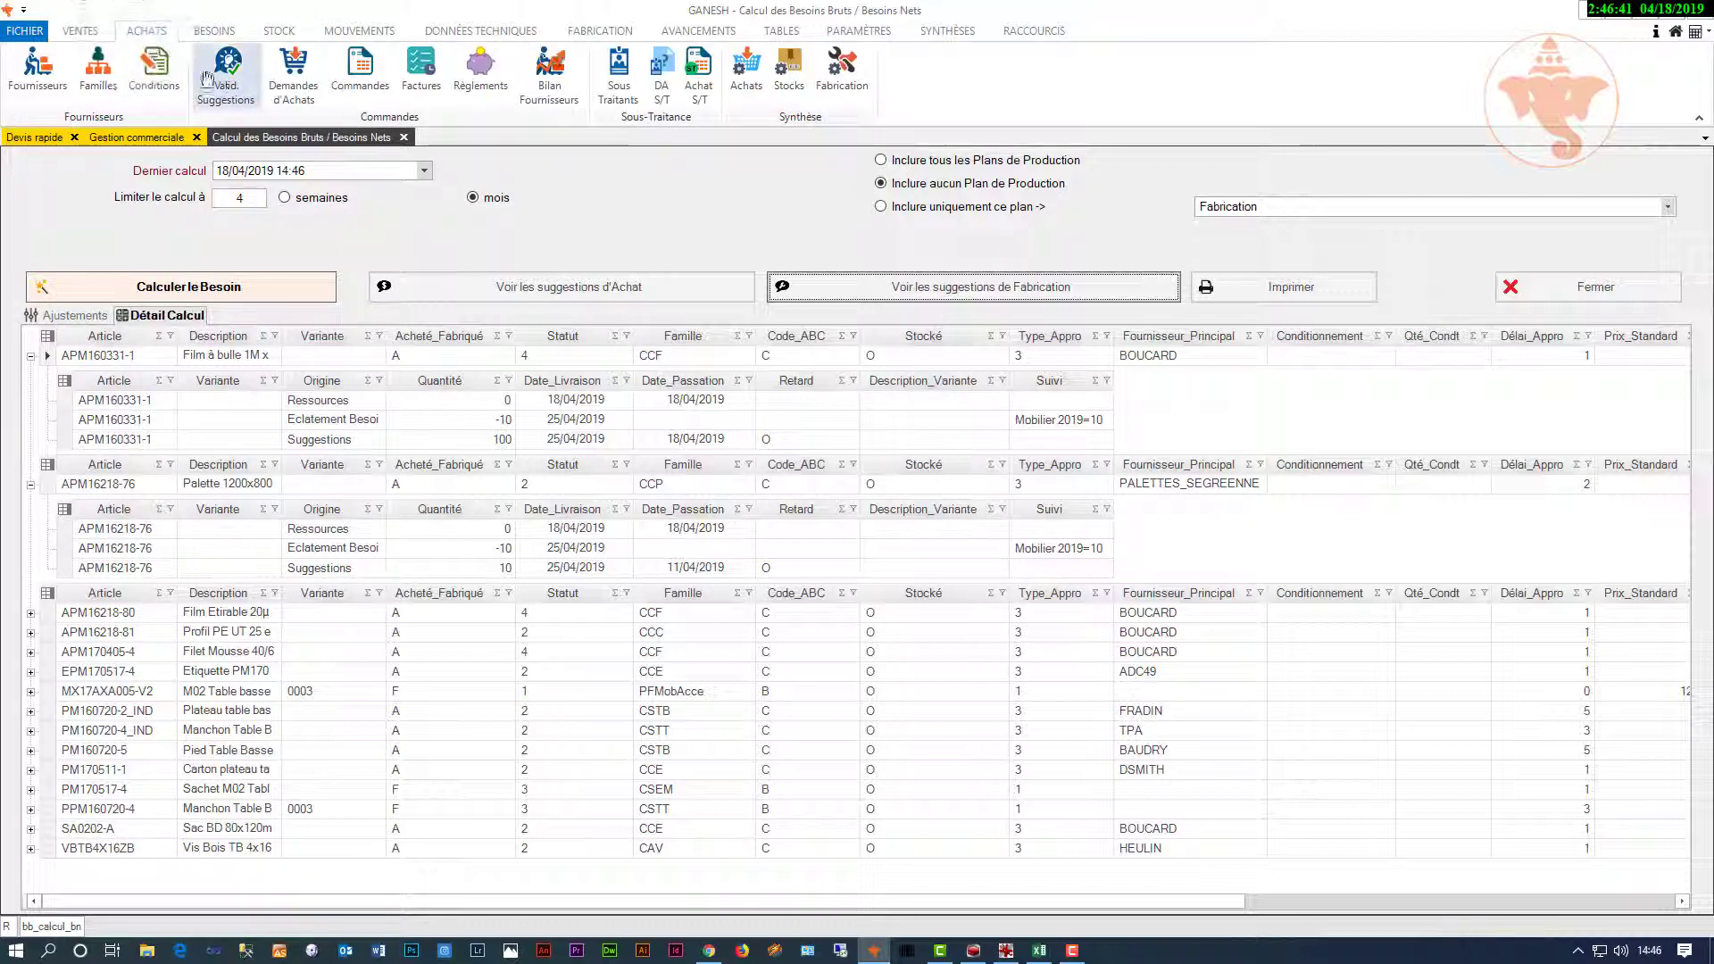
Step: Select supplier ADC49, add all its suggestions and generate the purchase order
{"action": "left_click", "coordinate": [232, 89]}
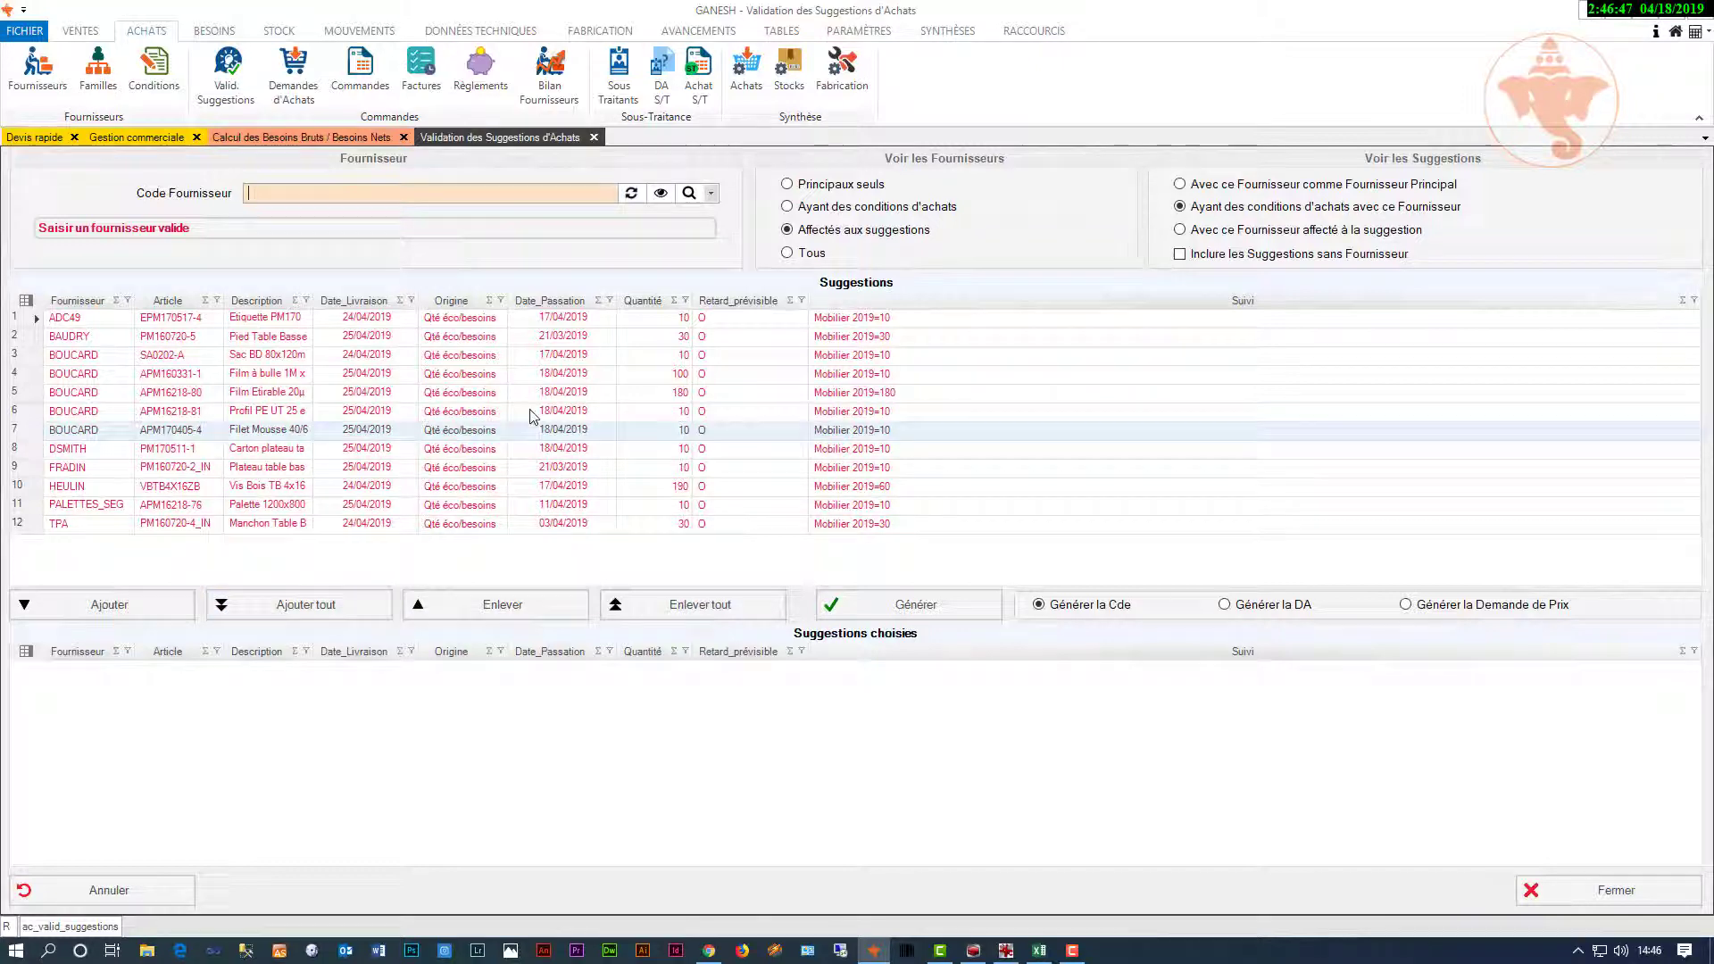
{"action": "left_click", "coordinate": [714, 195]}
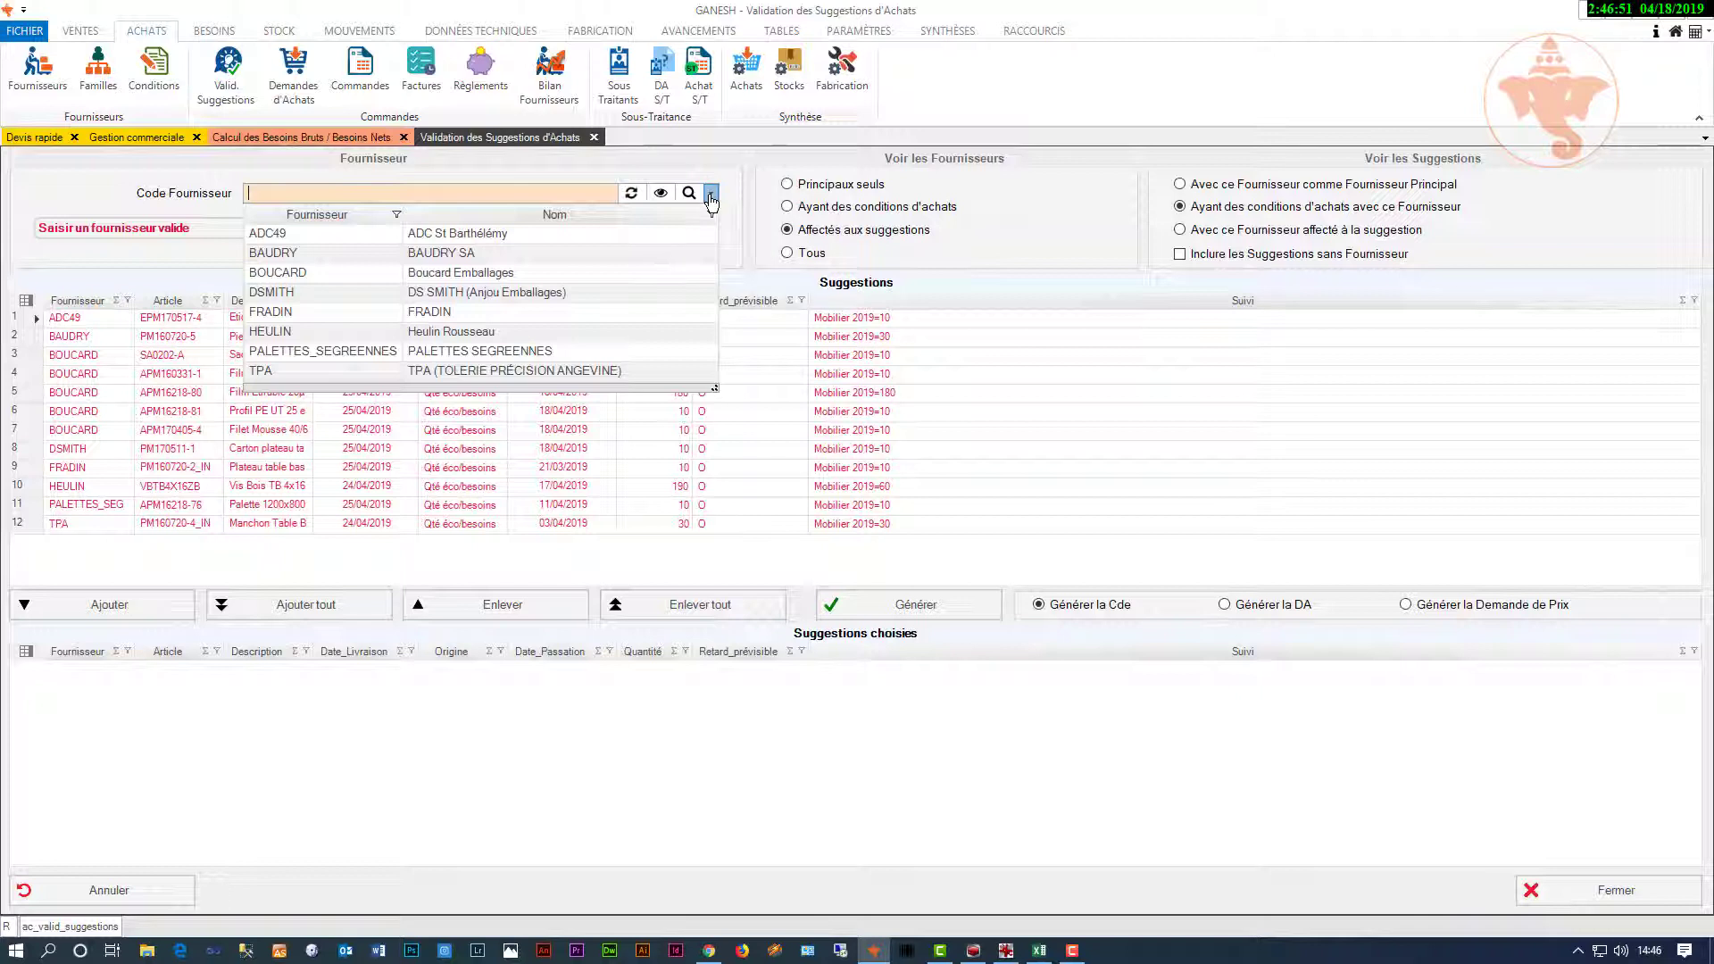
{"action": "left_click", "coordinate": [623, 236]}
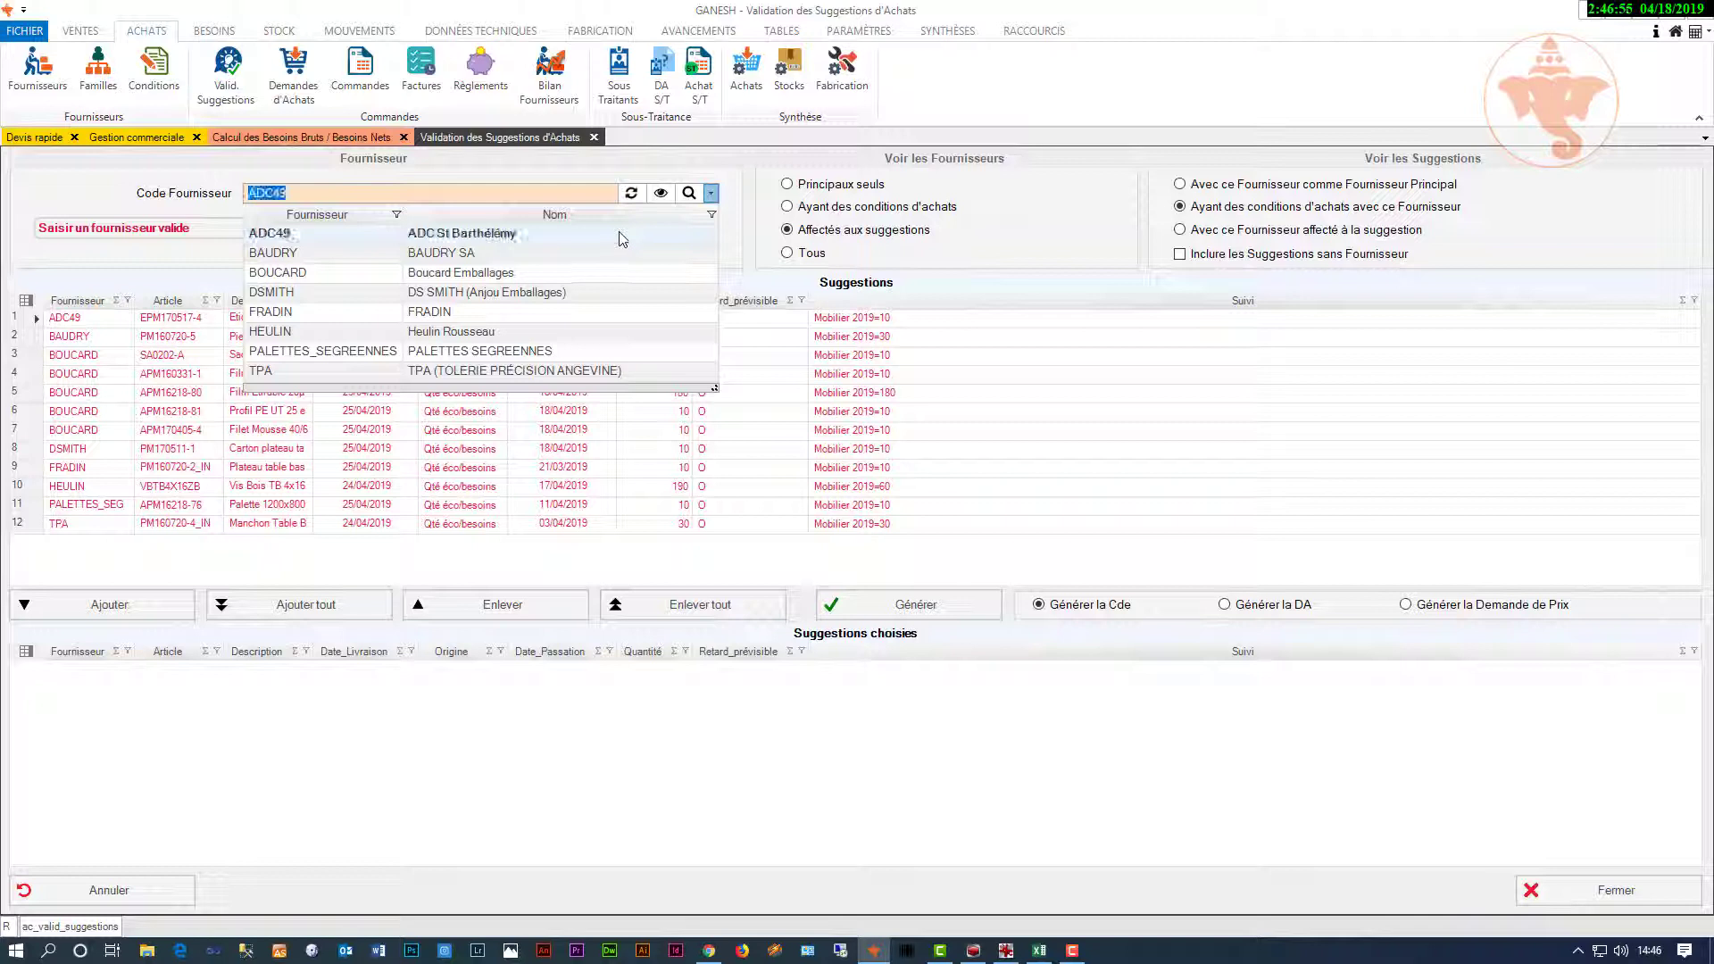
{"action": "left_click", "coordinate": [308, 612]}
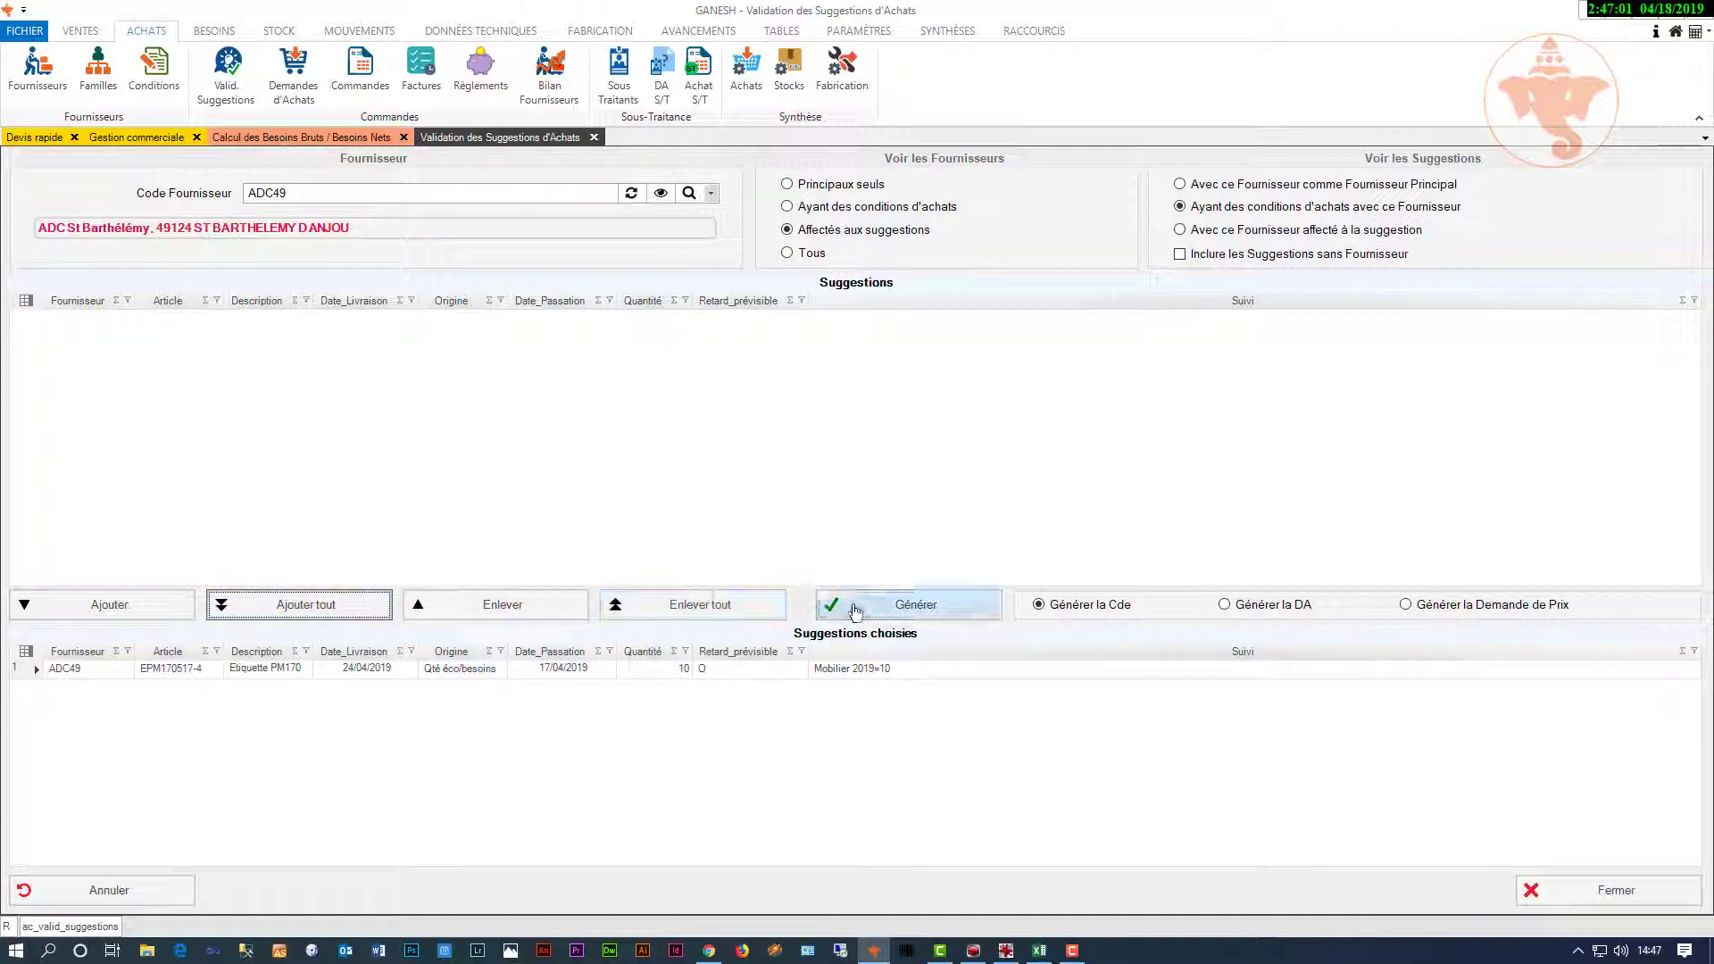
{"action": "left_click", "coordinate": [948, 610]}
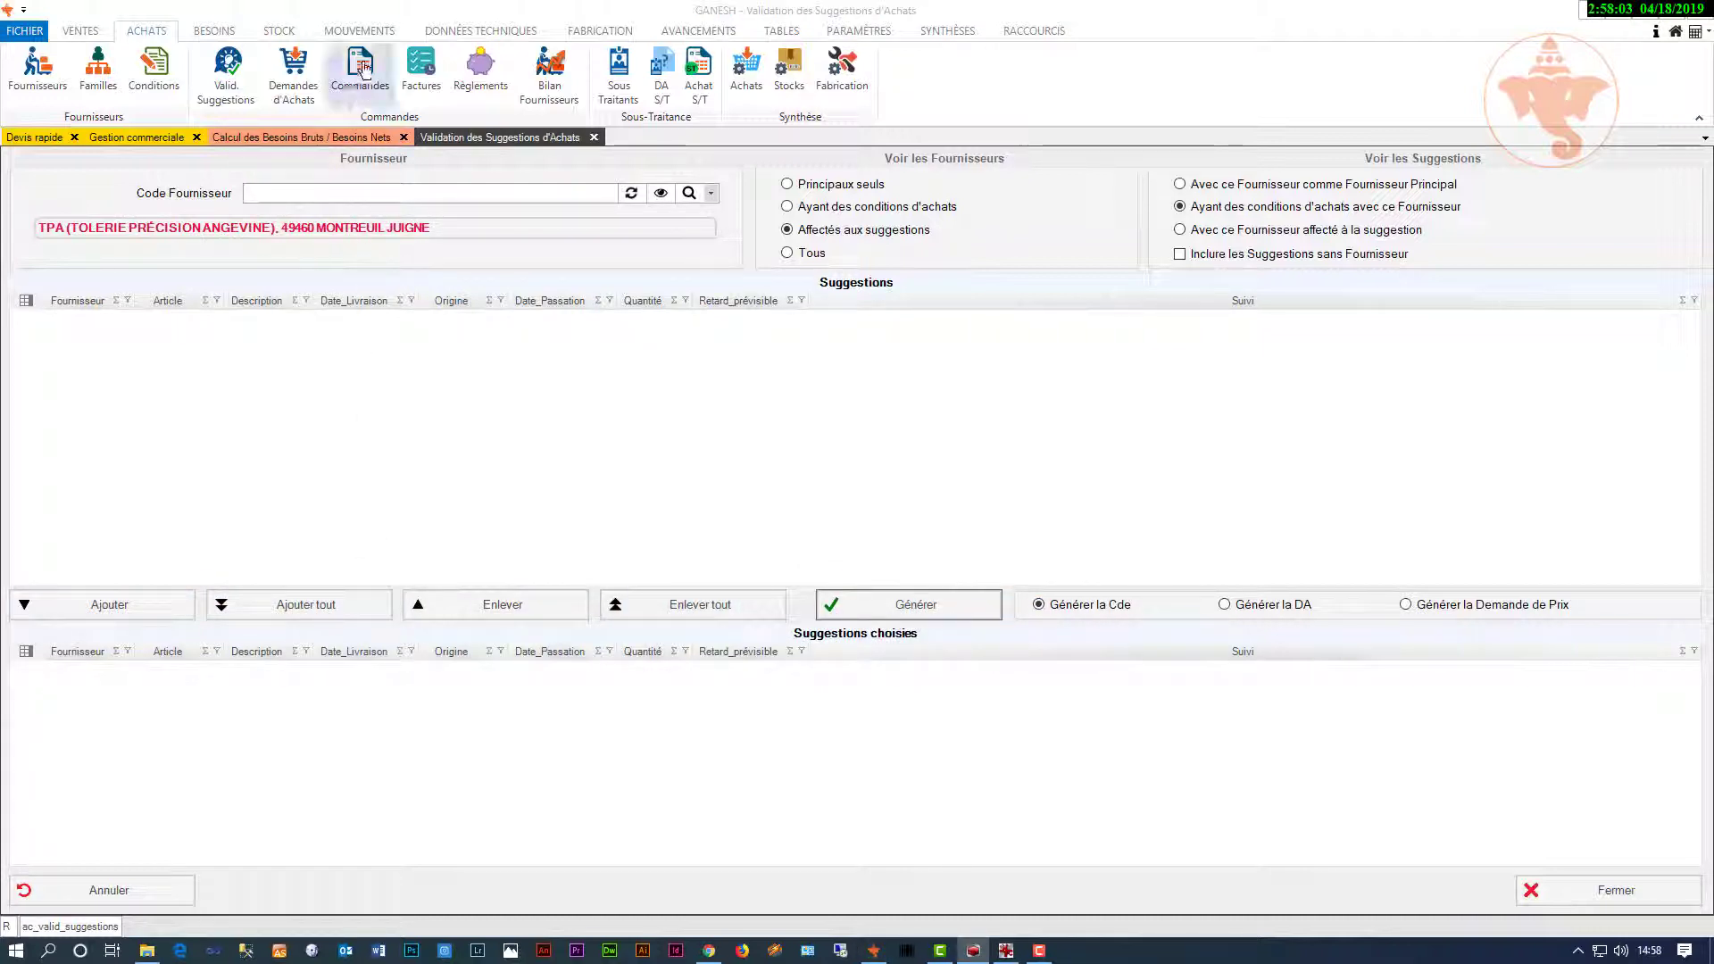
Step: Load purchase order CA11394 in Achats > Commandes and preview its printout
{"action": "left_click", "coordinate": [362, 70]}
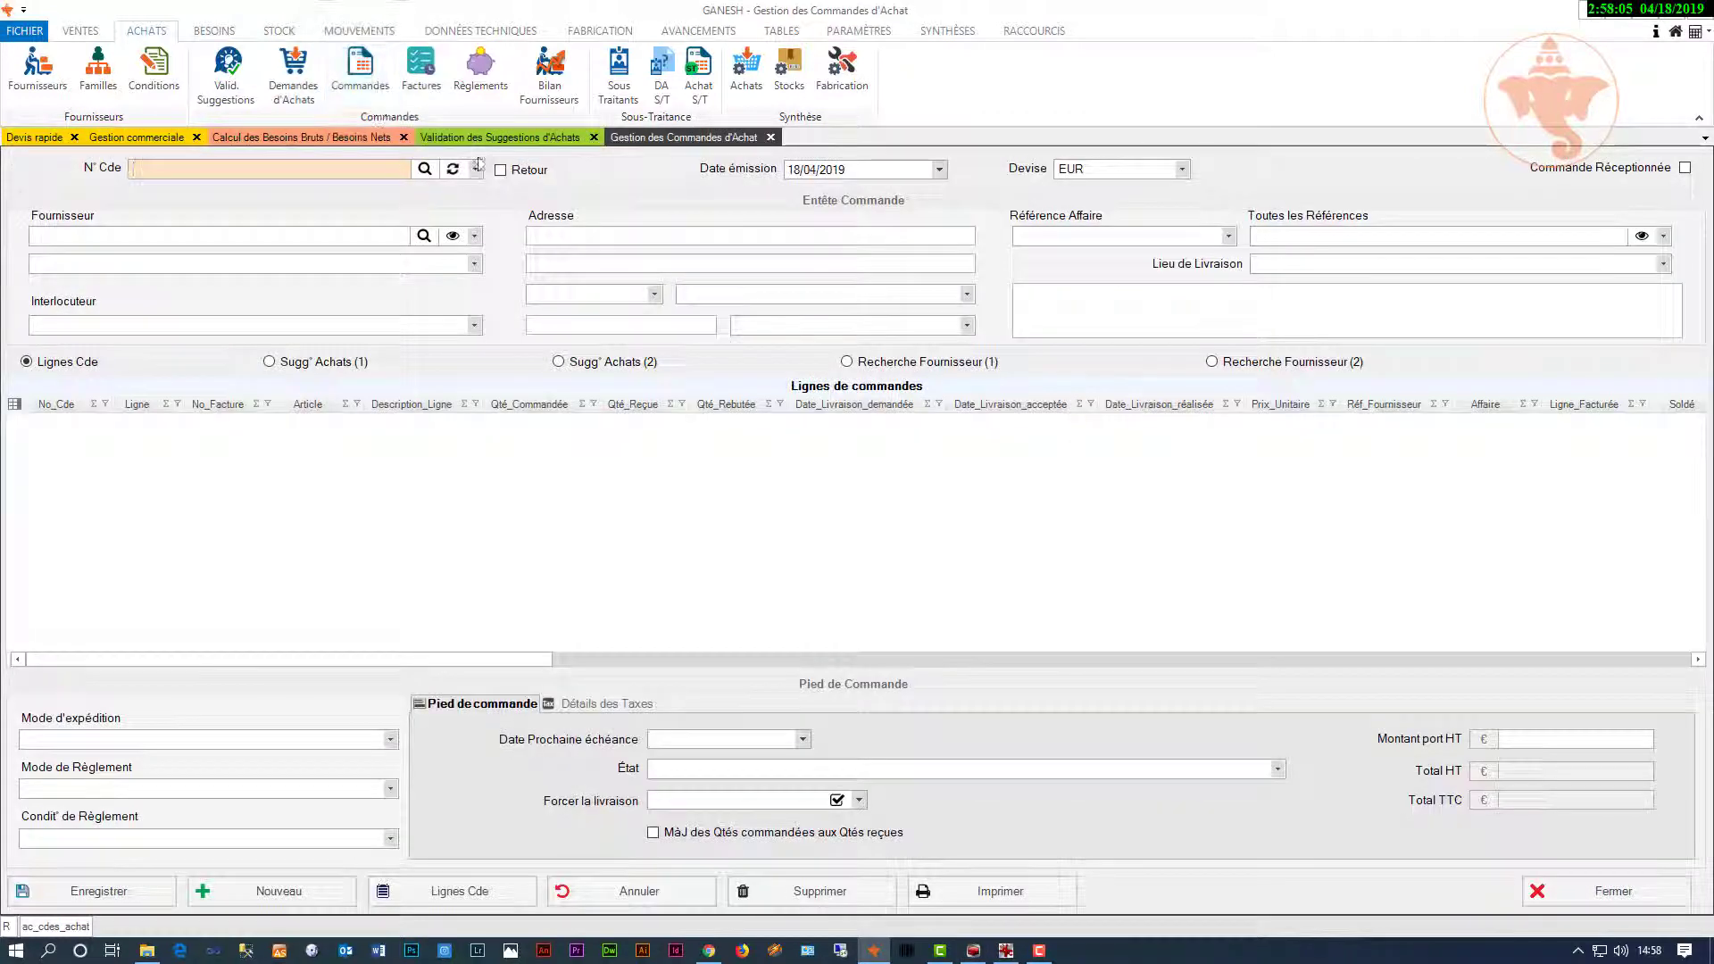
{"action": "left_click", "coordinate": [474, 170]}
{"action": "left_click", "coordinate": [375, 209]}
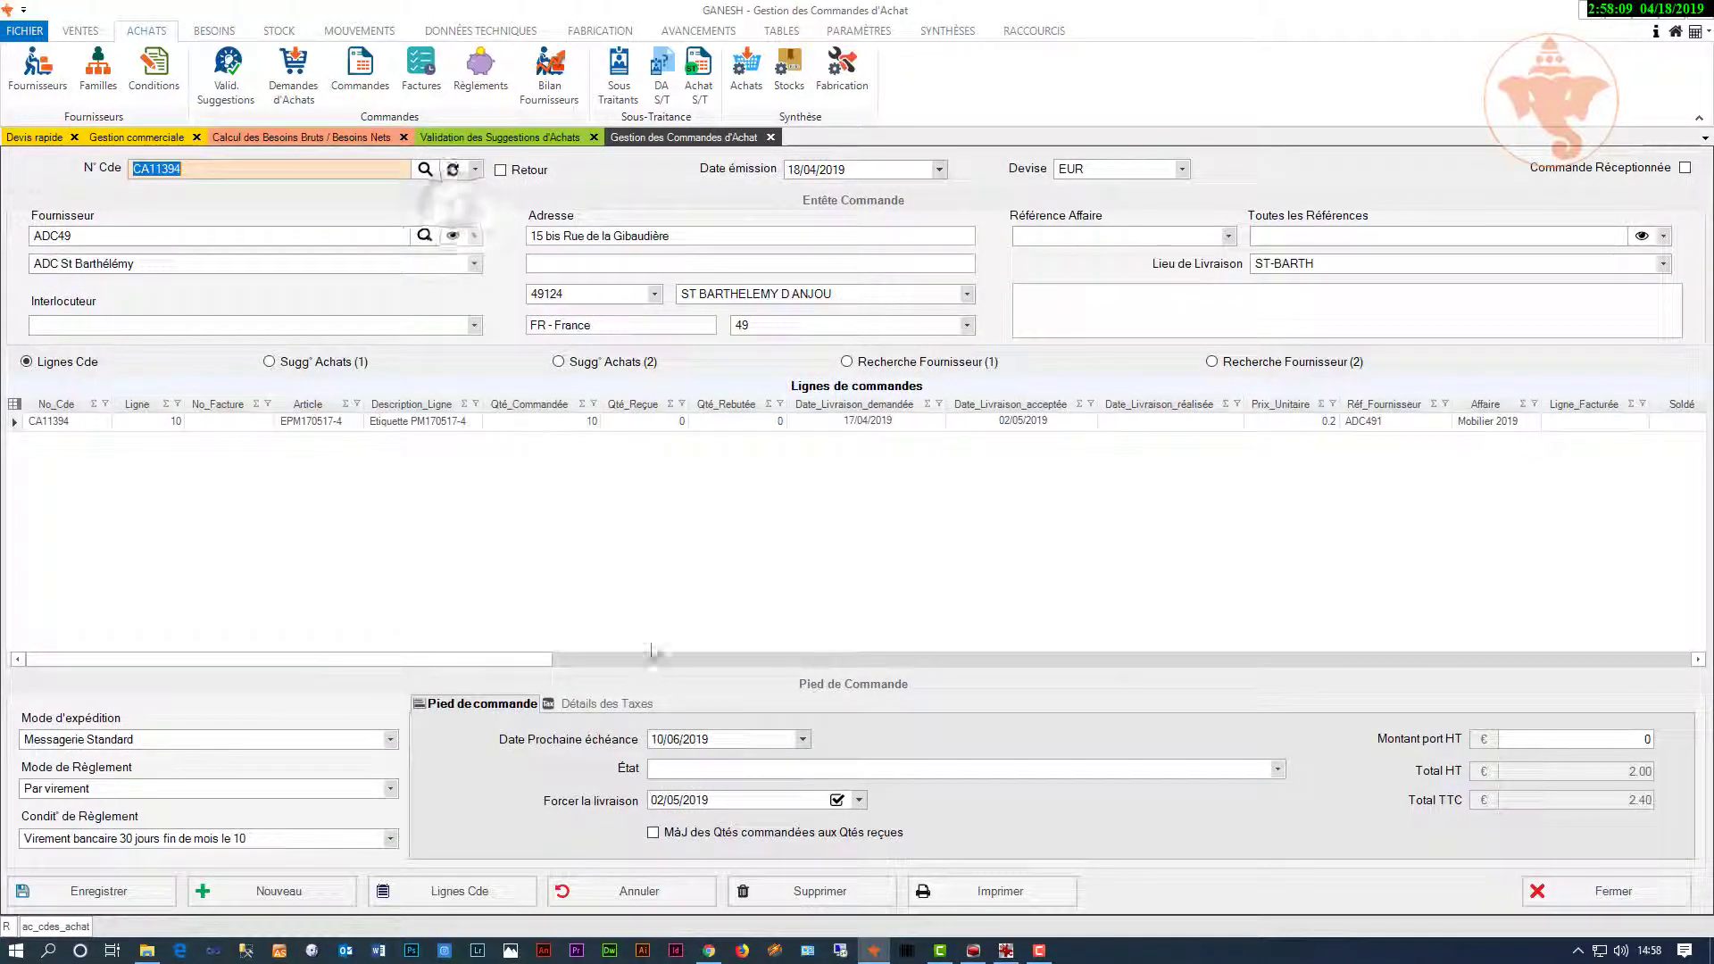
{"action": "left_click", "coordinate": [989, 893]}
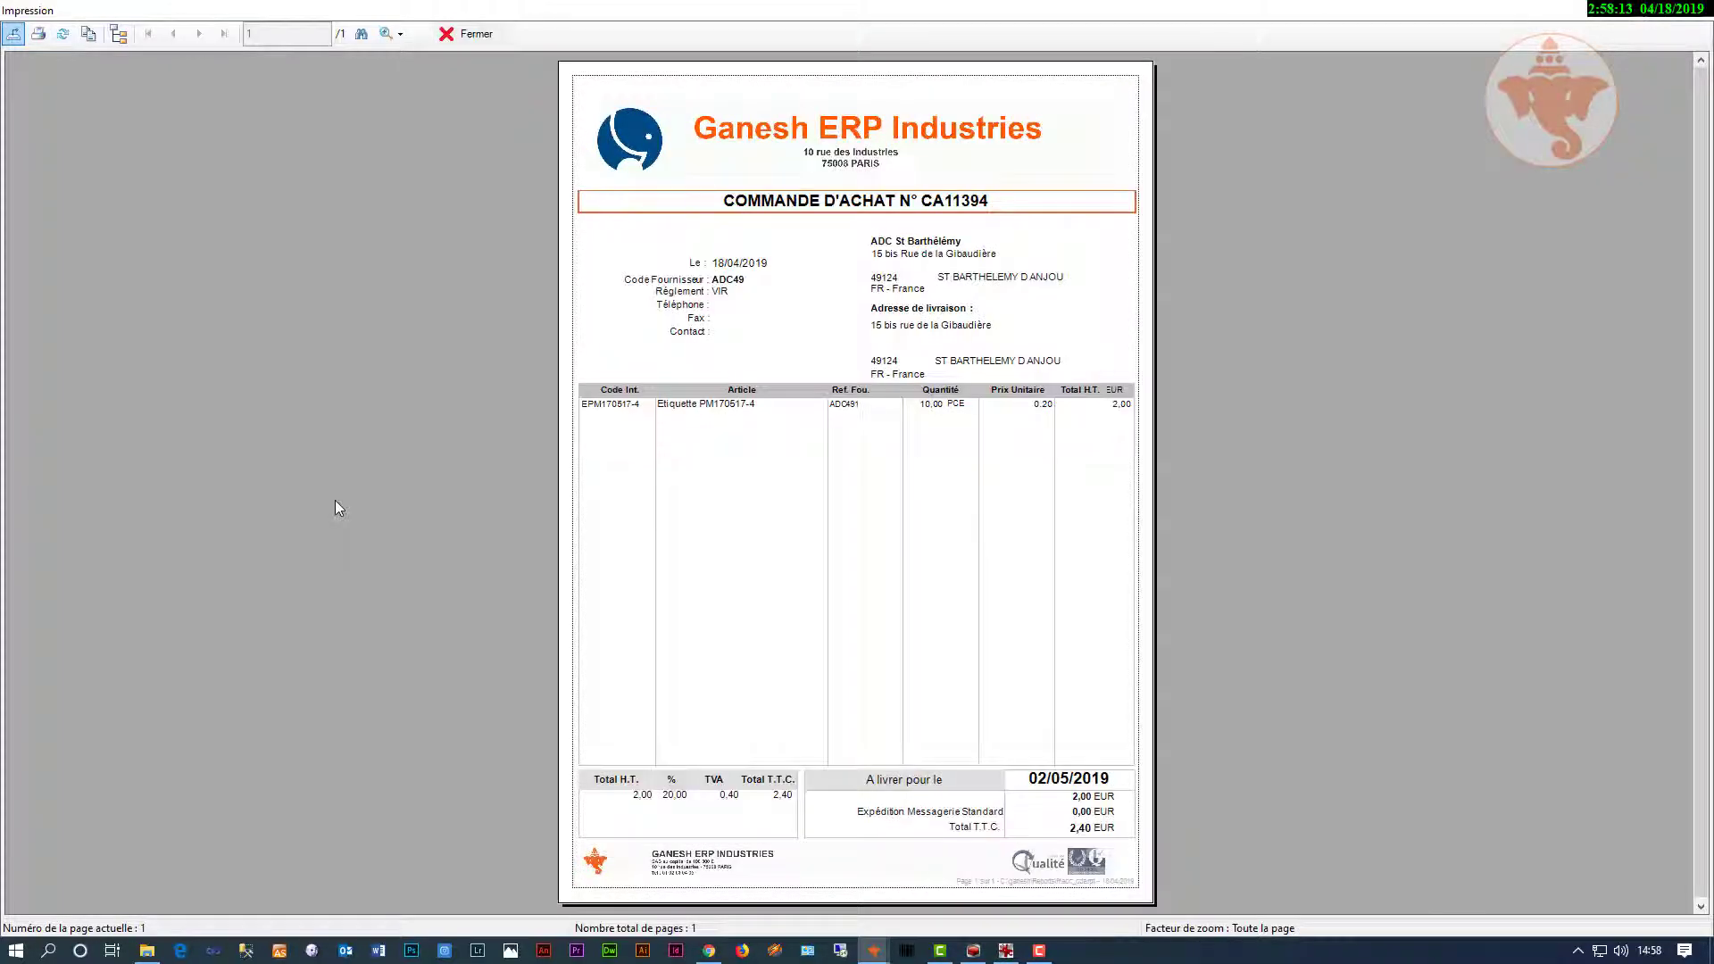
{"action": "left_click", "coordinate": [472, 36]}
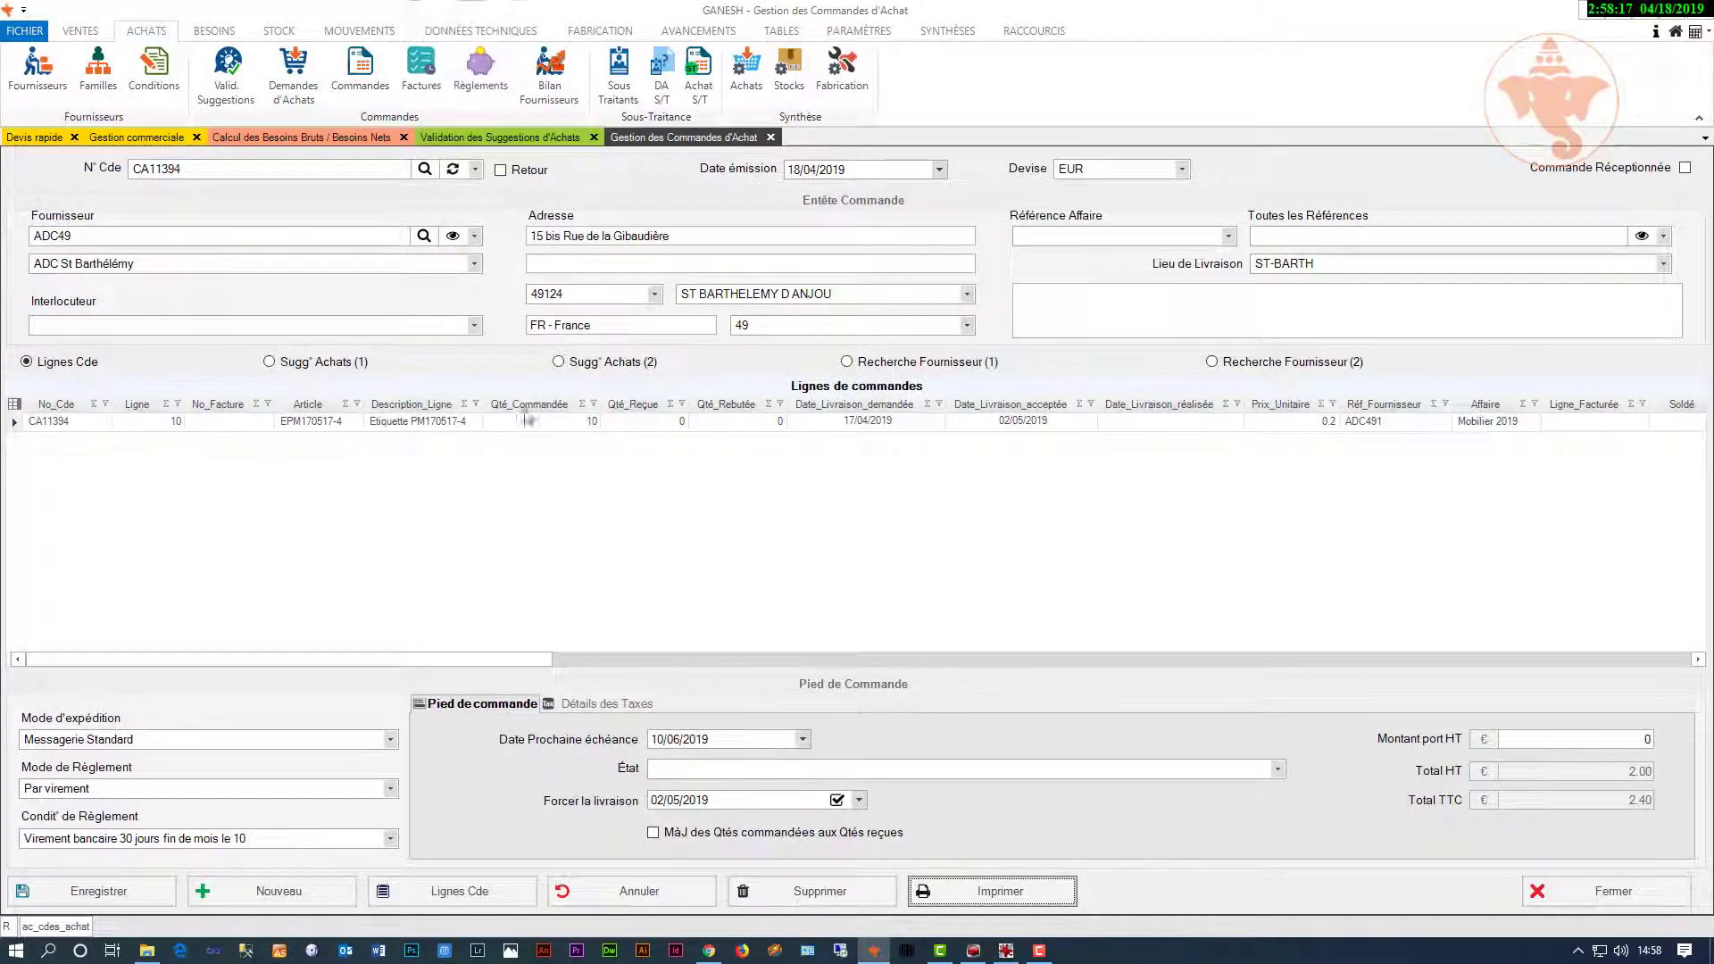
{"action": "right_click", "coordinate": [961, 727]}
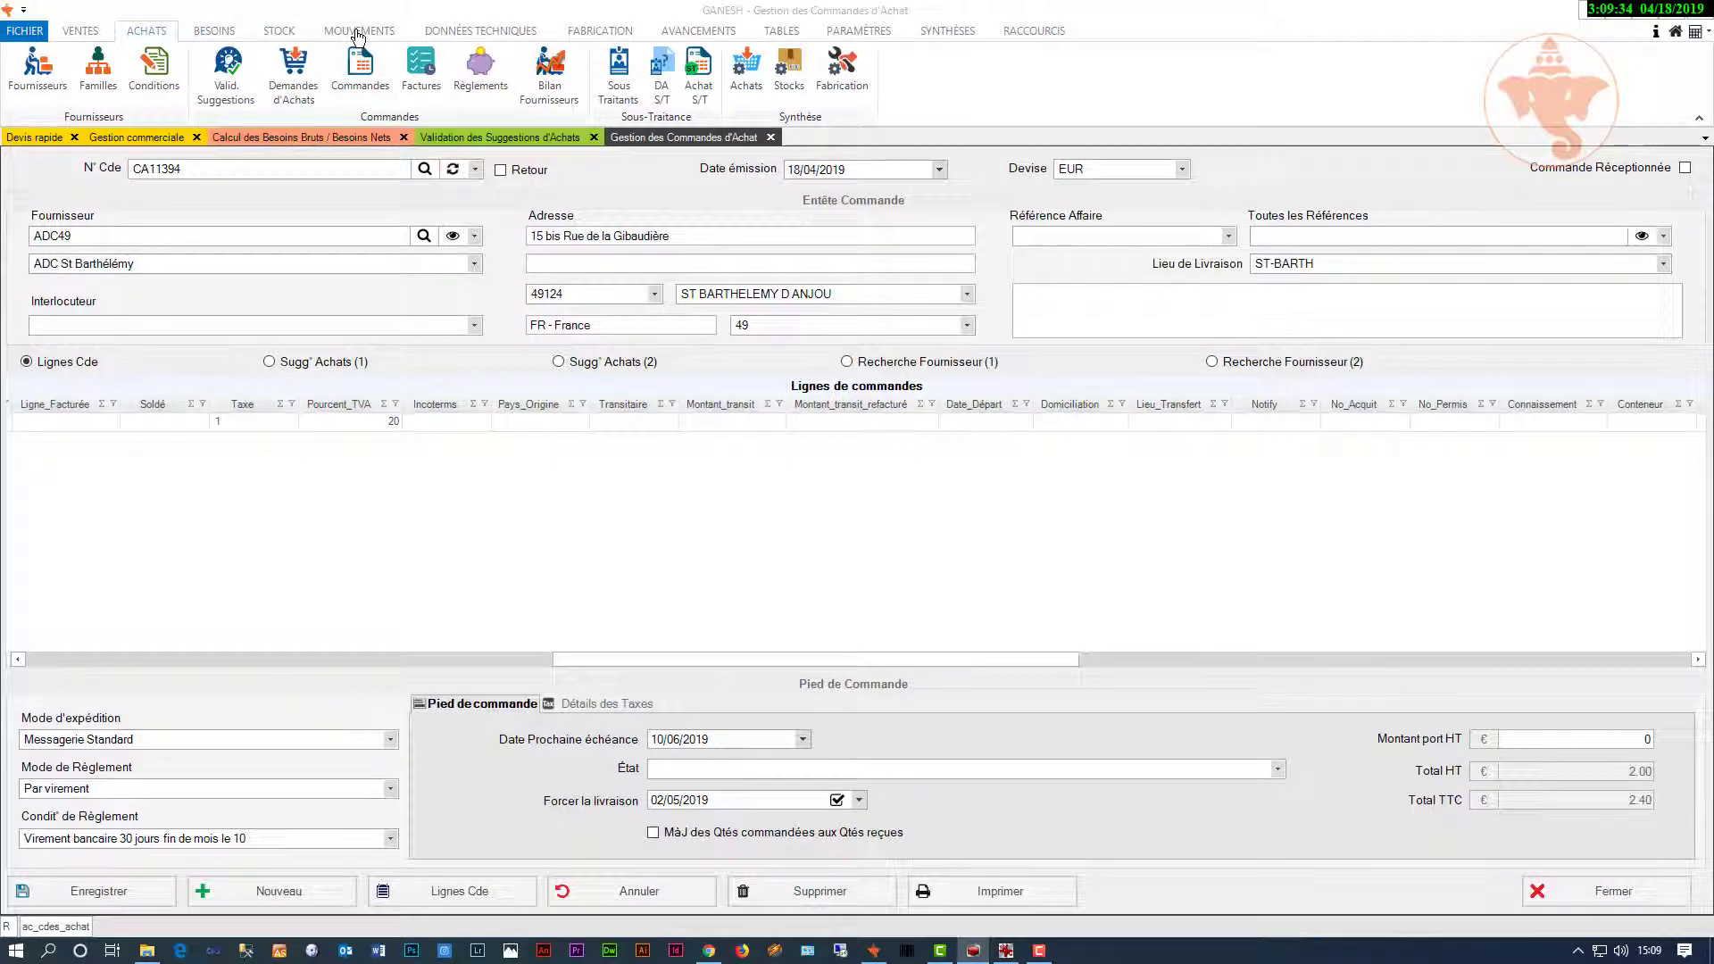
Step: Load supplier order CA11401 in the Mouvements receipts screen
{"action": "left_click", "coordinate": [357, 34]}
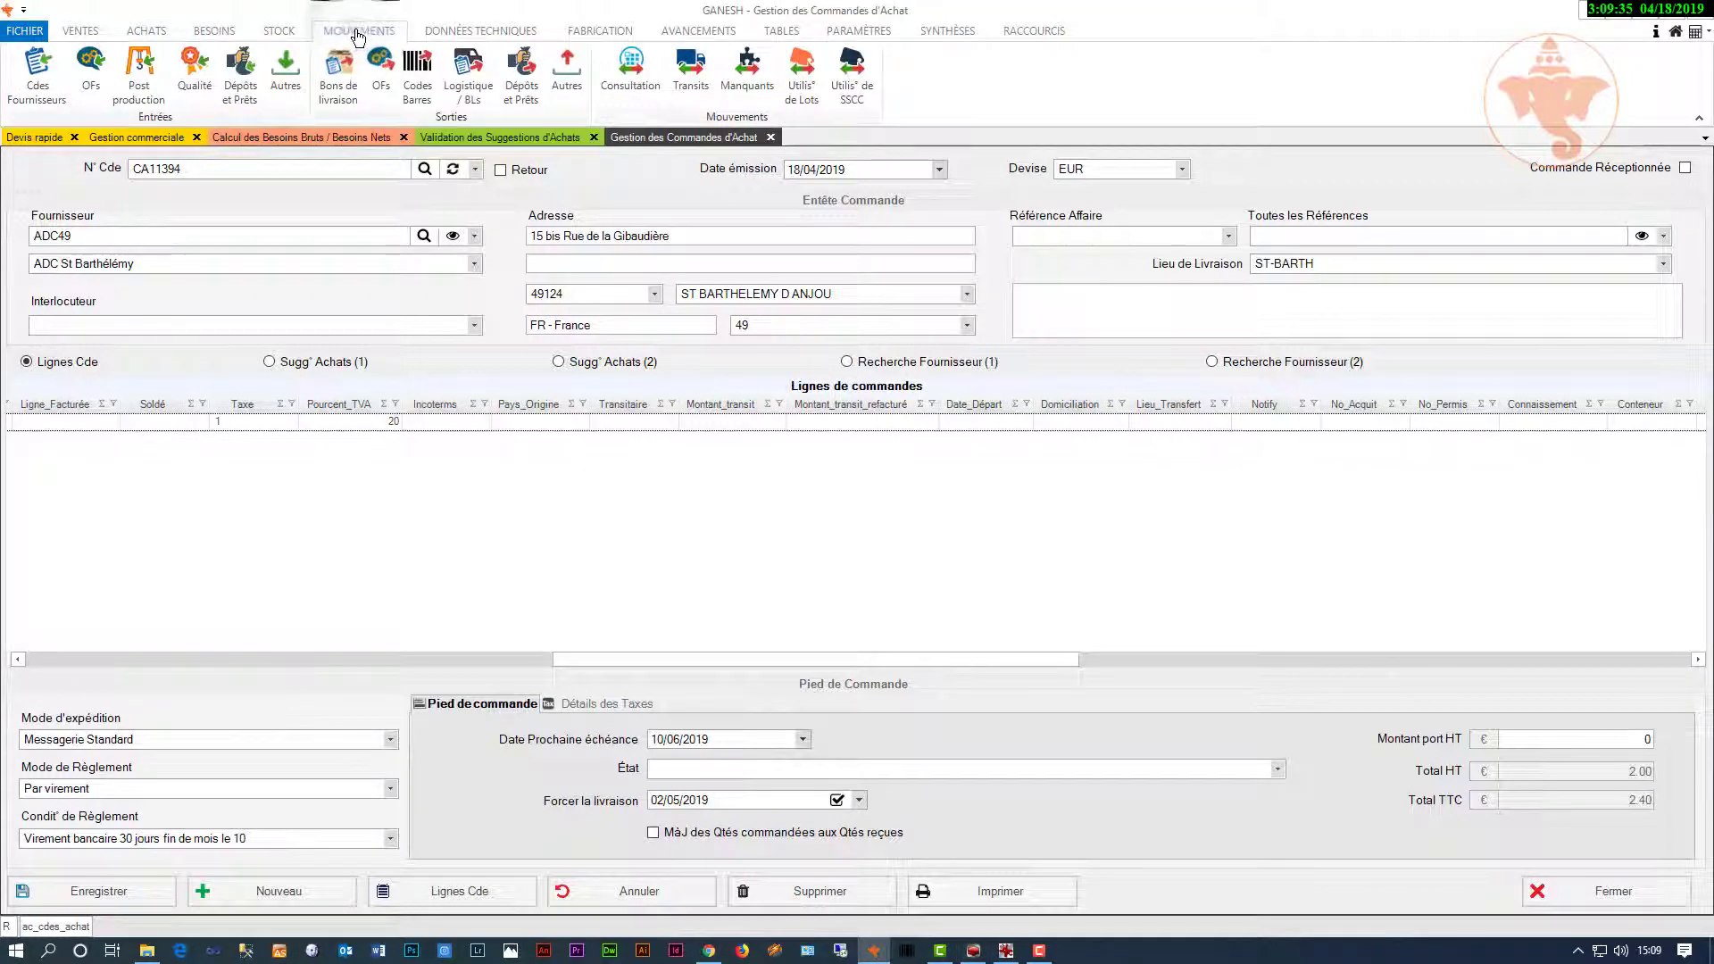
{"action": "left_click", "coordinate": [29, 95]}
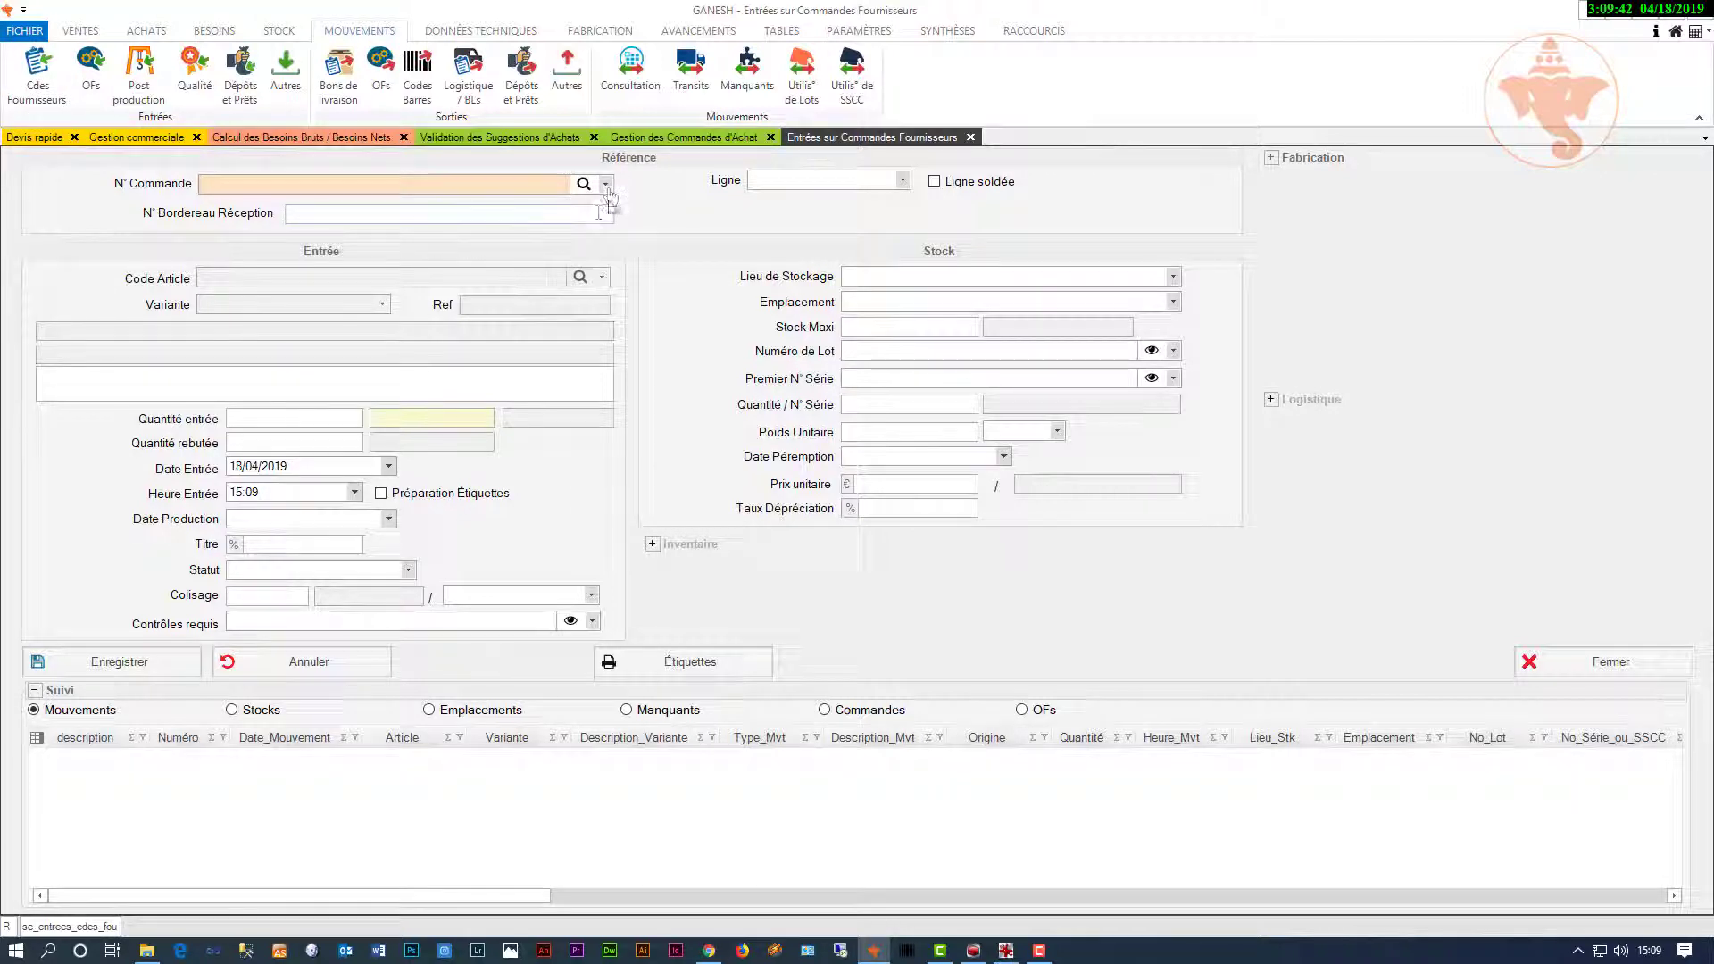
{"action": "left_click", "coordinate": [606, 184]}
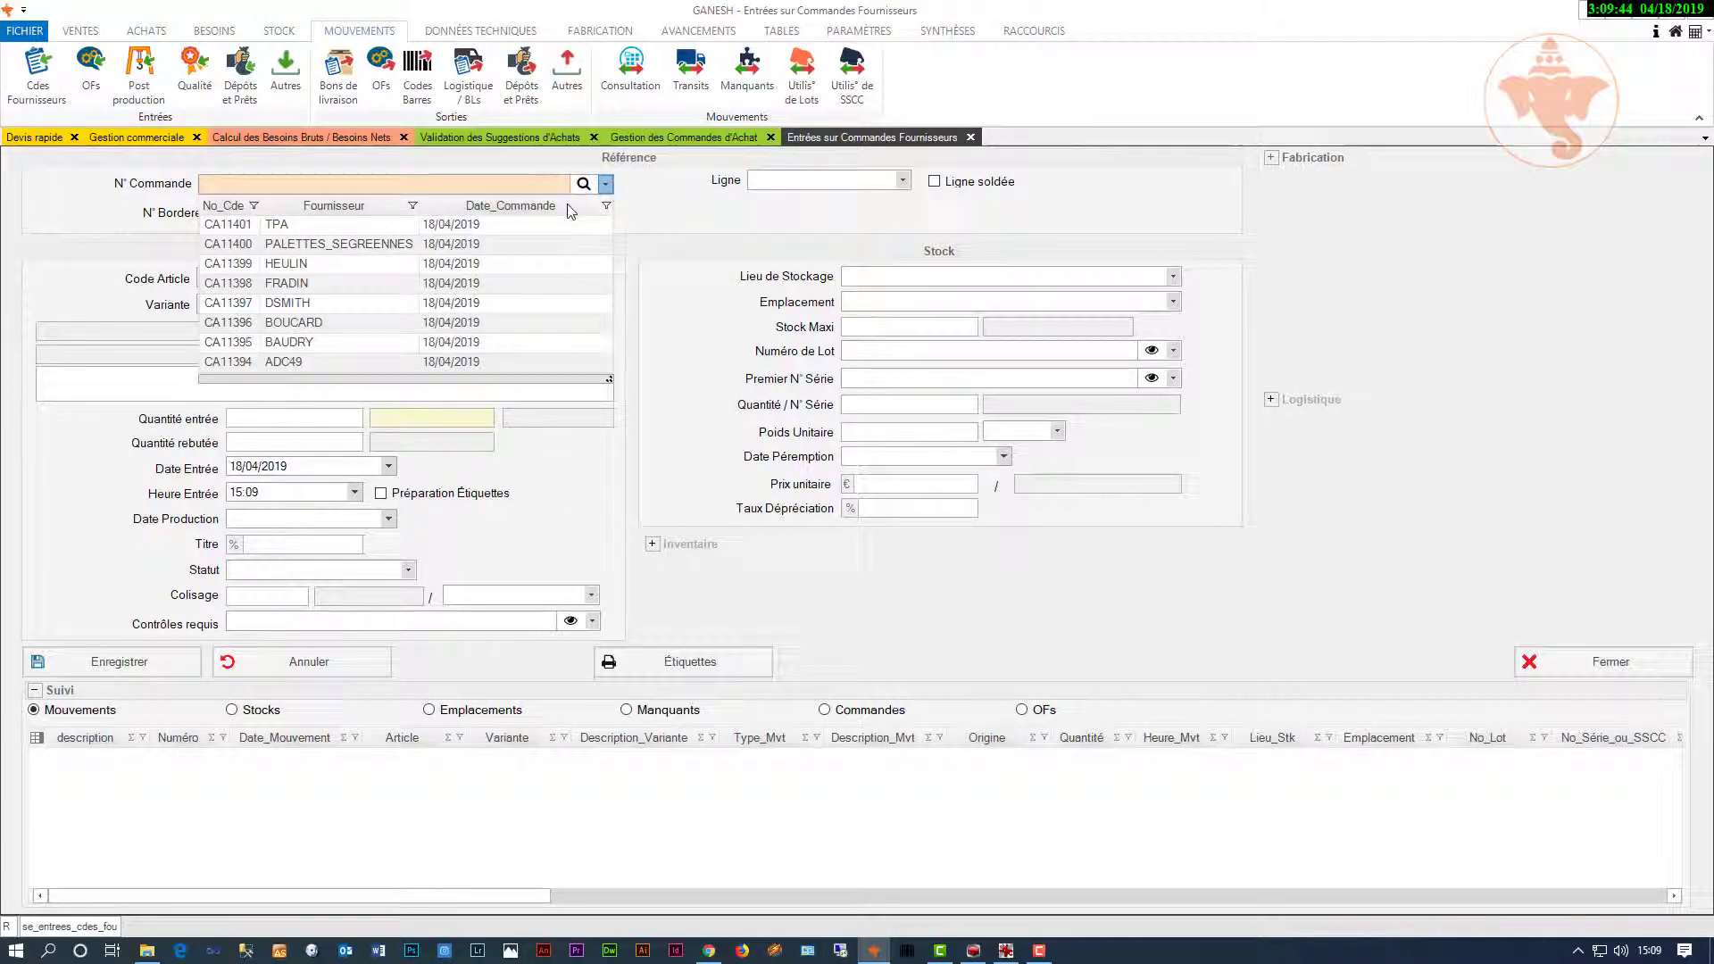
{"action": "left_click", "coordinate": [450, 225]}
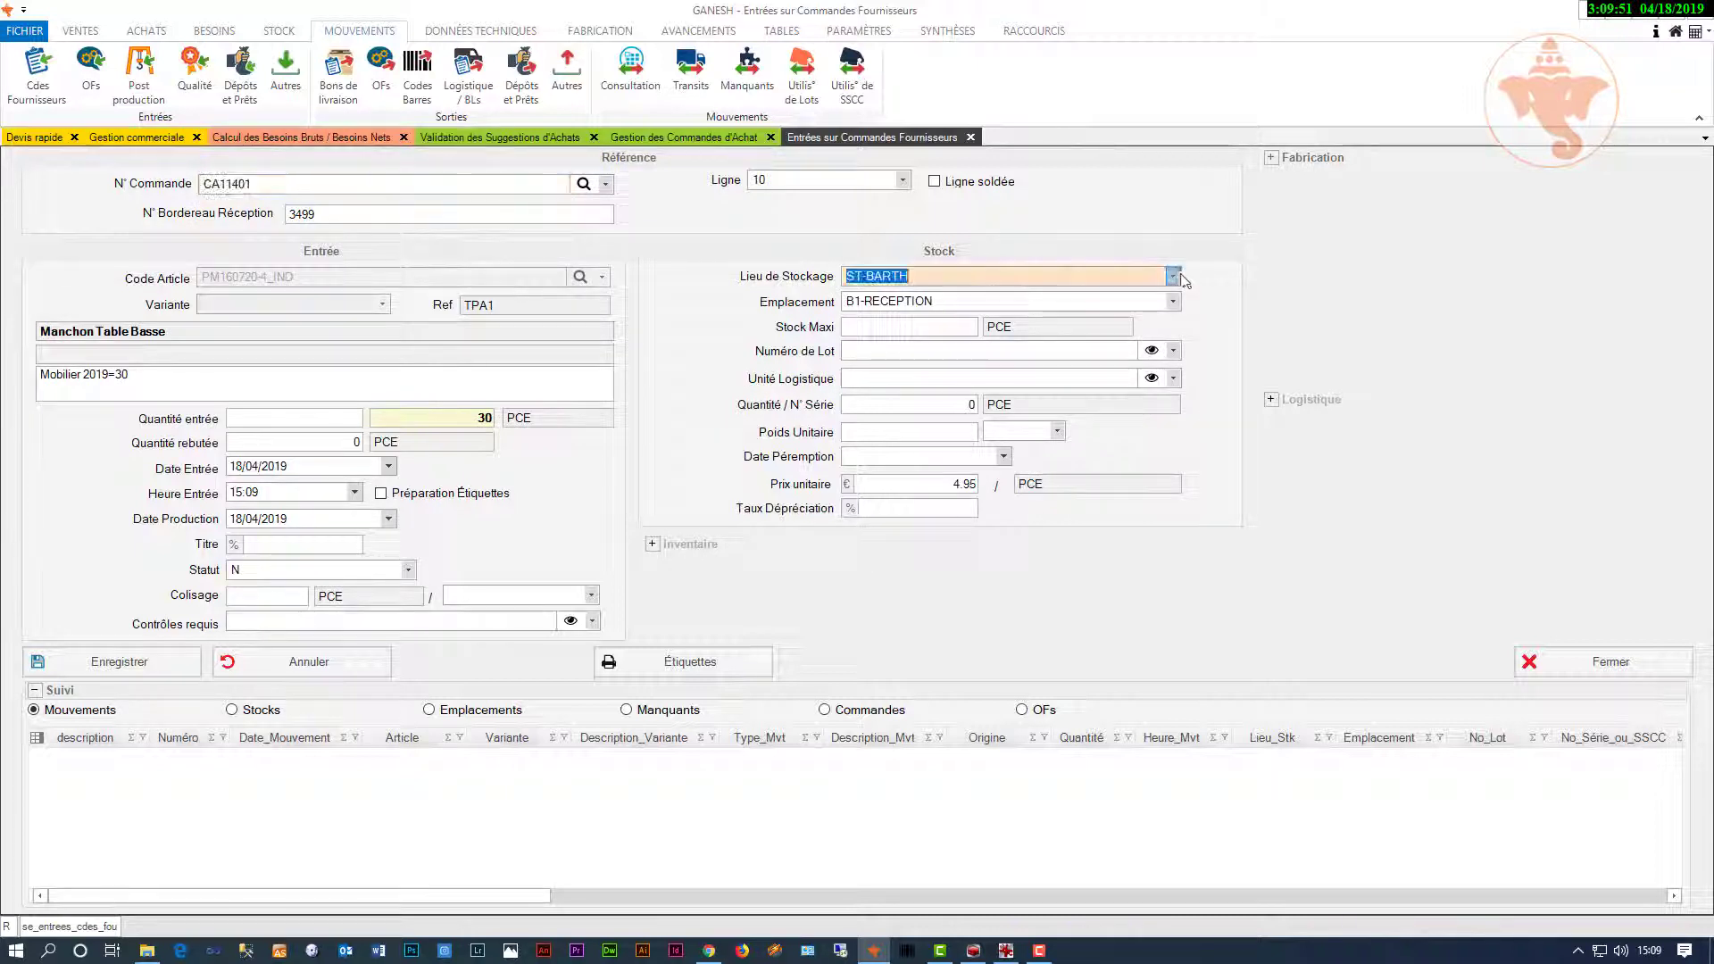
Step: Receive 30 units into B1-RECEPTION and save, then open manufacturing order management
{"action": "left_click", "coordinate": [1174, 302]}
{"action": "left_click", "coordinate": [1177, 308]}
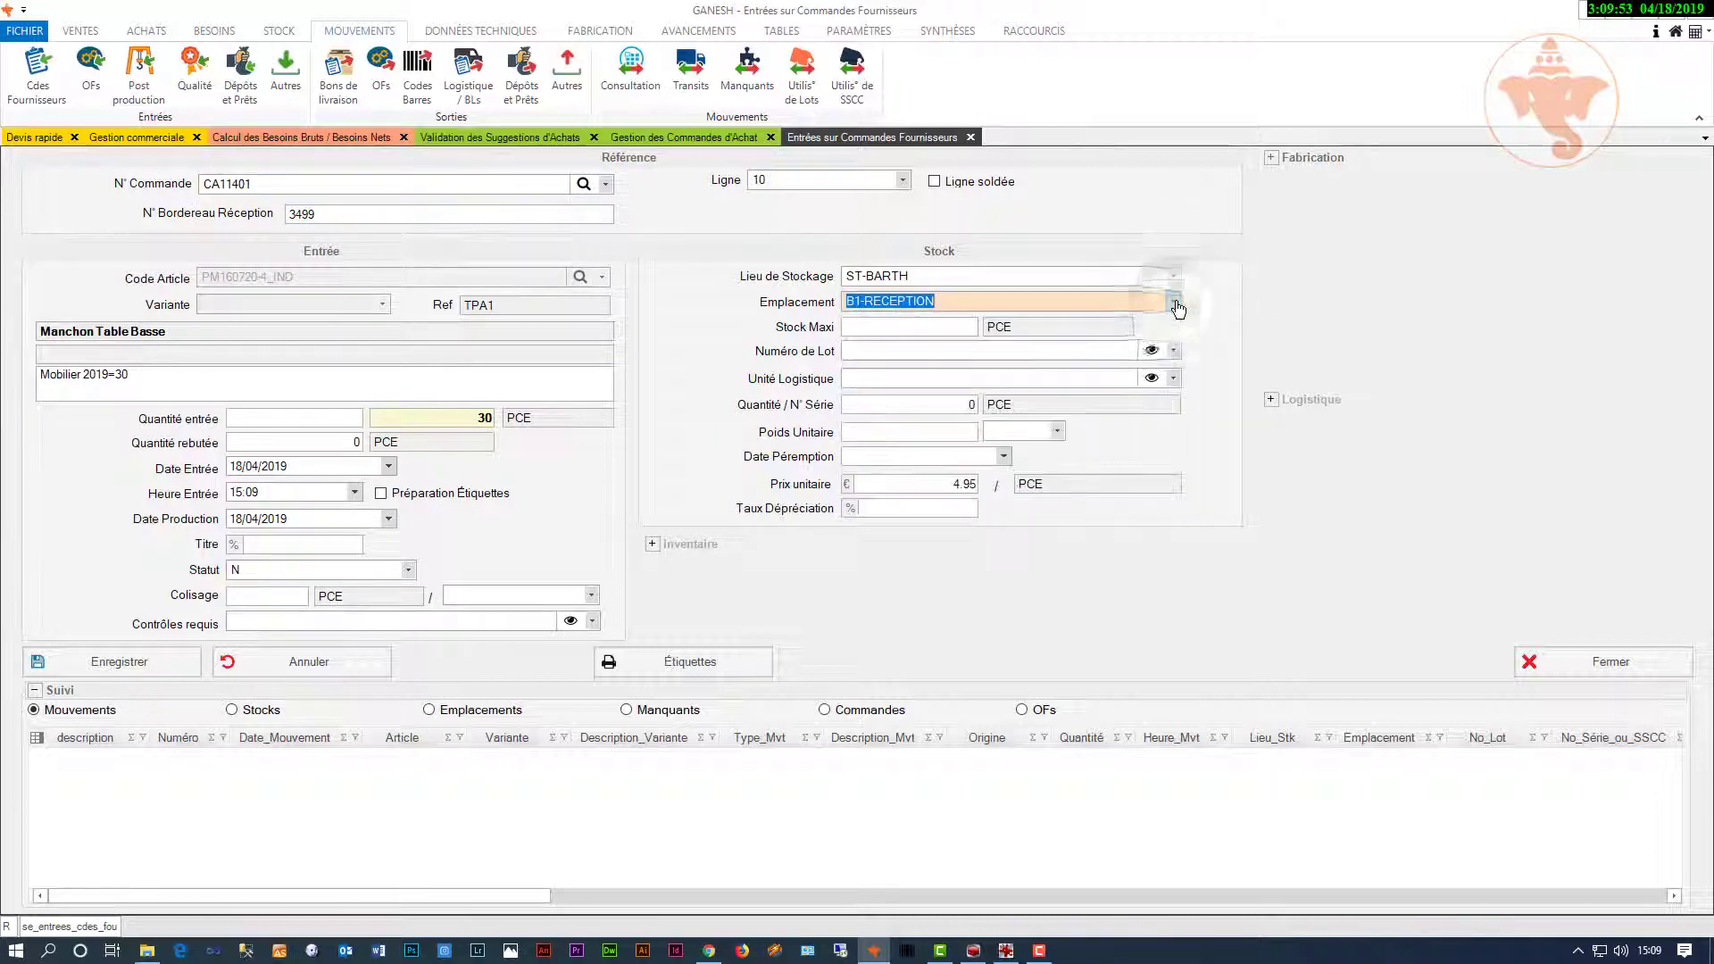
{"action": "left_click", "coordinate": [323, 418]}
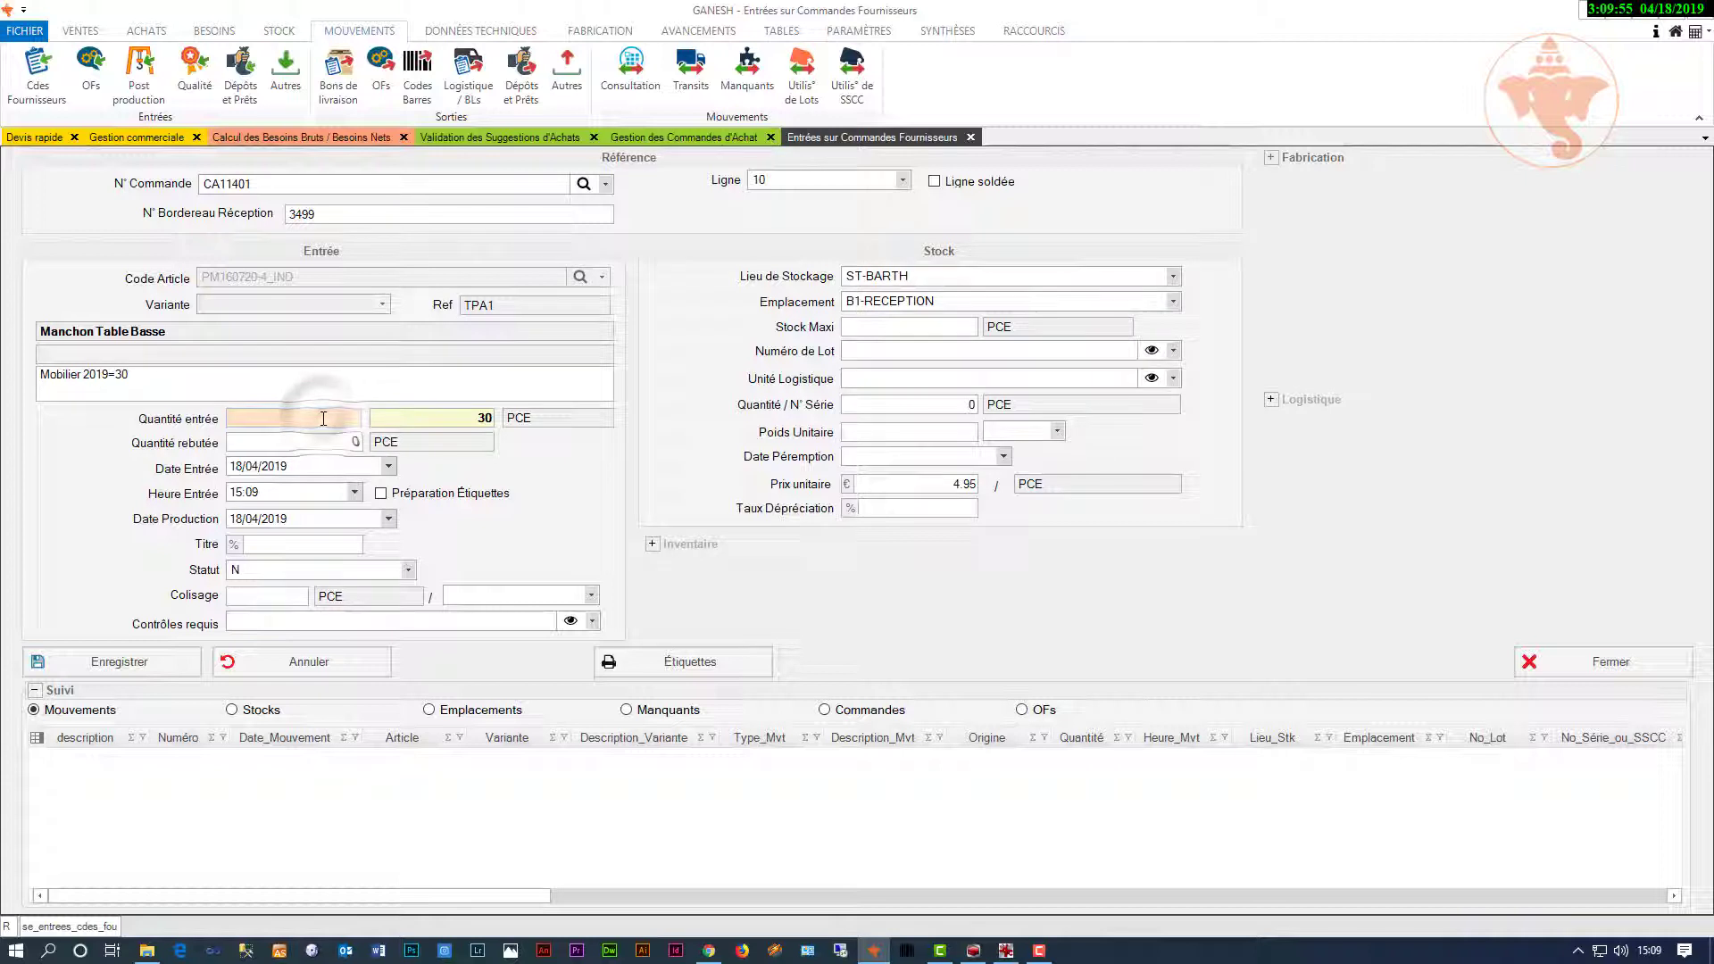
{"action": "type", "text": "30"}
{"action": "left_click", "coordinate": [106, 664]}
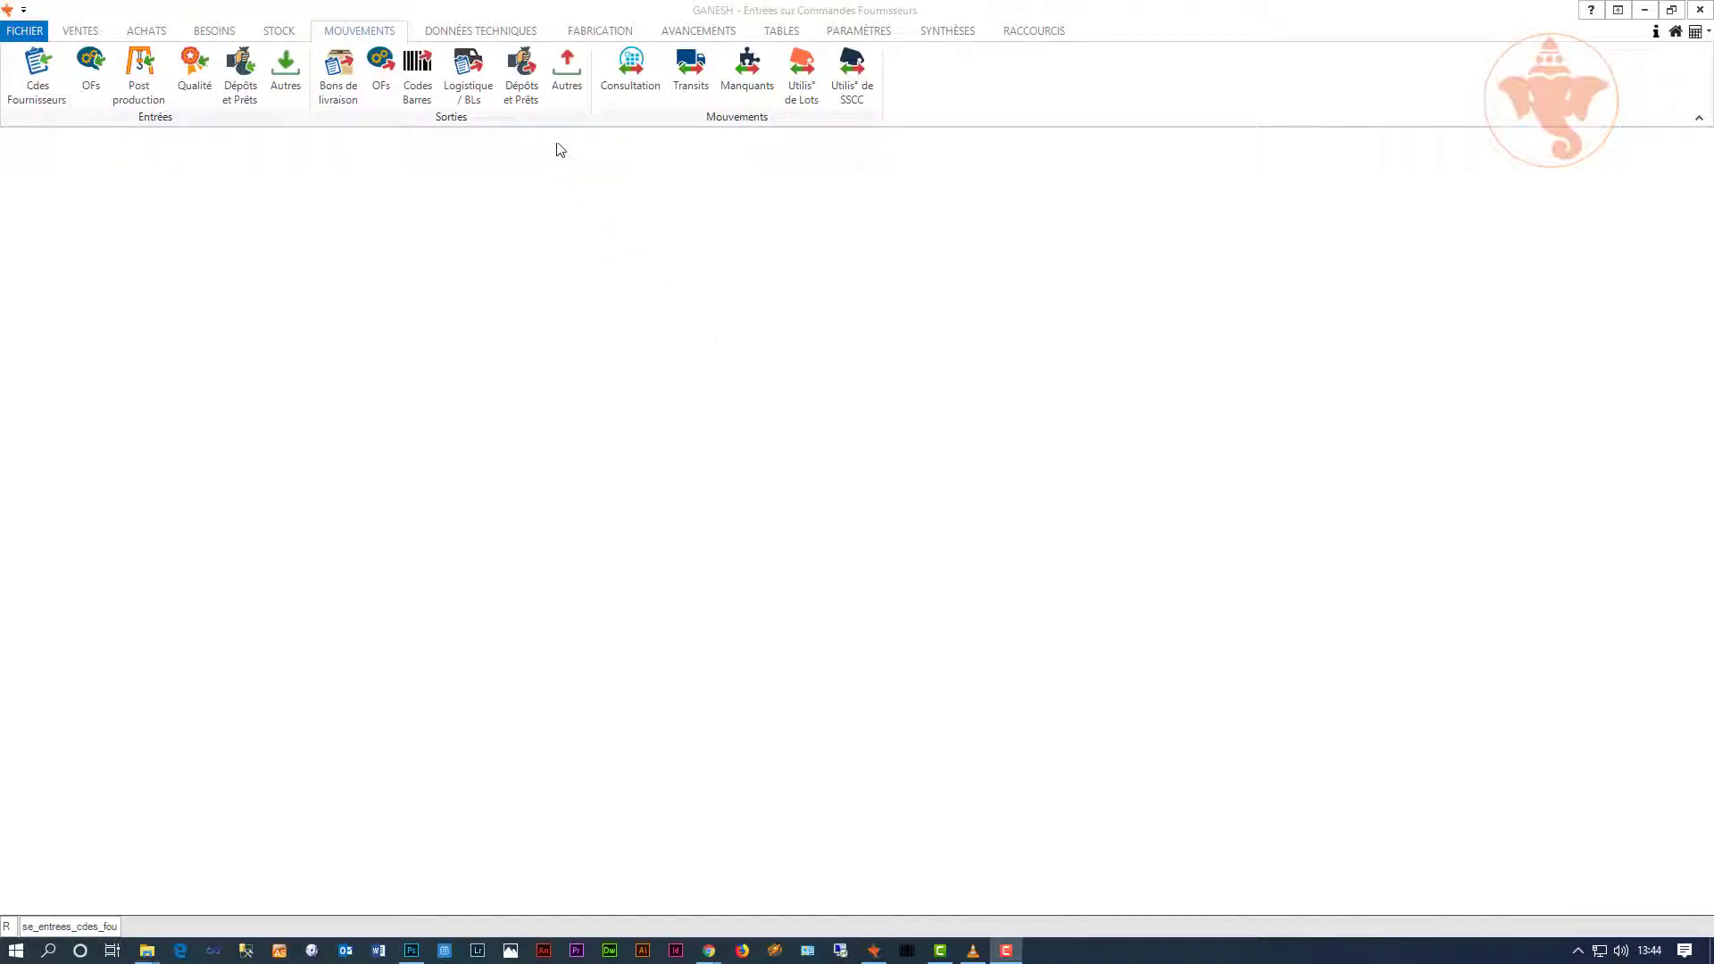
{"action": "left_click", "coordinate": [628, 34]}
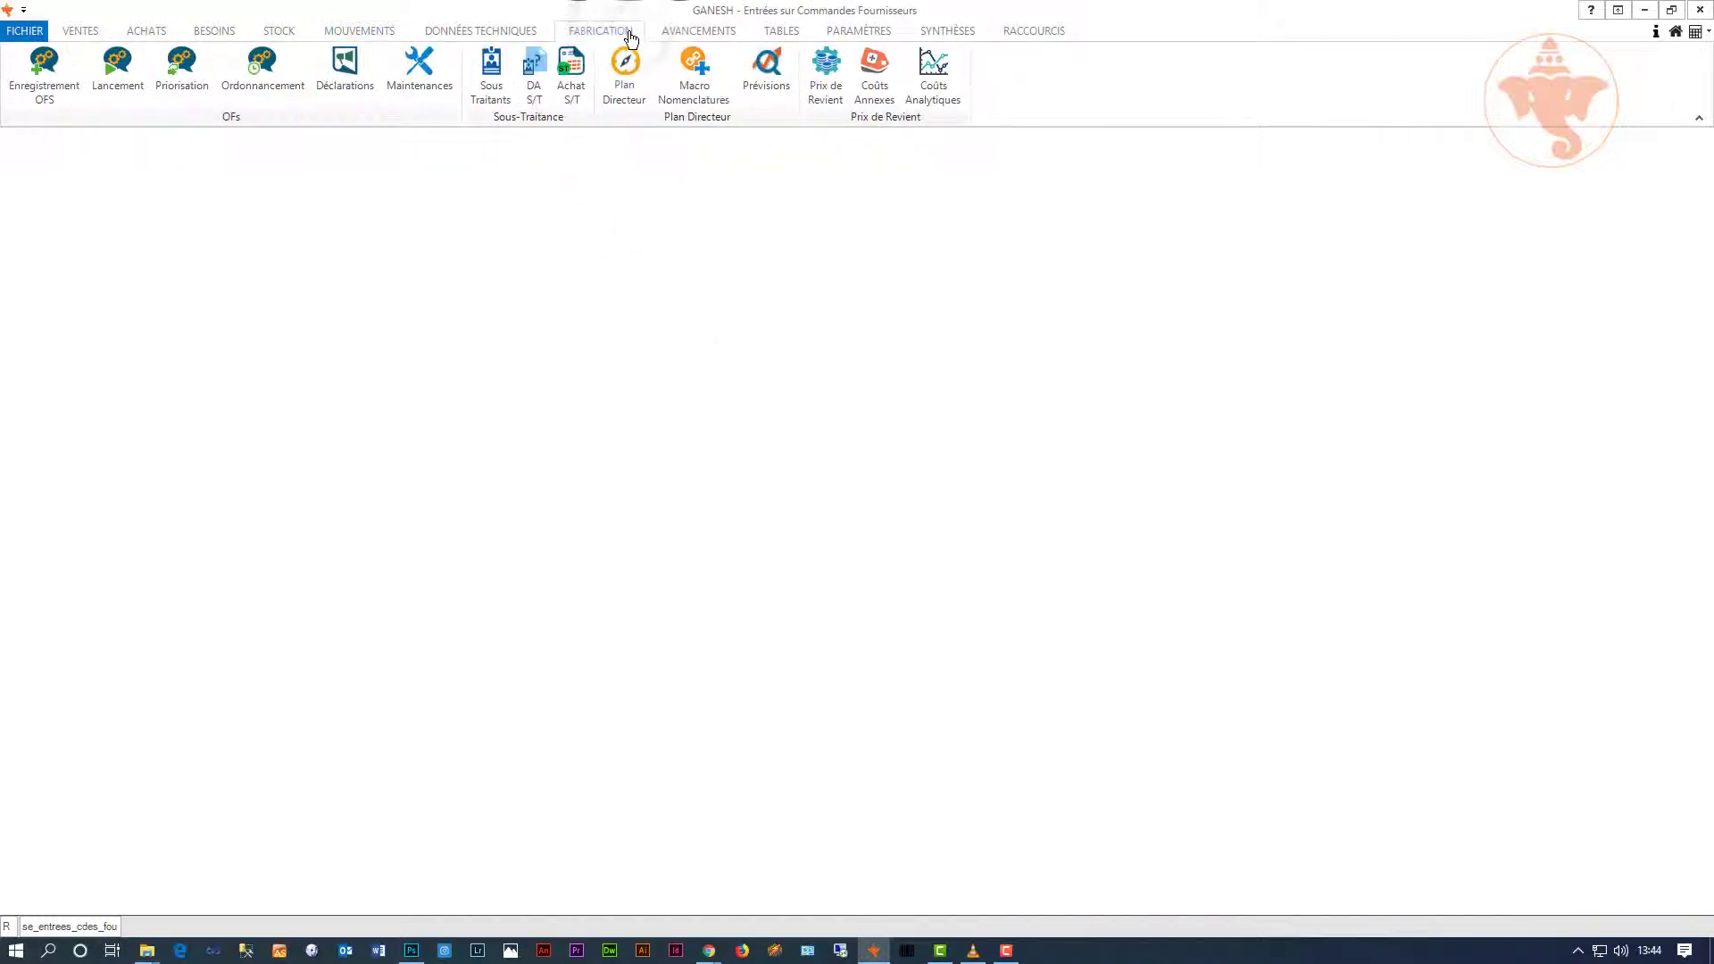
{"action": "left_click", "coordinate": [54, 82]}
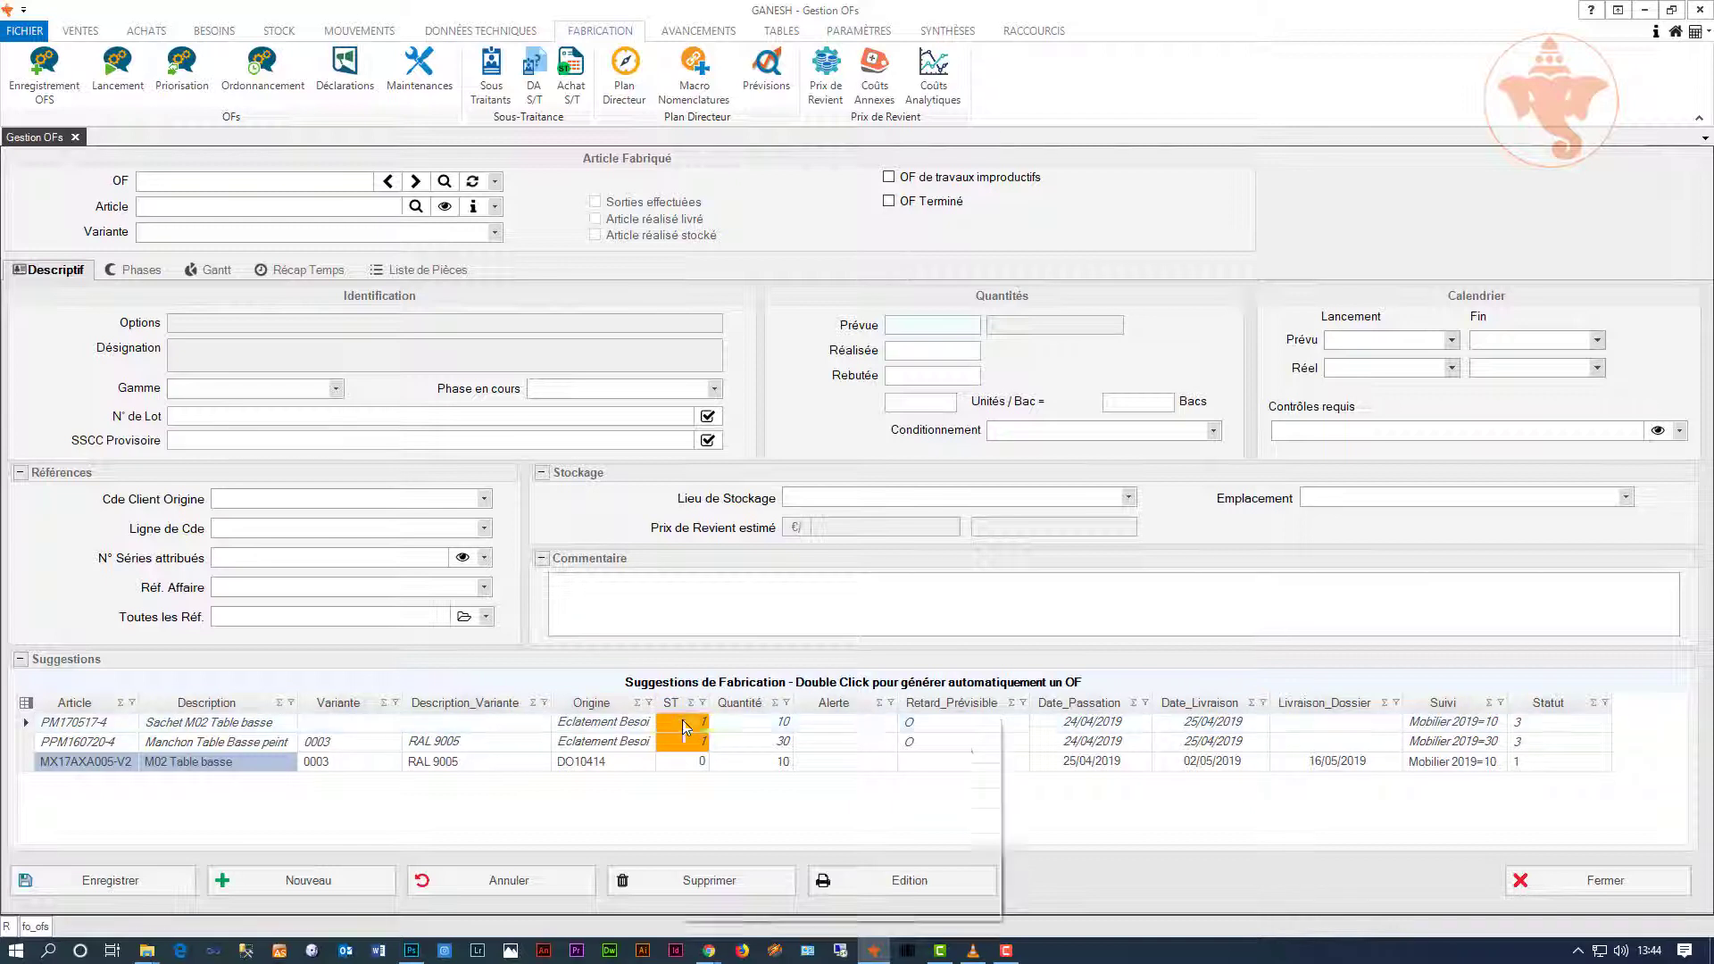
Step: Validate the sub-contracting suggestions so only the M02 Table basse manufacturing suggestion remains
{"action": "right_click", "coordinate": [684, 725]}
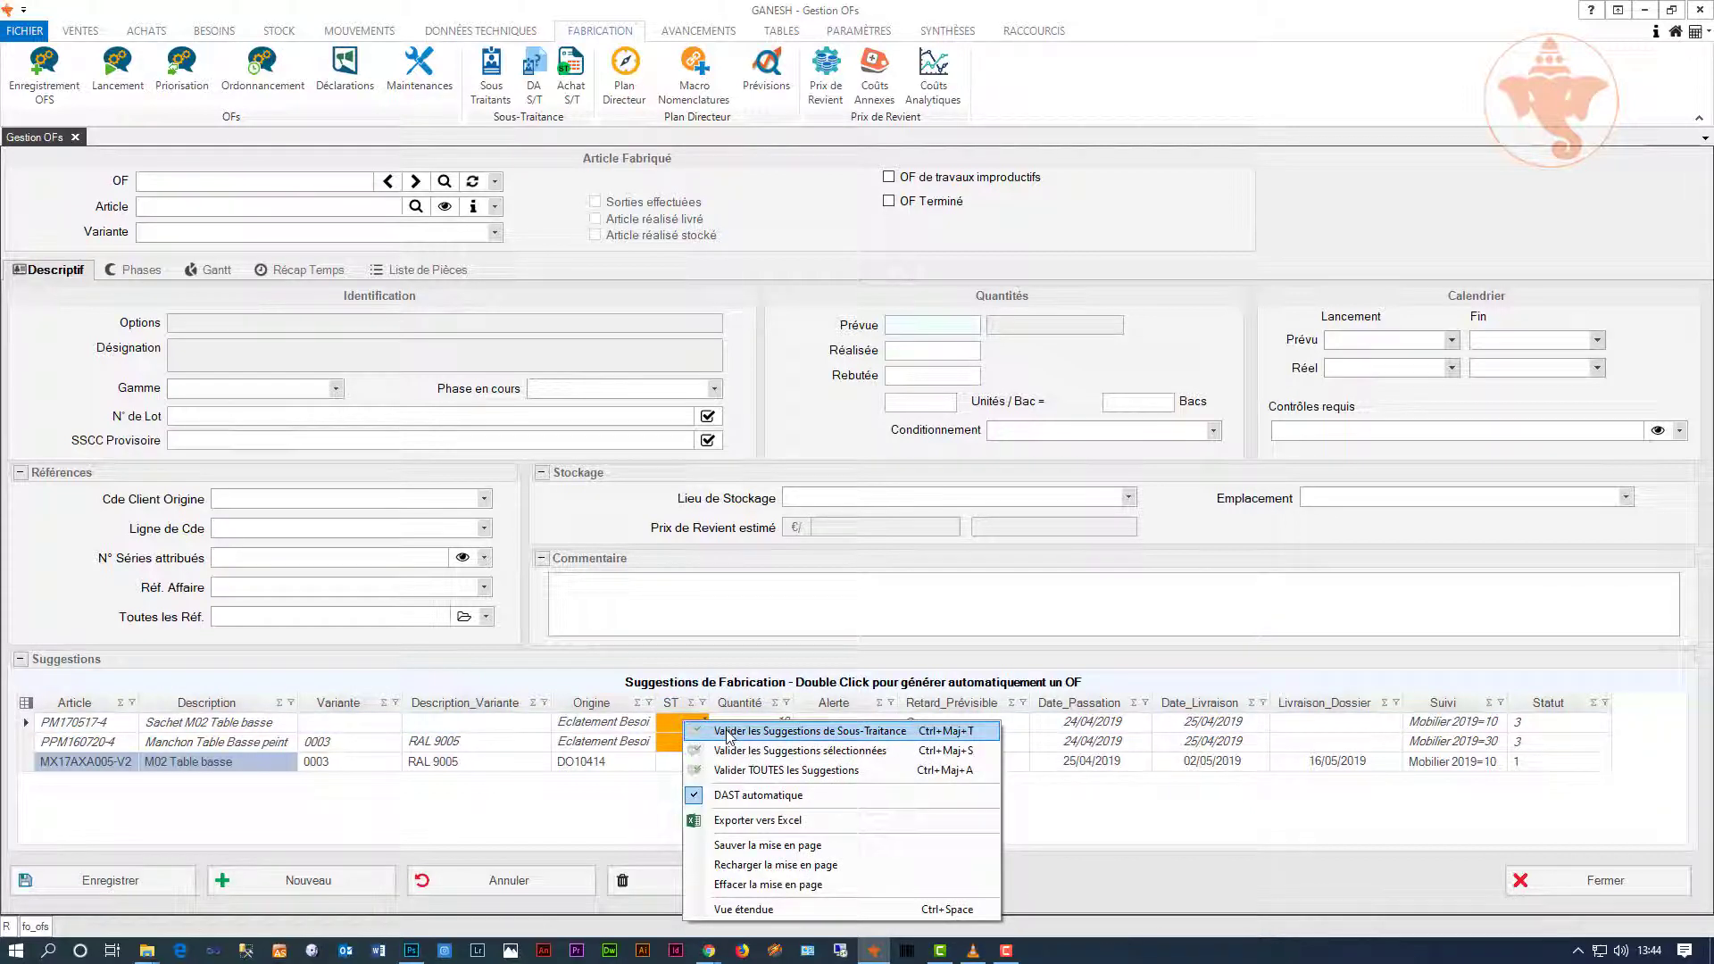
{"action": "left_click", "coordinate": [726, 732]}
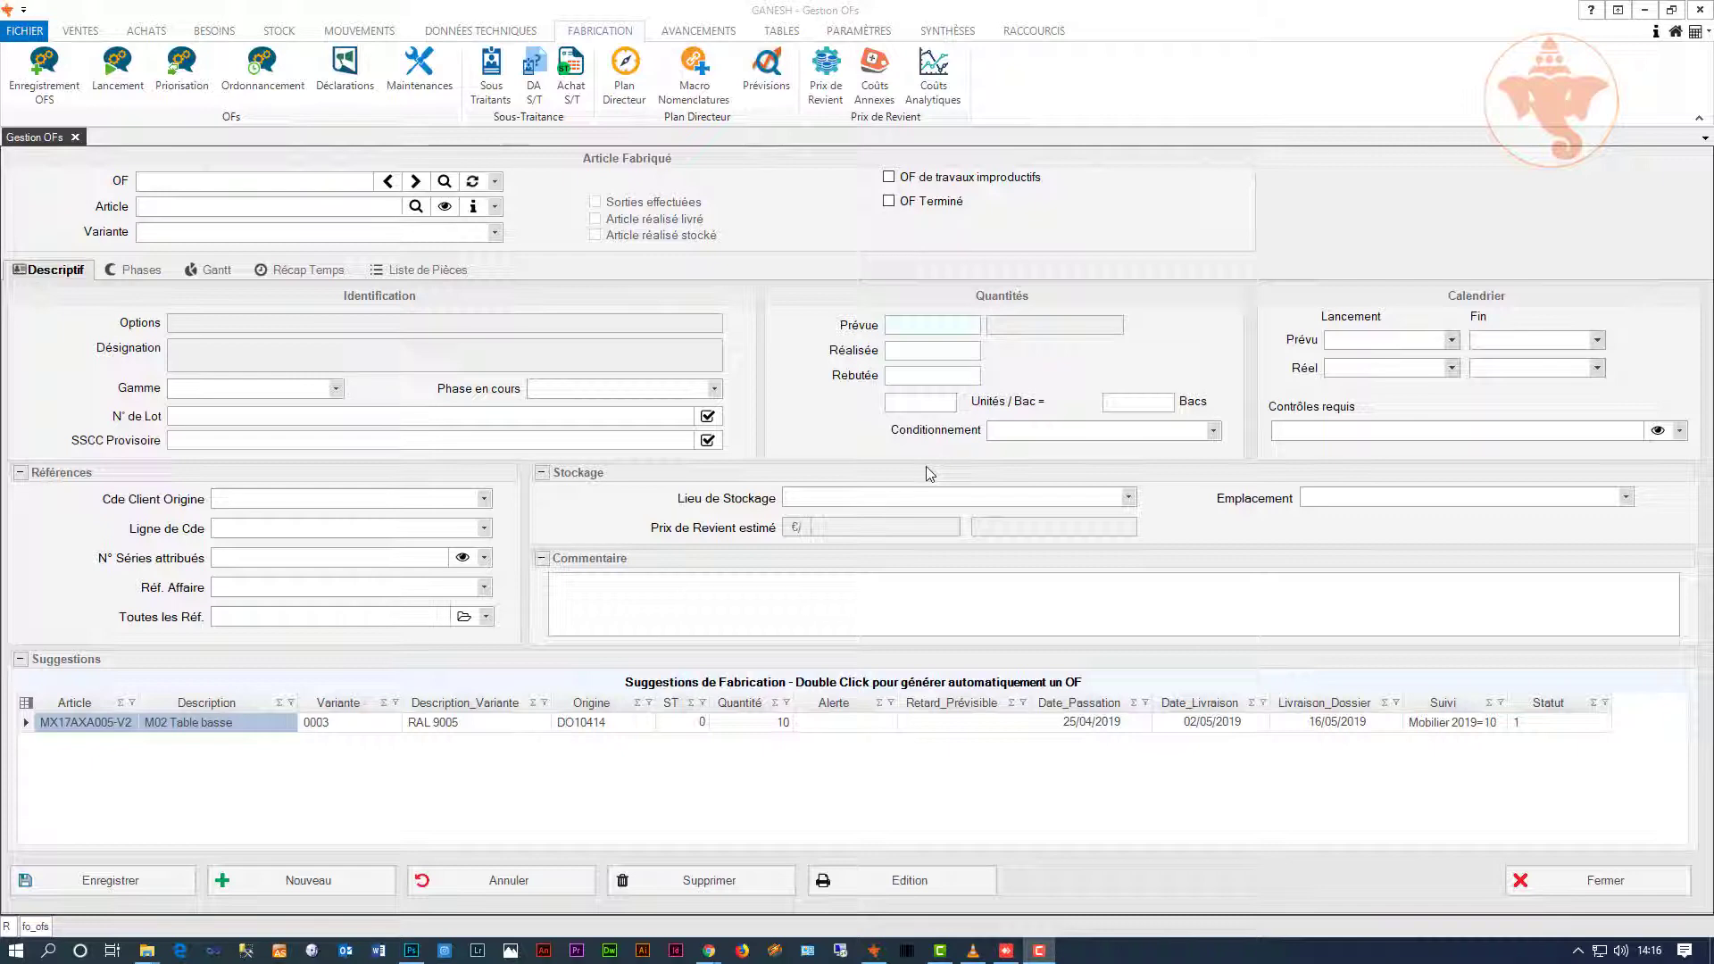
{"action": "left_click", "coordinate": [573, 76]}
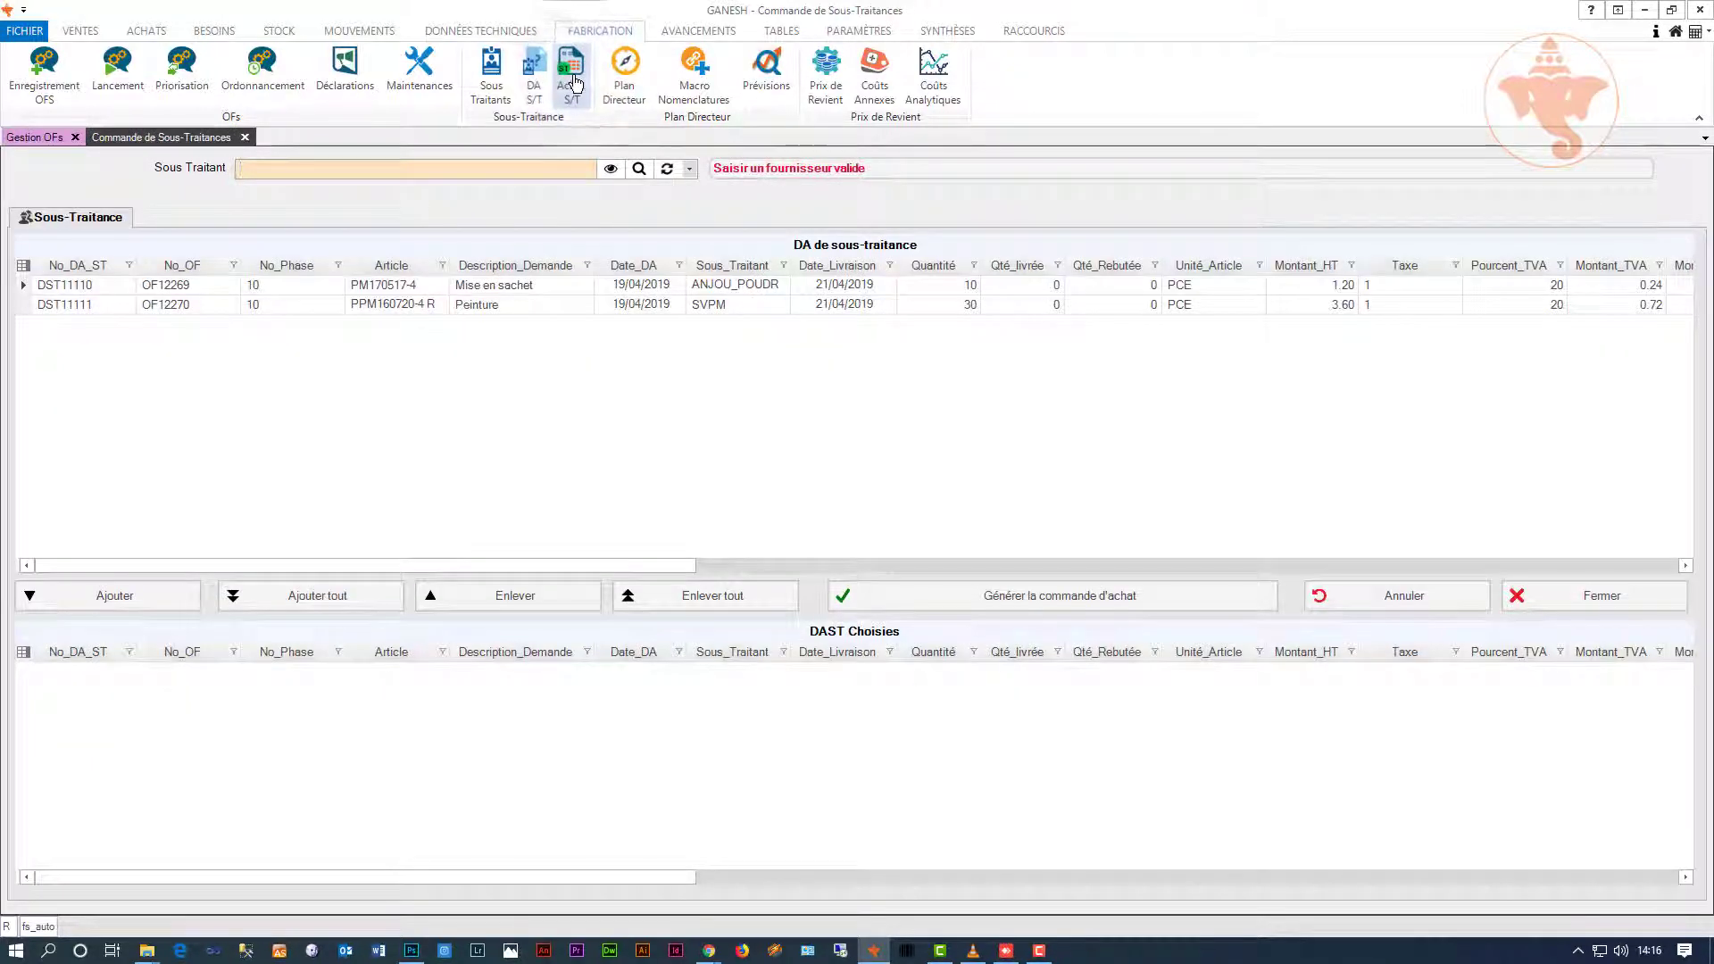
Step: Generate a sub-contracting purchase order for subcontractor ANJOU_POUDRAGE's requests
{"action": "left_click", "coordinate": [691, 170]}
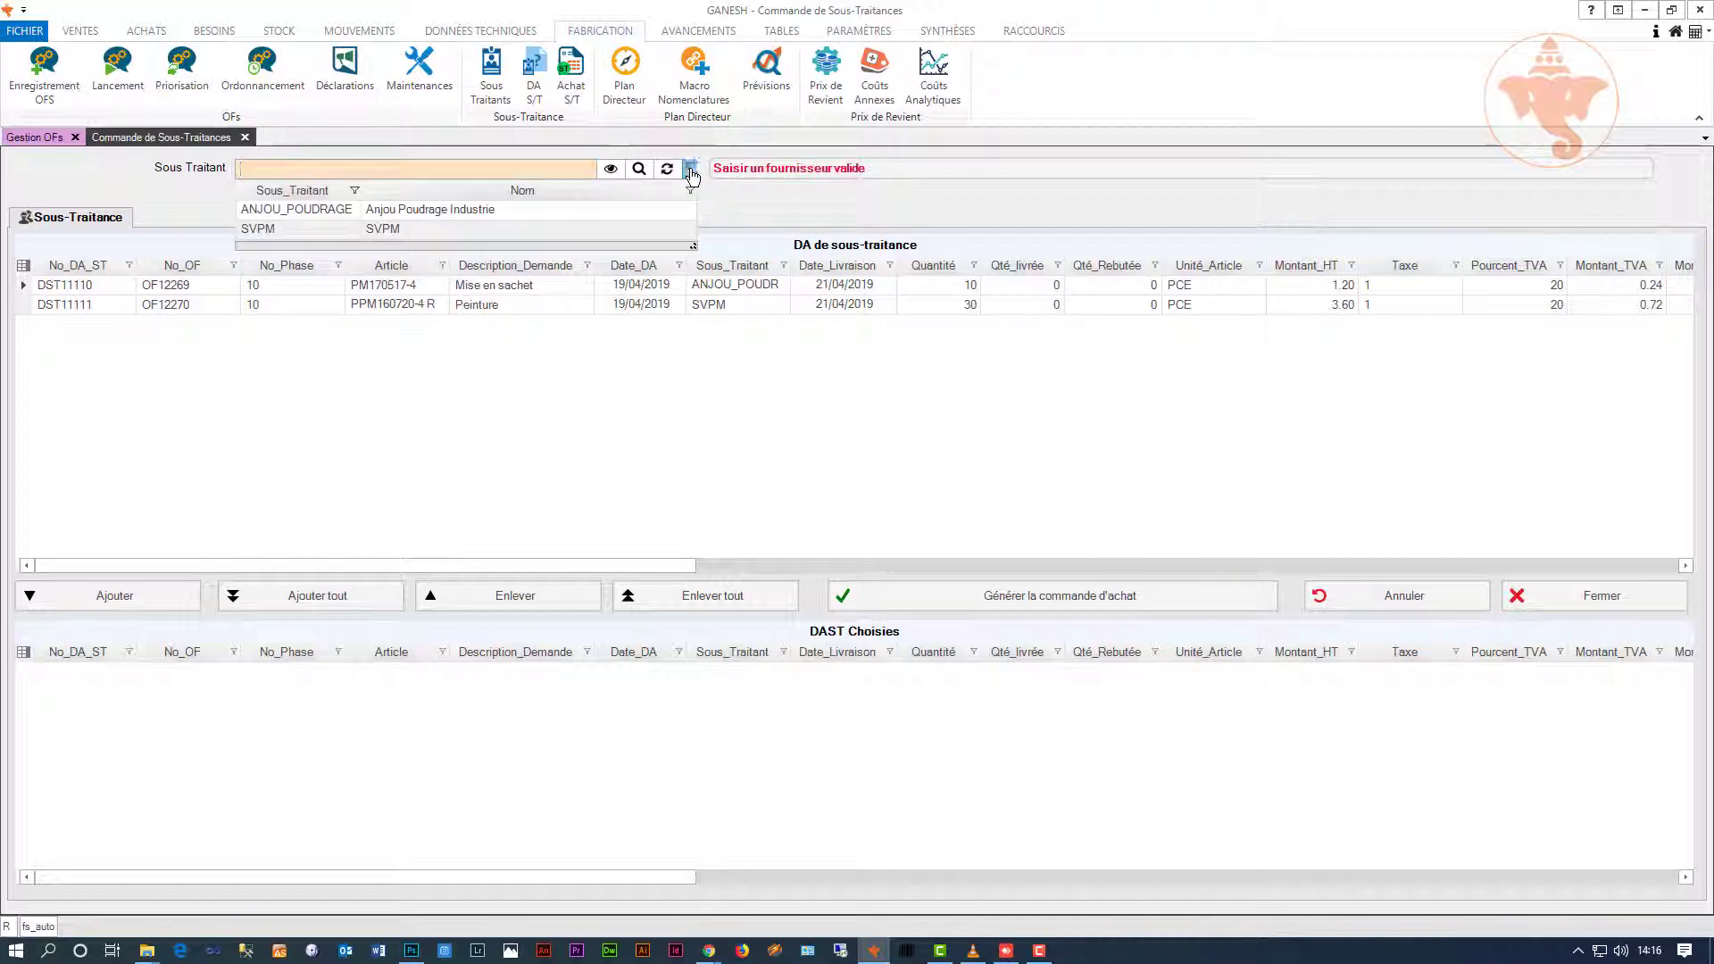
{"action": "left_click", "coordinate": [502, 211]}
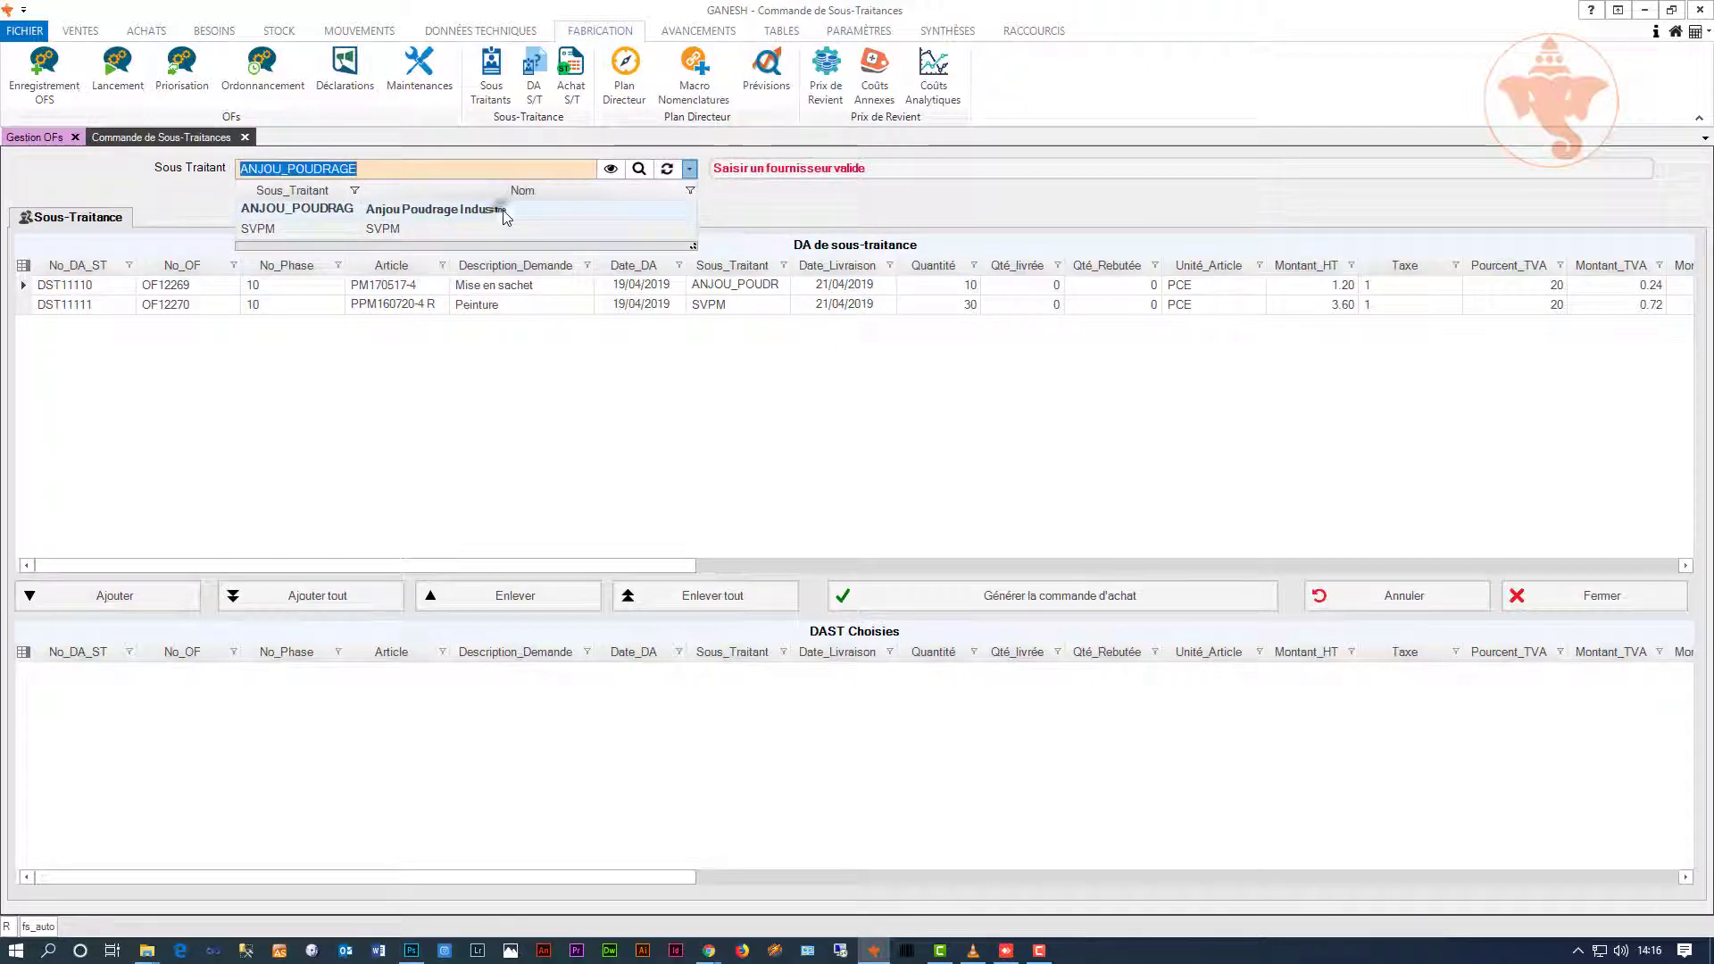
{"action": "left_click", "coordinate": [344, 598]}
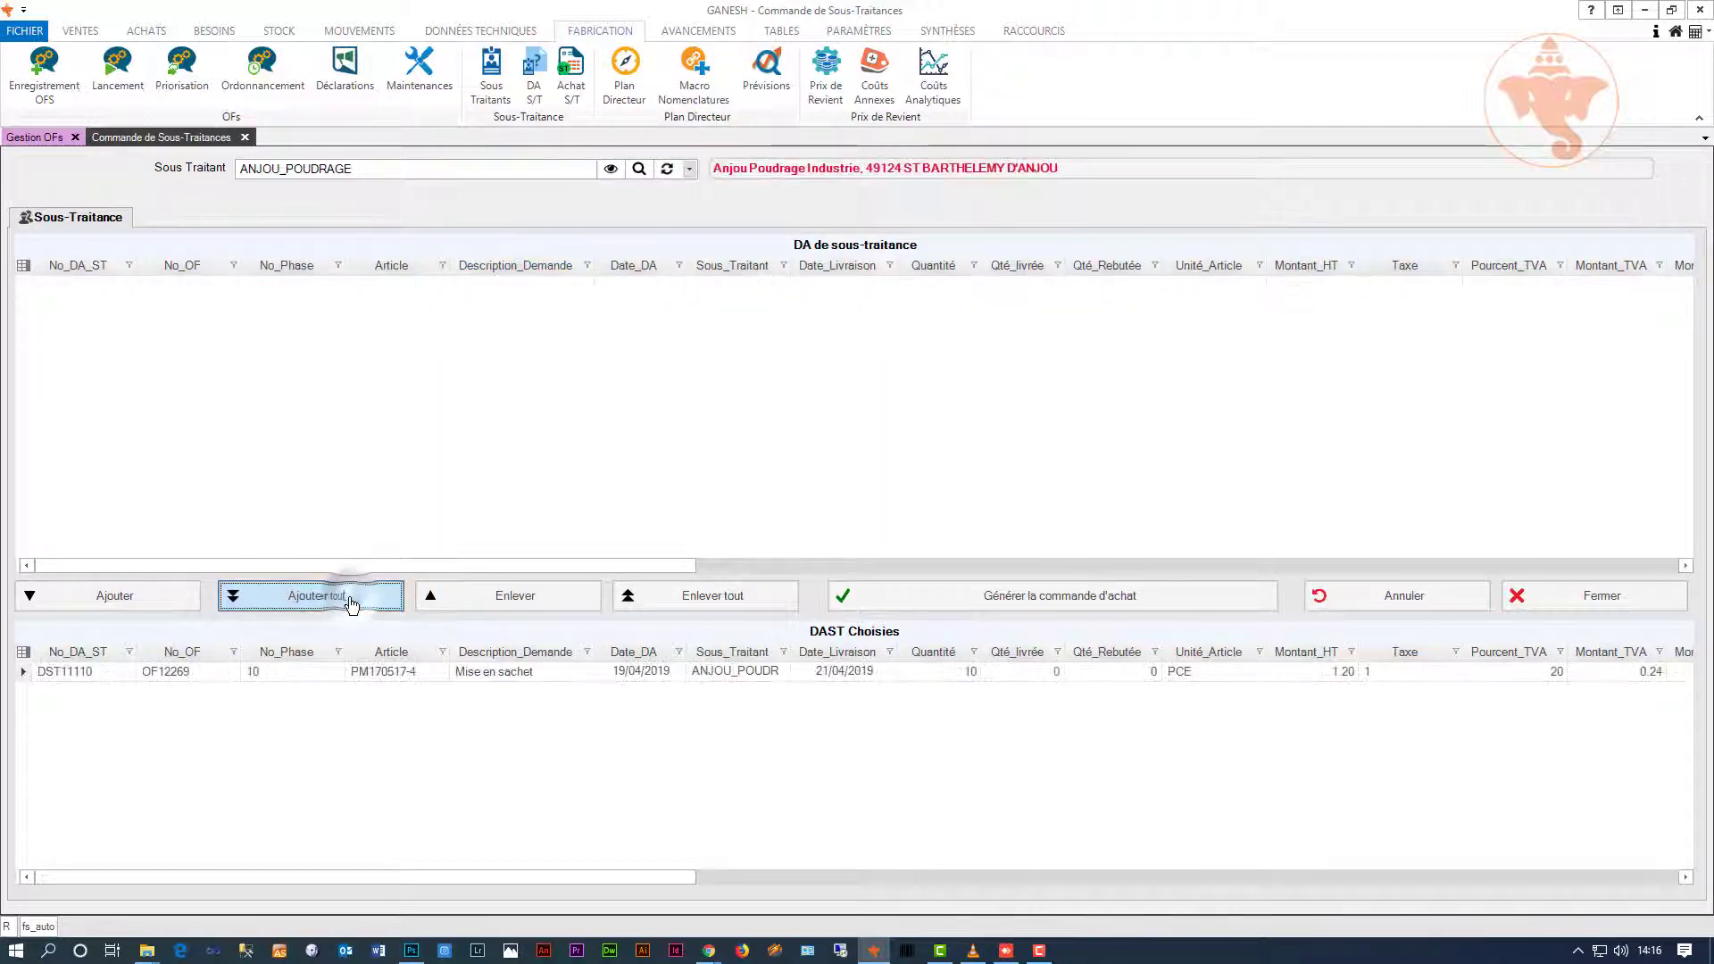
{"action": "left_click", "coordinate": [891, 605]}
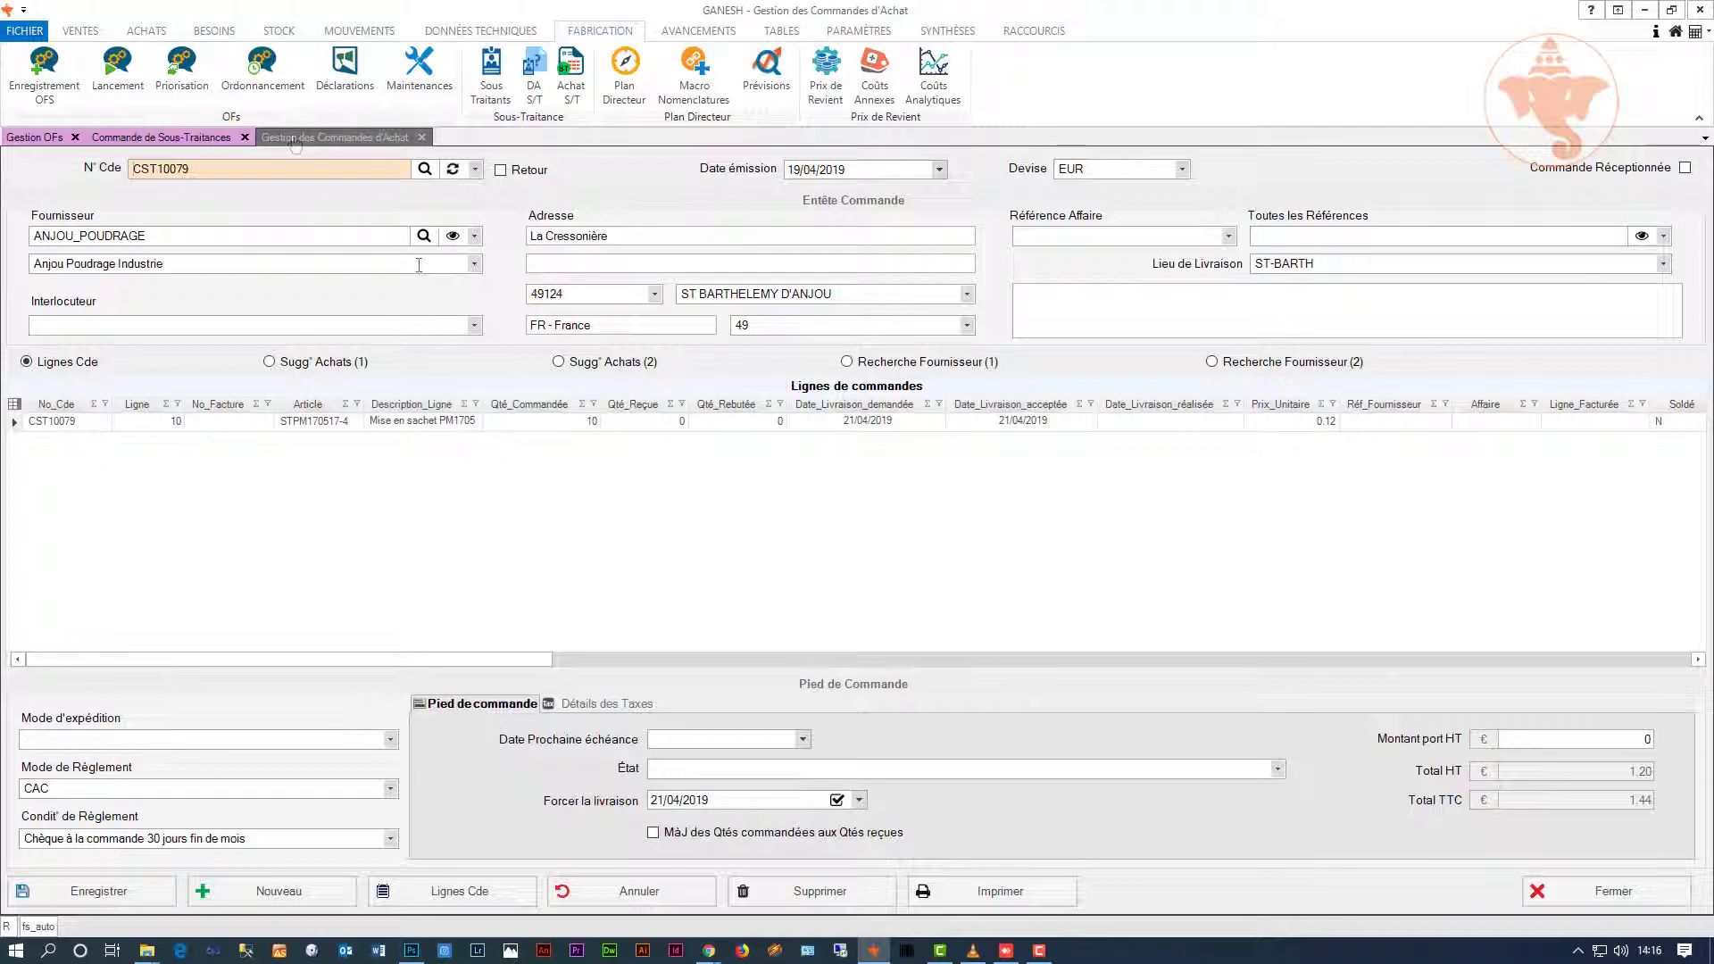
Step: Generate SVPM's sub-contracting purchase order, print it, and close the print preview
{"action": "left_click", "coordinate": [221, 139]}
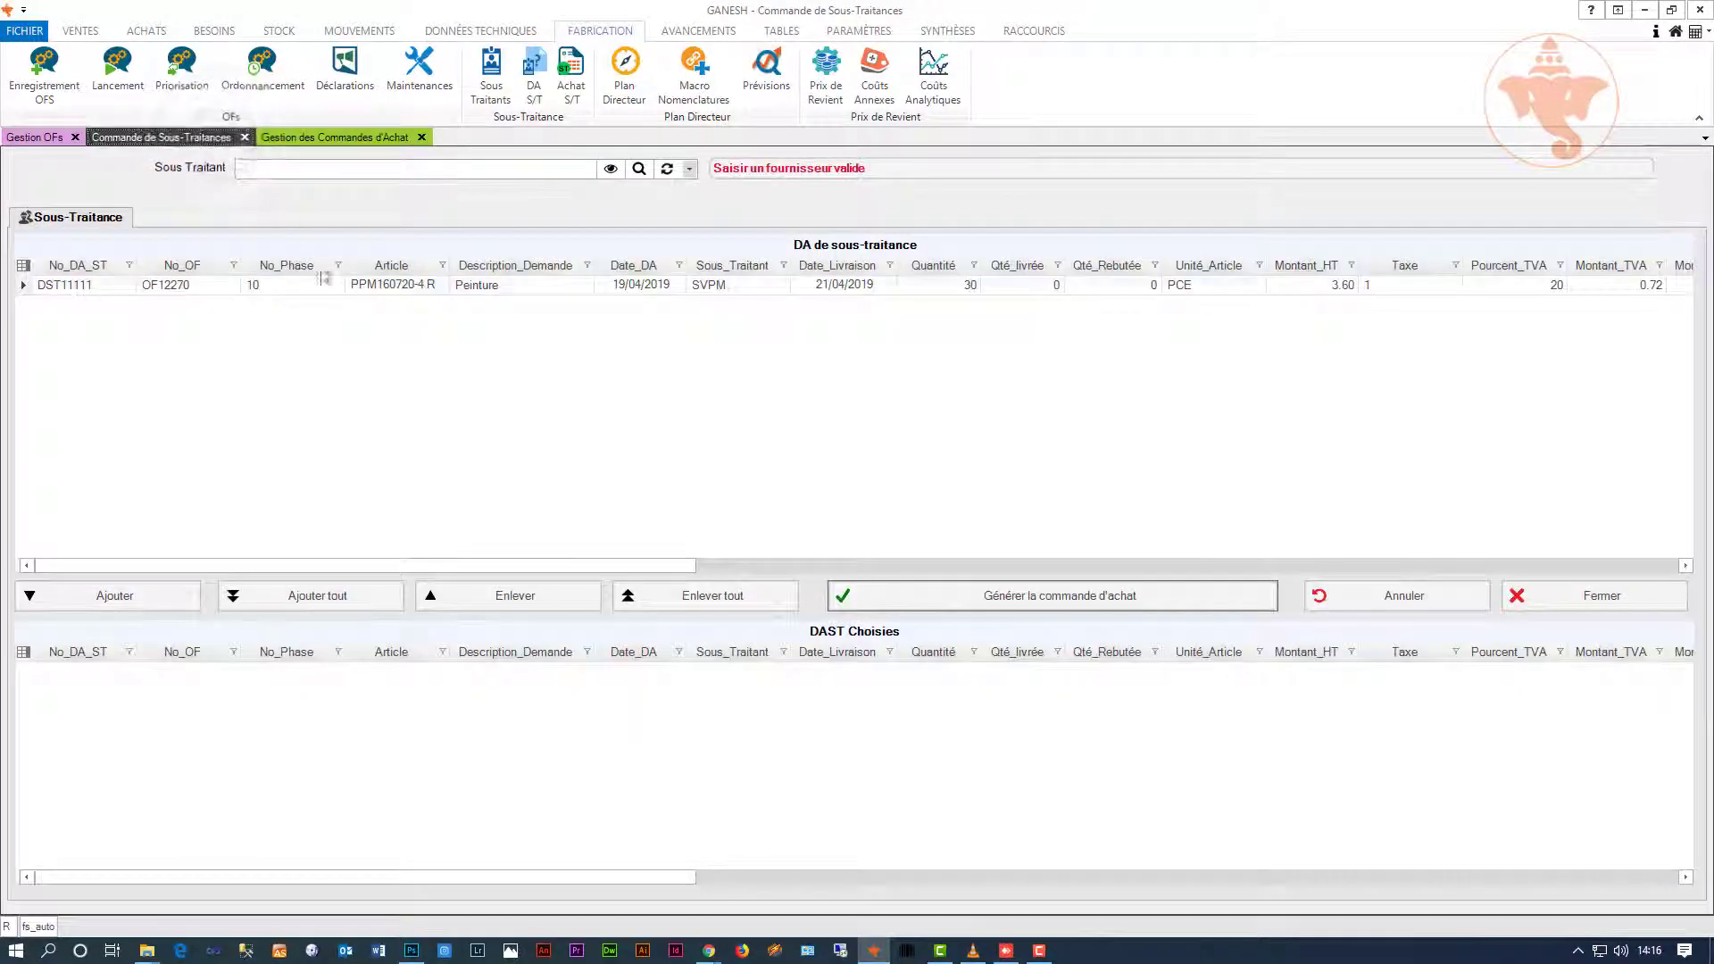
{"action": "left_click", "coordinate": [688, 173]}
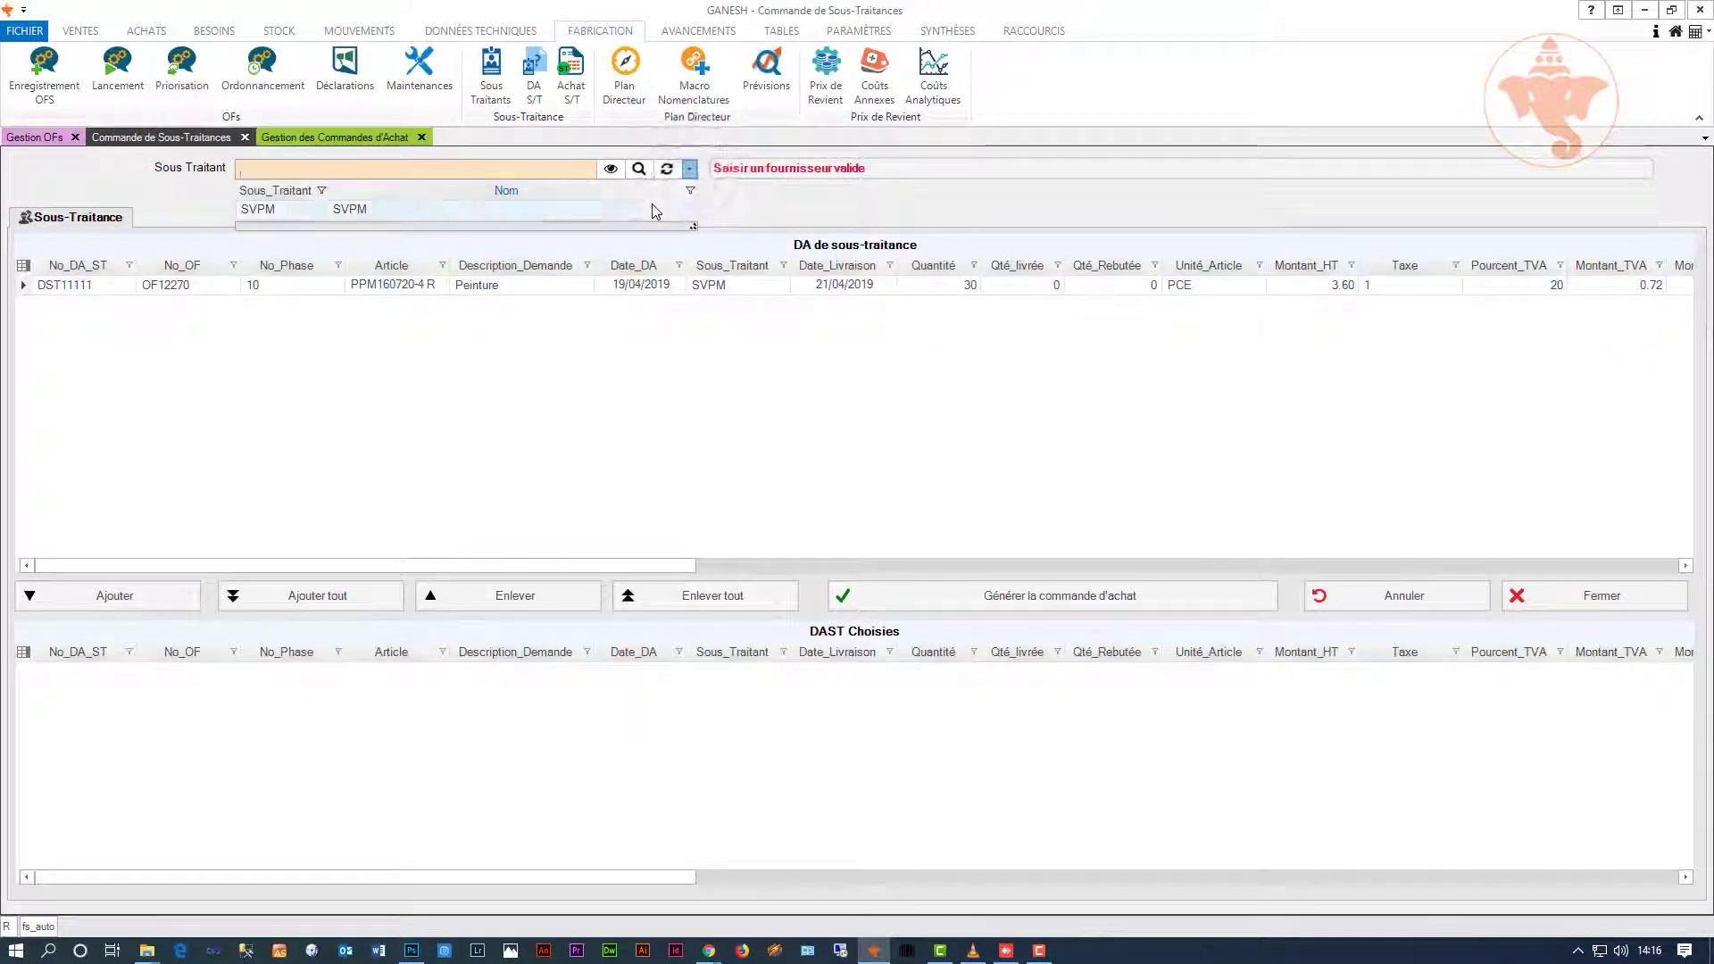
{"action": "left_click", "coordinate": [654, 207]}
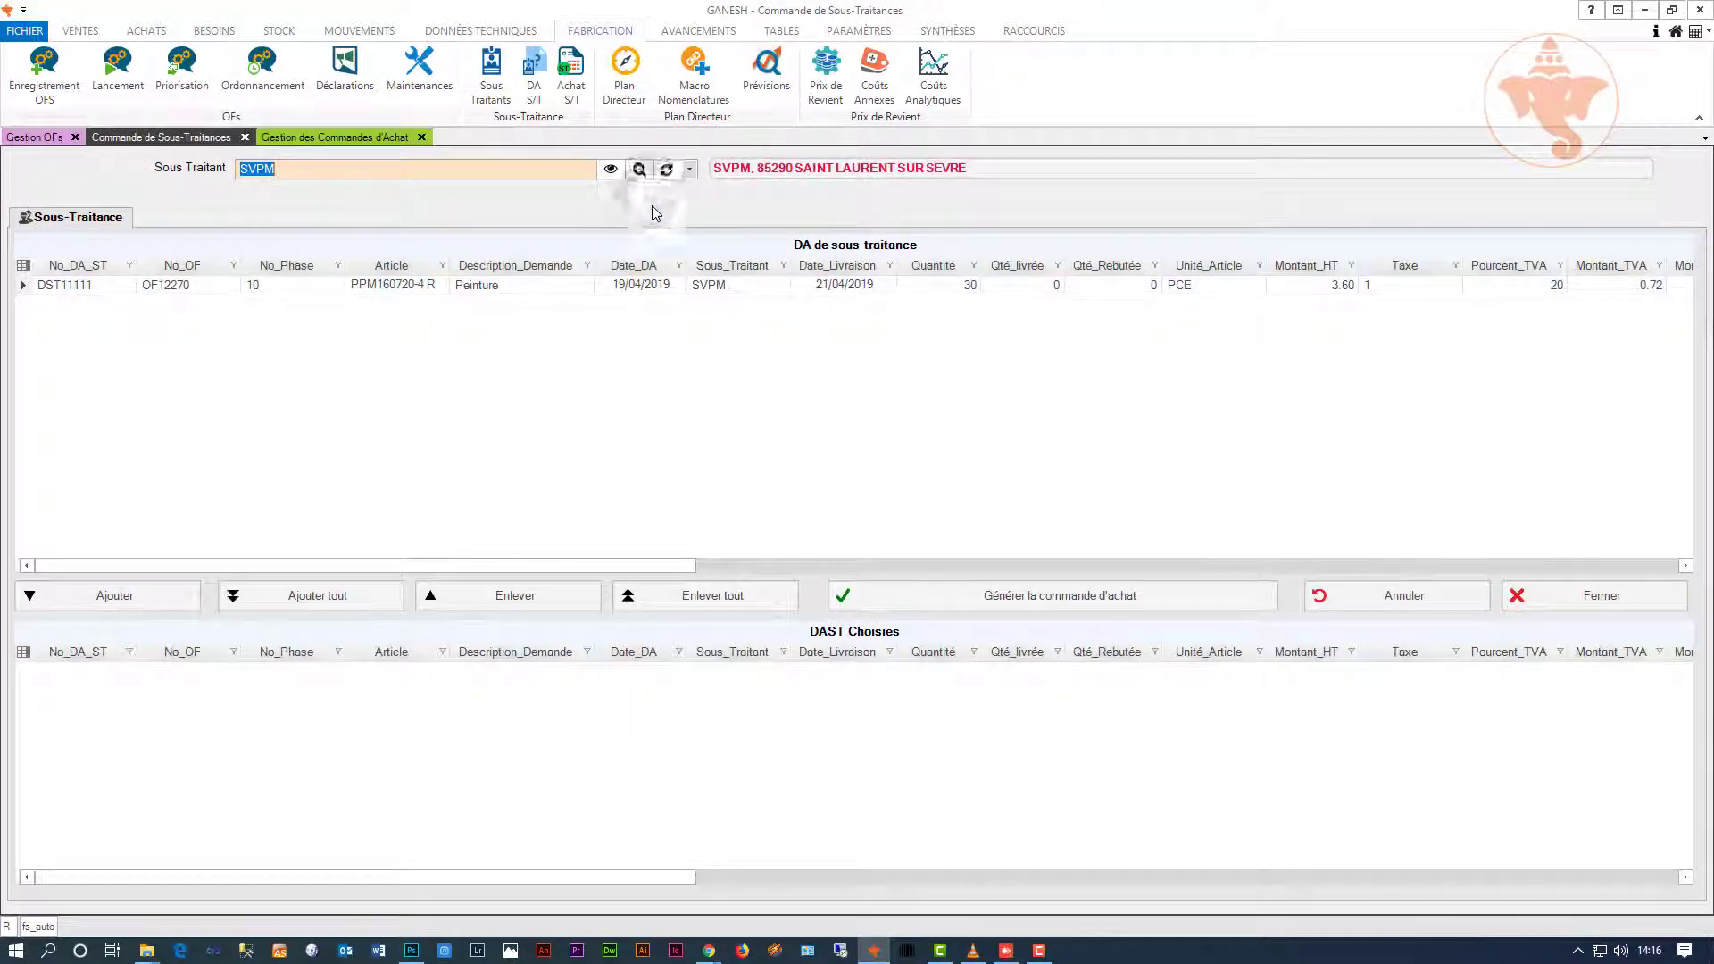
{"action": "left_click", "coordinate": [357, 595]}
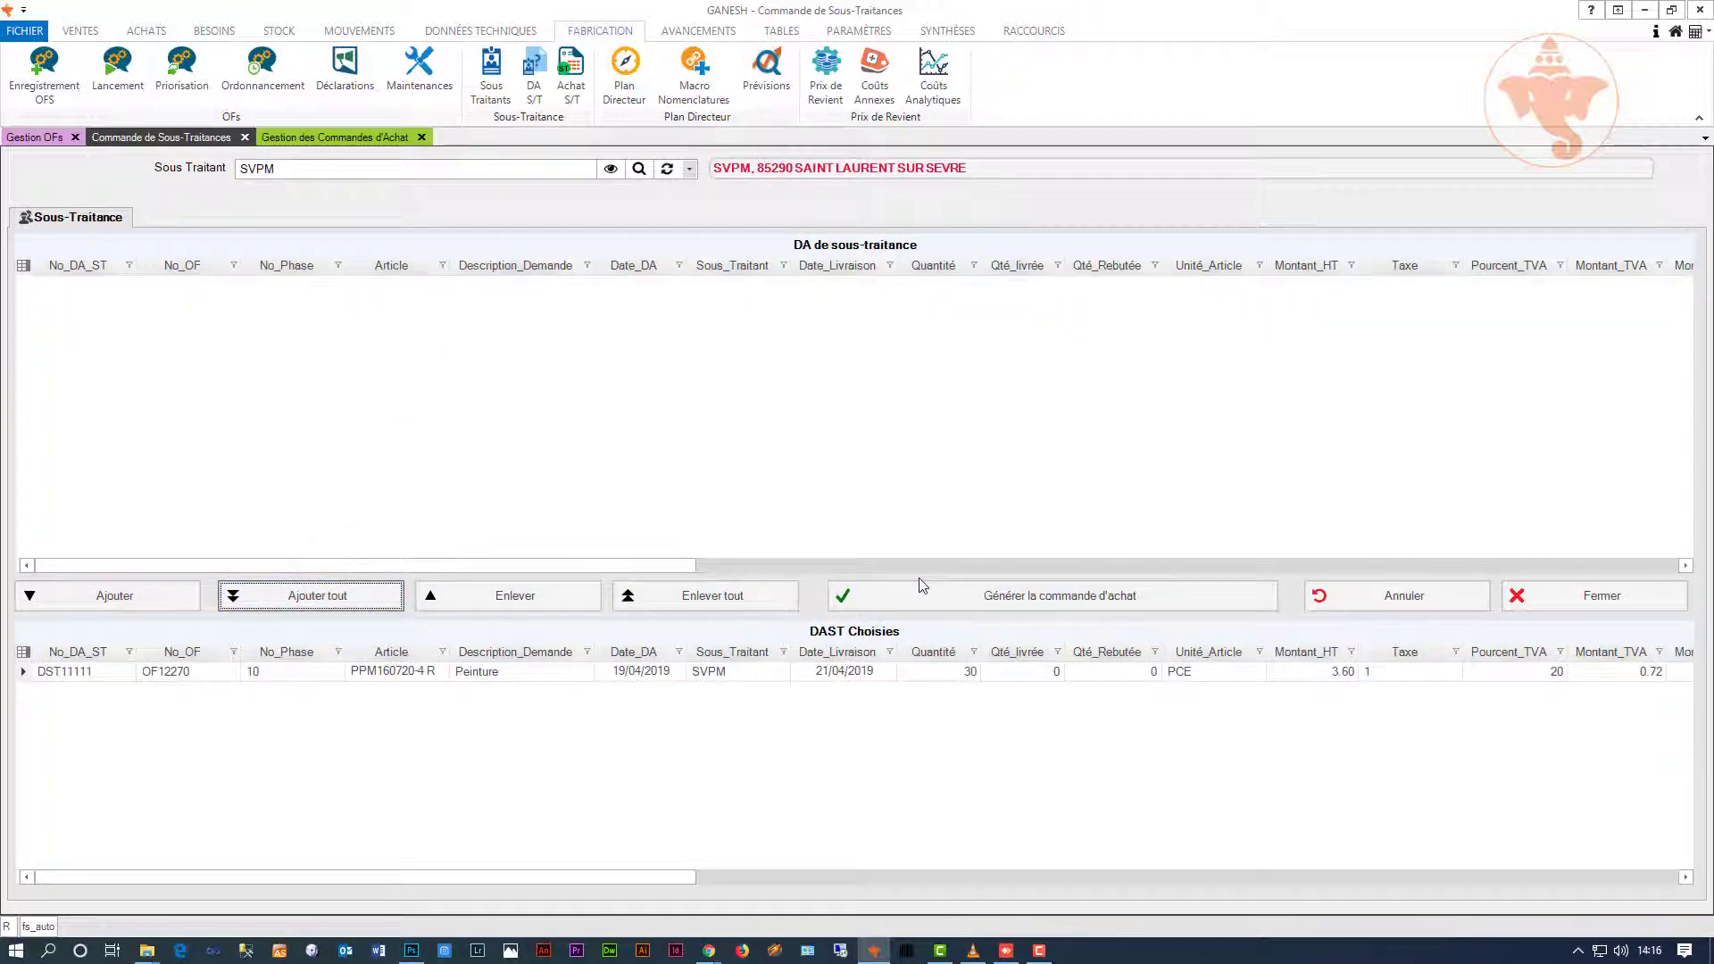
{"action": "left_click", "coordinate": [939, 598]}
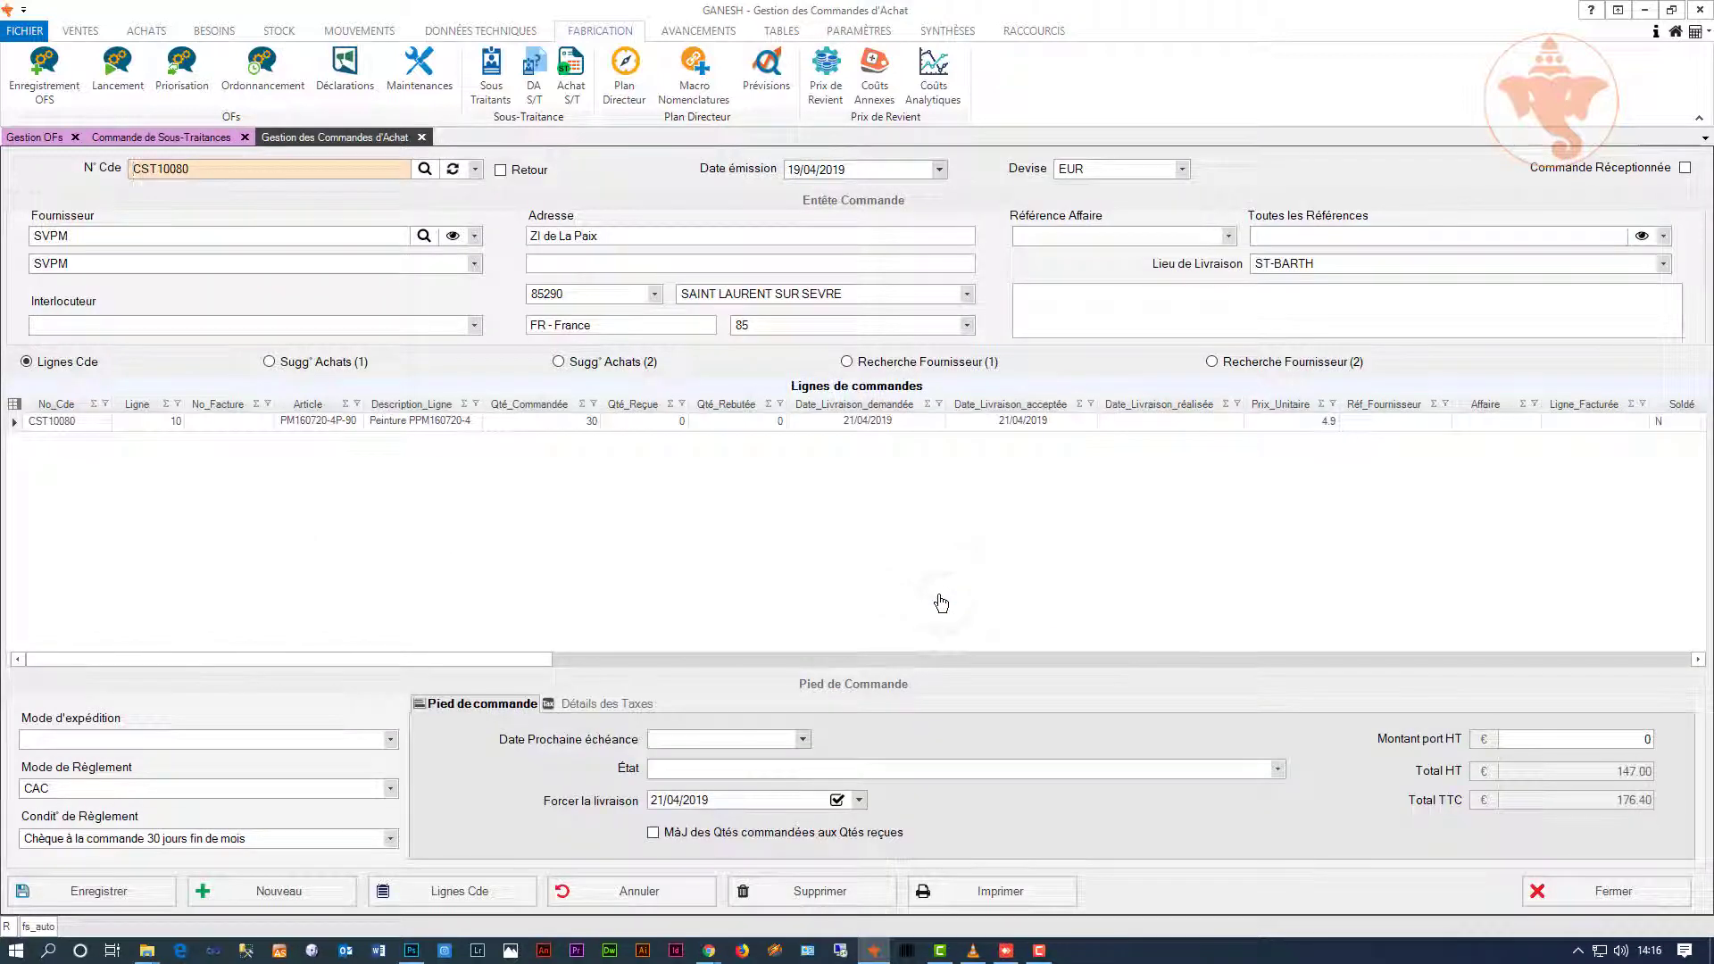
{"action": "left_click", "coordinate": [971, 893]}
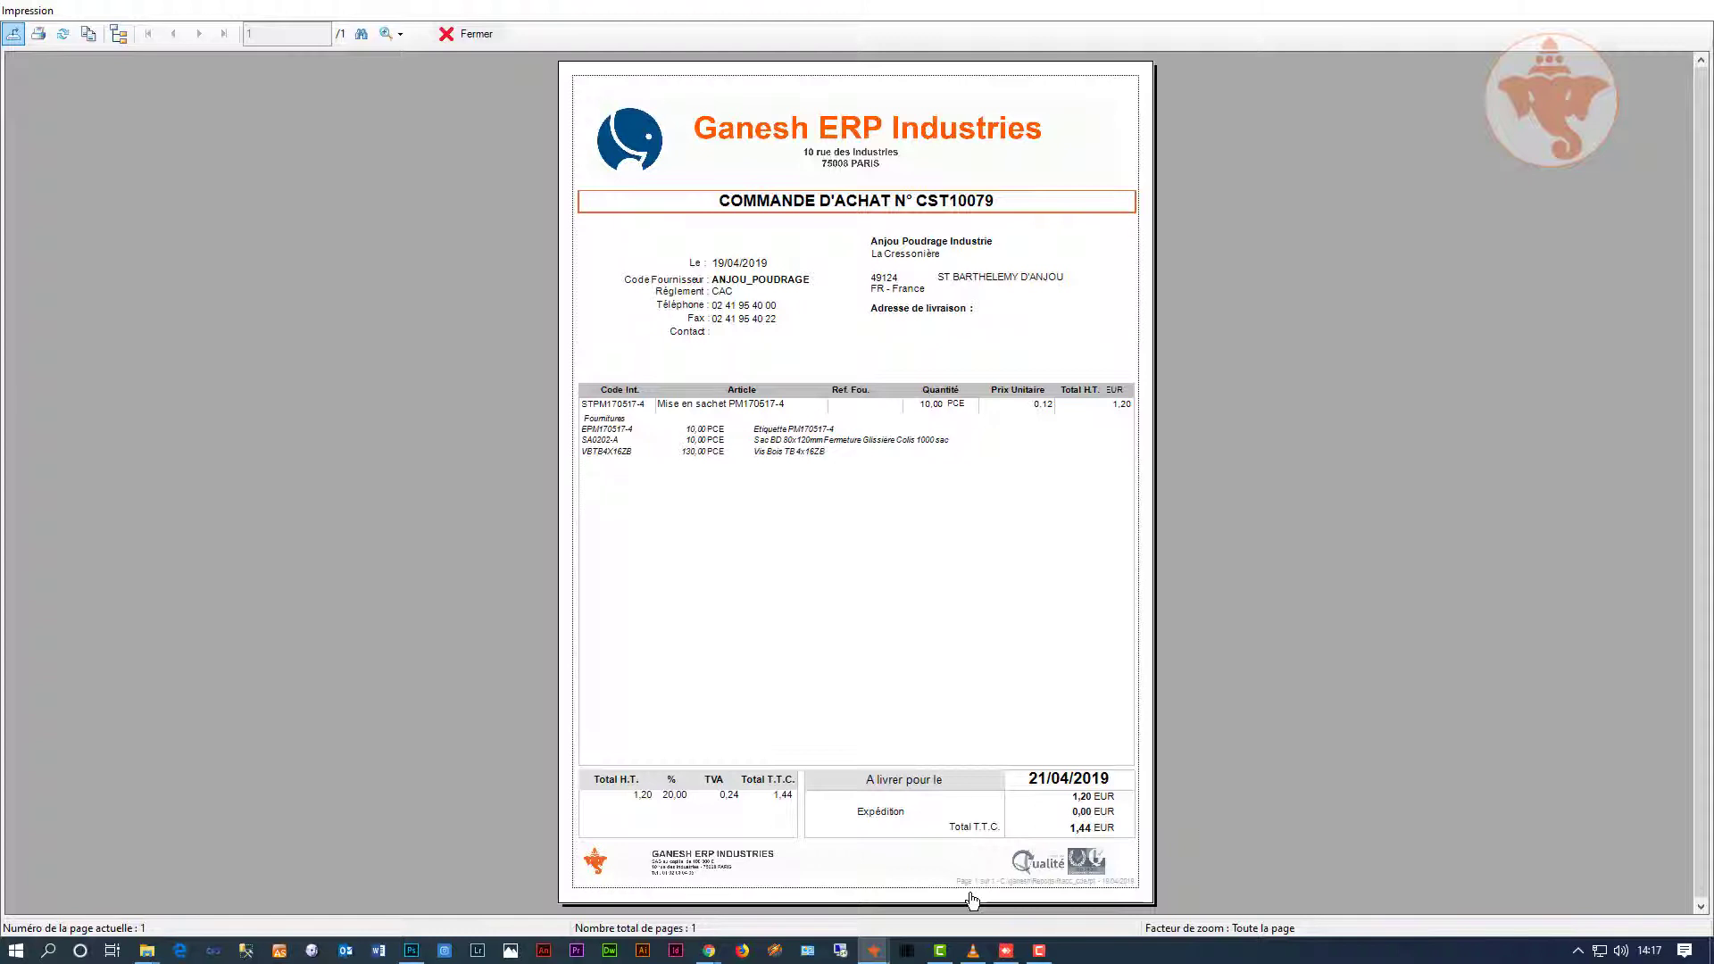
{"action": "left_click", "coordinate": [487, 40]}
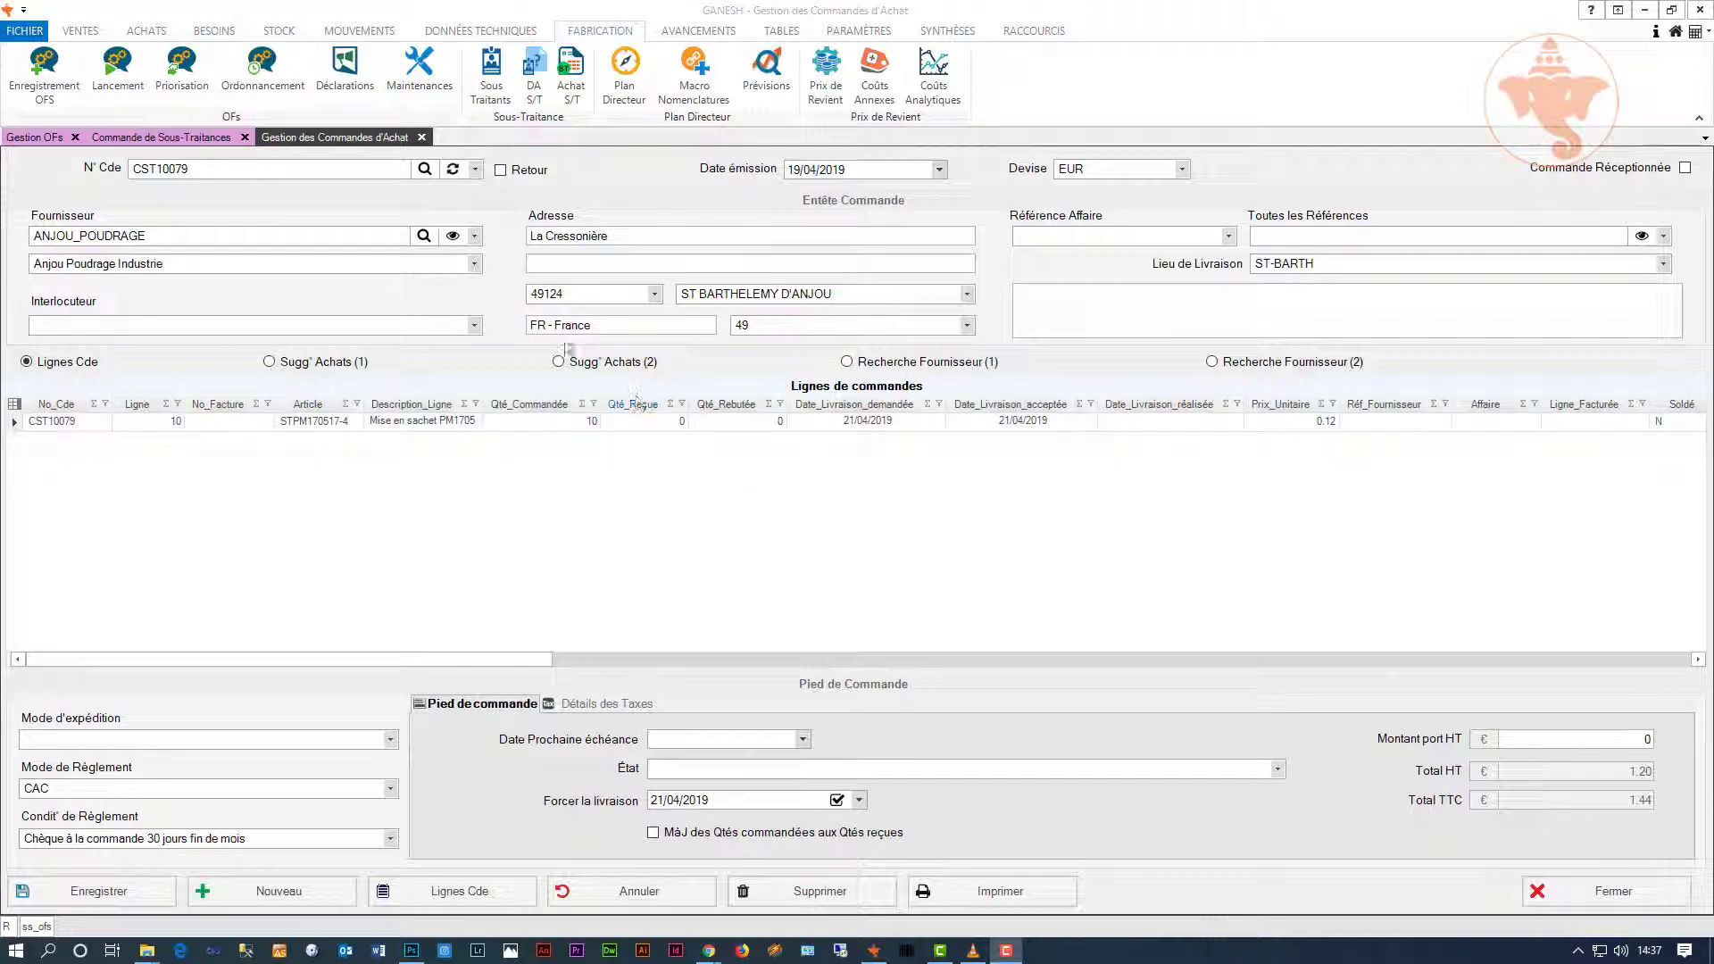
Step: Record the goods receipt of 30 pieces for supplier order CST10082
{"action": "left_click", "coordinate": [357, 30]}
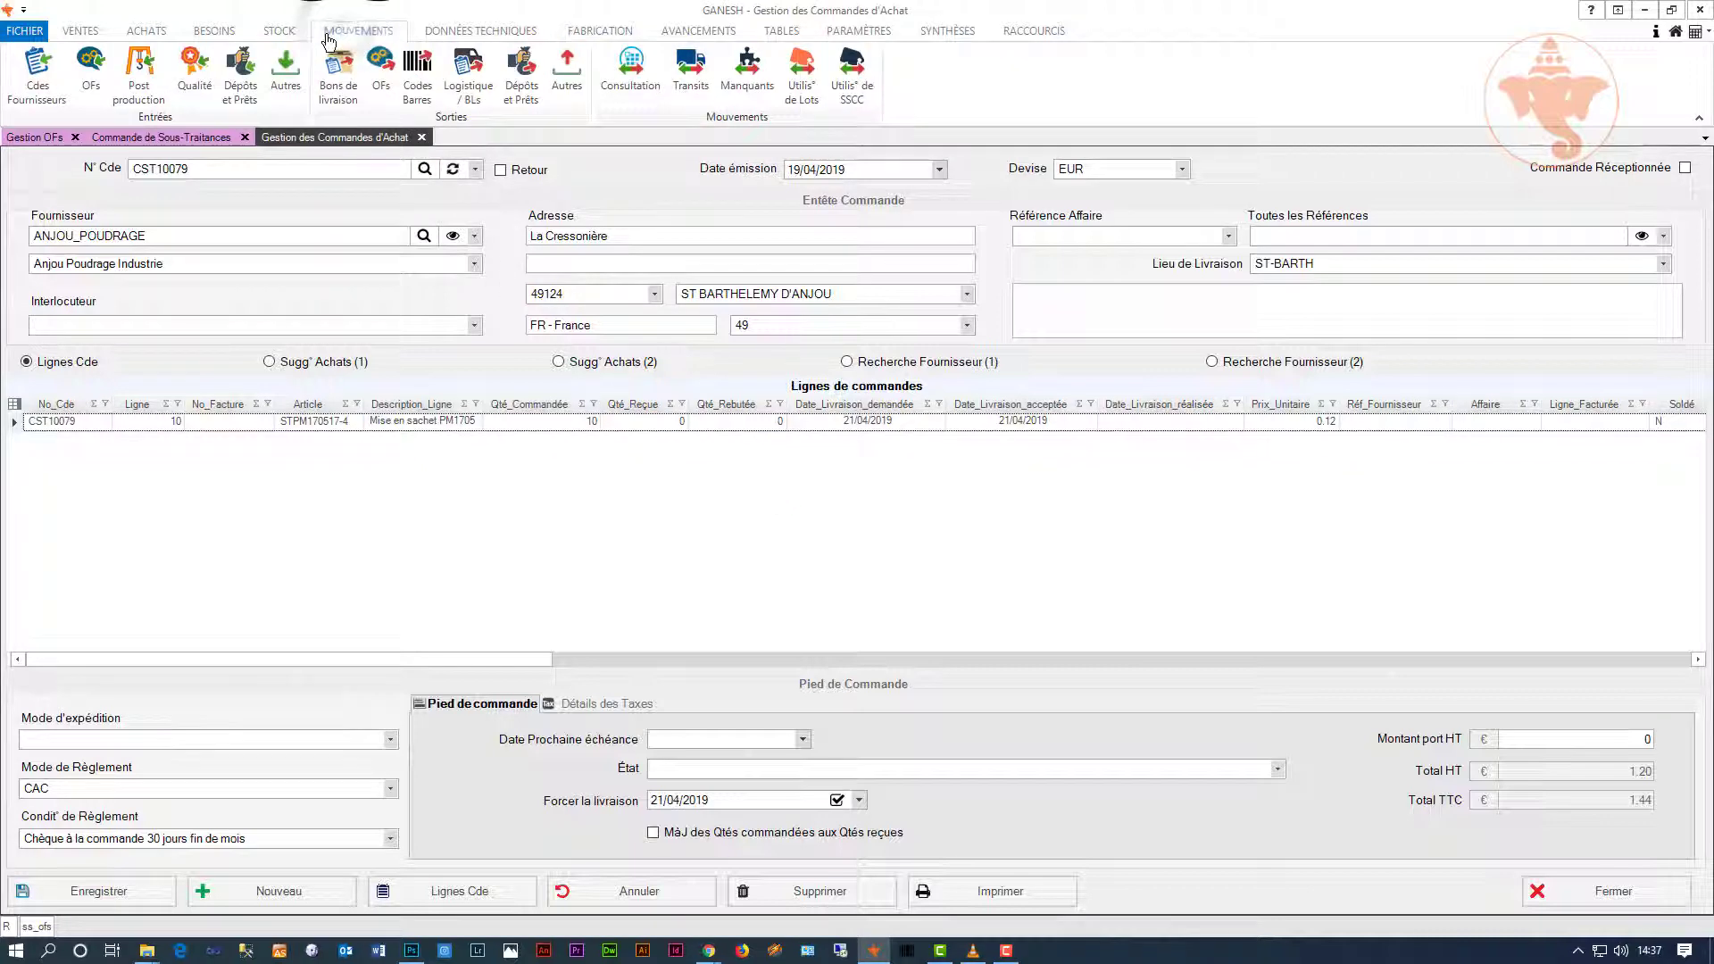
{"action": "left_click", "coordinate": [38, 71]}
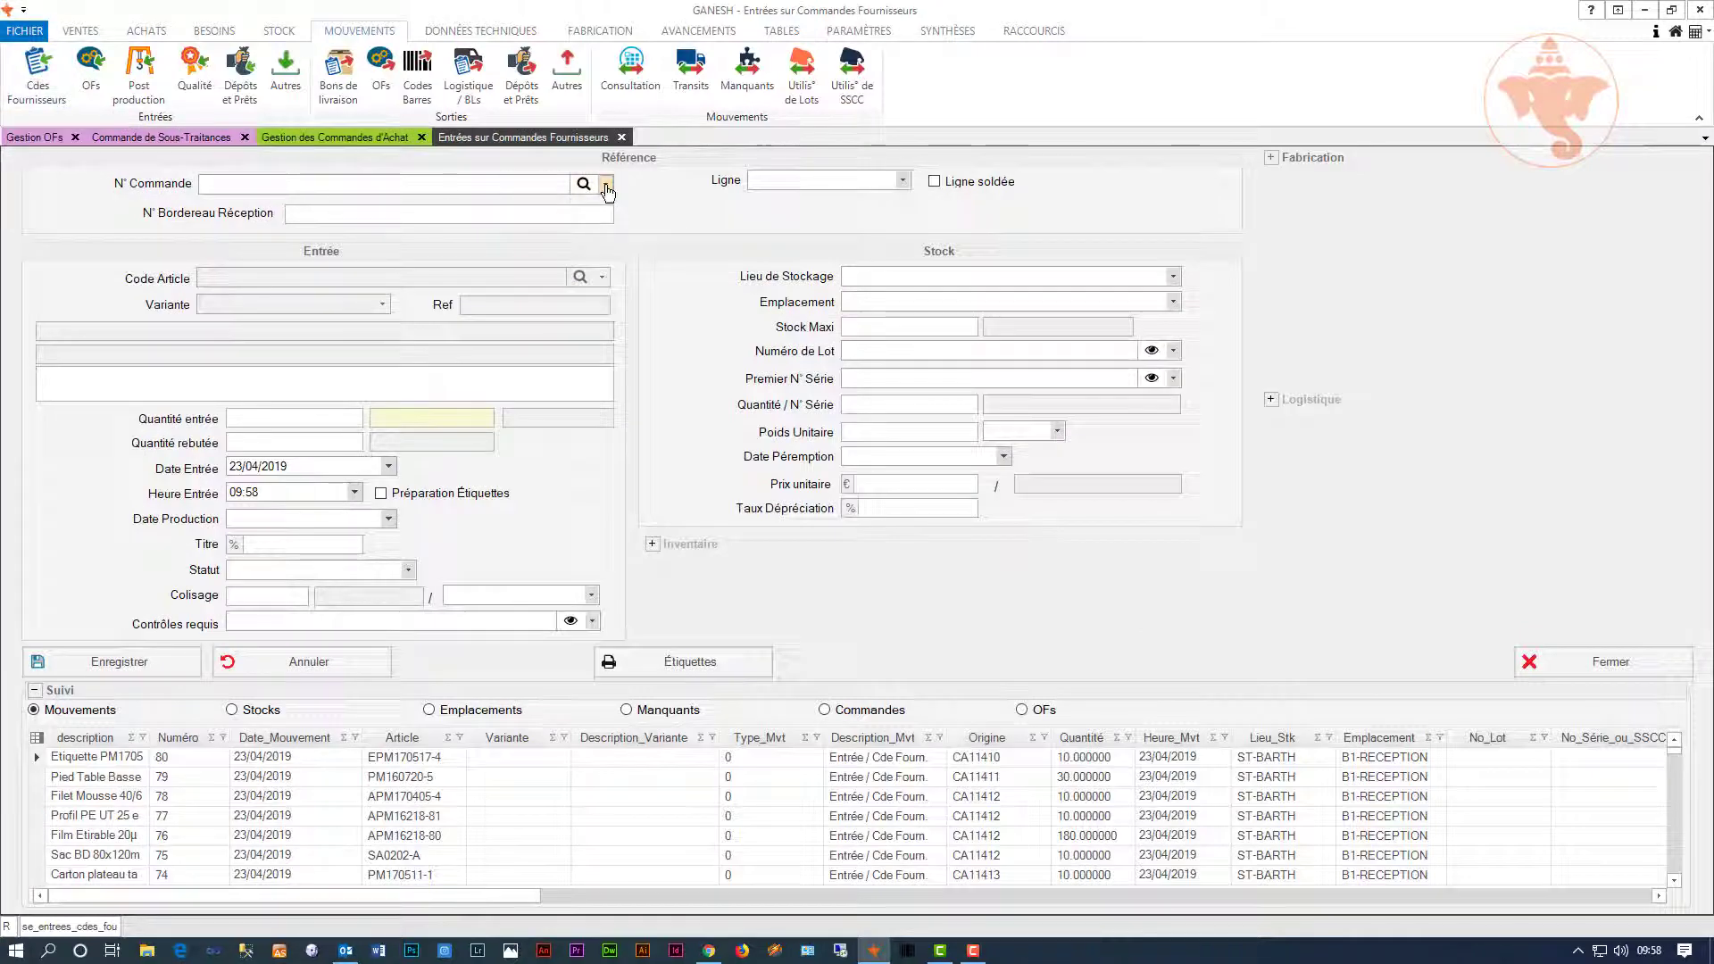
{"action": "left_click", "coordinate": [583, 185]}
{"action": "left_click", "coordinate": [533, 223]}
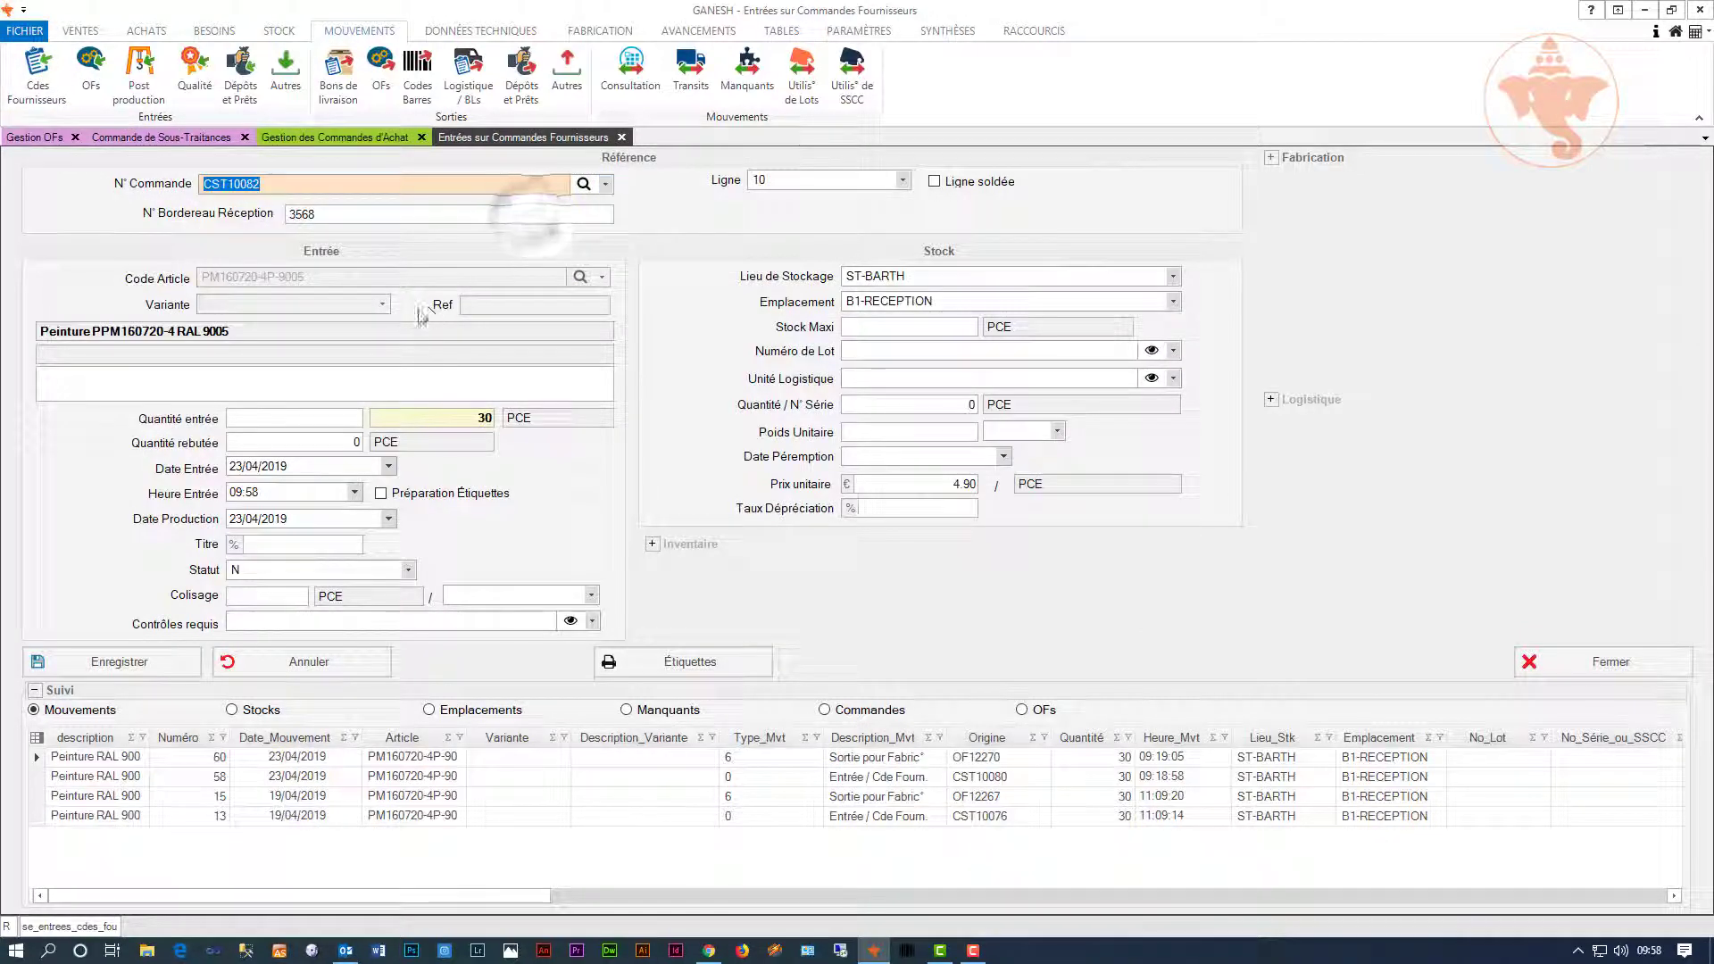
{"action": "left_click", "coordinate": [340, 420]}
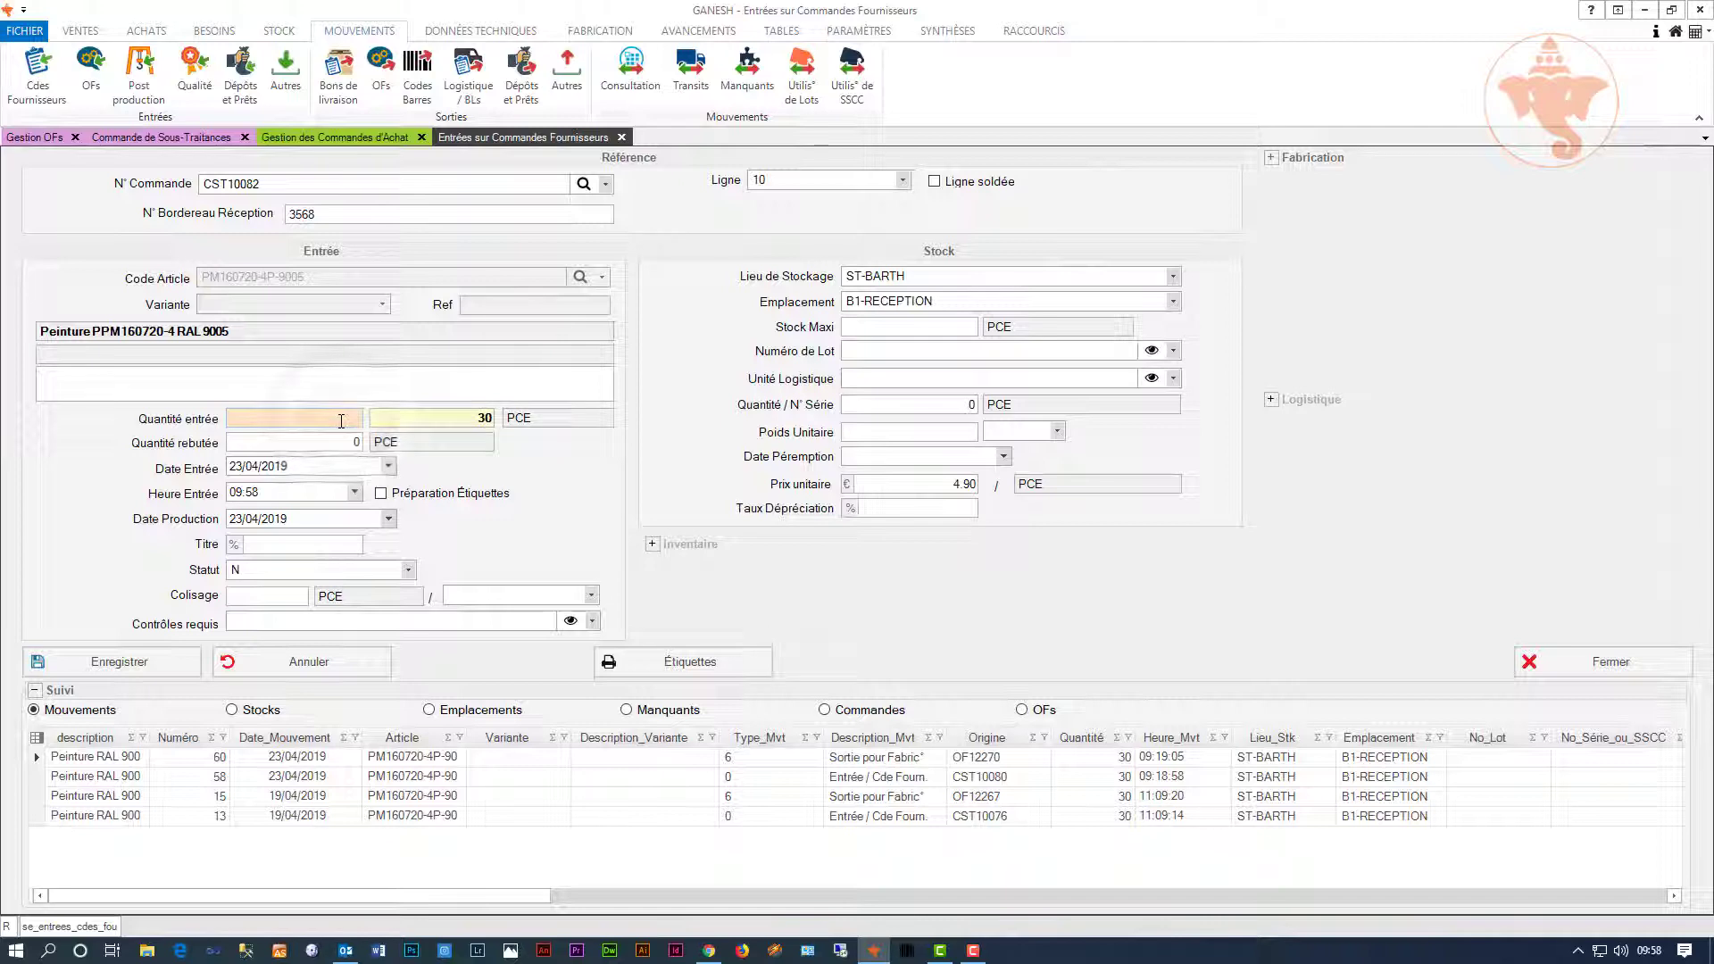
{"action": "left_click", "coordinate": [112, 662]}
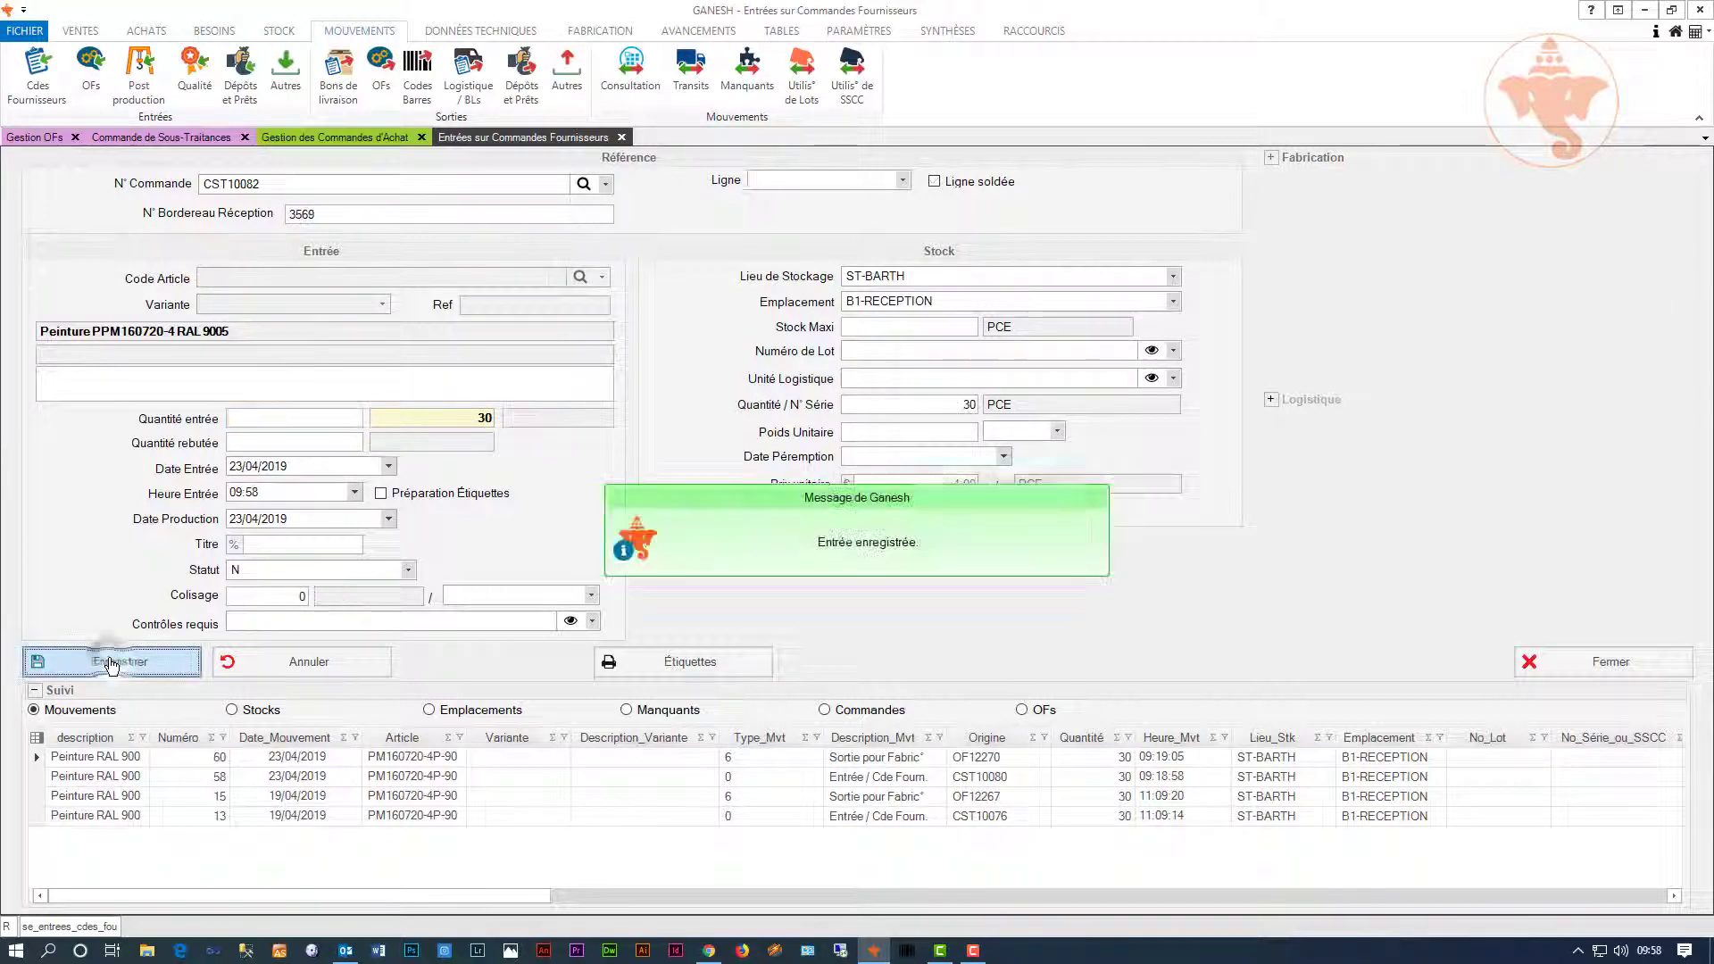
Step: Record the goods receipt for supplier order CST10081 with a received quantity of 10
{"action": "left_click", "coordinate": [605, 184]}
{"action": "left_click", "coordinate": [548, 223]}
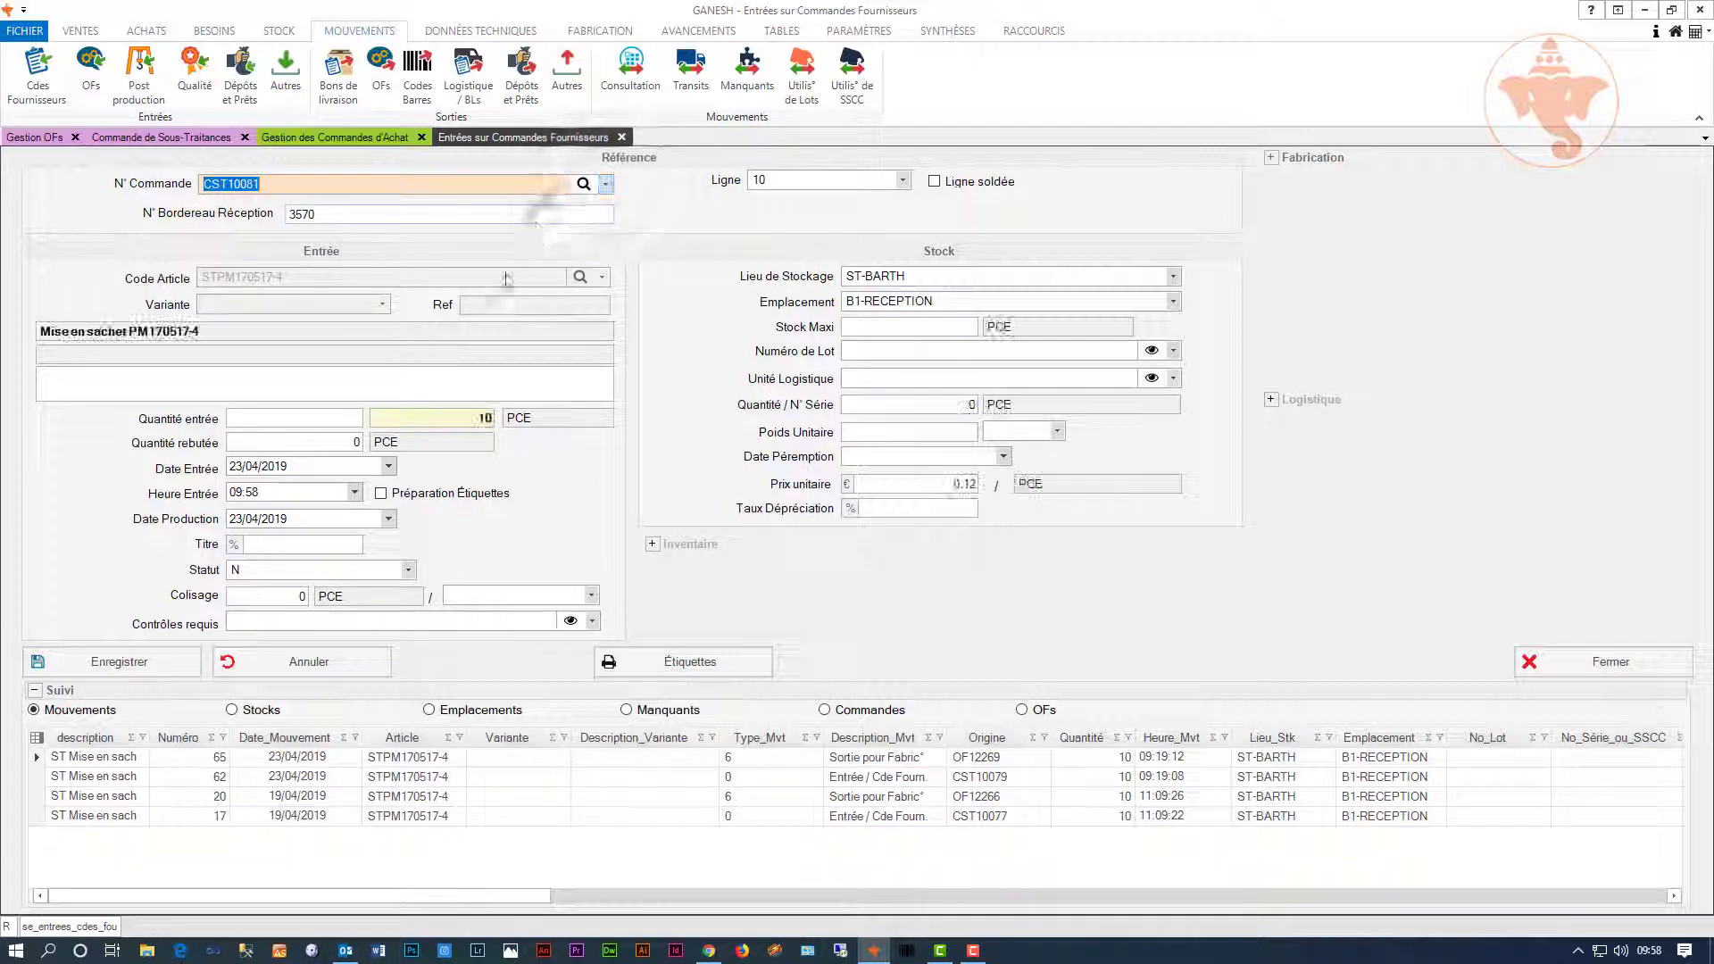
{"action": "left_click", "coordinate": [325, 421]}
{"action": "type", "text": "10"}
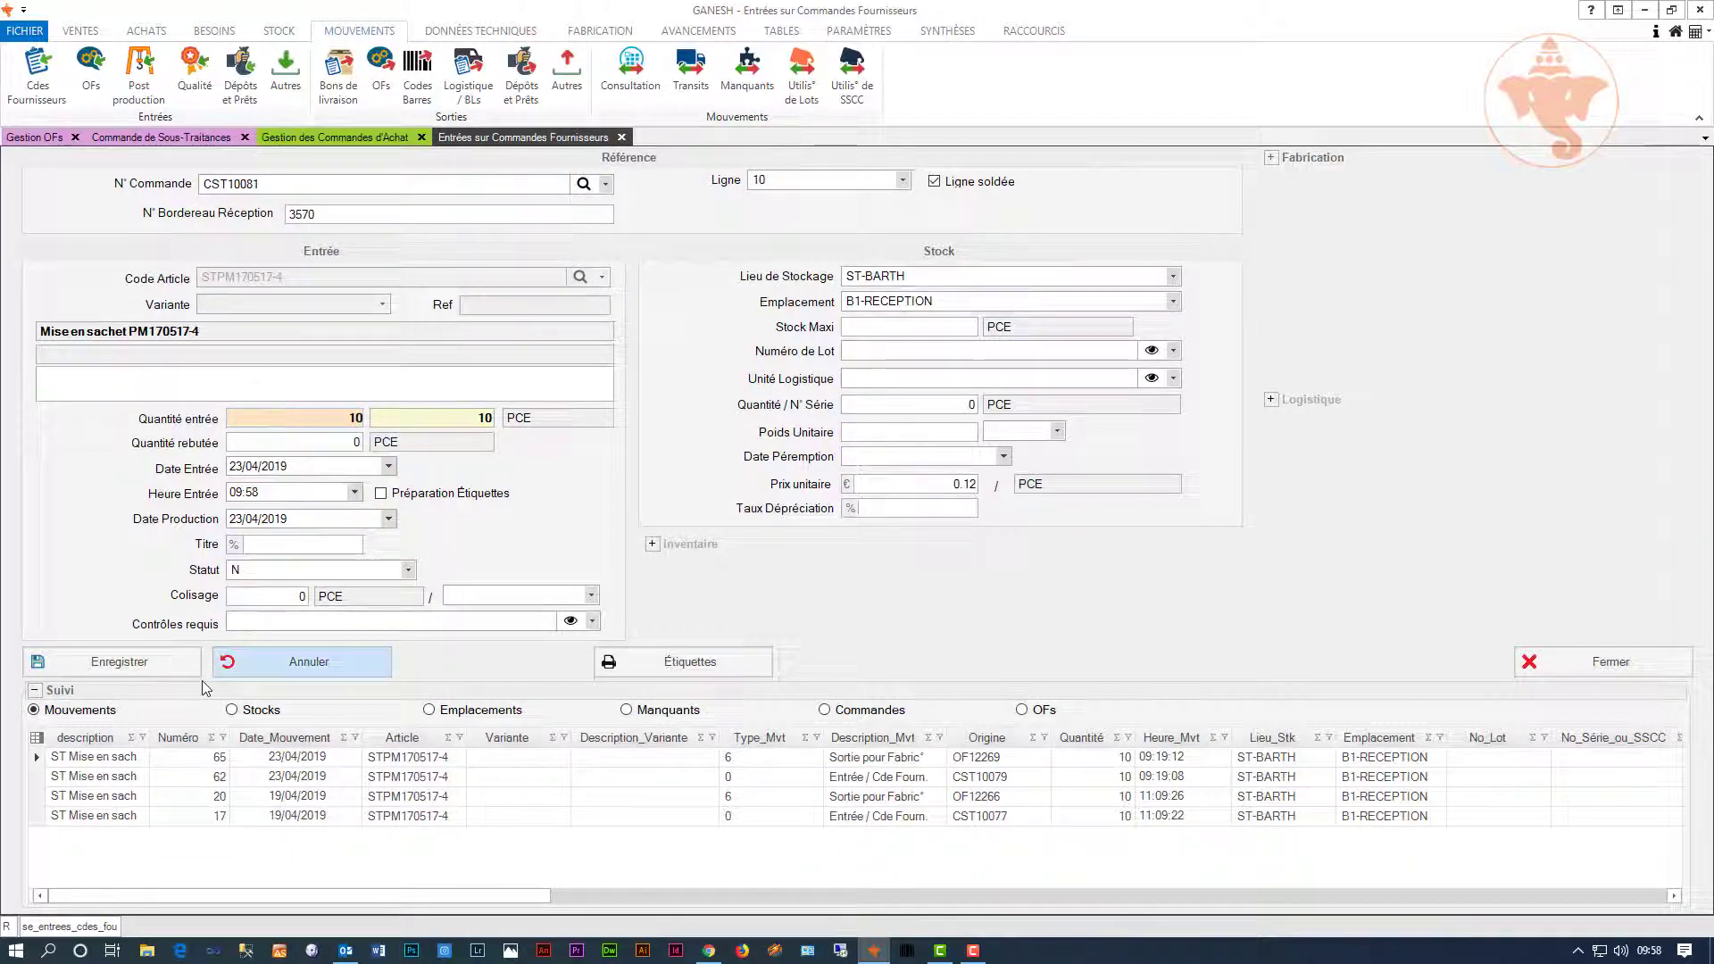
{"action": "left_click", "coordinate": [154, 665]}
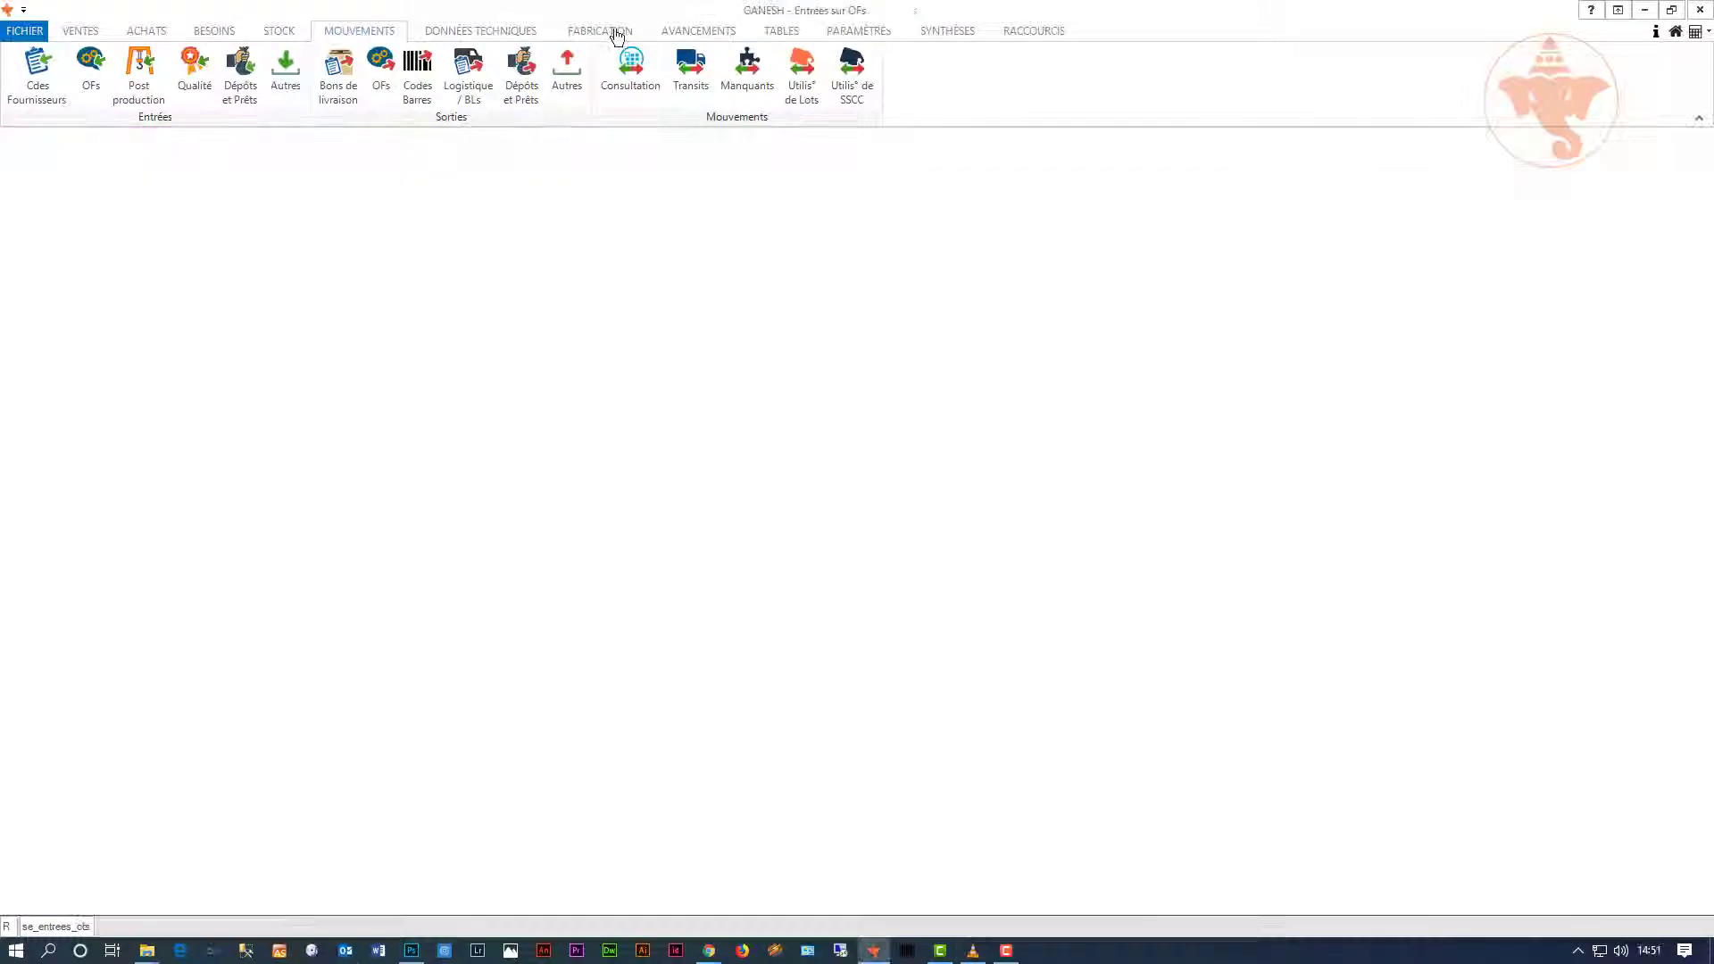
Step: Create and save a work order for 10 M02 Table basse from its manufacturing suggestion
{"action": "left_click", "coordinate": [600, 31]}
{"action": "left_click", "coordinate": [49, 81]}
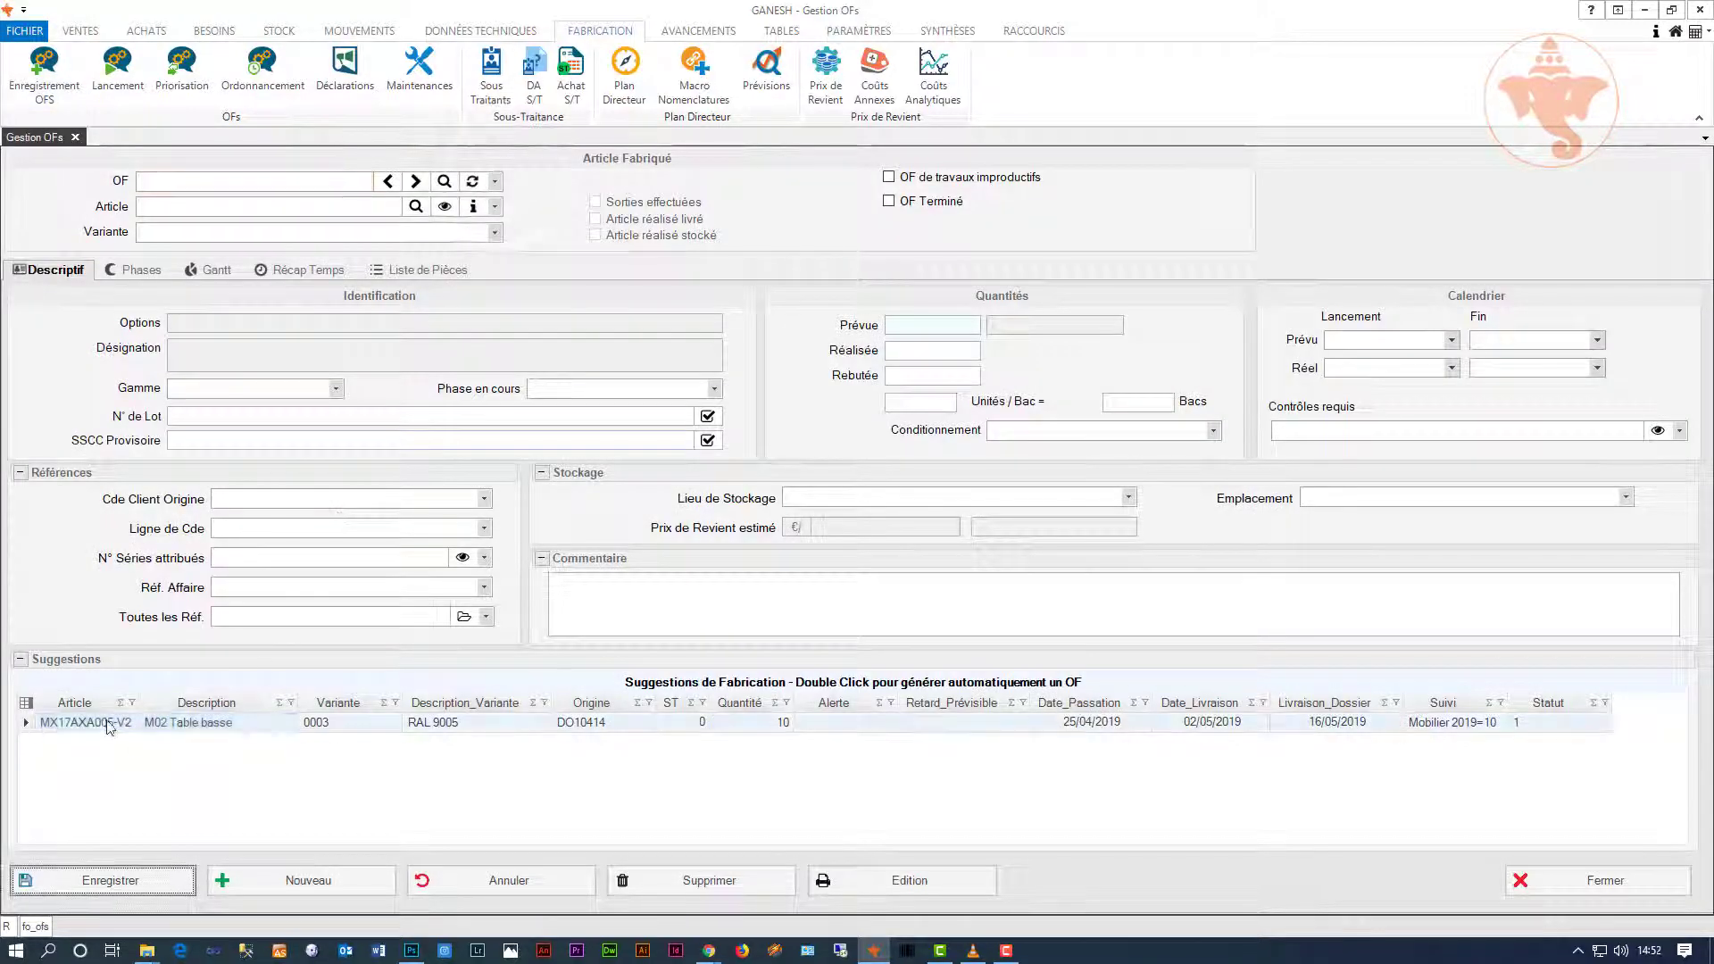
{"action": "left_click", "coordinate": [106, 724]}
{"action": "double_click", "coordinate": [106, 724]}
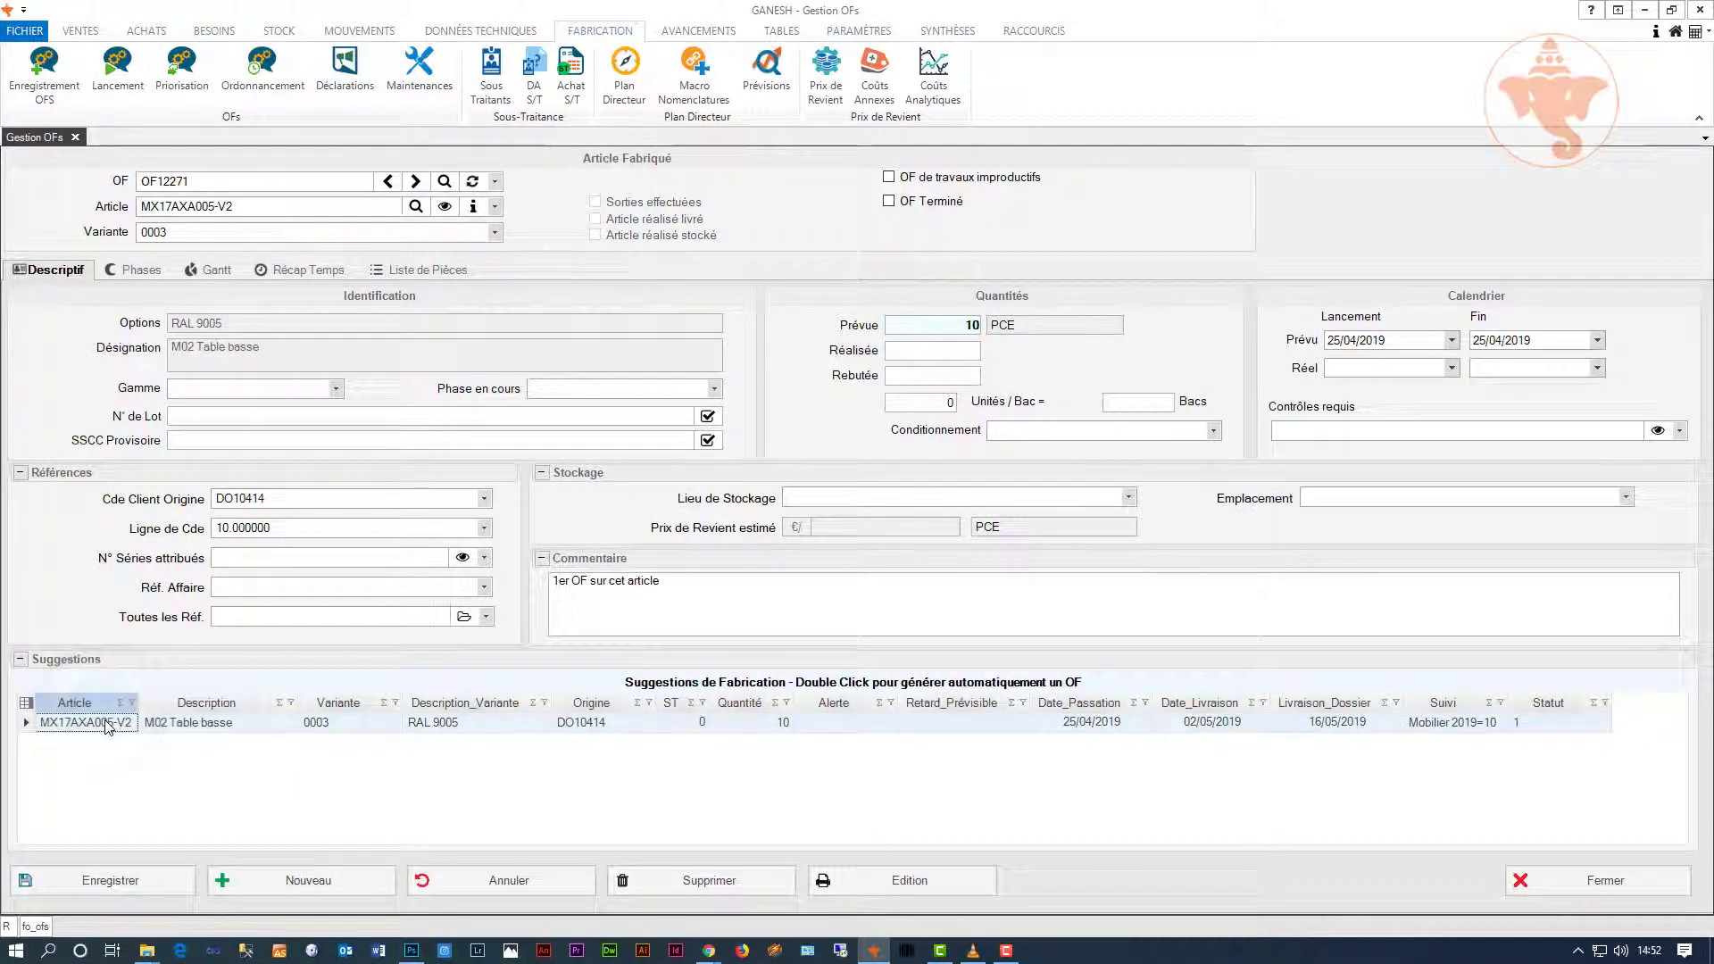
{"action": "left_click", "coordinate": [111, 881]}
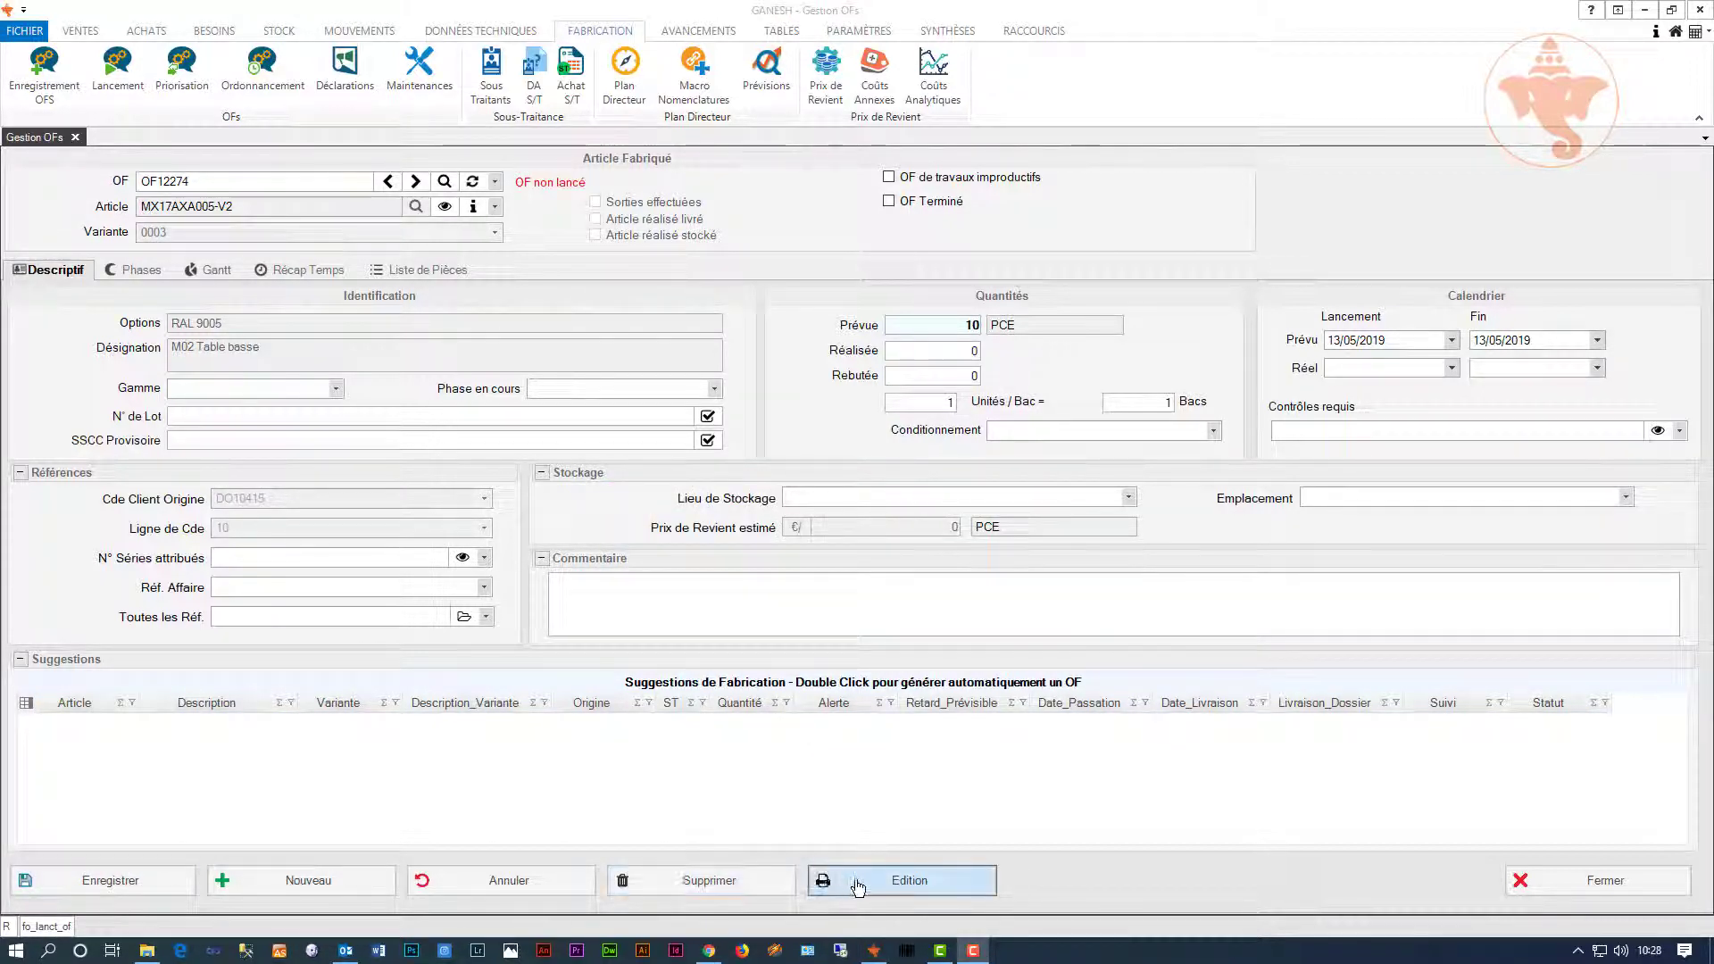
Step: Preview the job sheet for work order OF12274 and print it
{"action": "left_click", "coordinate": [835, 881]}
{"action": "double_click", "coordinate": [704, 366]}
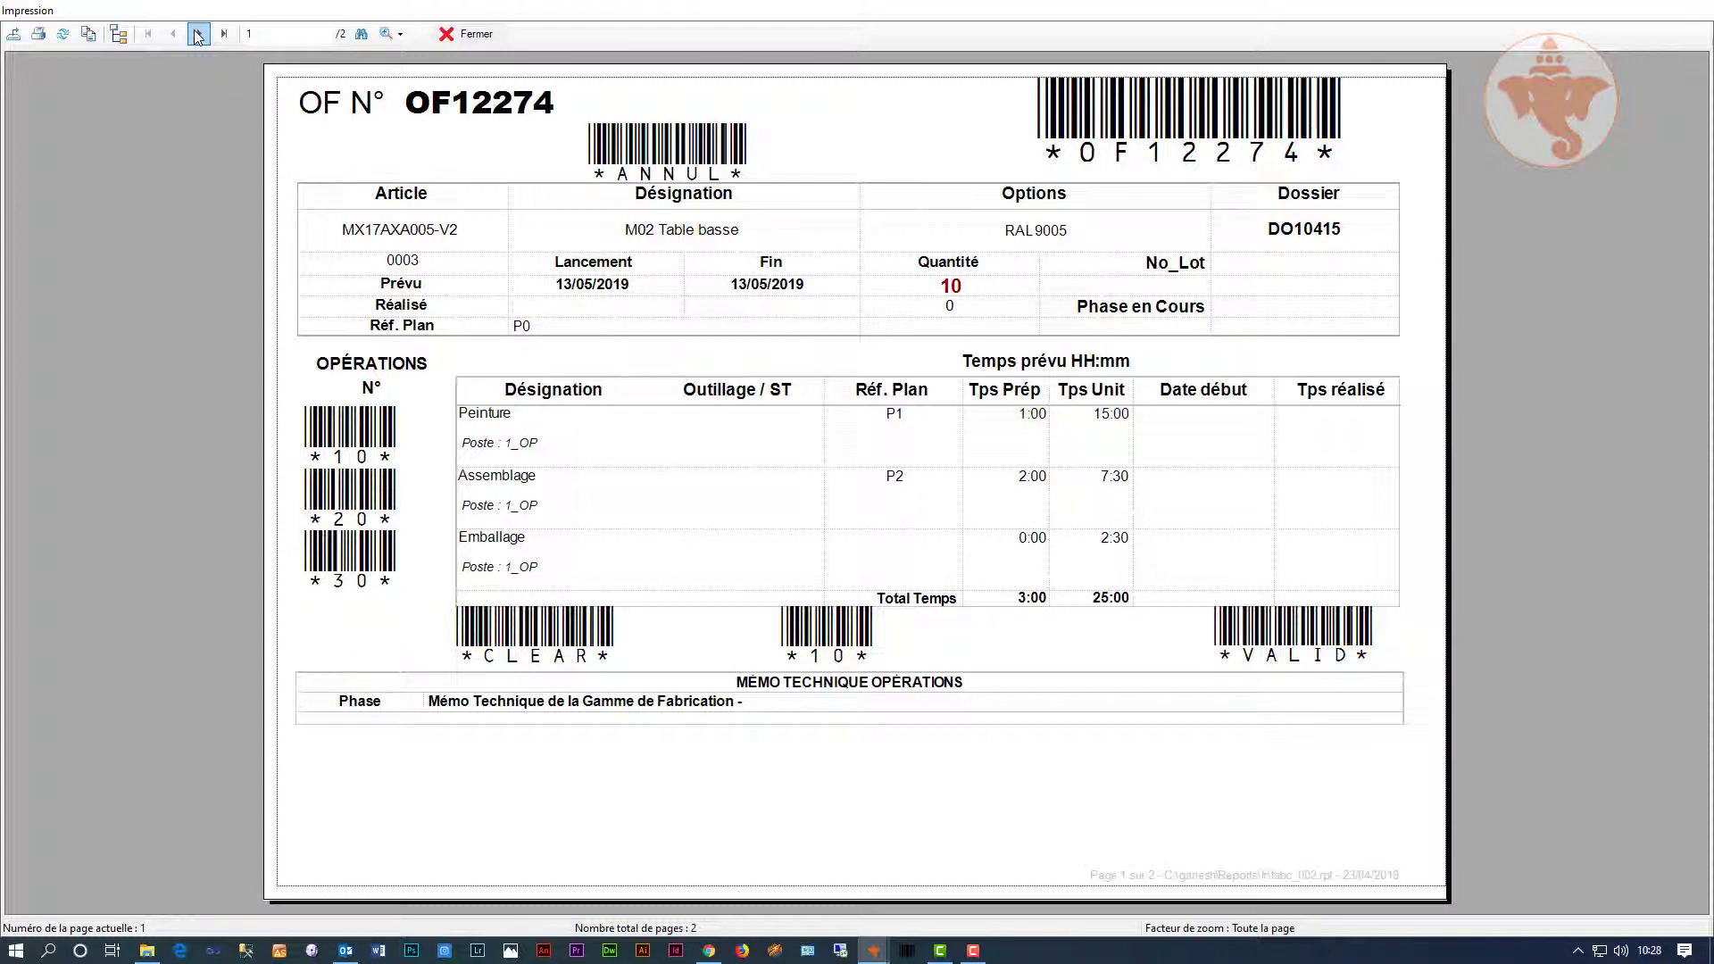
{"action": "left_click", "coordinate": [197, 36]}
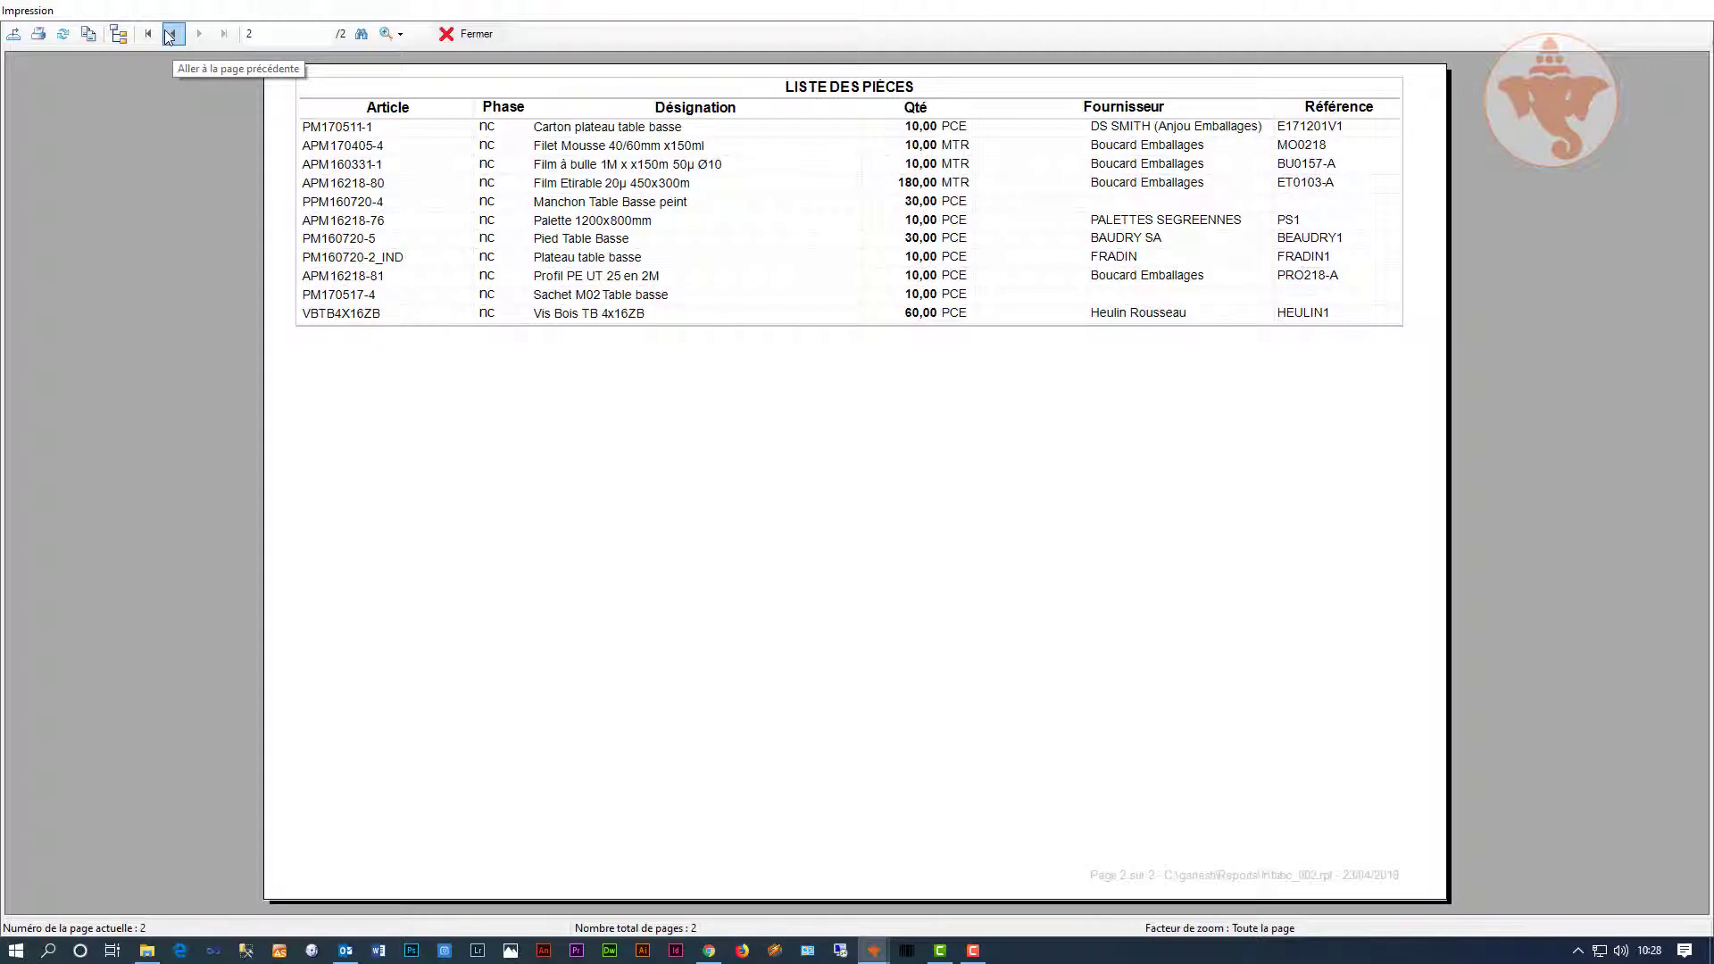
{"action": "left_click", "coordinate": [168, 35]}
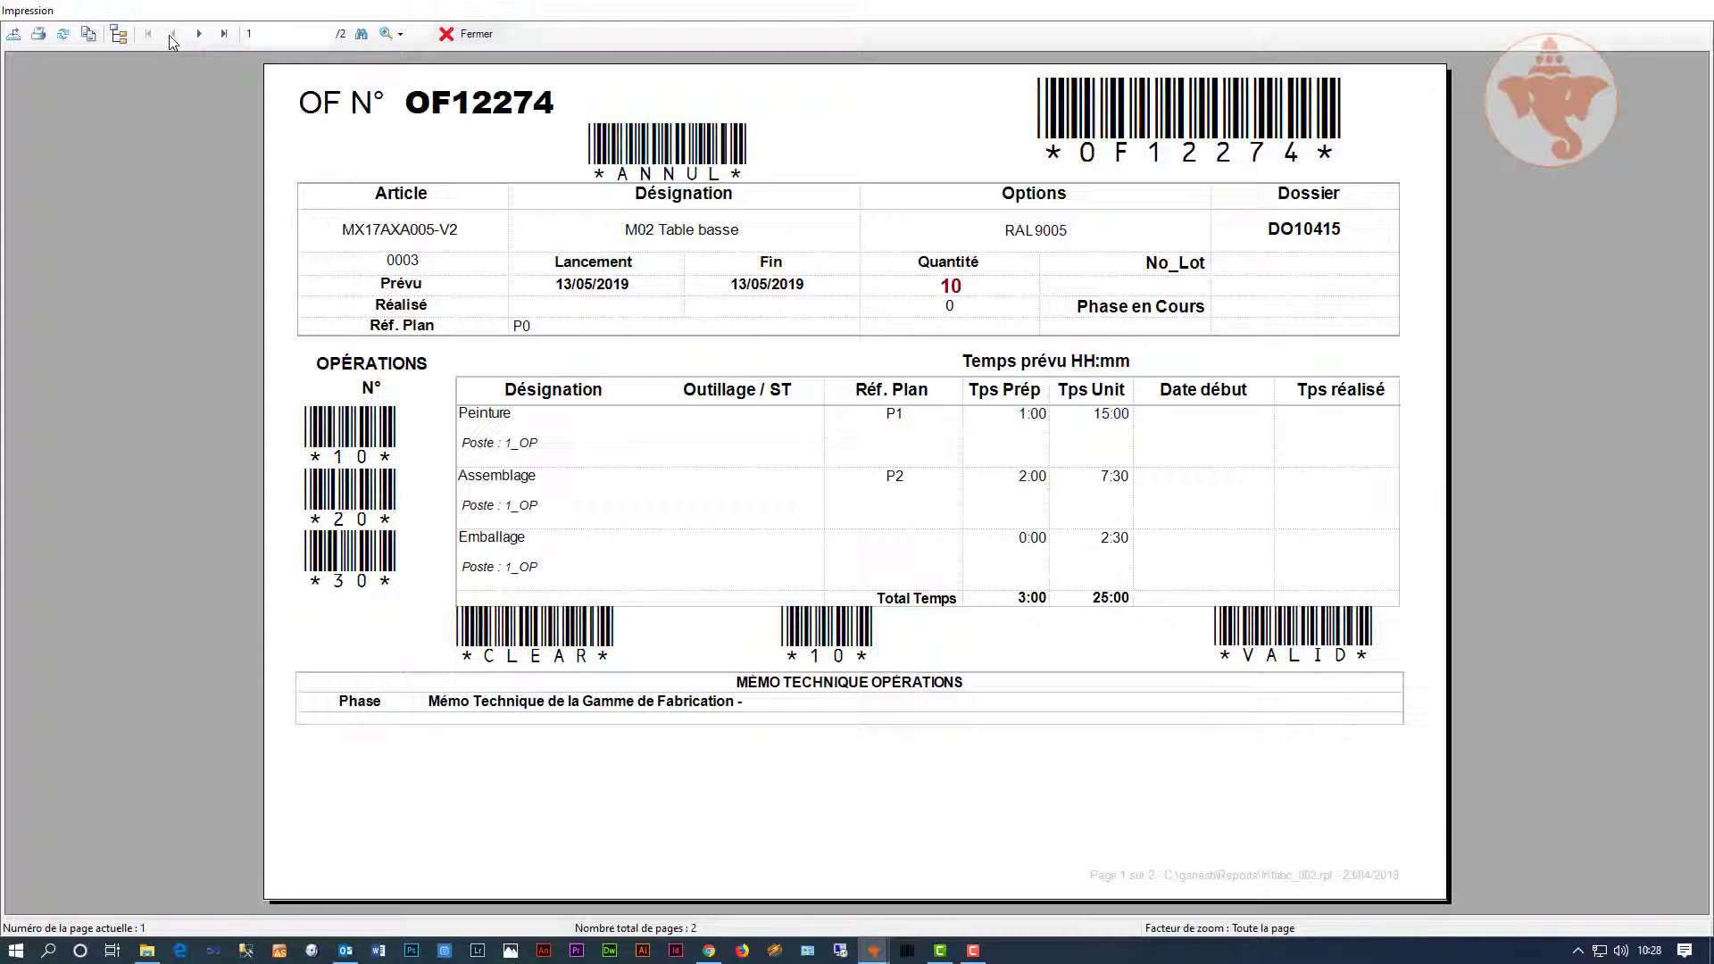
{"action": "left_click", "coordinate": [38, 34]}
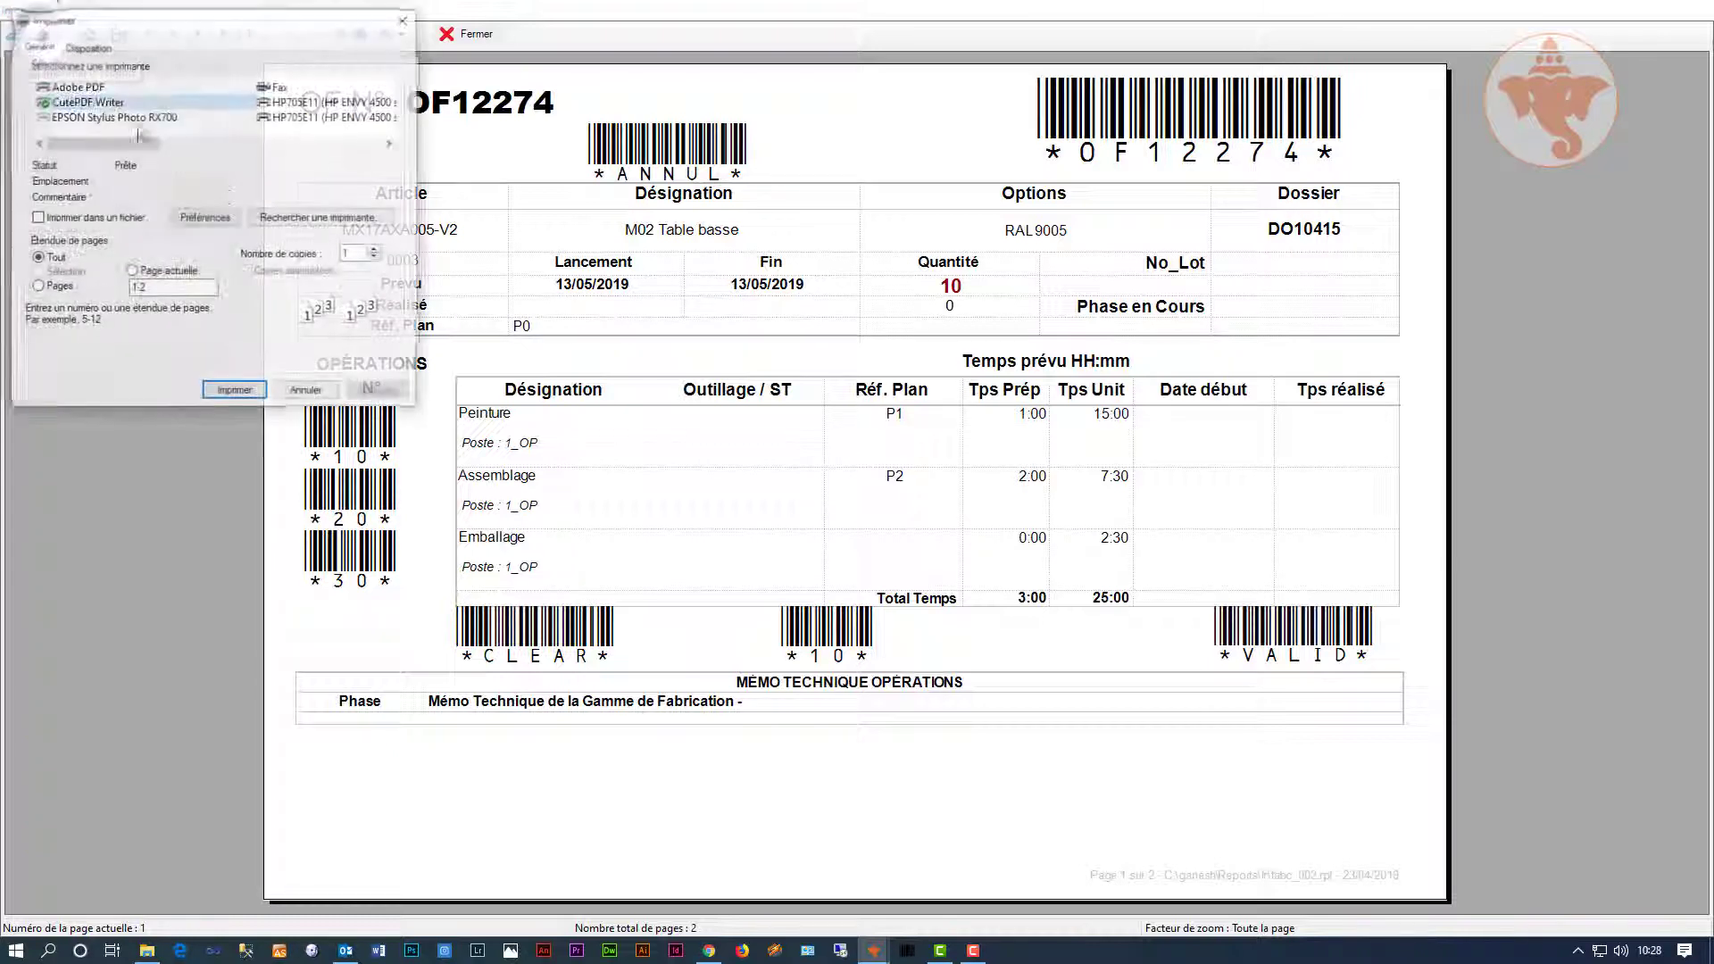
{"action": "left_click", "coordinate": [230, 389]}
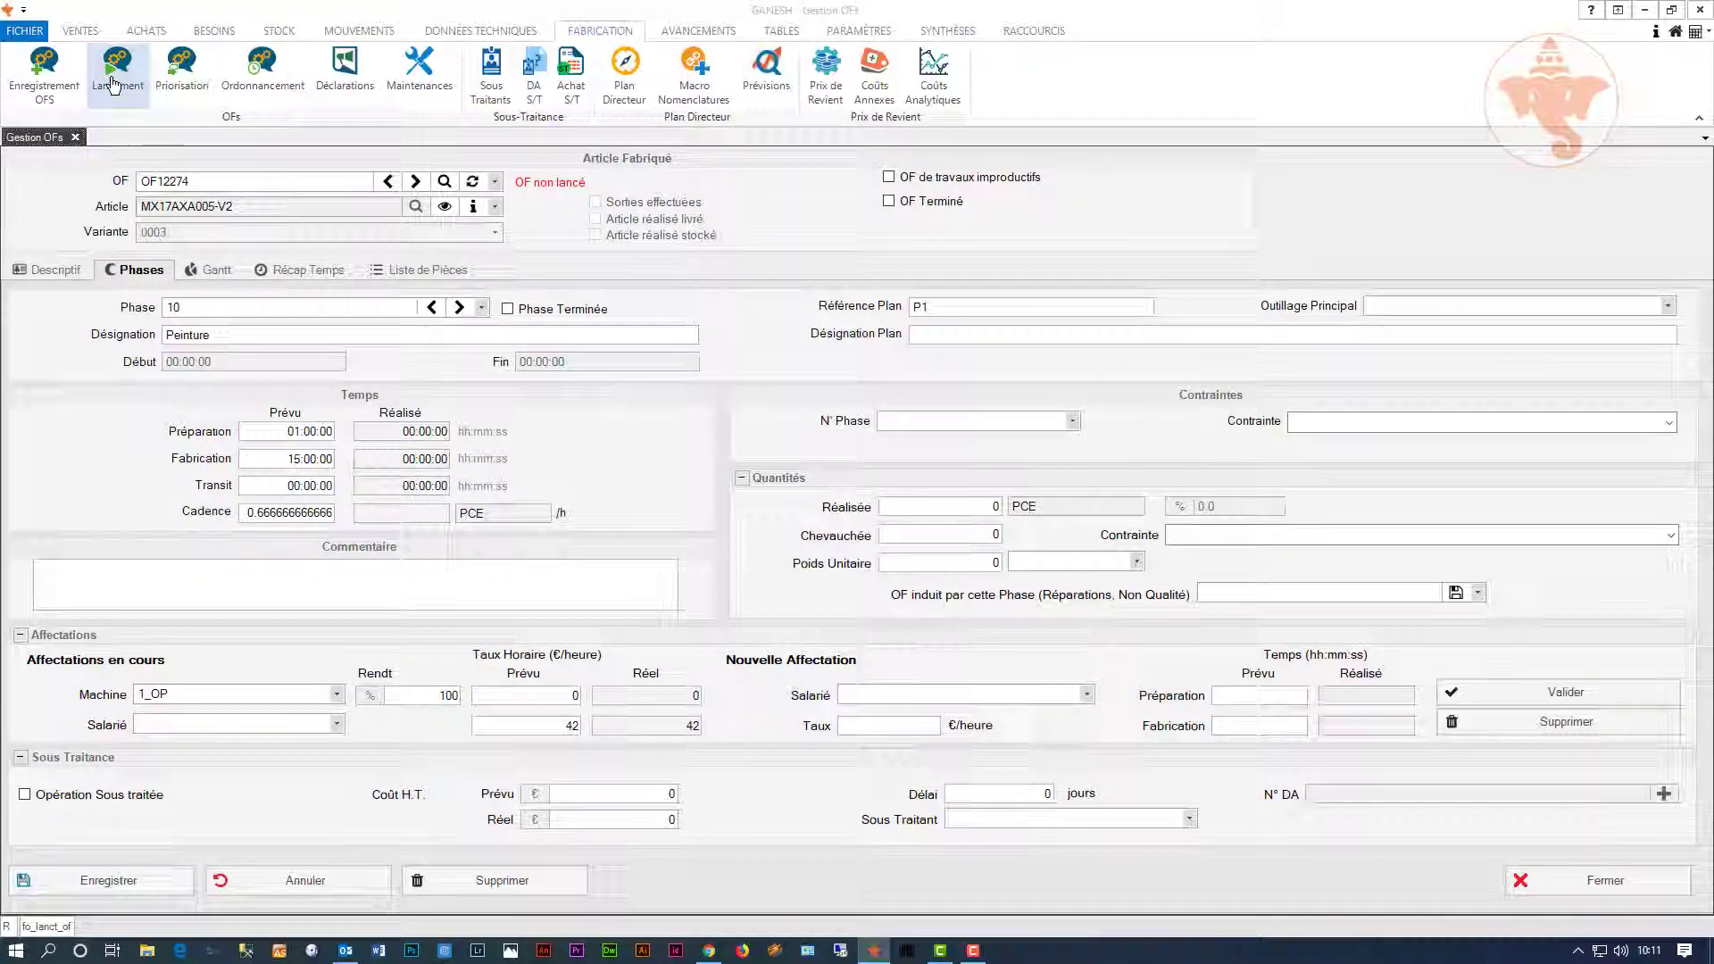
Step: Launch work order OF12274 into production from the order-launch screen
{"action": "left_click", "coordinate": [113, 85]}
{"action": "double_click", "coordinate": [202, 232]}
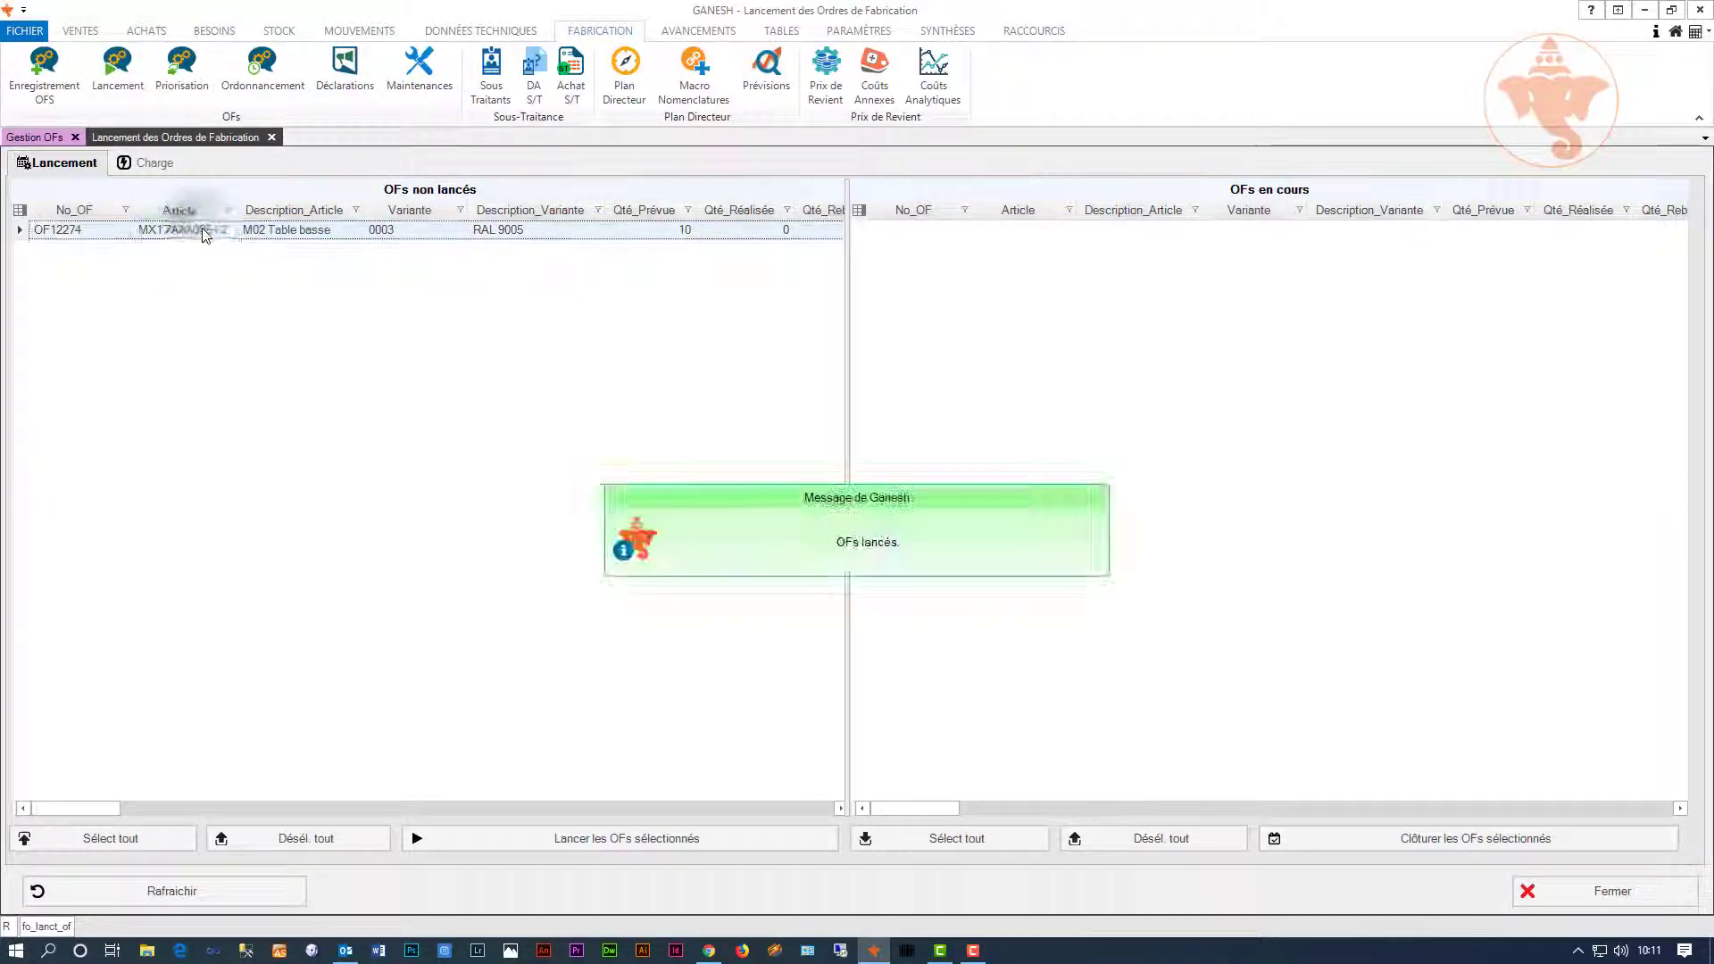
{"action": "left_click_drag", "start_coordinate": [201, 230], "coordinate": [260, 234]}
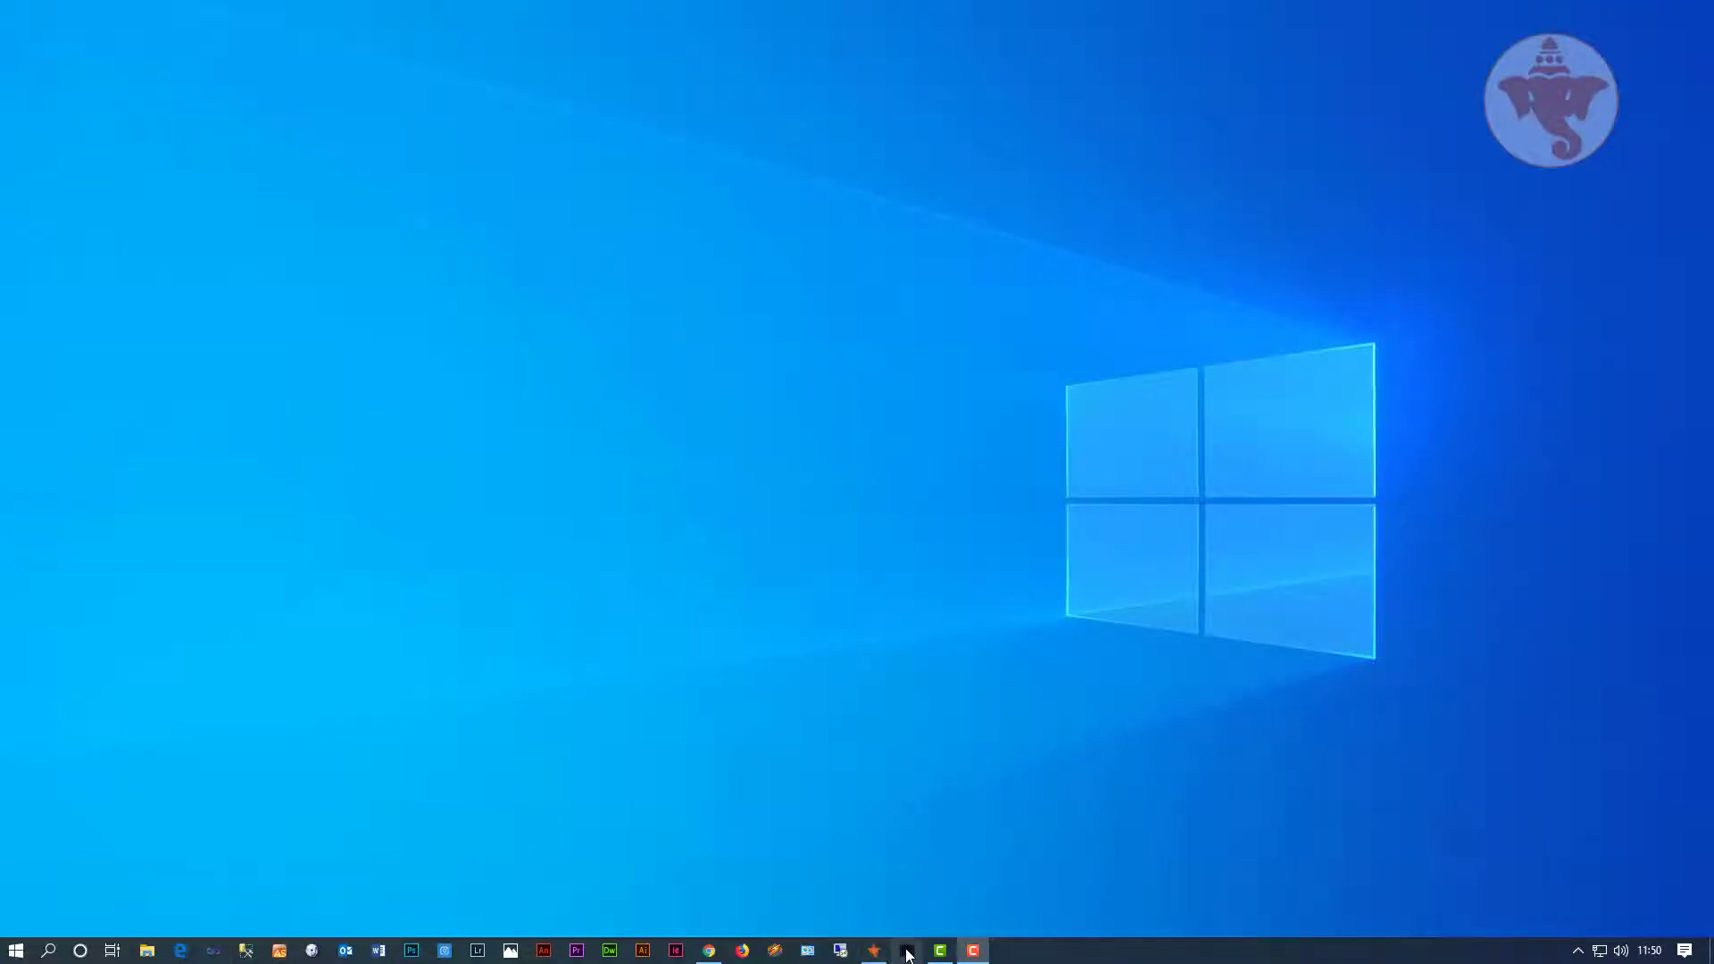
Step: Start and log into the Ganesh - Codes Barres program and centre its window
{"action": "left_click", "coordinate": [907, 951]}
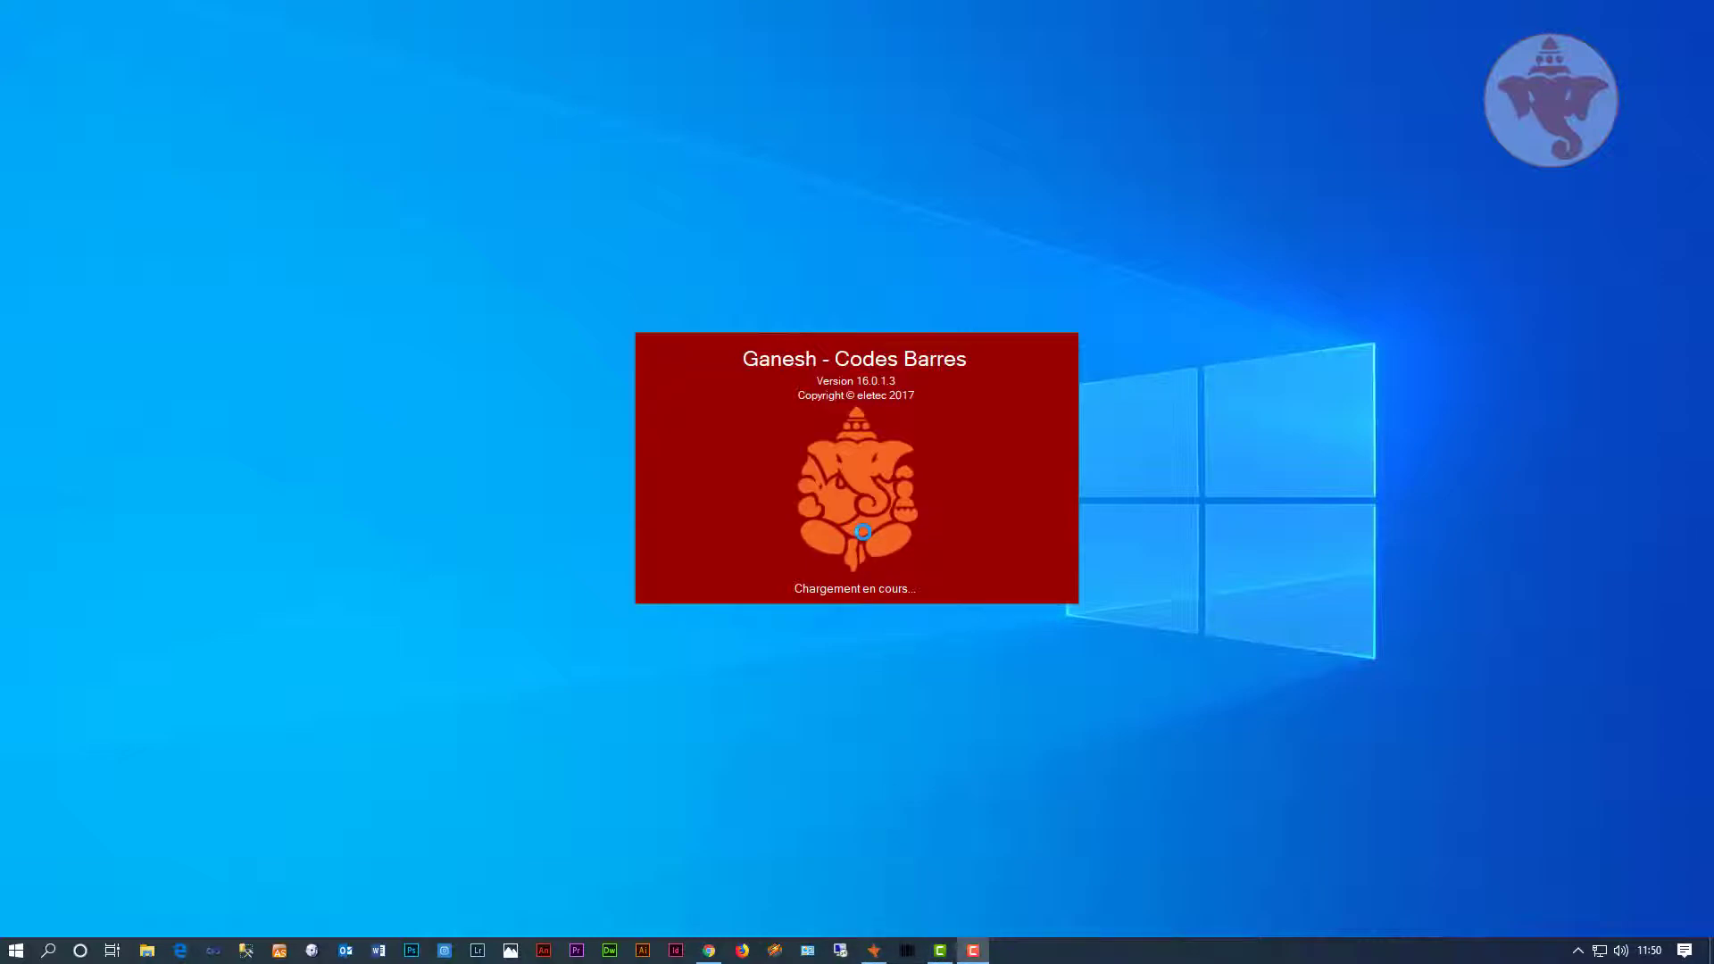
{"action": "left_click", "coordinate": [794, 560]}
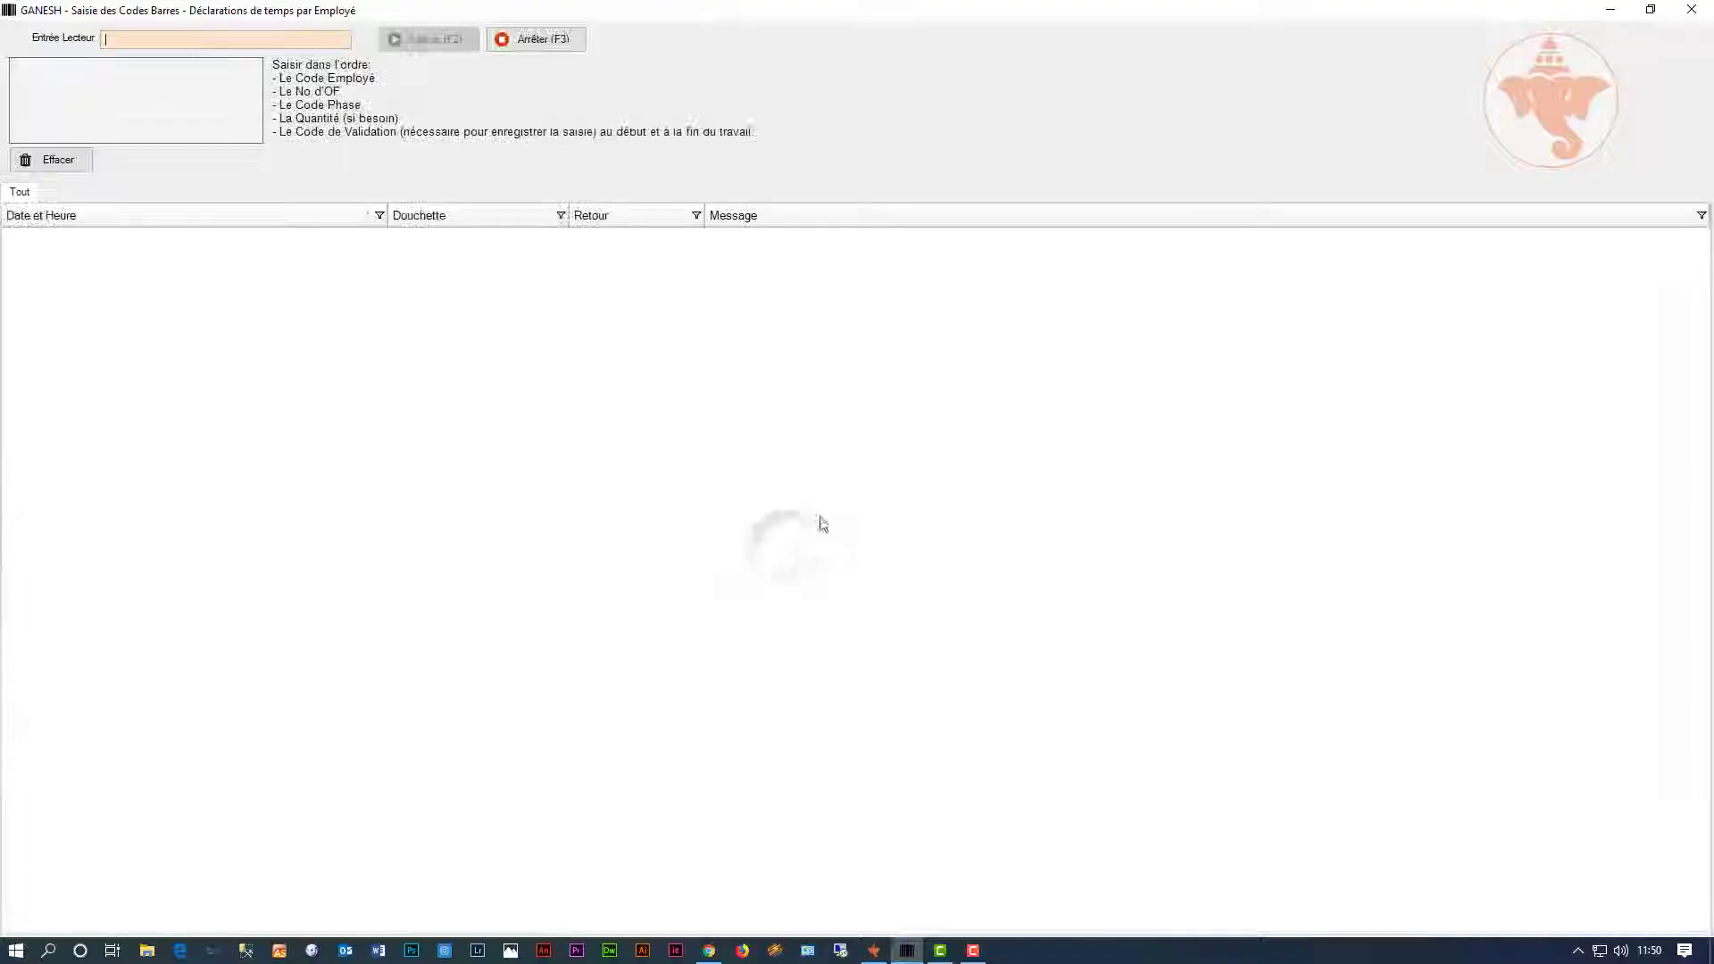
{"action": "double_click", "coordinate": [672, 13]}
{"action": "left_click_drag", "start_coordinate": [669, 141], "coordinate": [1092, 288]}
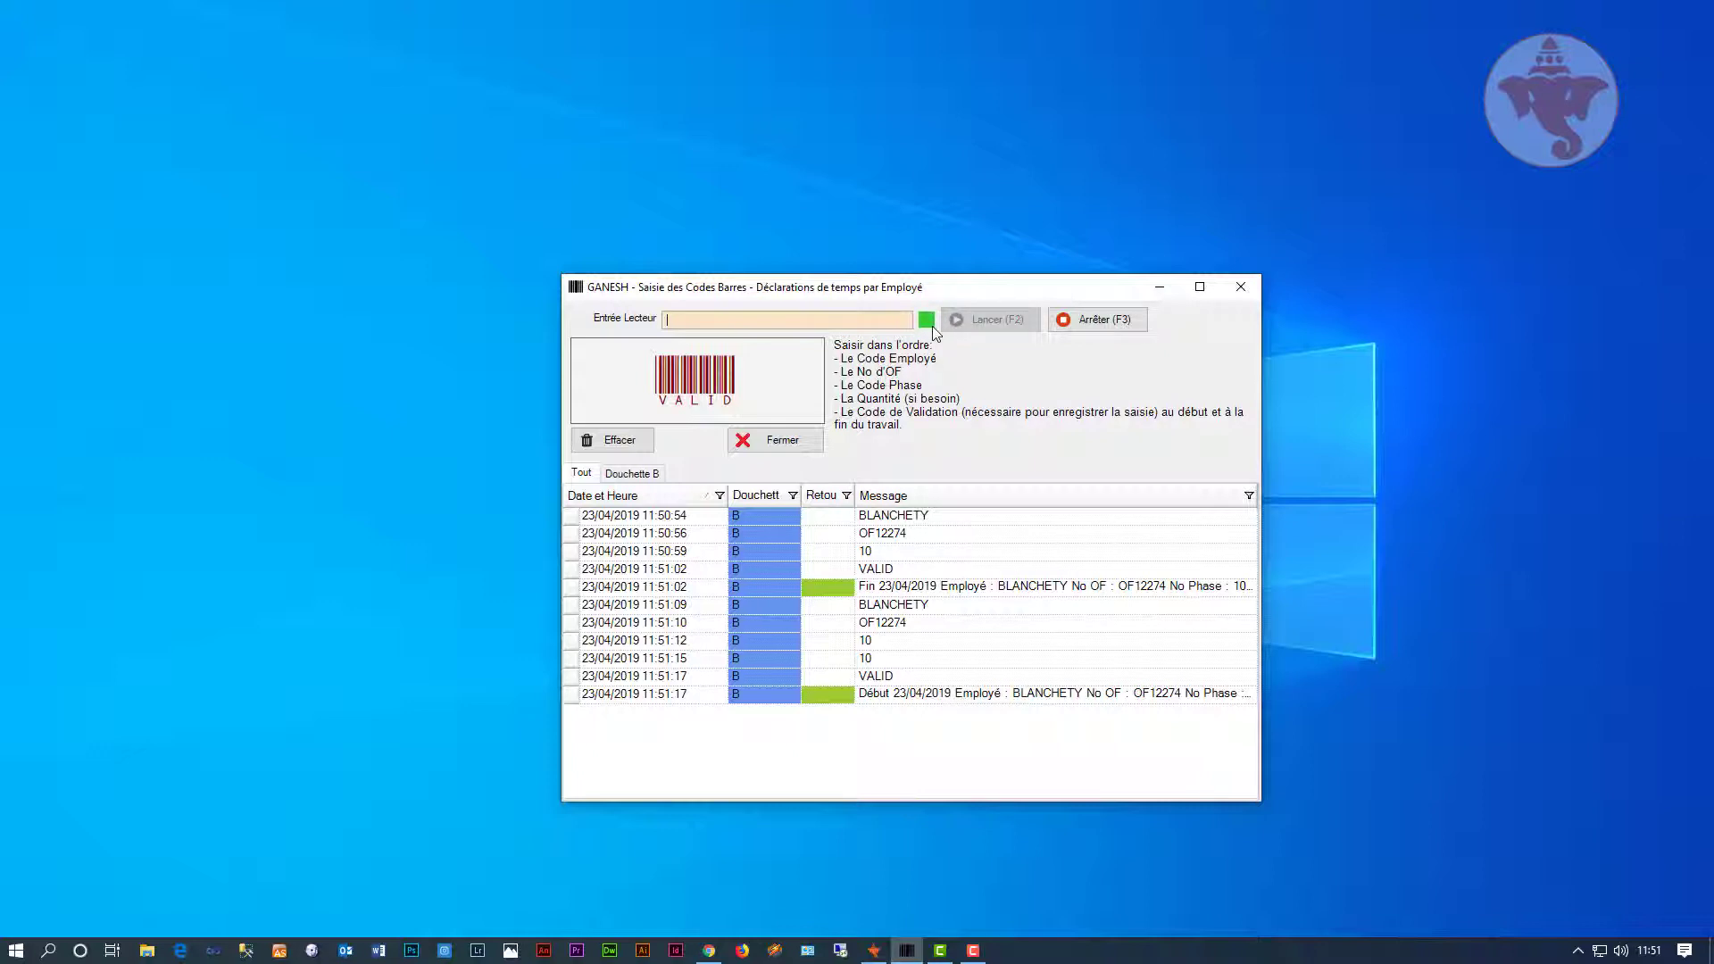
Step: Scan the employee code, OF12274, phase 20 and VALID to start timing phase 20
{"action": "key", "text": "Return"}
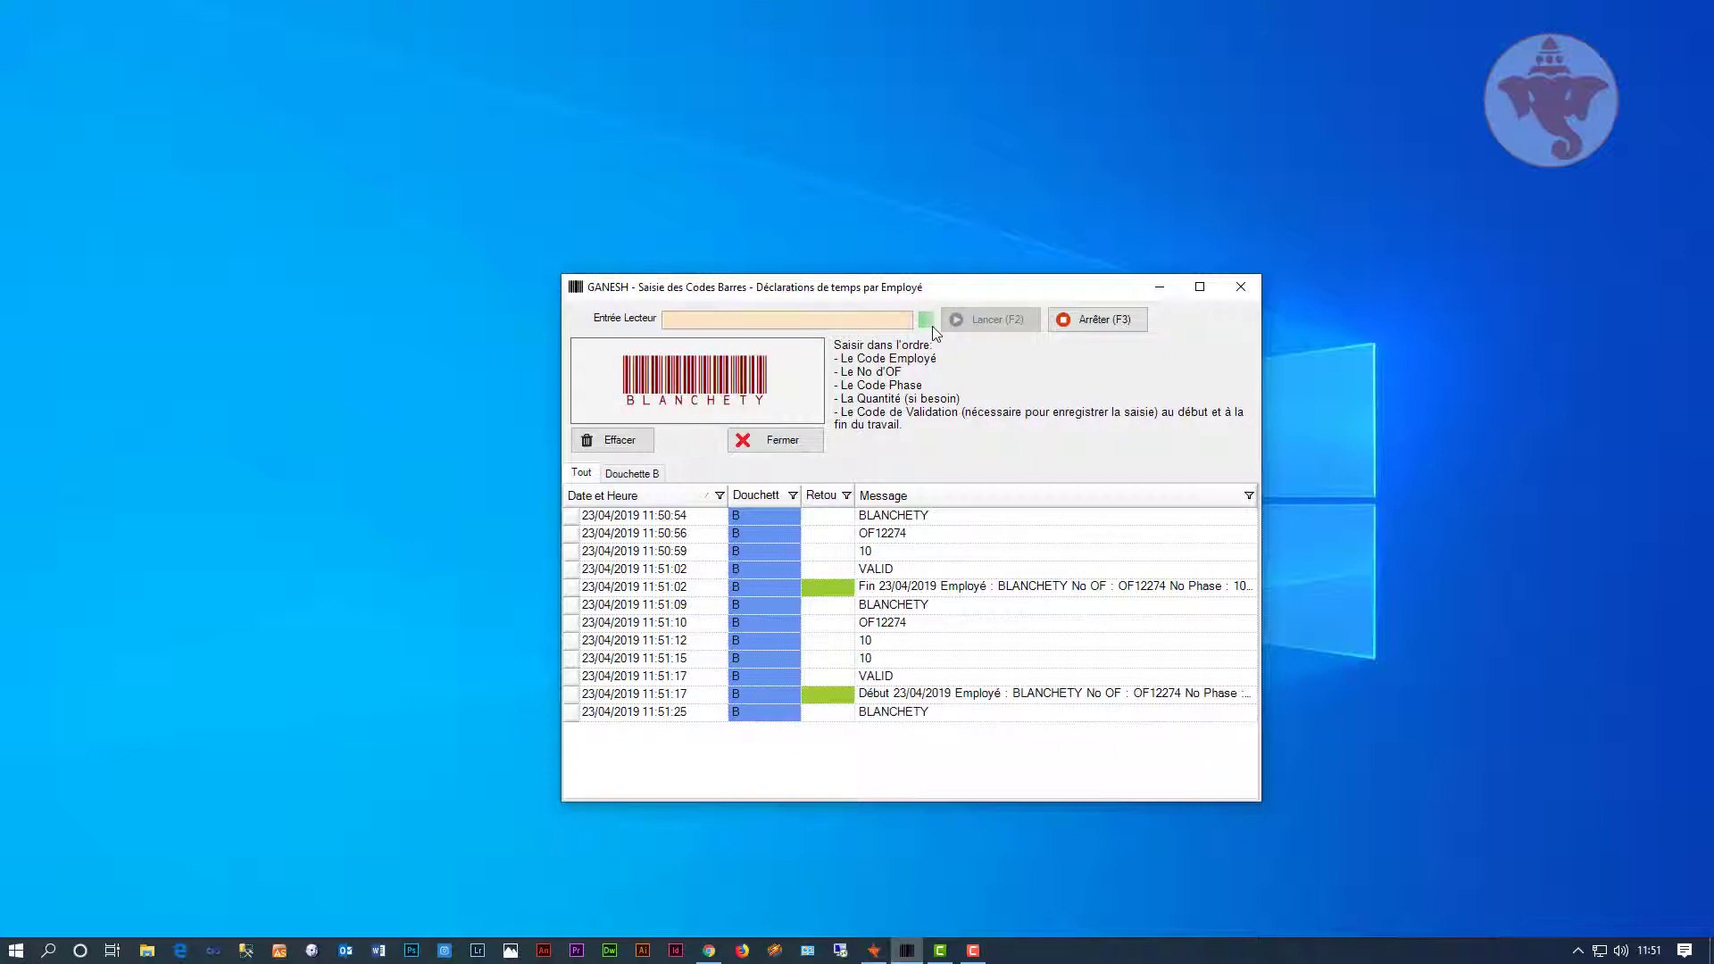
{"action": "type", "text": "OF12274"}
{"action": "key", "text": "Return"}
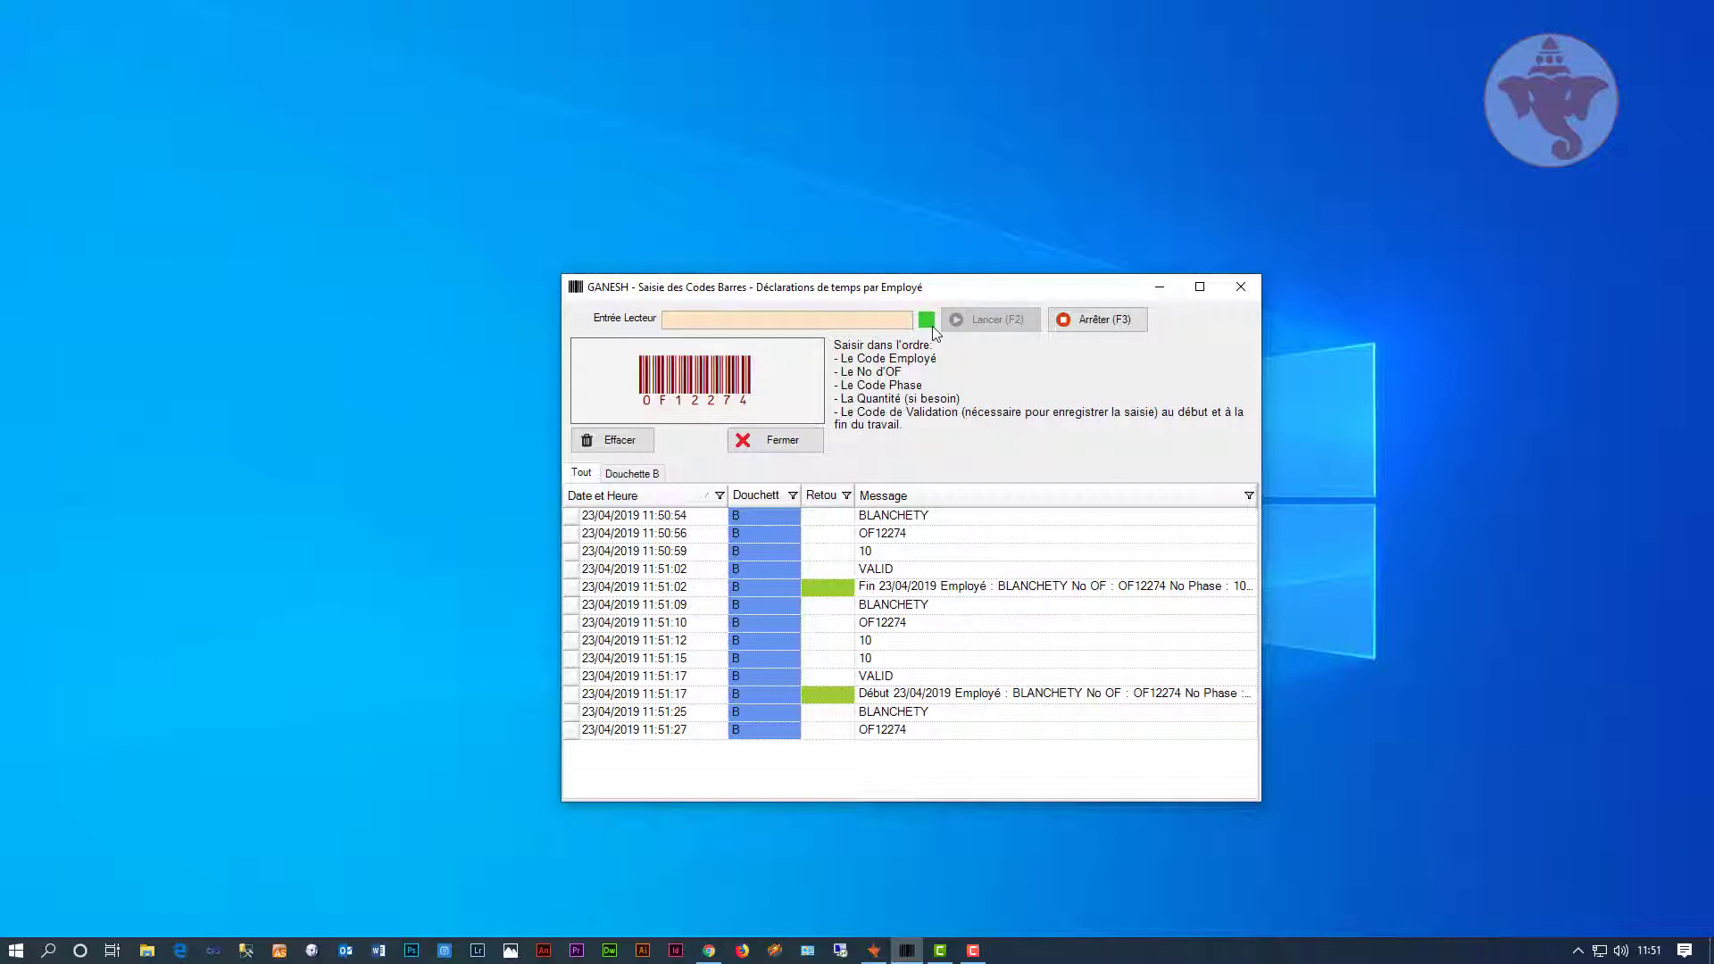
{"action": "type", "text": "20"}
{"action": "key", "text": "Return"}
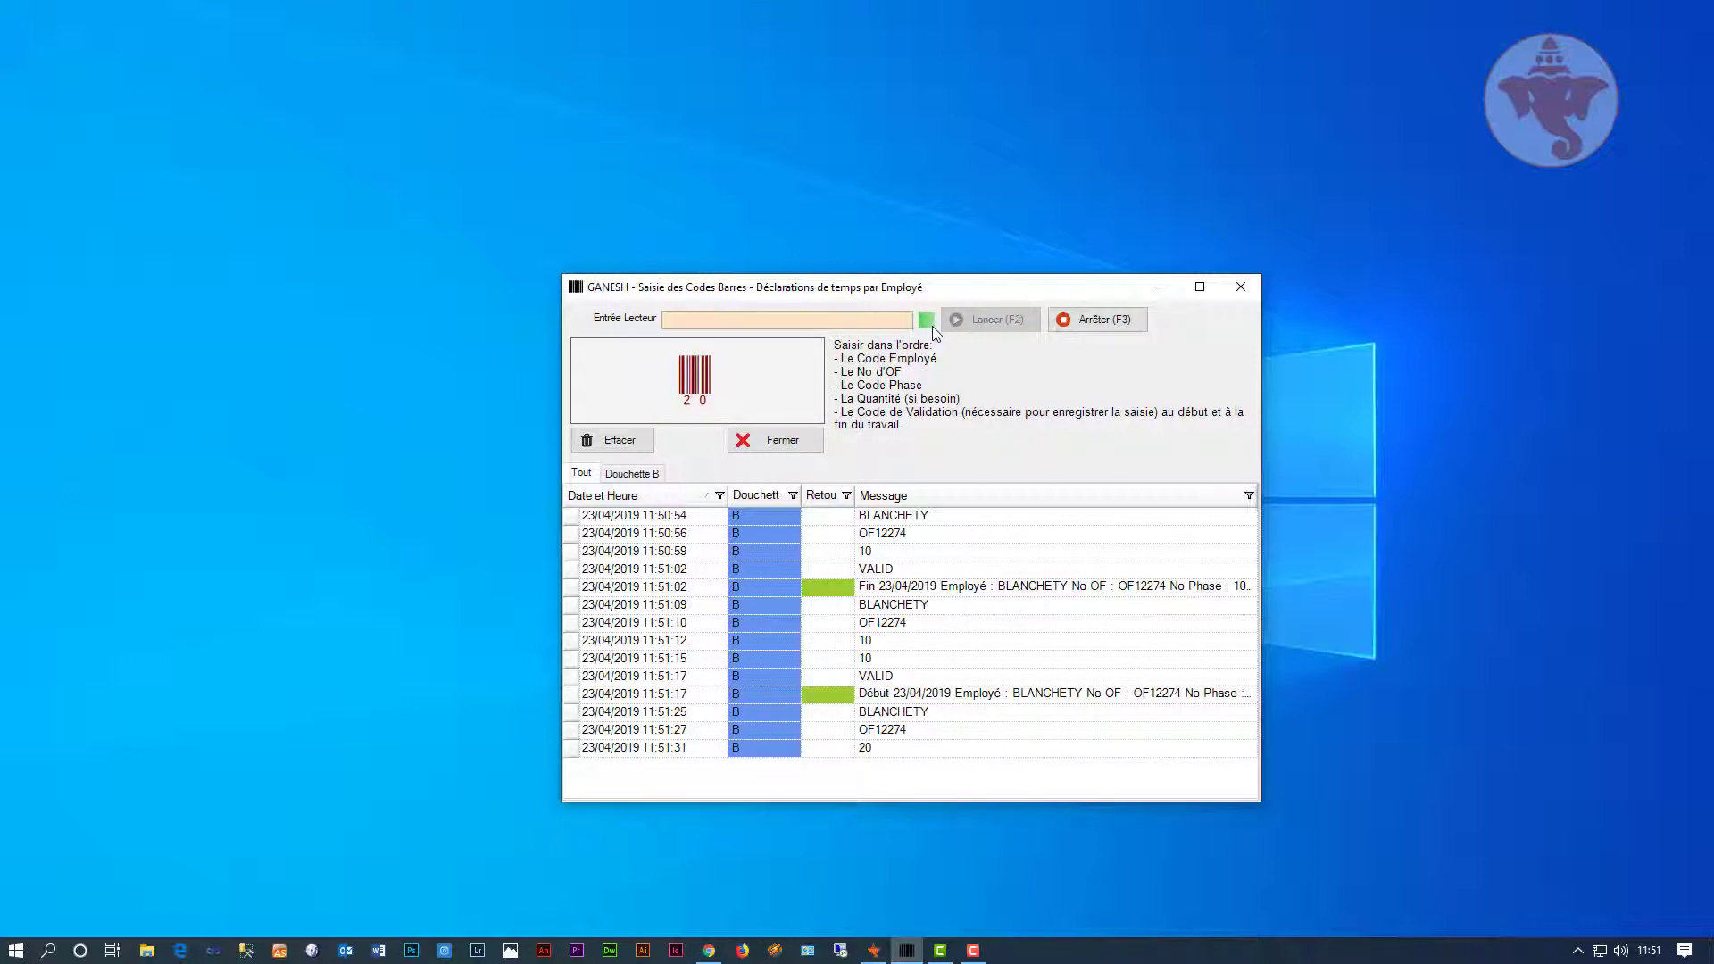
{"action": "type", "text": "VALID"}
{"action": "key", "text": "Return"}
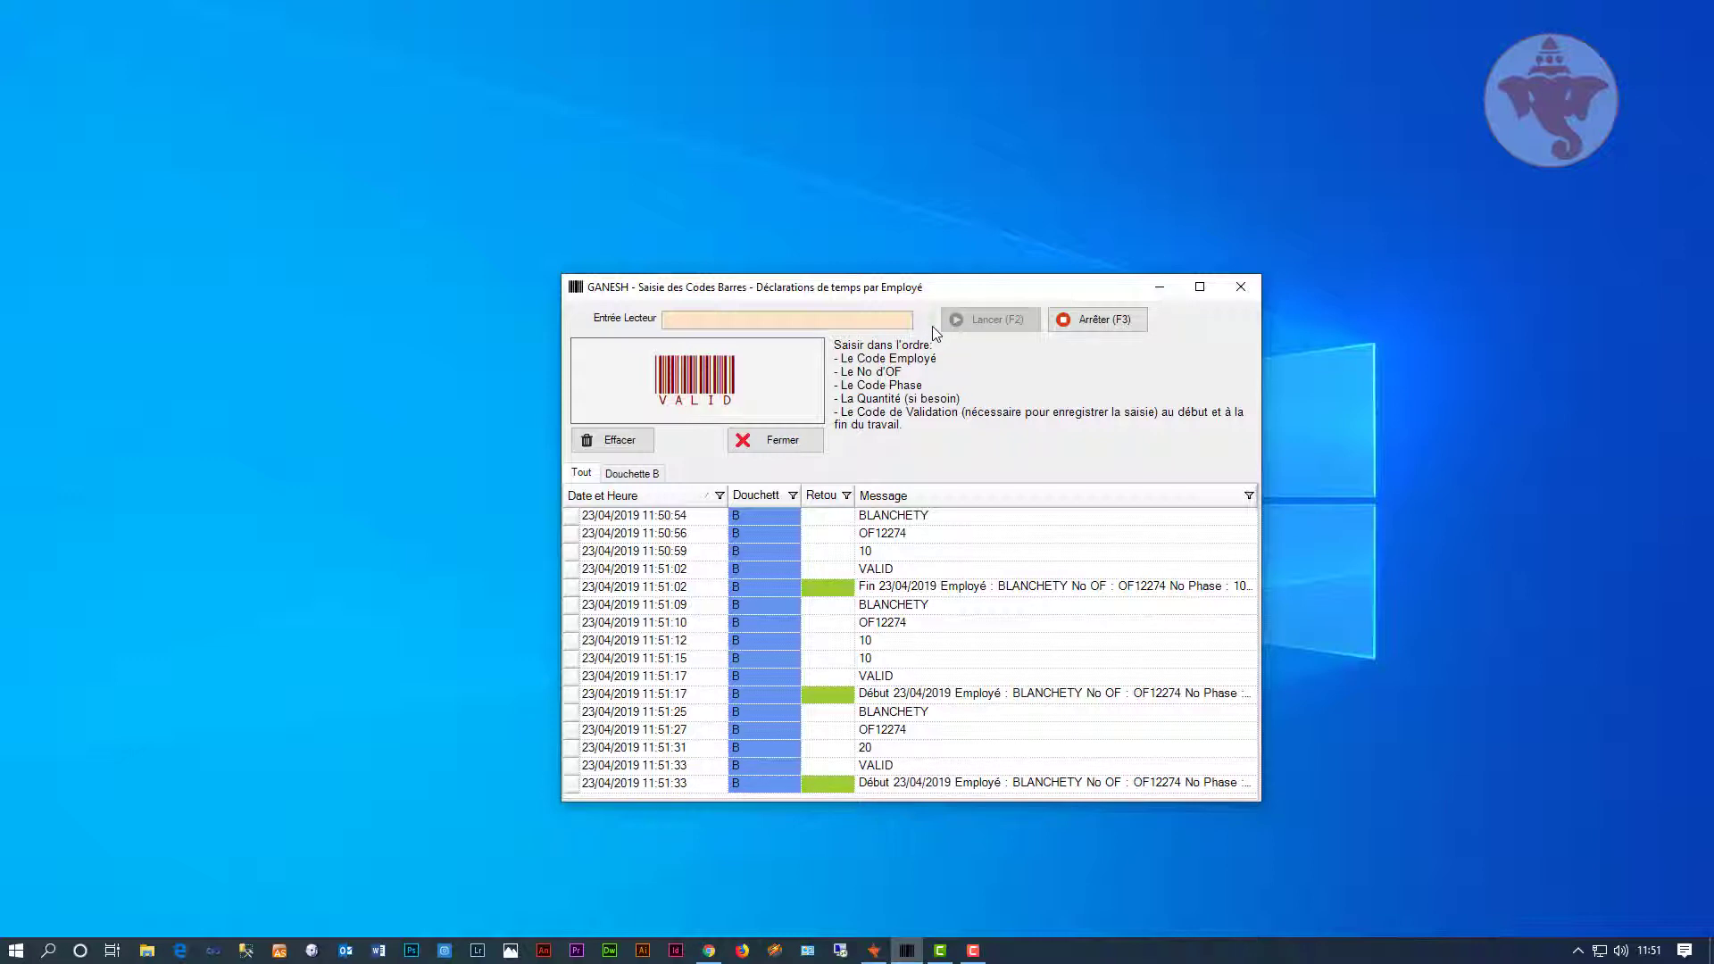
Step: End phase 20 of OF12274 with quantity 10 and VALID
{"action": "key", "text": "Return"}
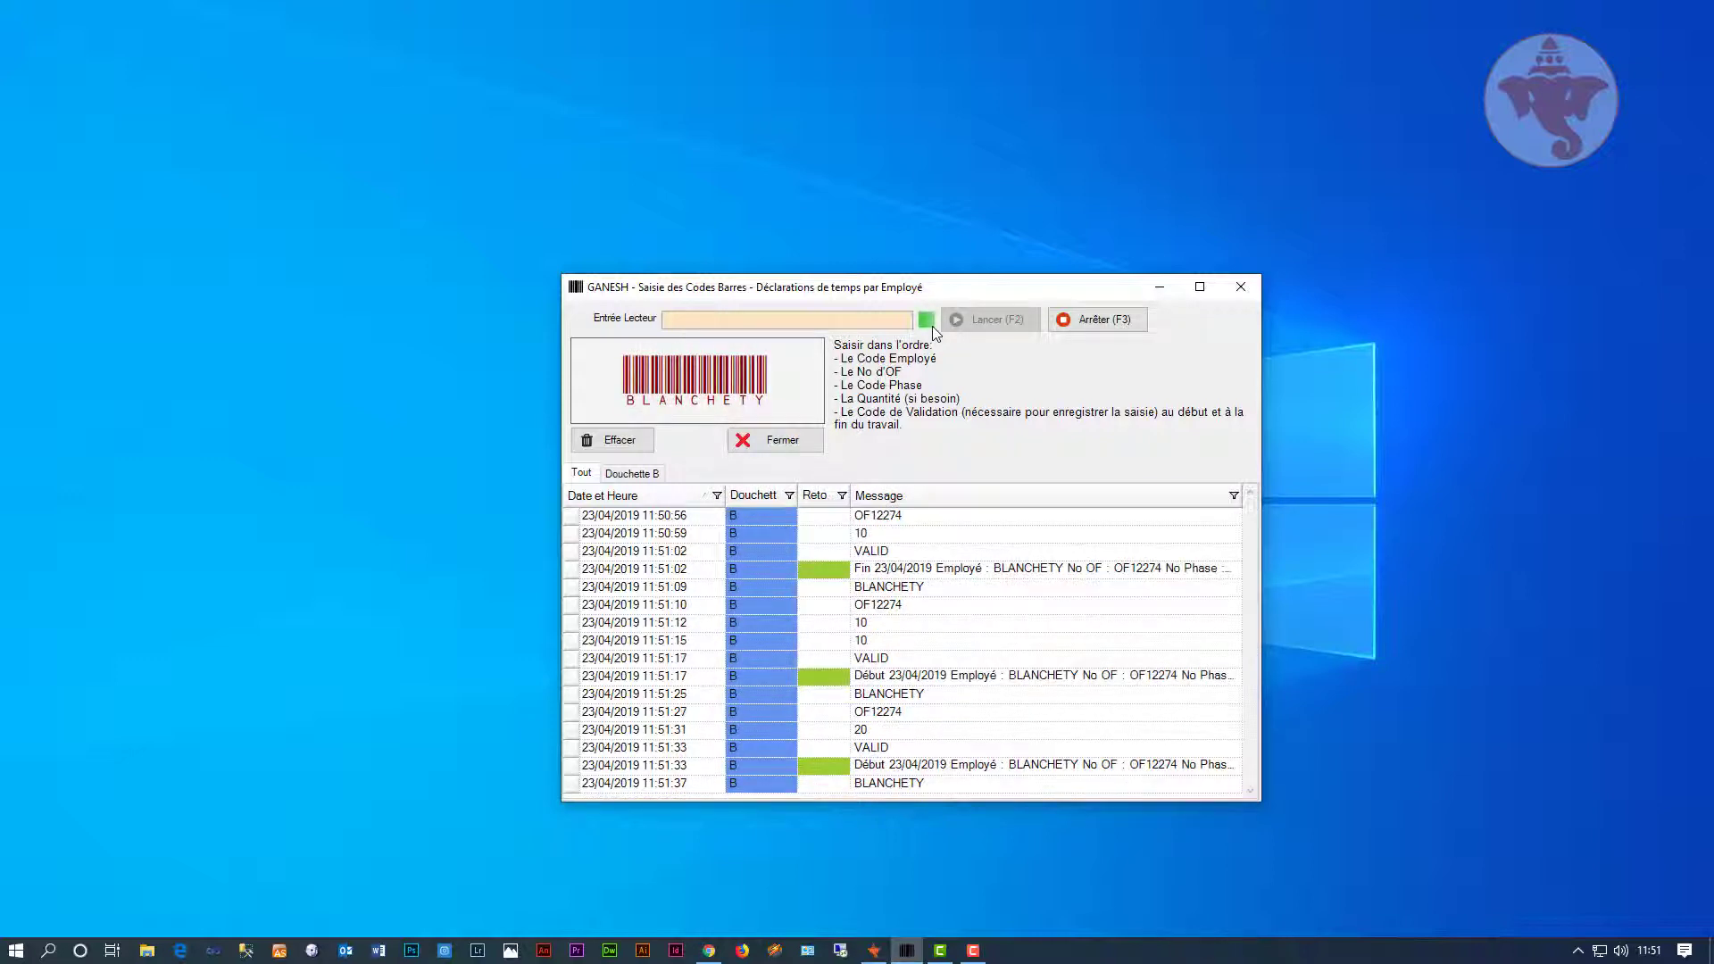
{"action": "type", "text": "OF12274"}
{"action": "key", "text": "Return"}
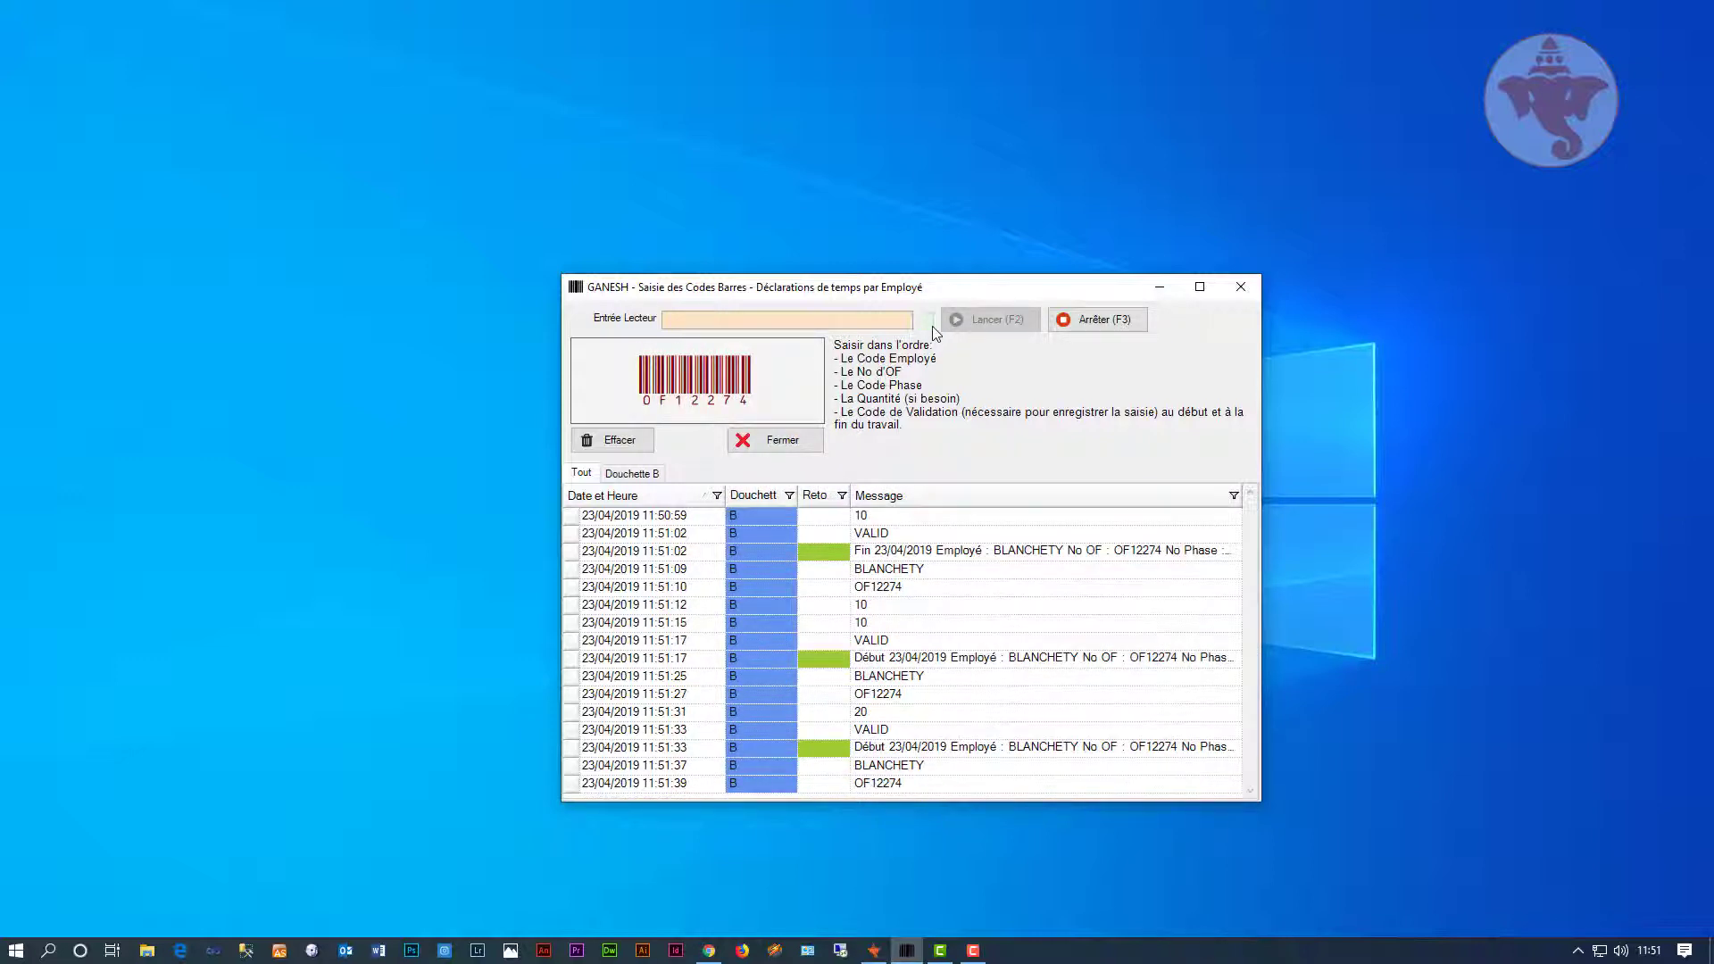
{"action": "type", "text": "20"}
{"action": "key", "text": "Return"}
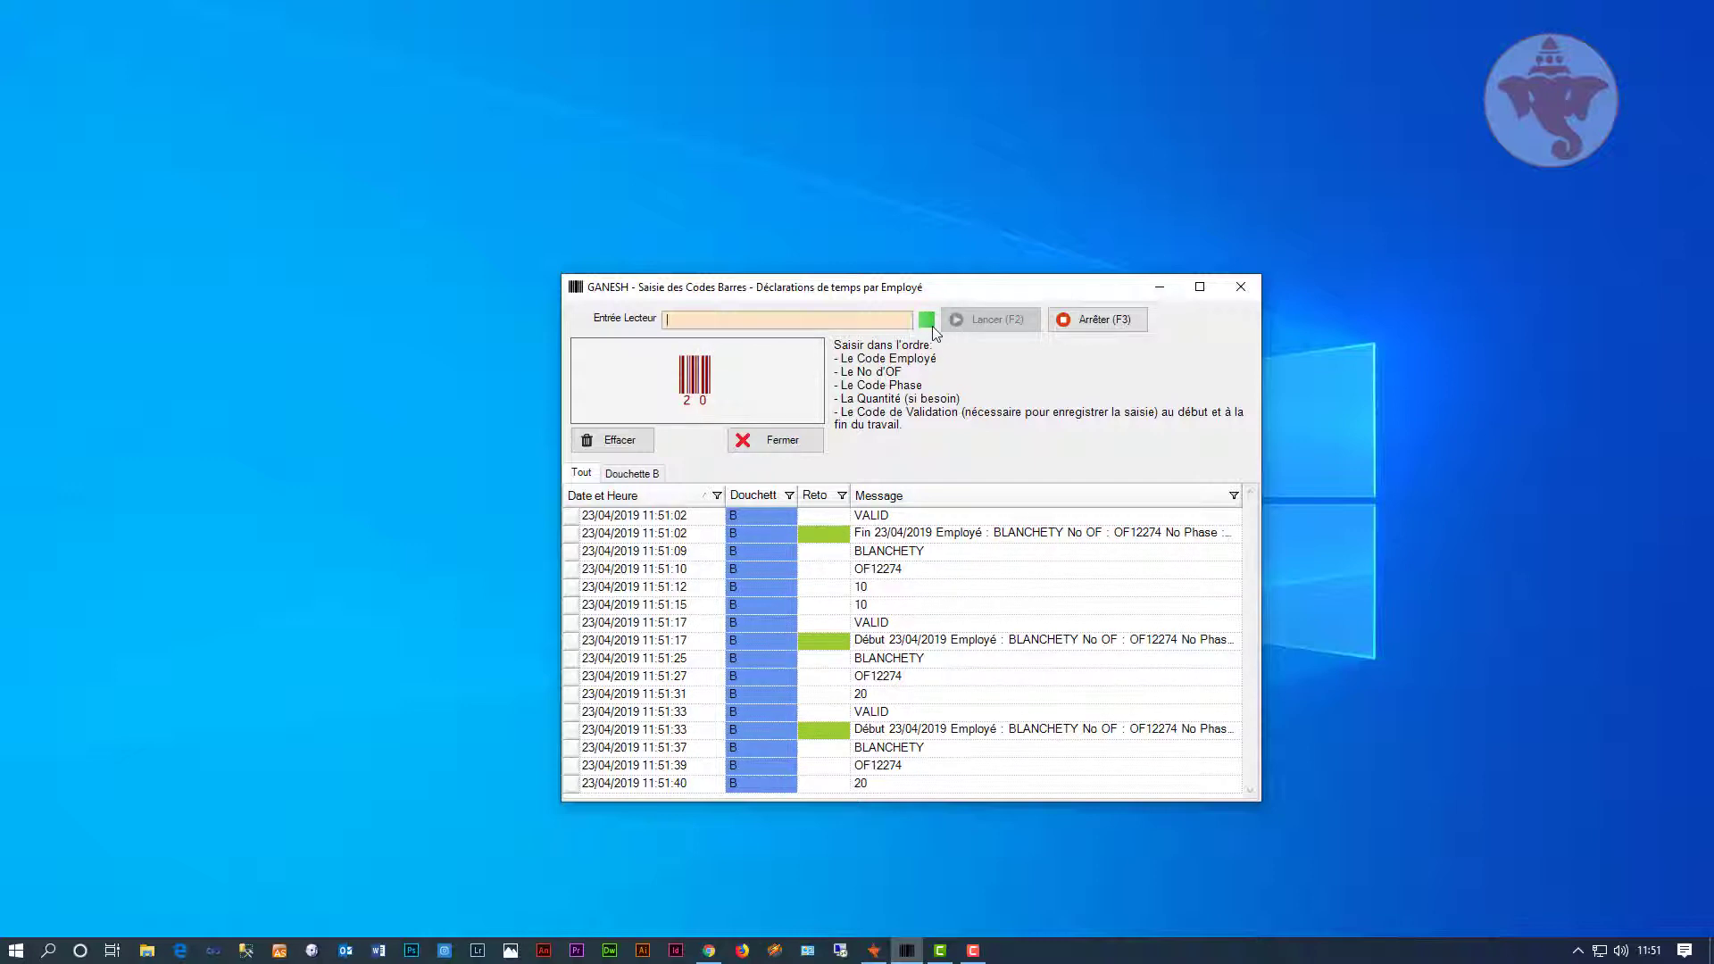
{"action": "type", "text": "10"}
{"action": "key", "text": "Return"}
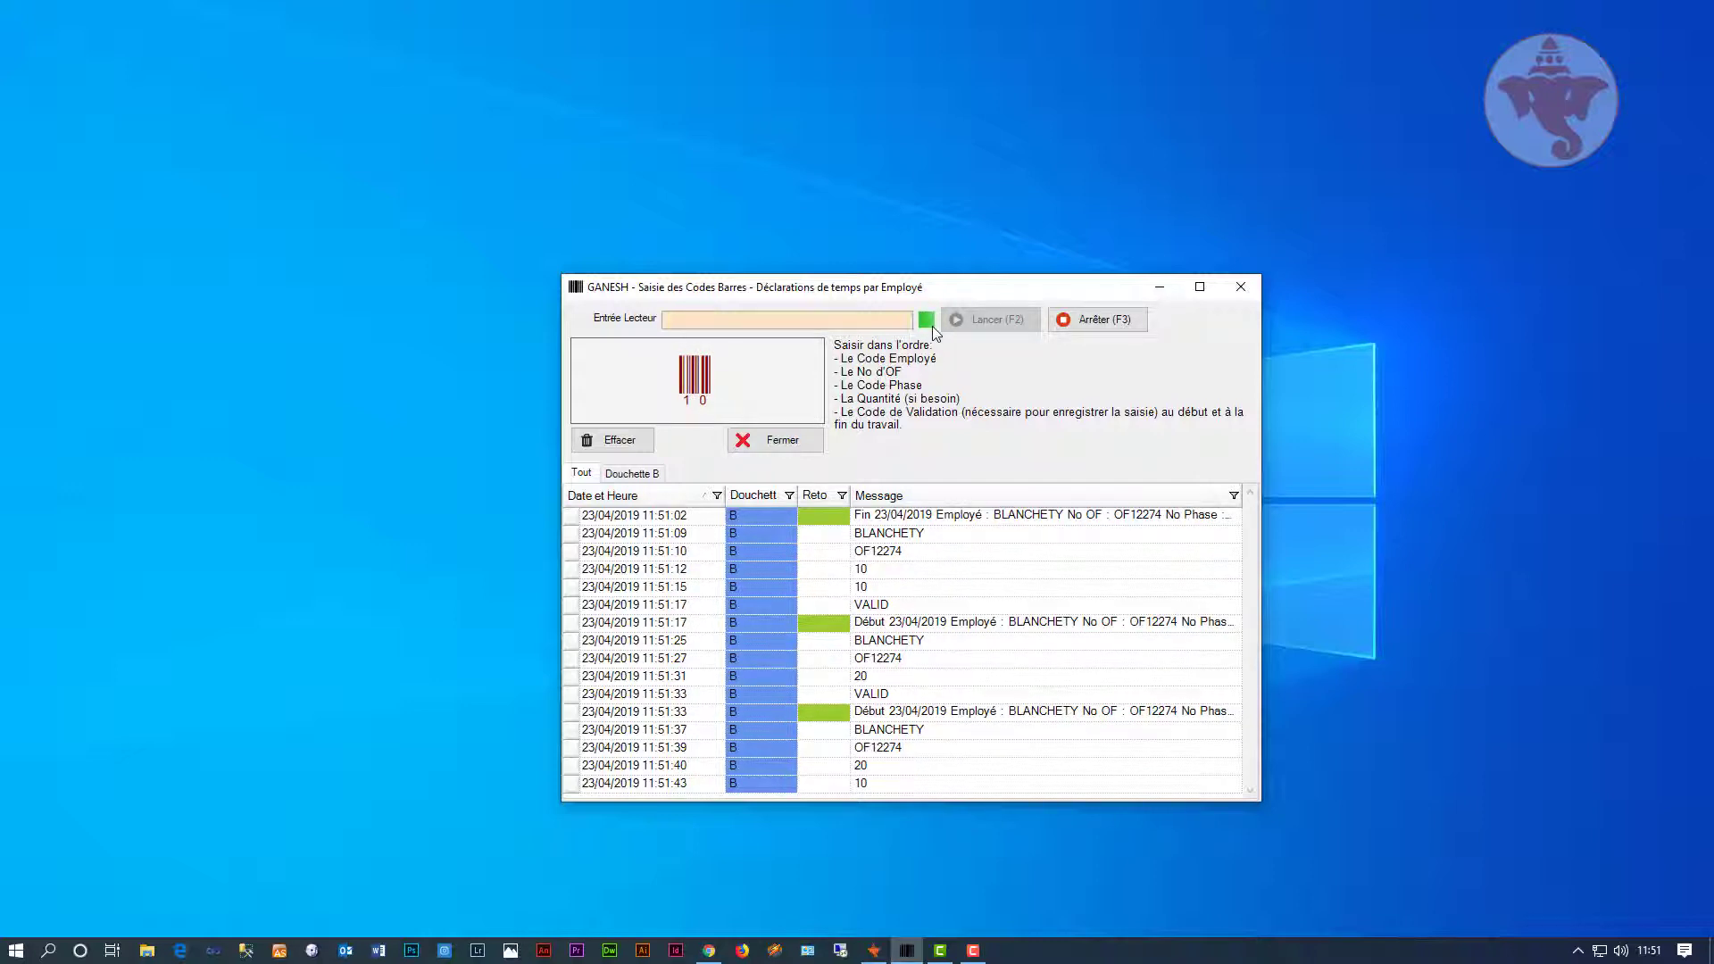
{"action": "type", "text": "VALID"}
{"action": "key", "text": "Return"}
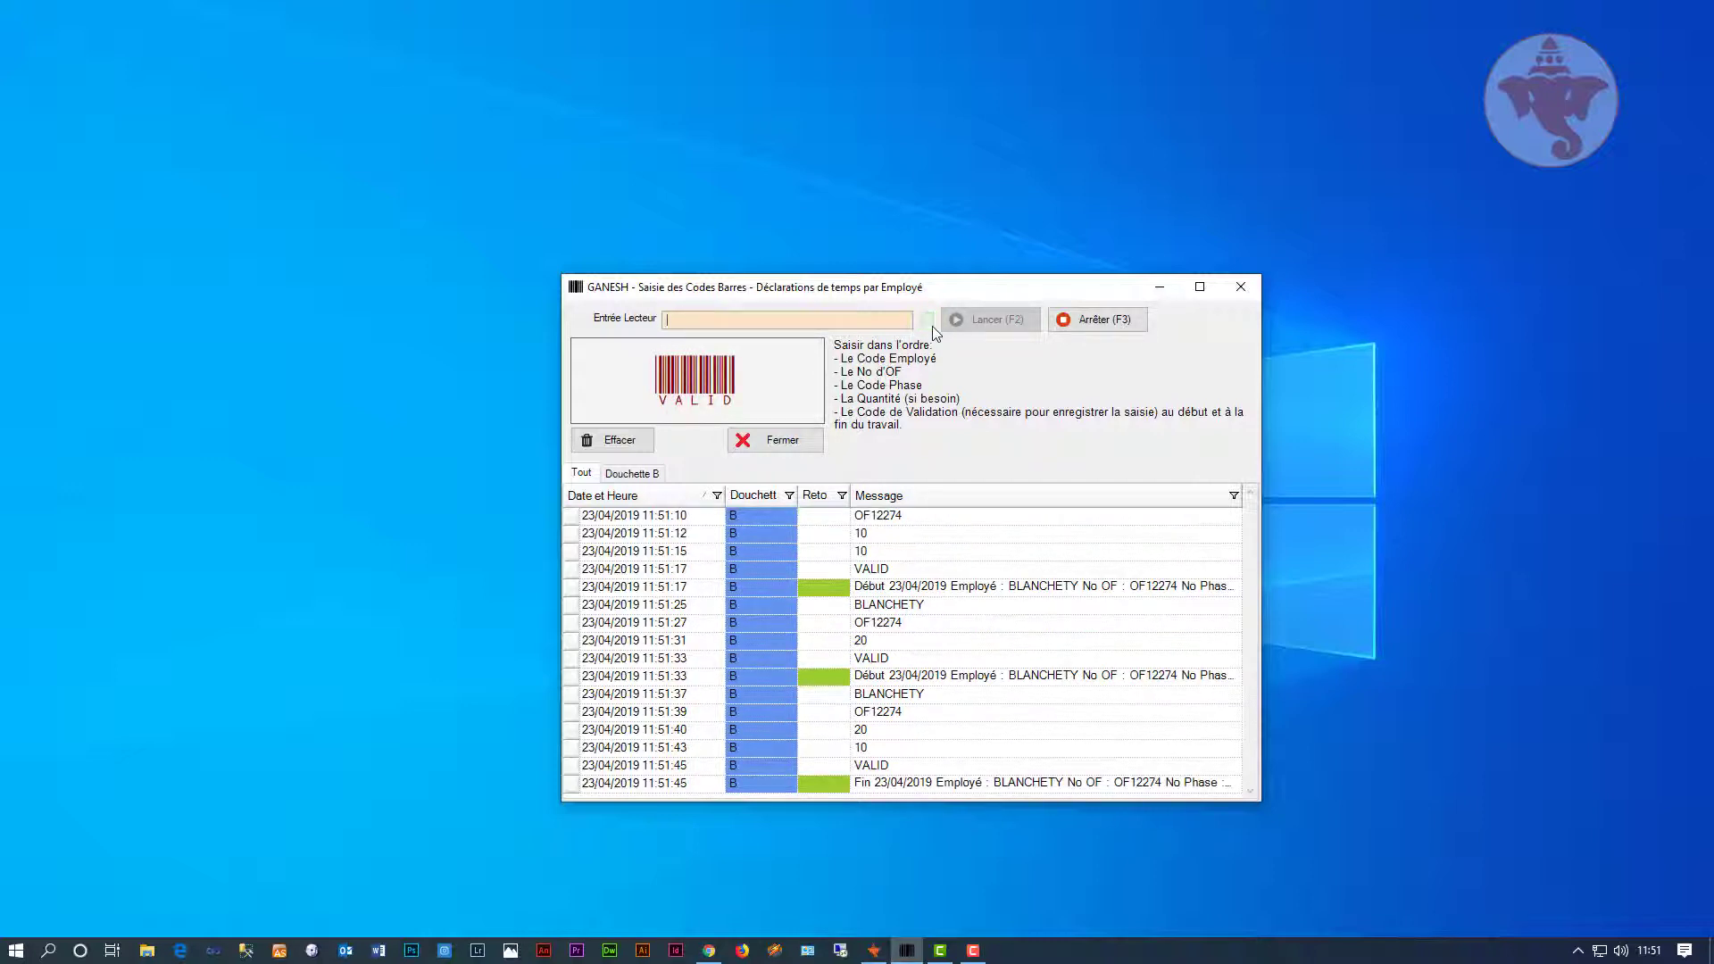
Step: Scan the employee code, OF12274, phase 30 and VALID to start phase 30
{"action": "key", "text": "Return"}
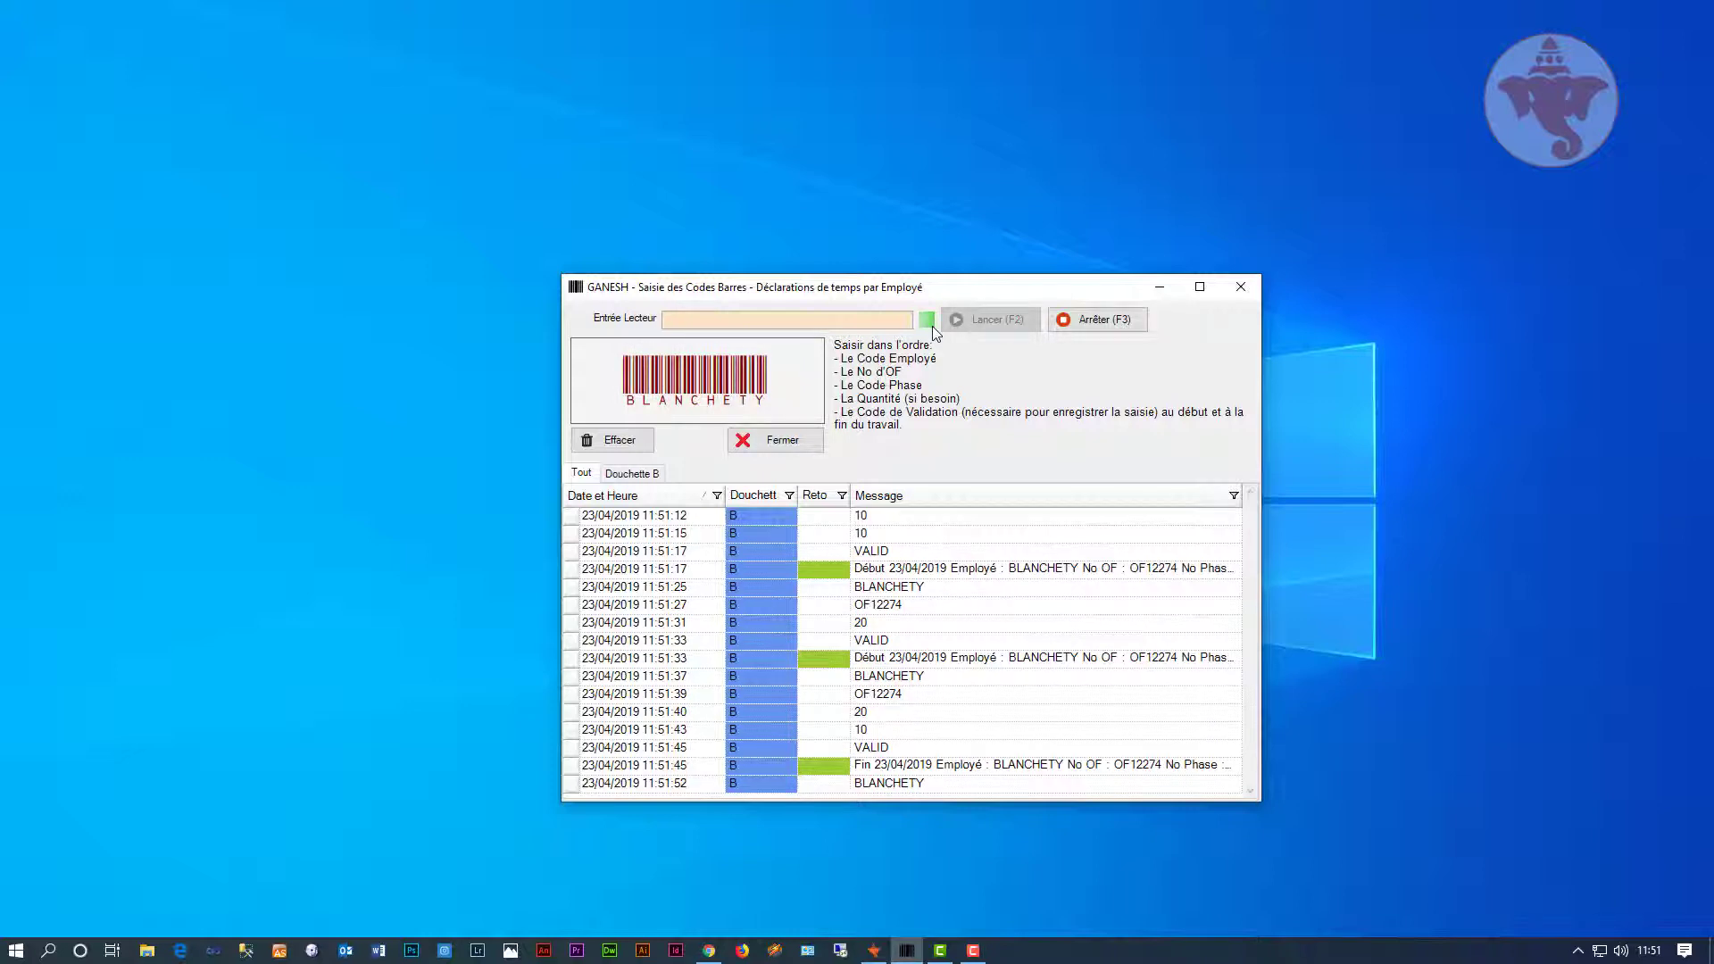
{"action": "type", "text": "OF12274"}
{"action": "key", "text": "Return"}
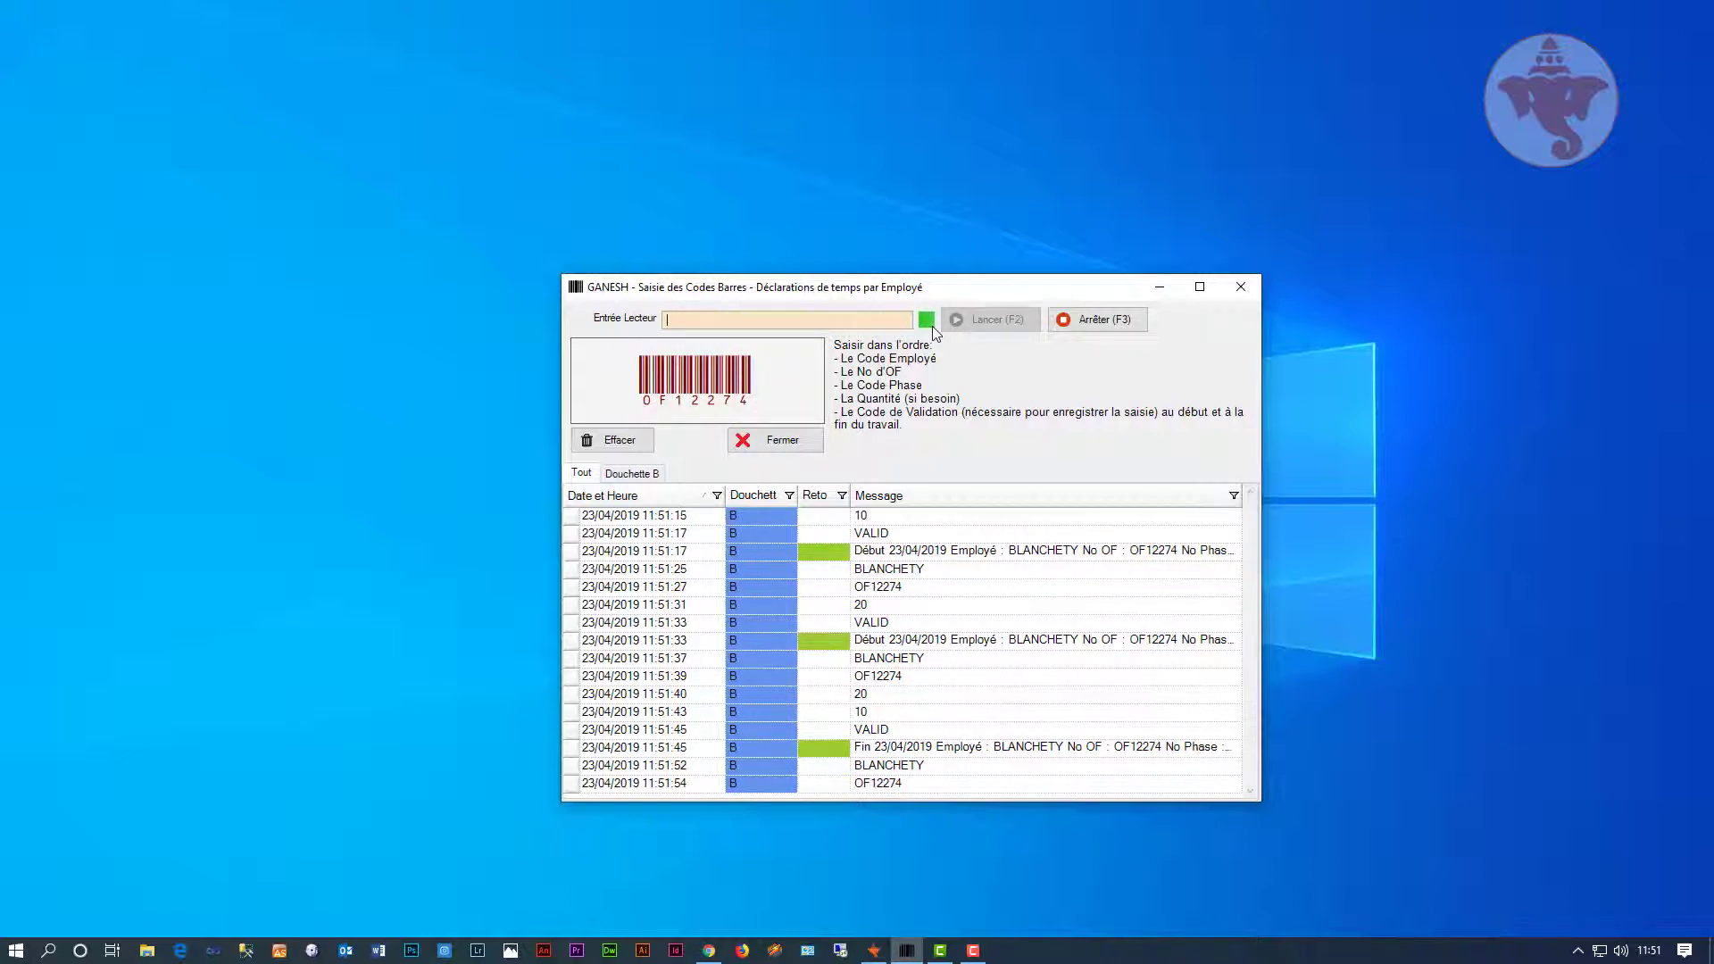
{"action": "type", "text": "30"}
{"action": "key", "text": "Return"}
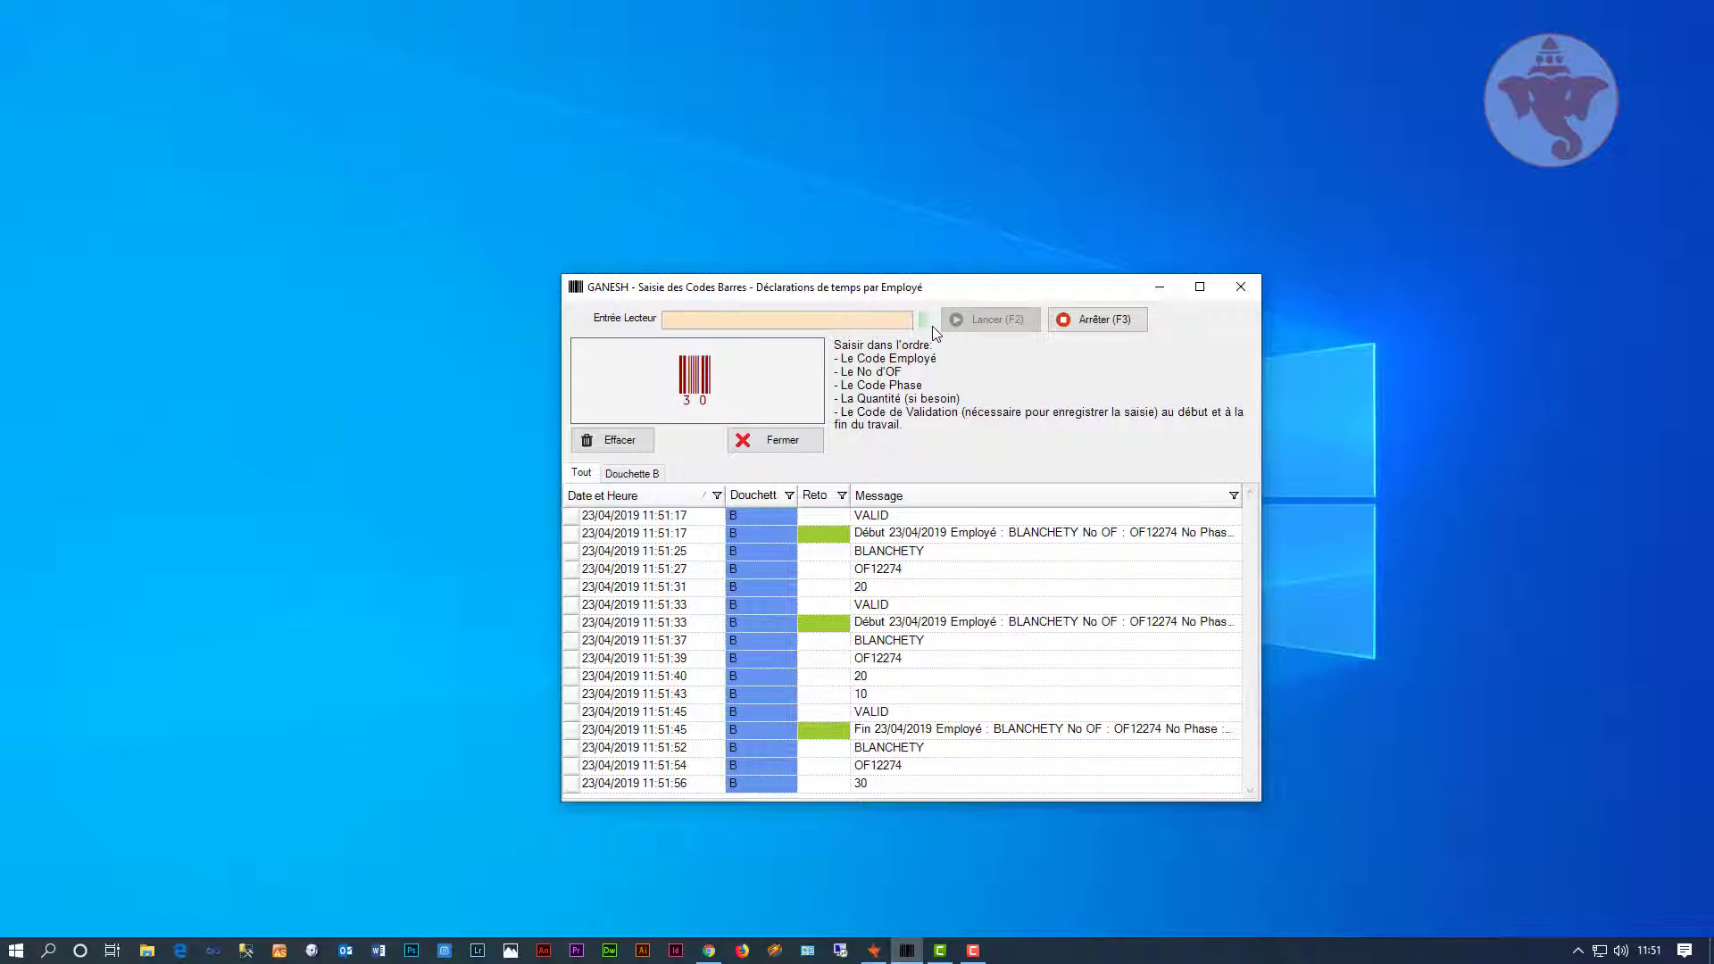
{"action": "type", "text": "VALID"}
{"action": "key", "text": "Return"}
Step: End phase 30 of OF12274 with quantity 10, marking the order finished
{"action": "key", "text": "Return"}
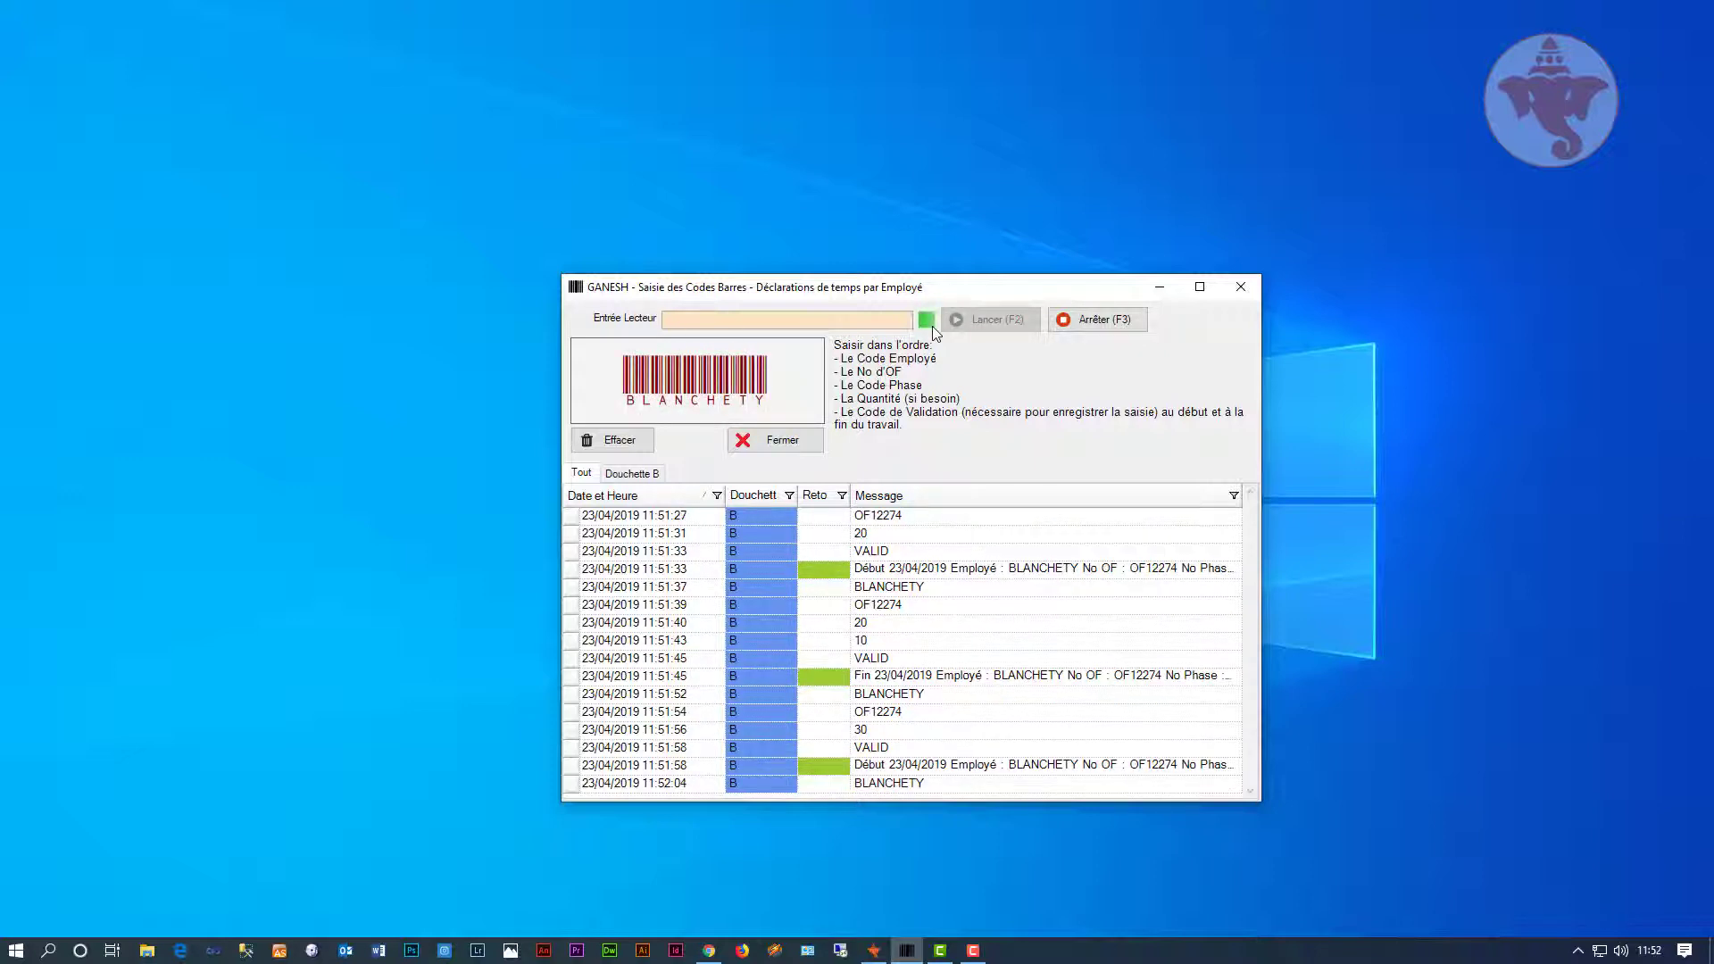
{"action": "type", "text": "OF12274"}
{"action": "key", "text": "Return"}
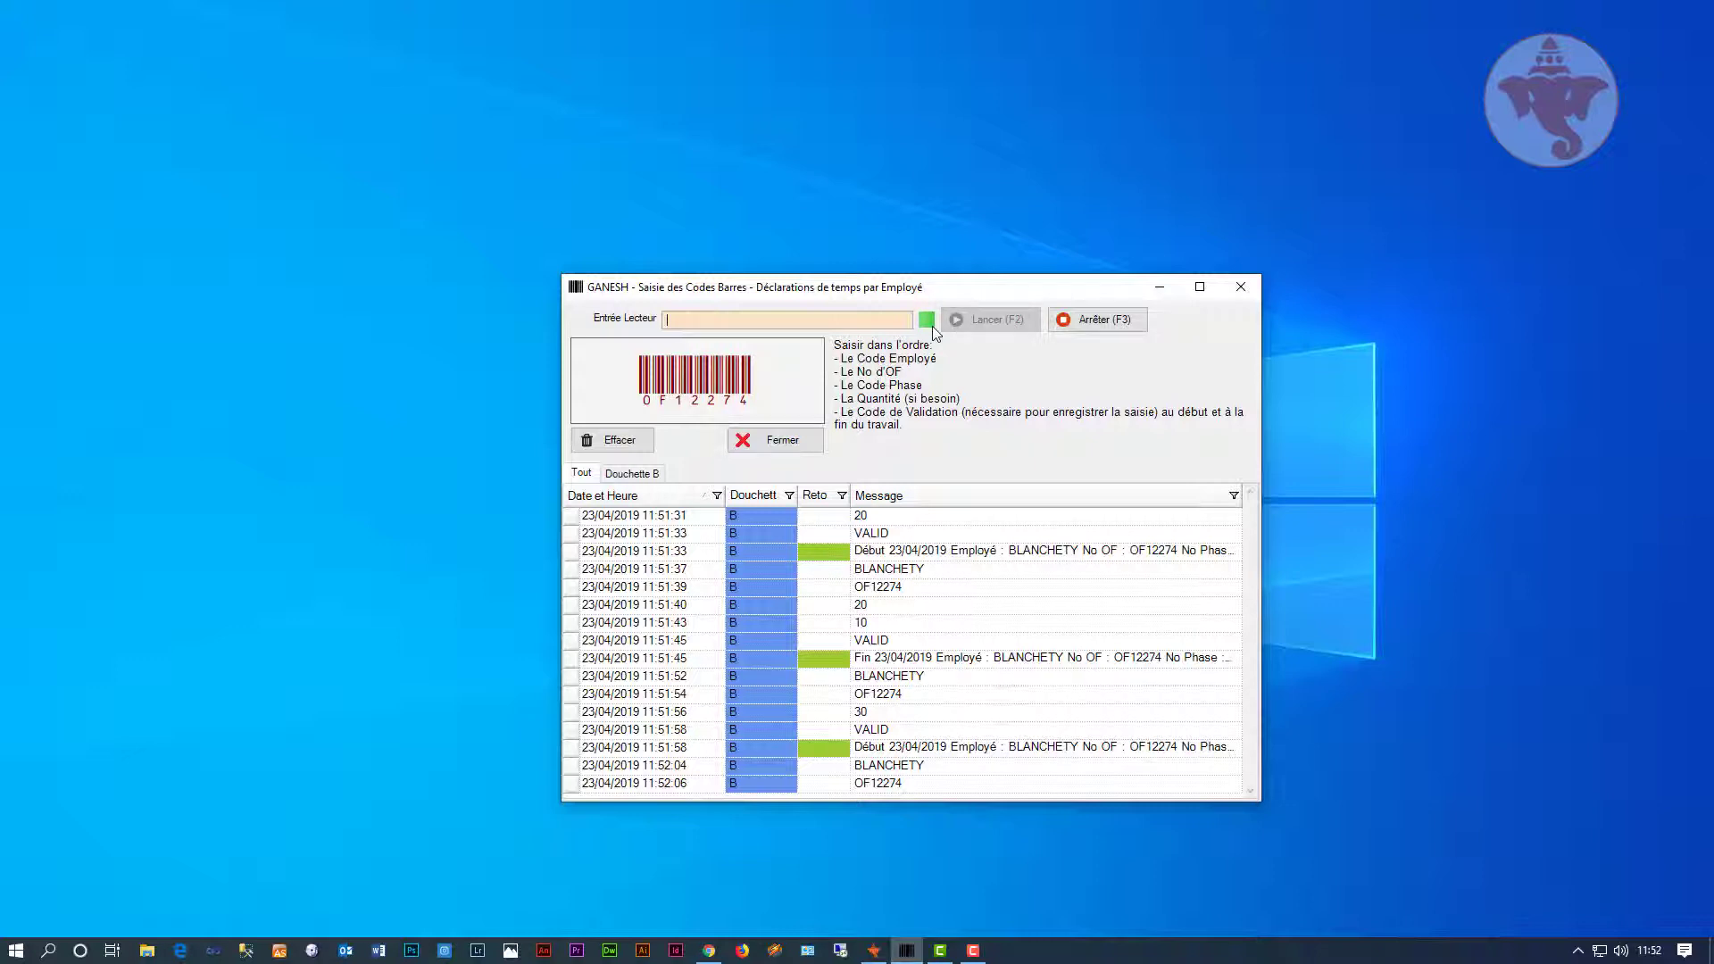
{"action": "type", "text": "30"}
{"action": "key", "text": "Return"}
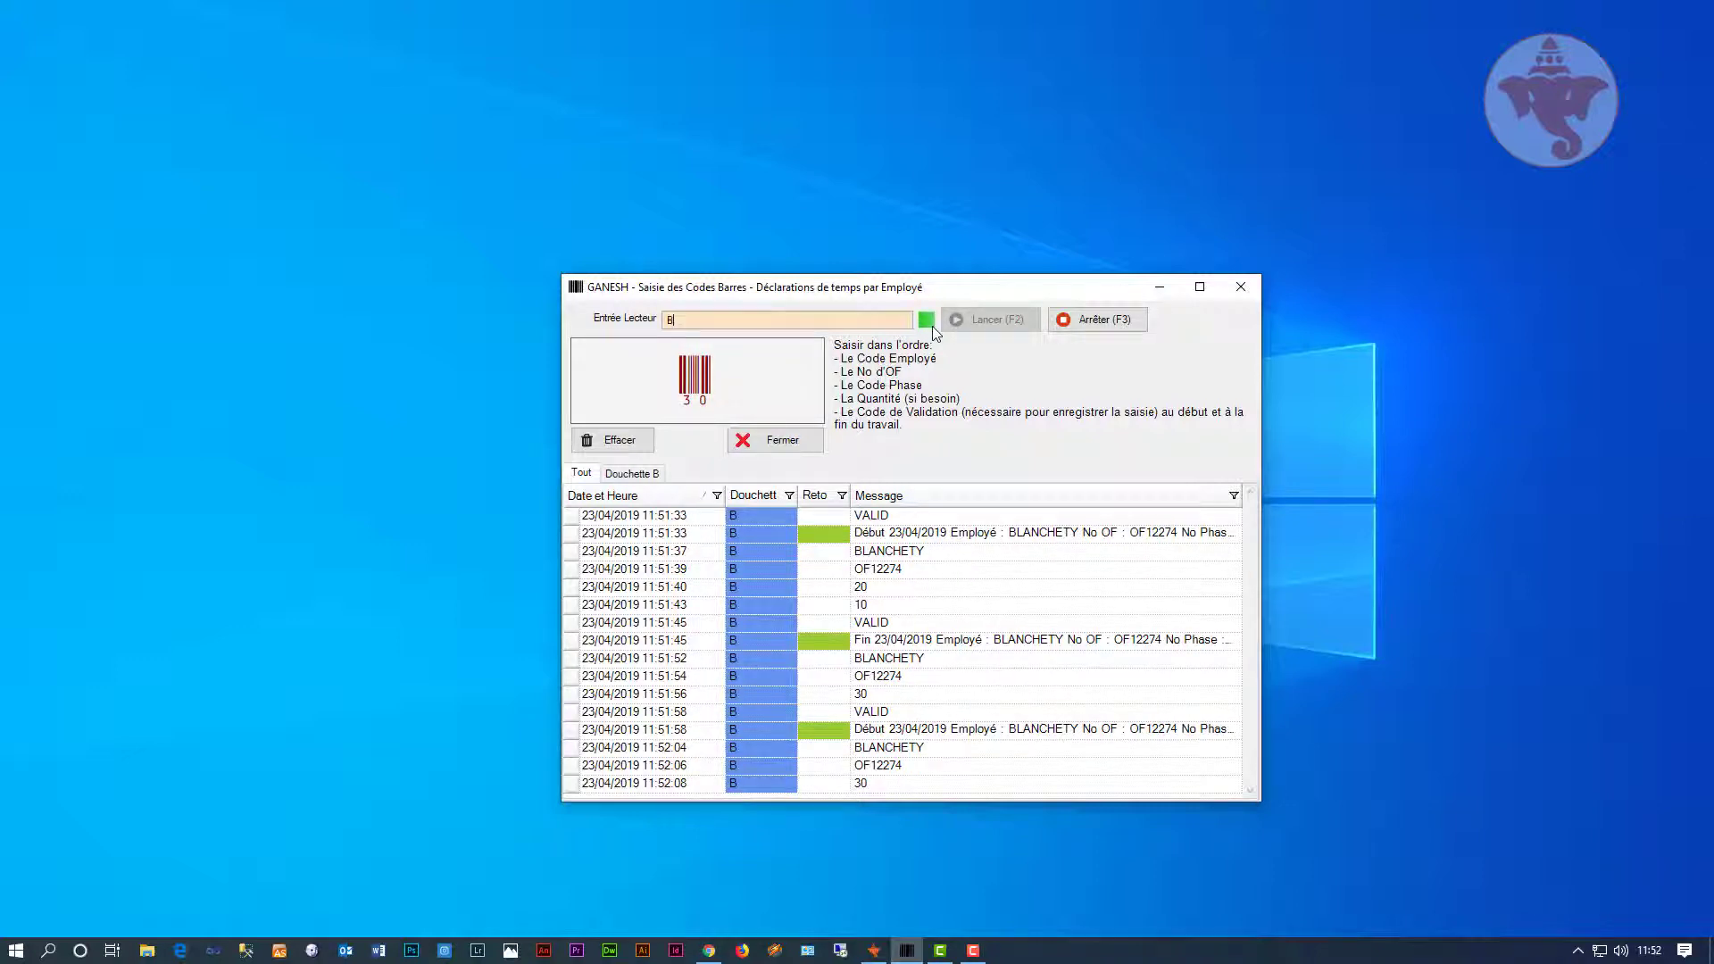
{"action": "type", "text": "10"}
{"action": "key", "text": "Return"}
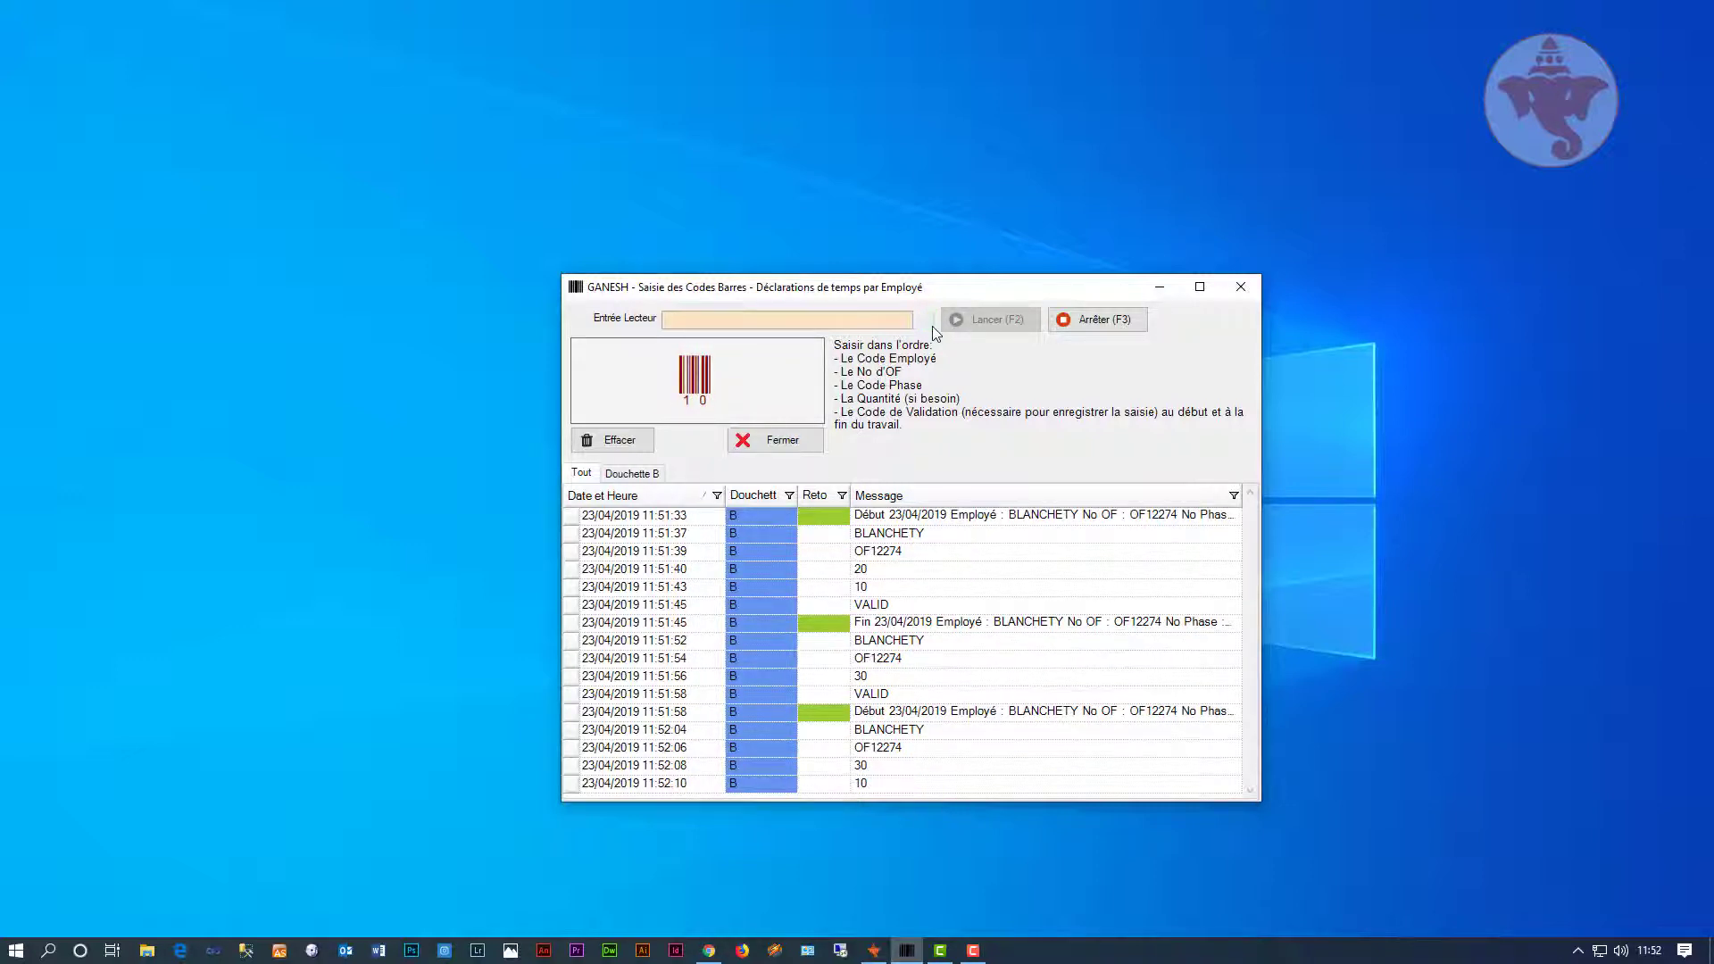
{"action": "type", "text": "VALID"}
{"action": "key", "text": "Return"}
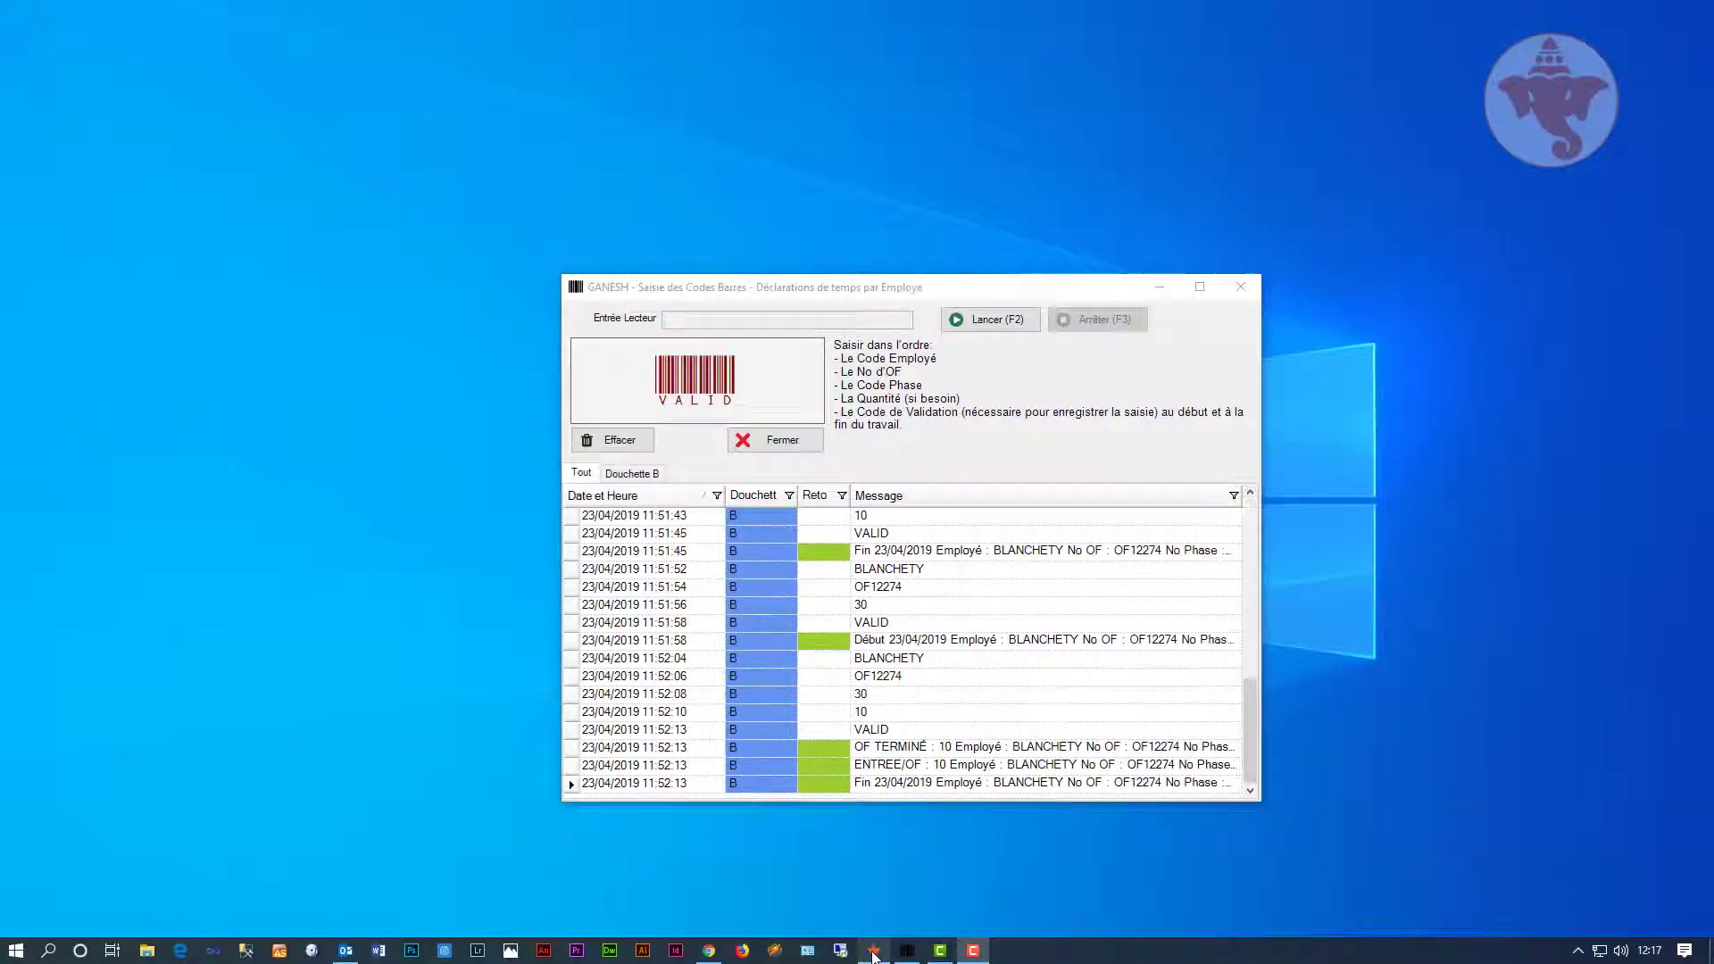
Step: Open sales dossier DO10415 in the commercial dossier form
{"action": "left_click", "coordinate": [873, 951]}
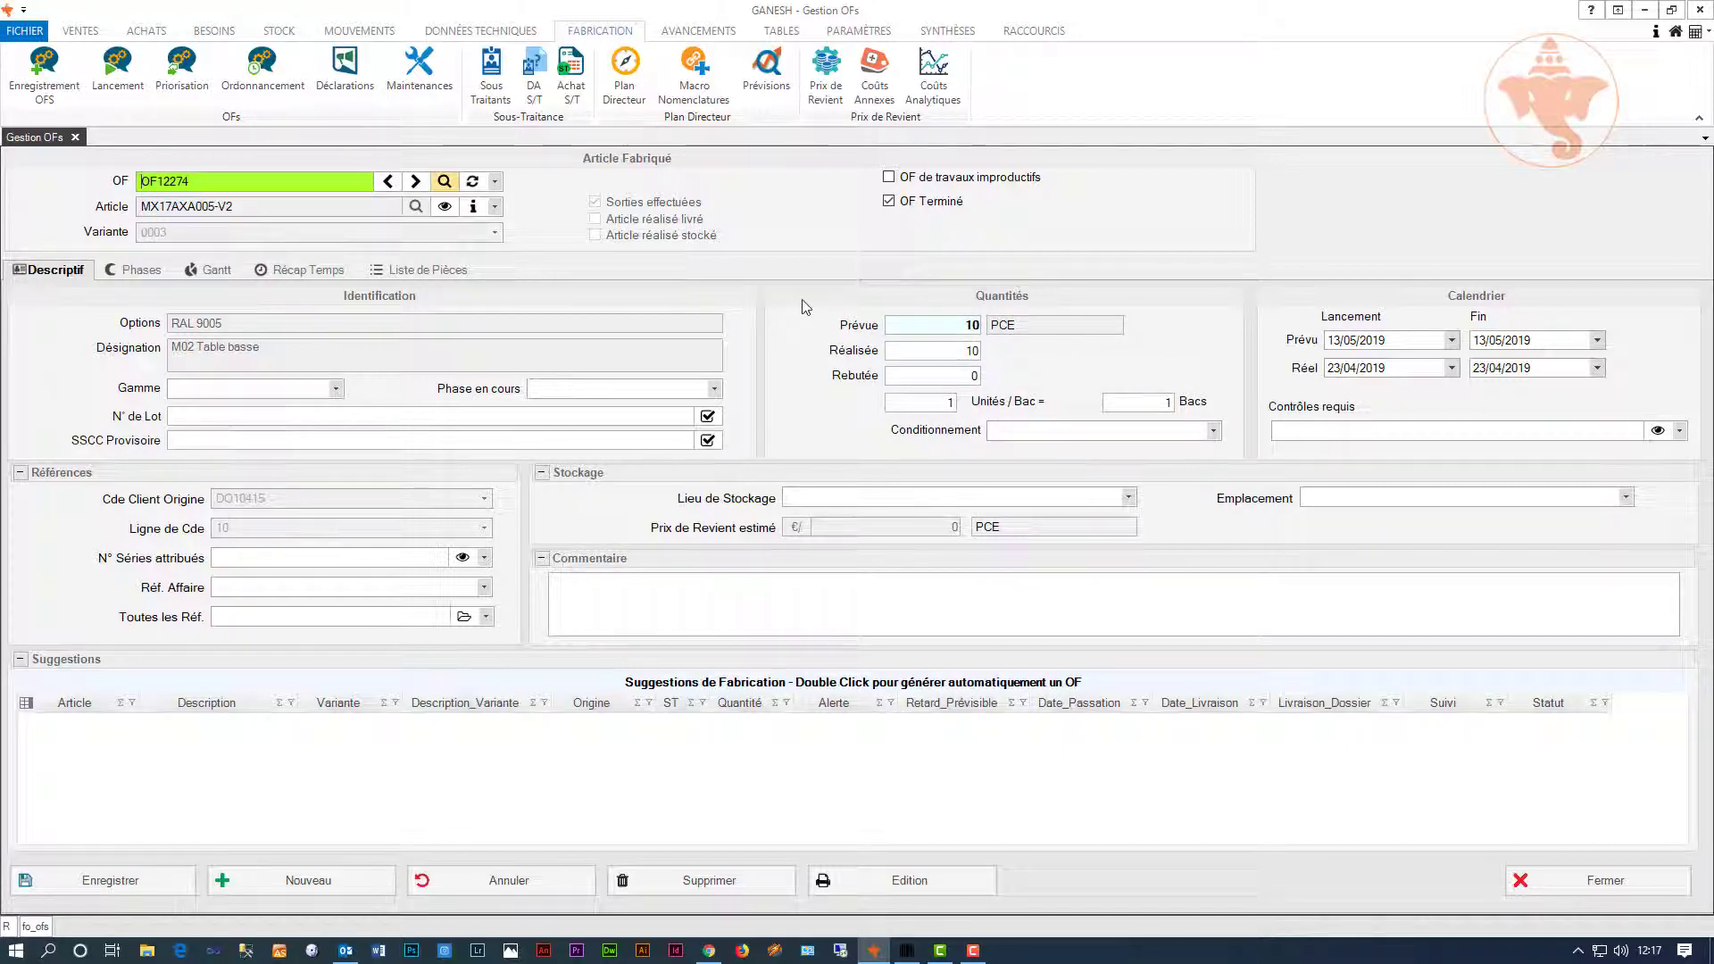
{"action": "left_click", "coordinate": [79, 31]}
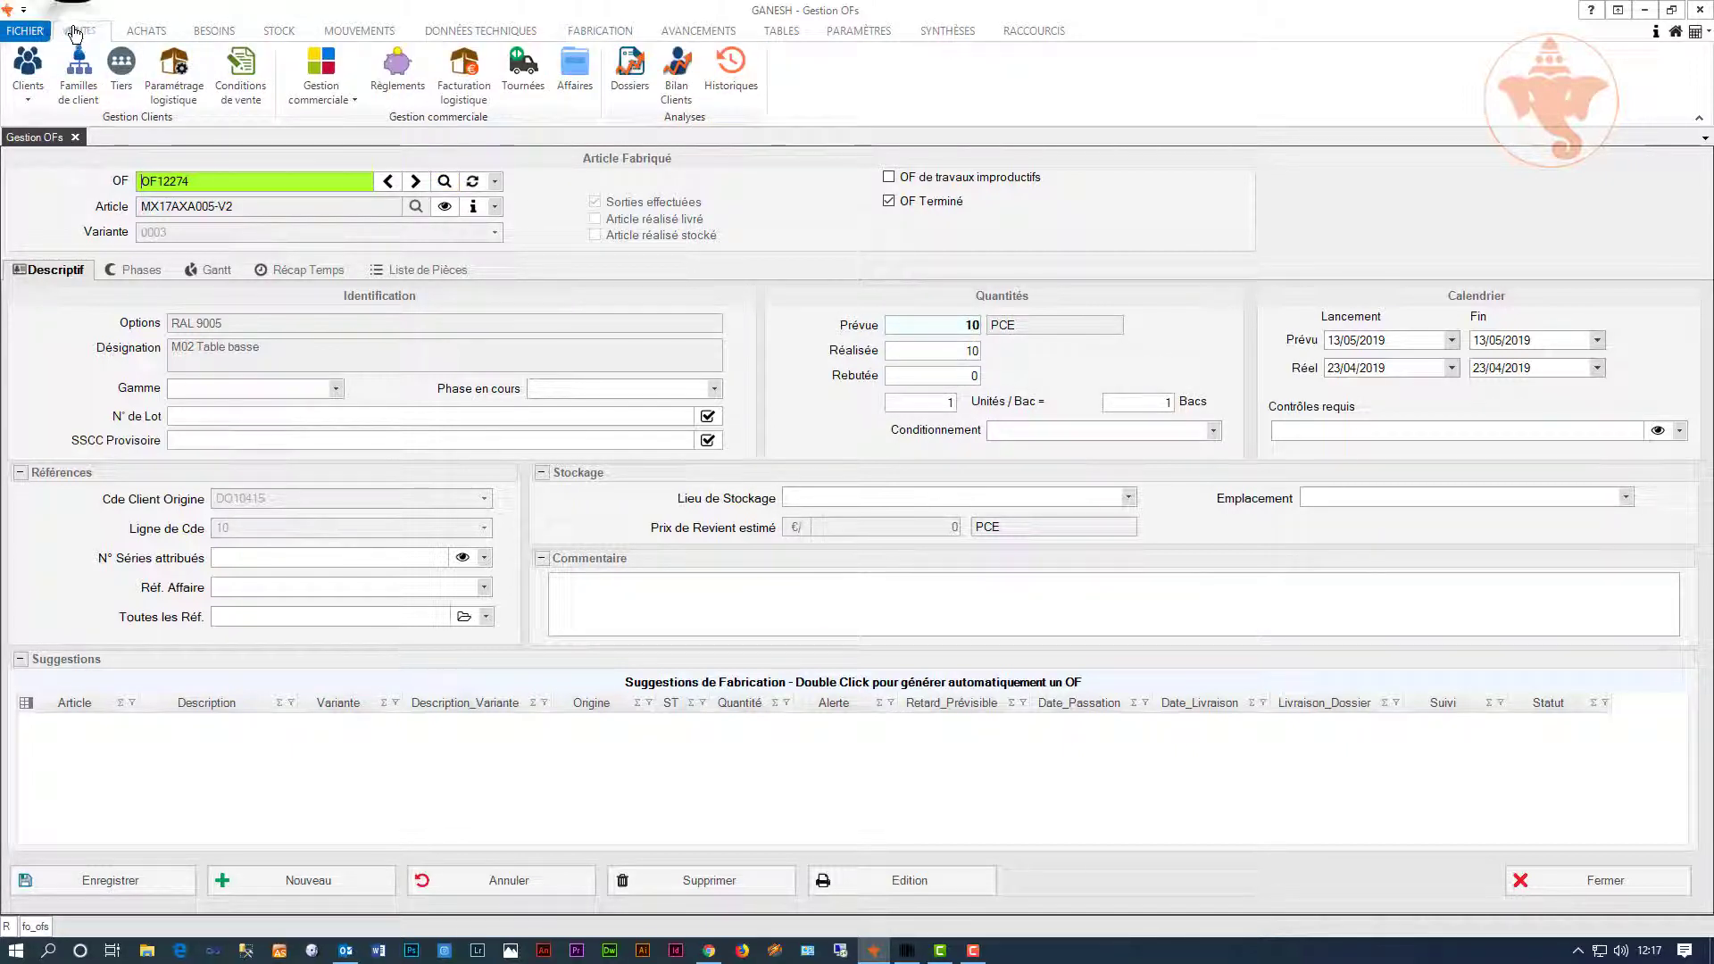
{"action": "left_click", "coordinate": [336, 95]}
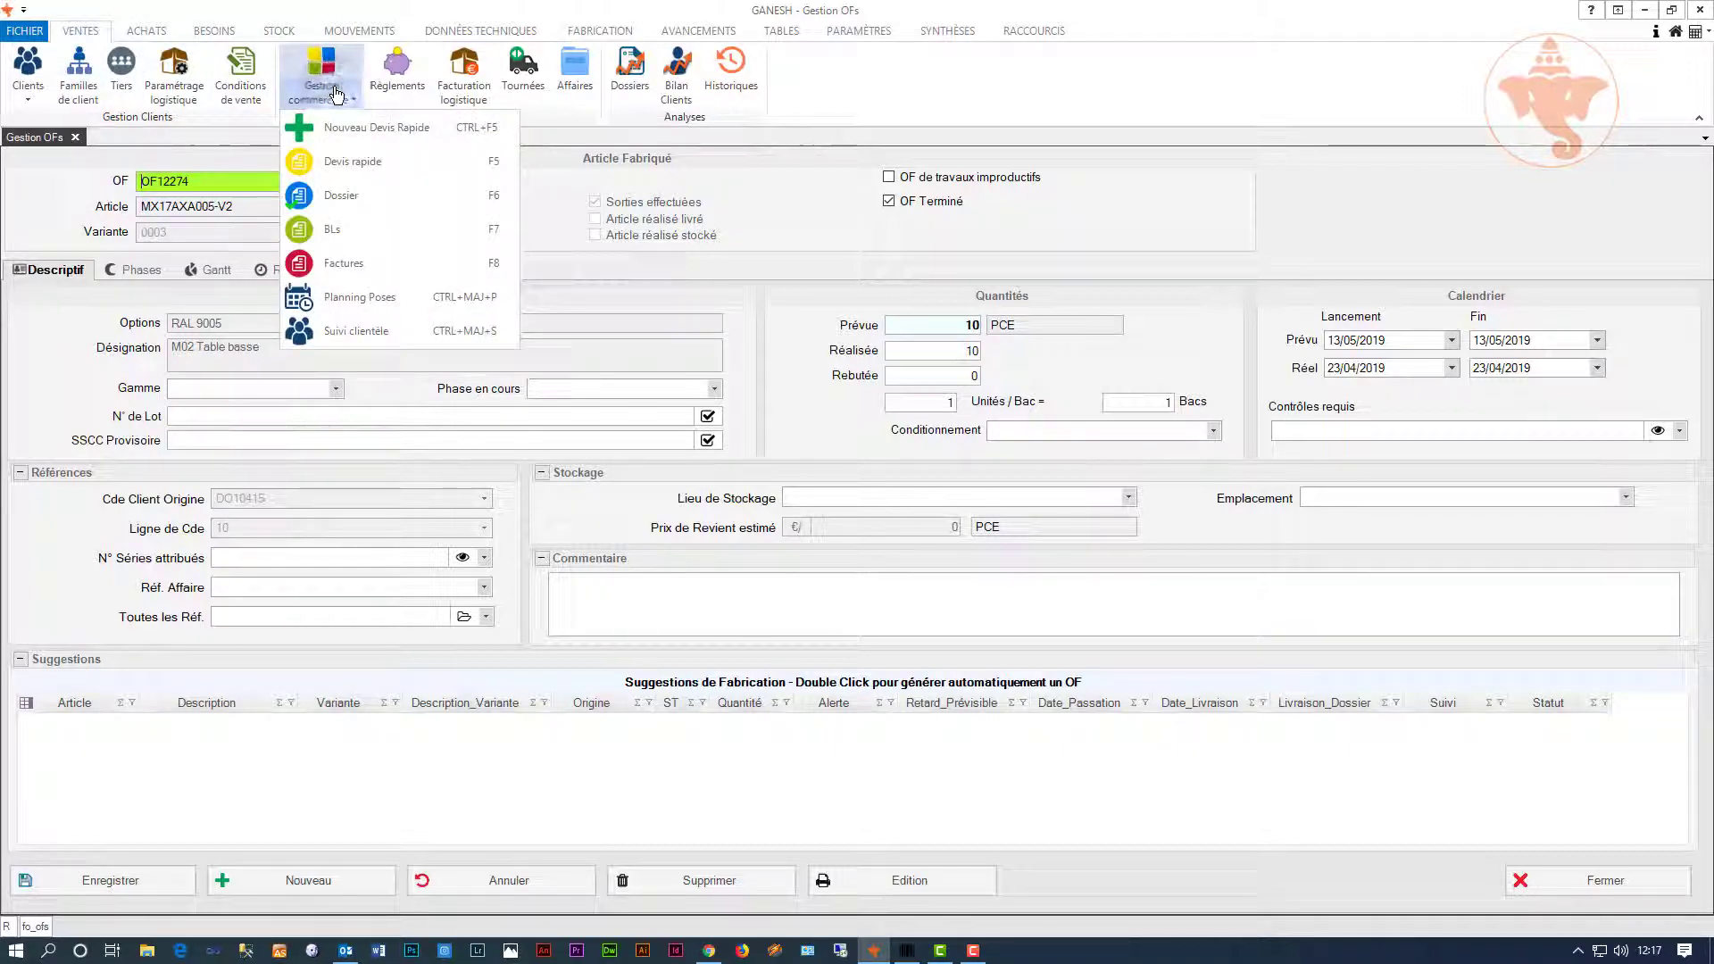
{"action": "left_click", "coordinate": [339, 194]}
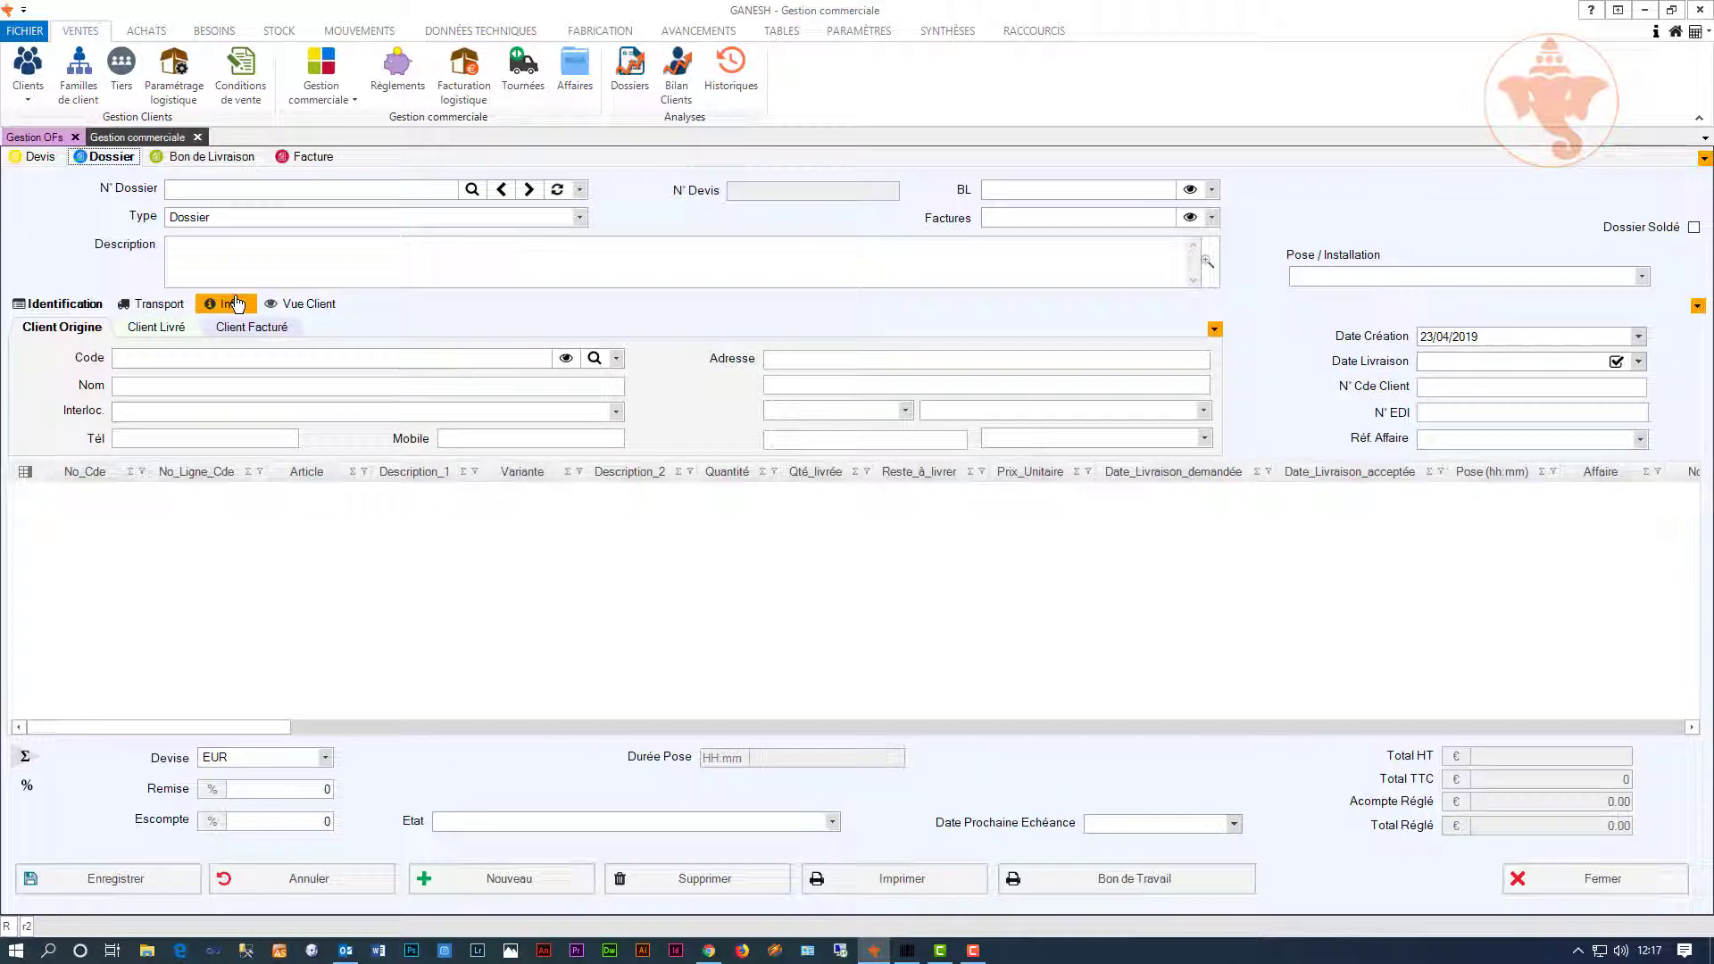
{"action": "left_click", "coordinate": [580, 189]}
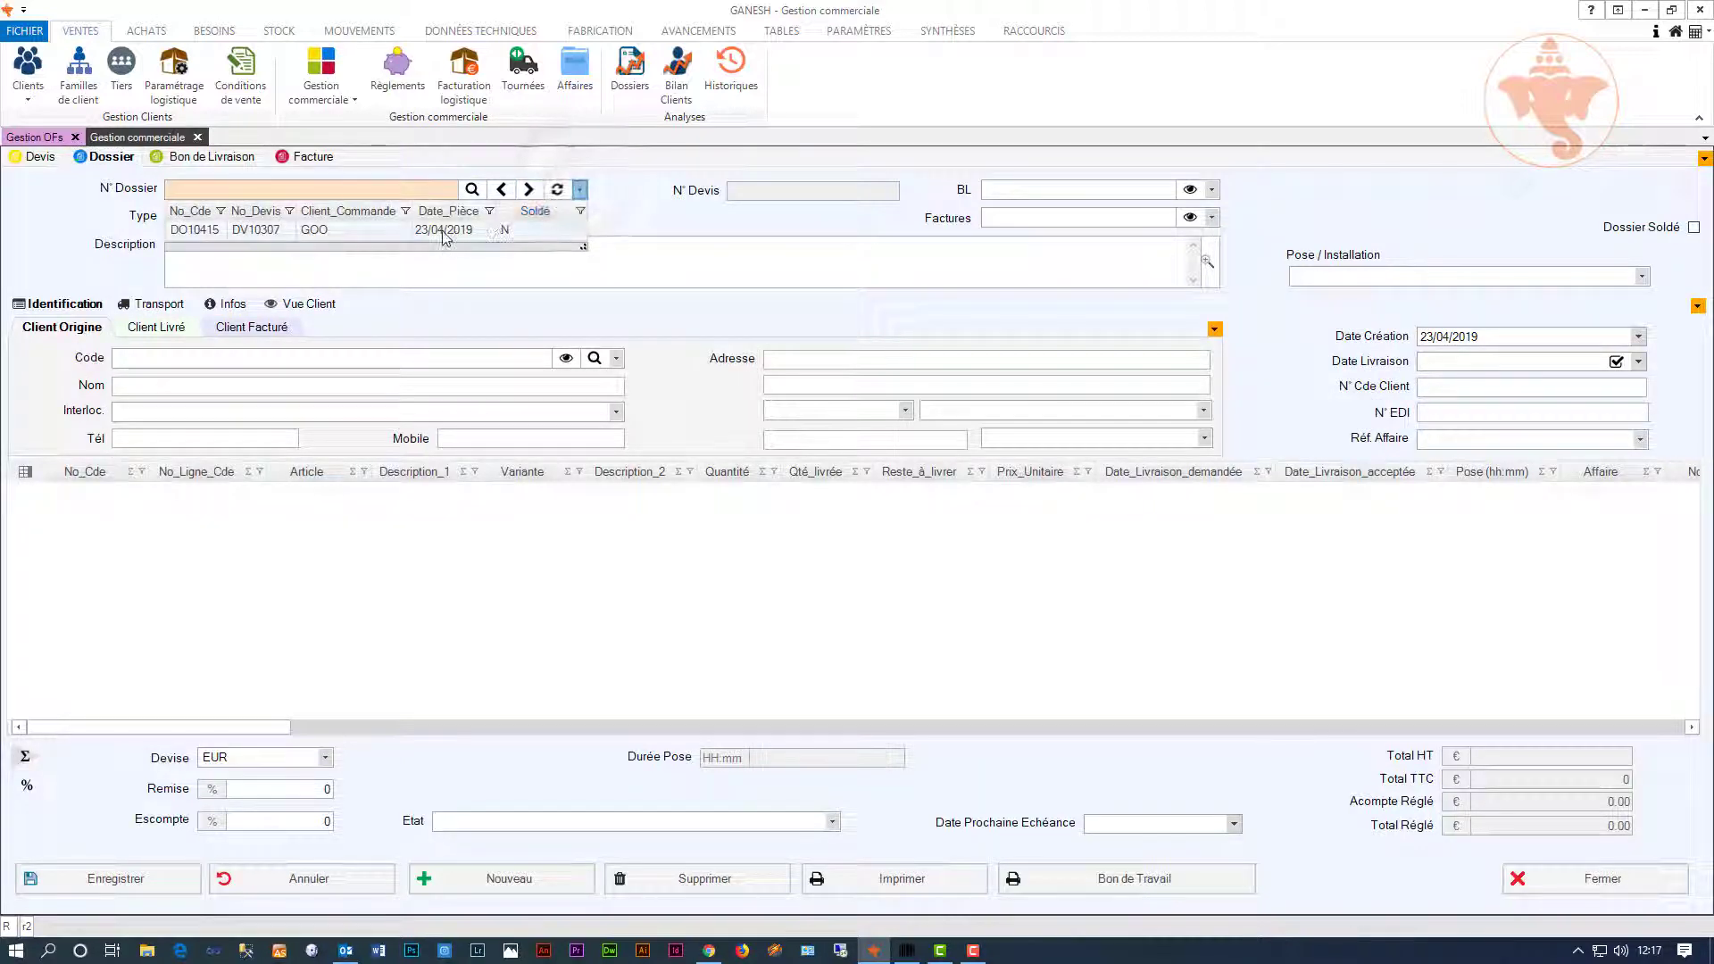
{"action": "left_click", "coordinate": [402, 229]}
Step: Create a delivery note from dossier DO10415 and confirm with Oui
{"action": "right_click", "coordinate": [55, 244]}
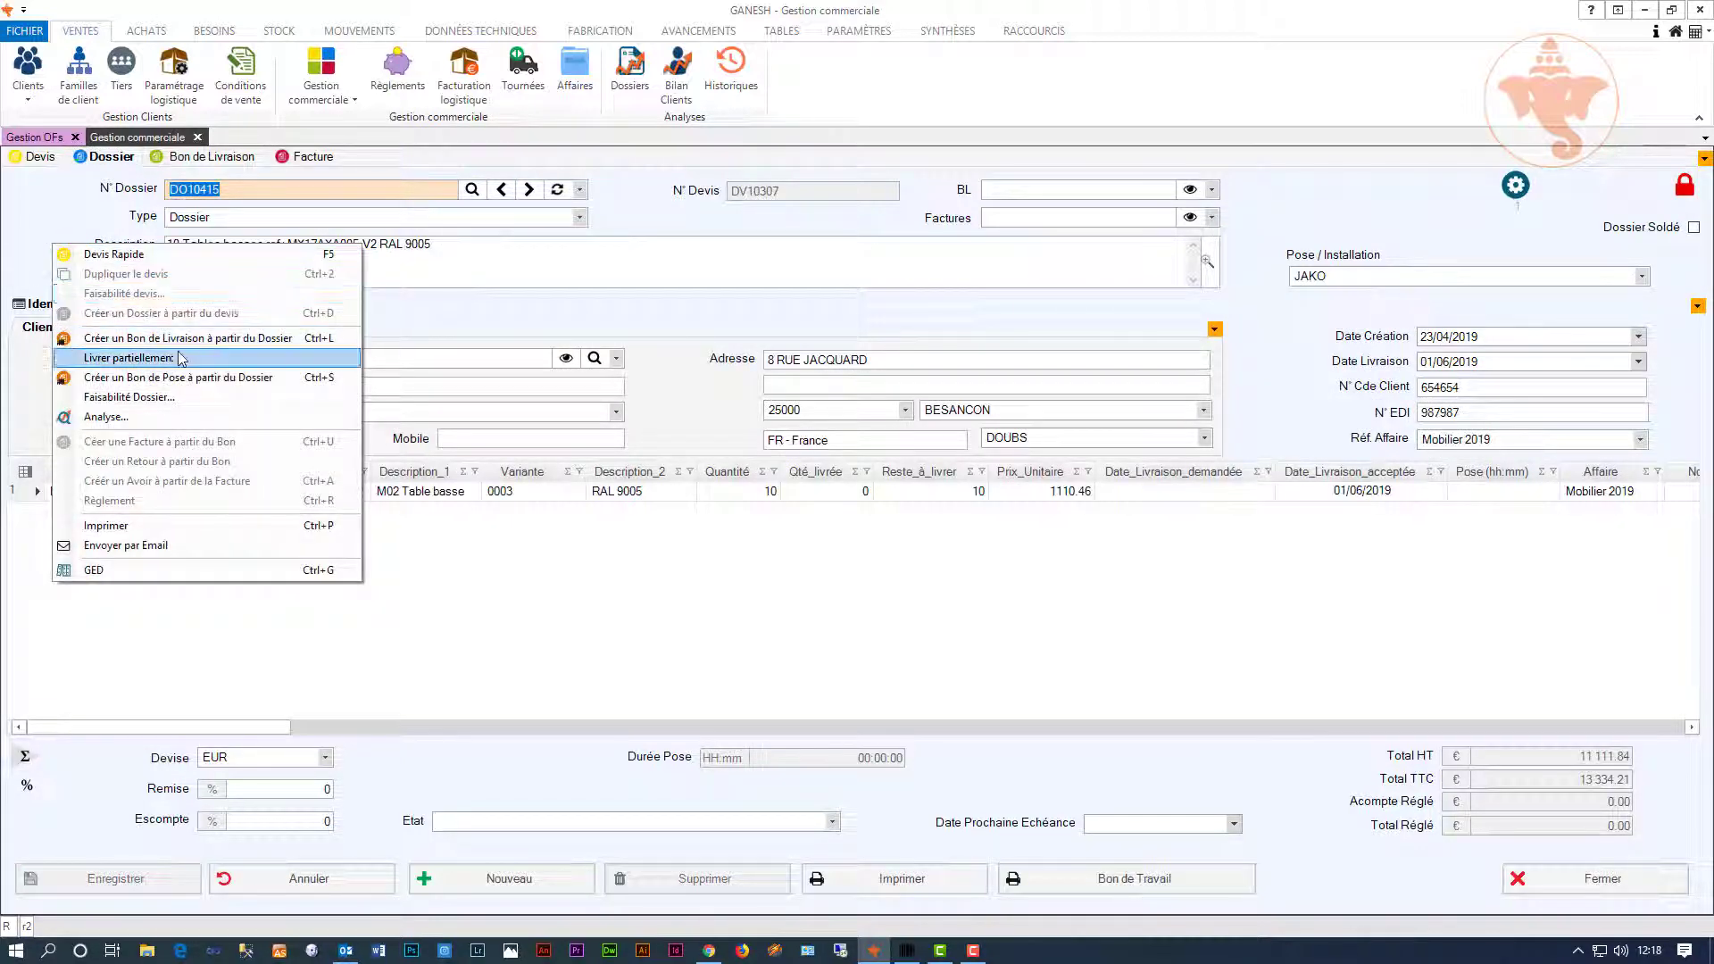
{"action": "left_click", "coordinate": [231, 338]}
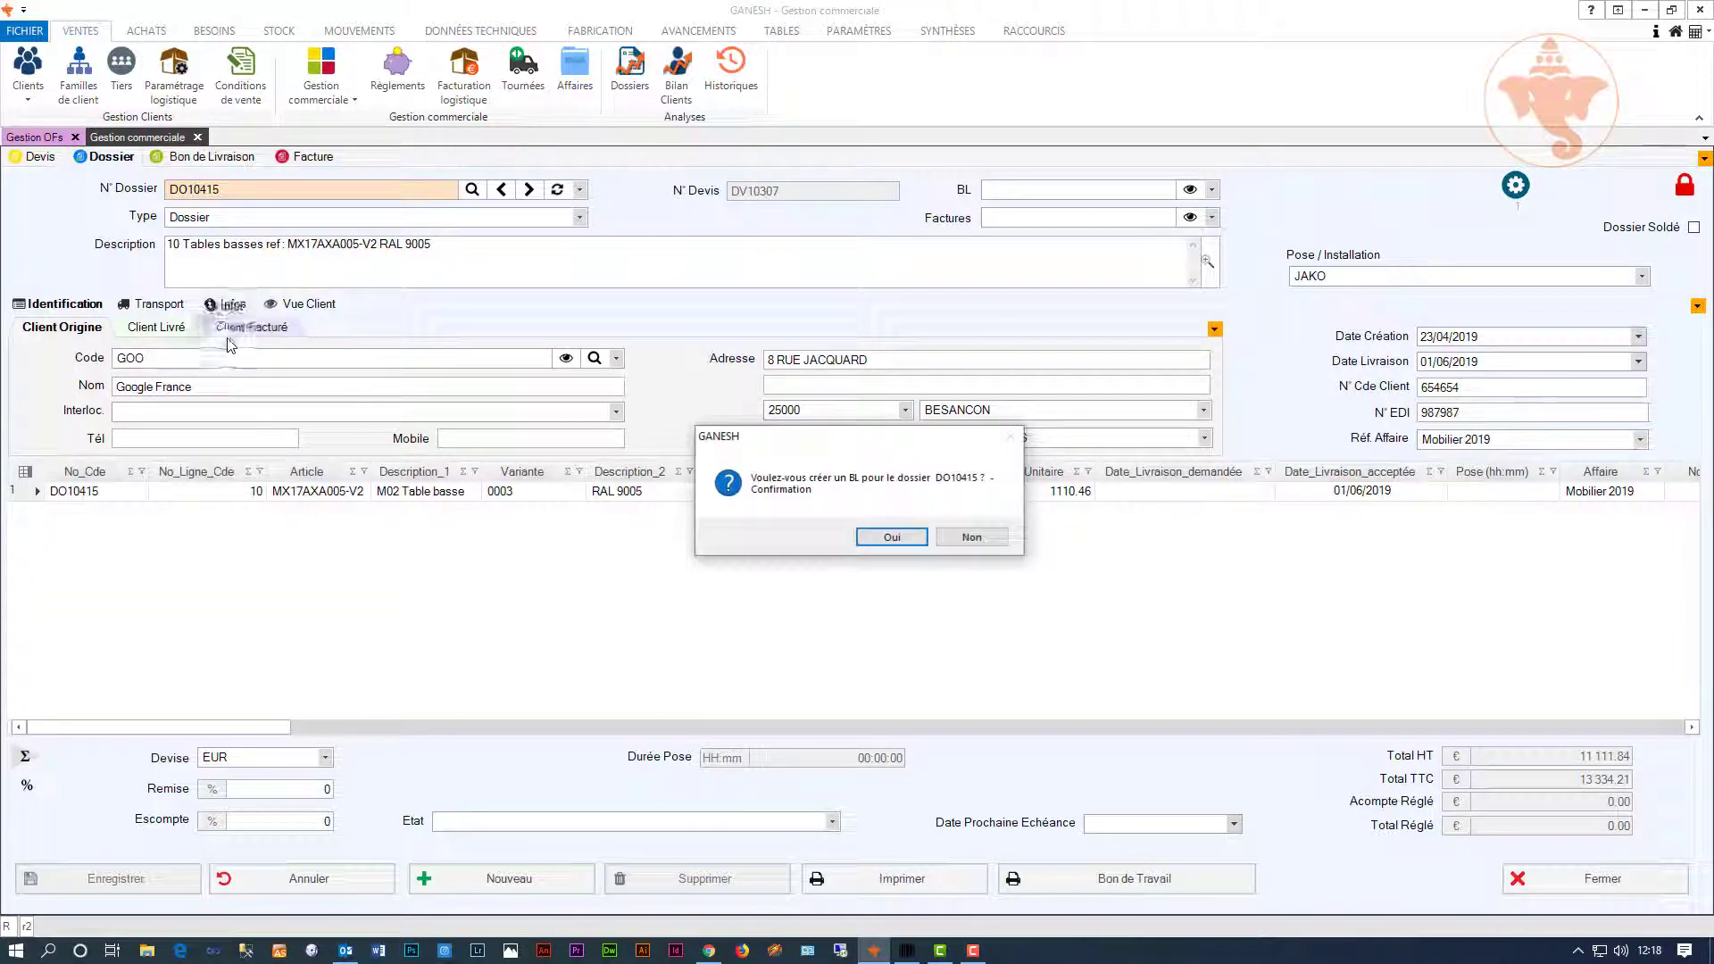
{"action": "left_click", "coordinate": [893, 539]}
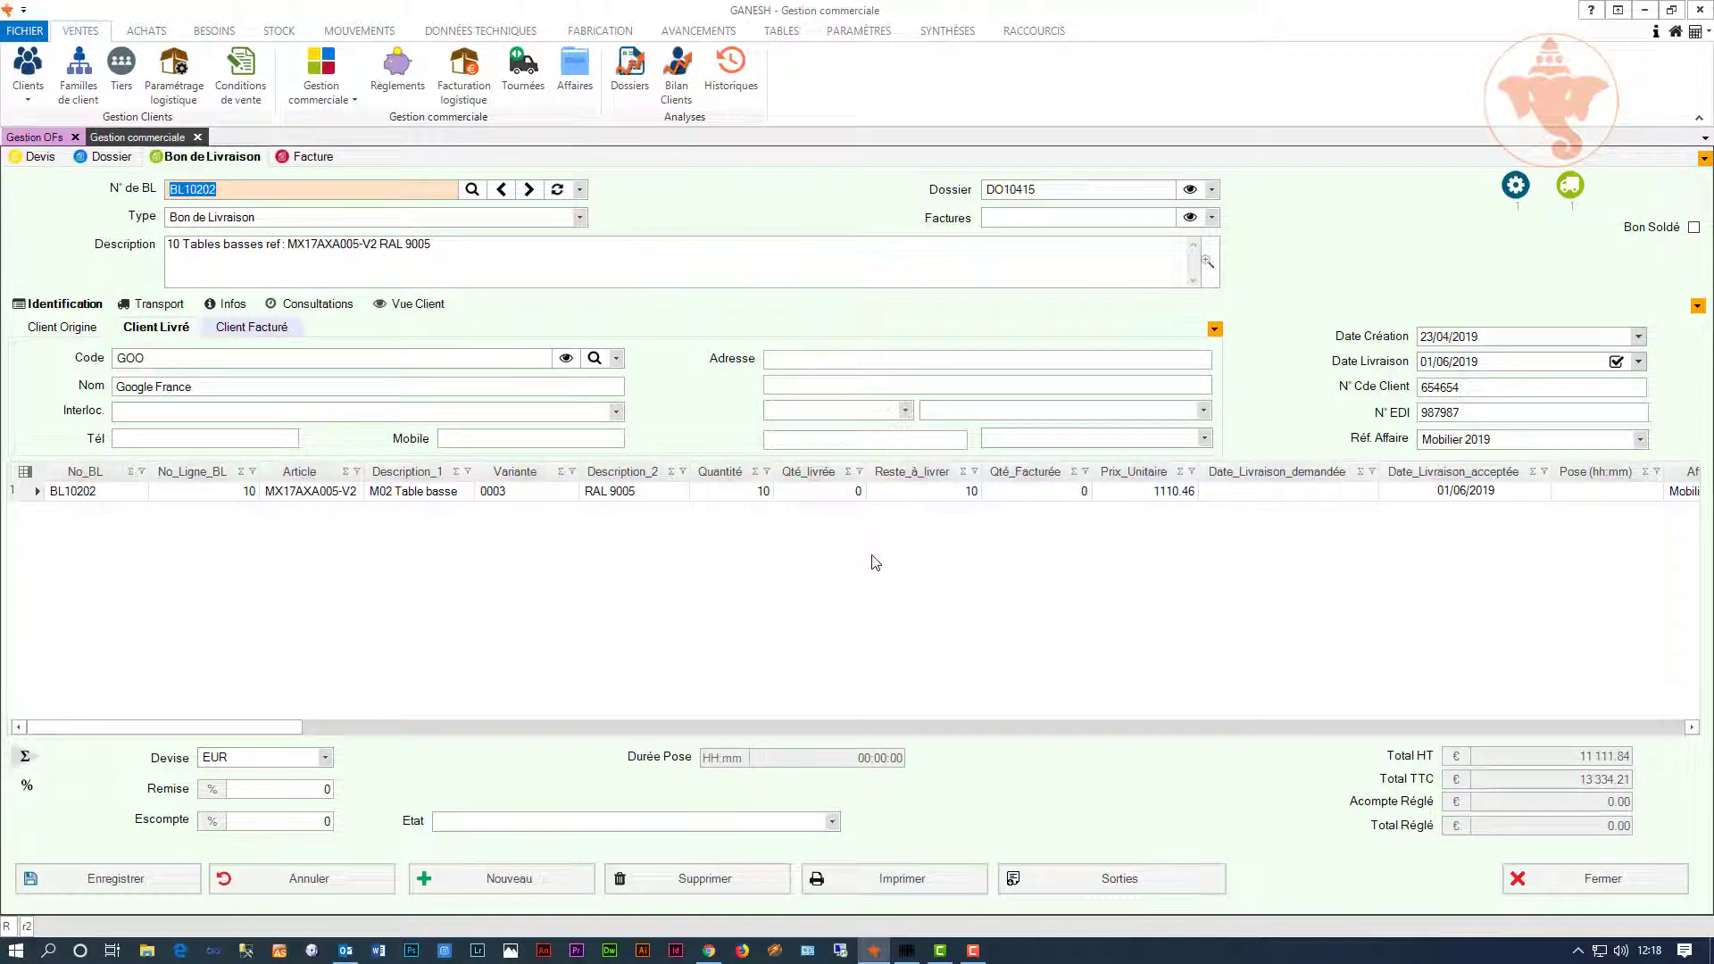
Step: Auto-allocate and validate stock exits for all 10 M02 Table basse on BL10202
{"action": "left_click", "coordinate": [1082, 879]}
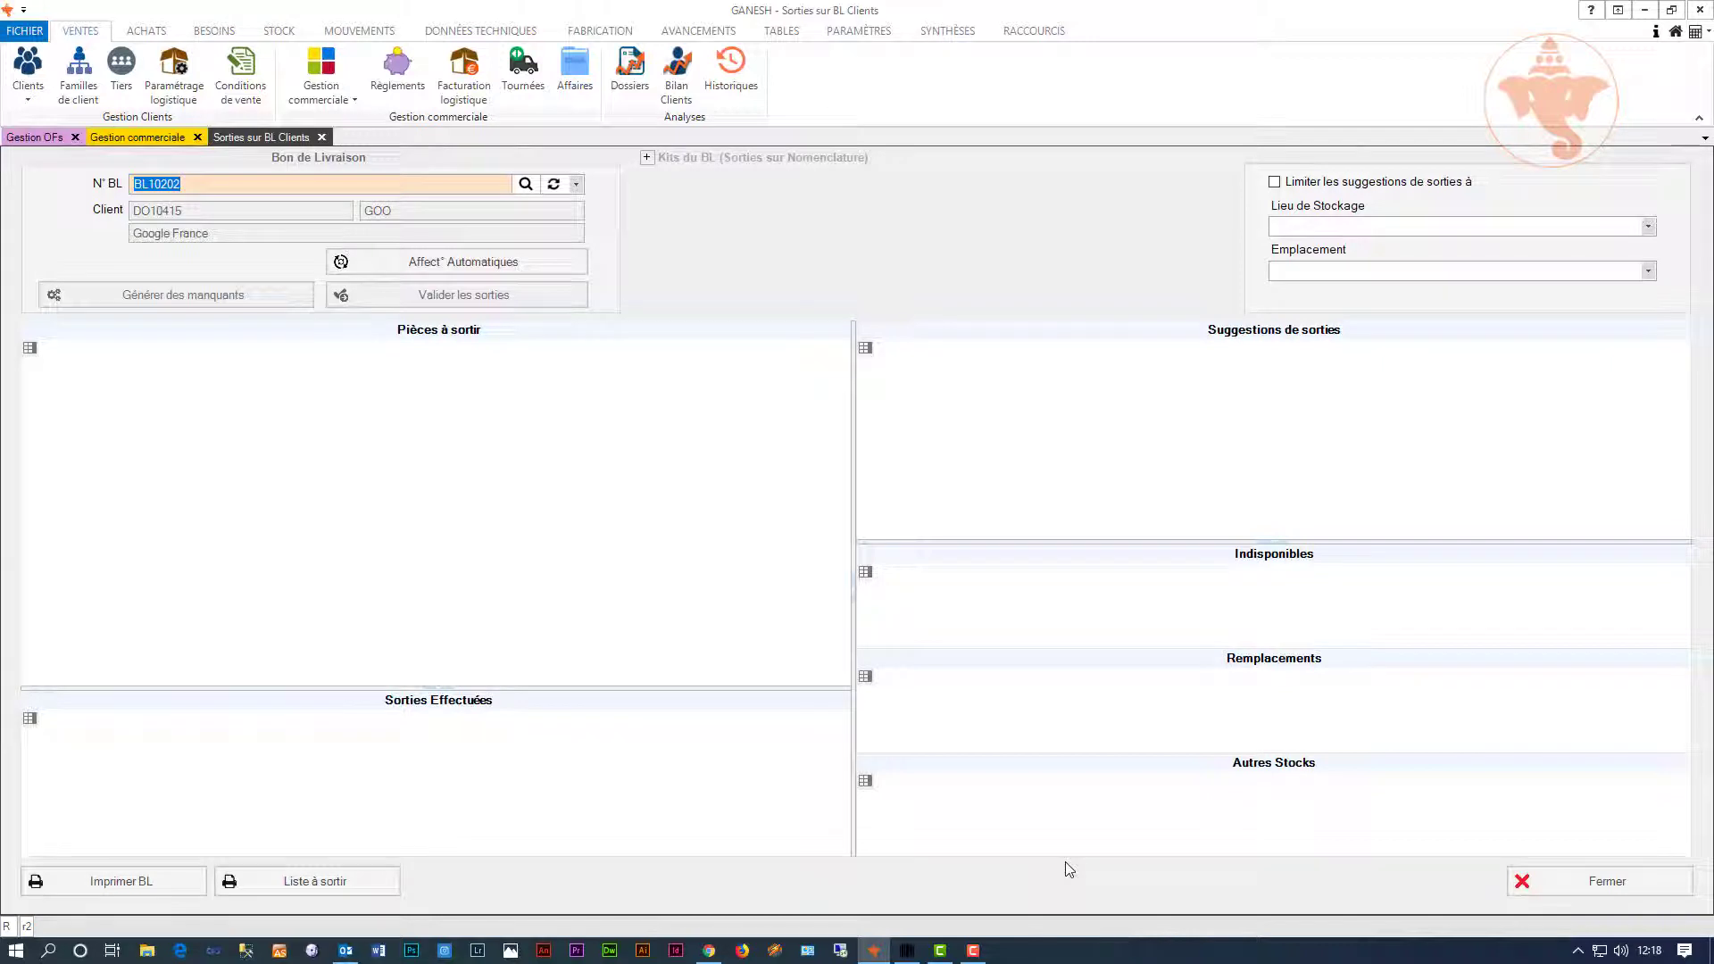
{"action": "left_click", "coordinate": [480, 262]}
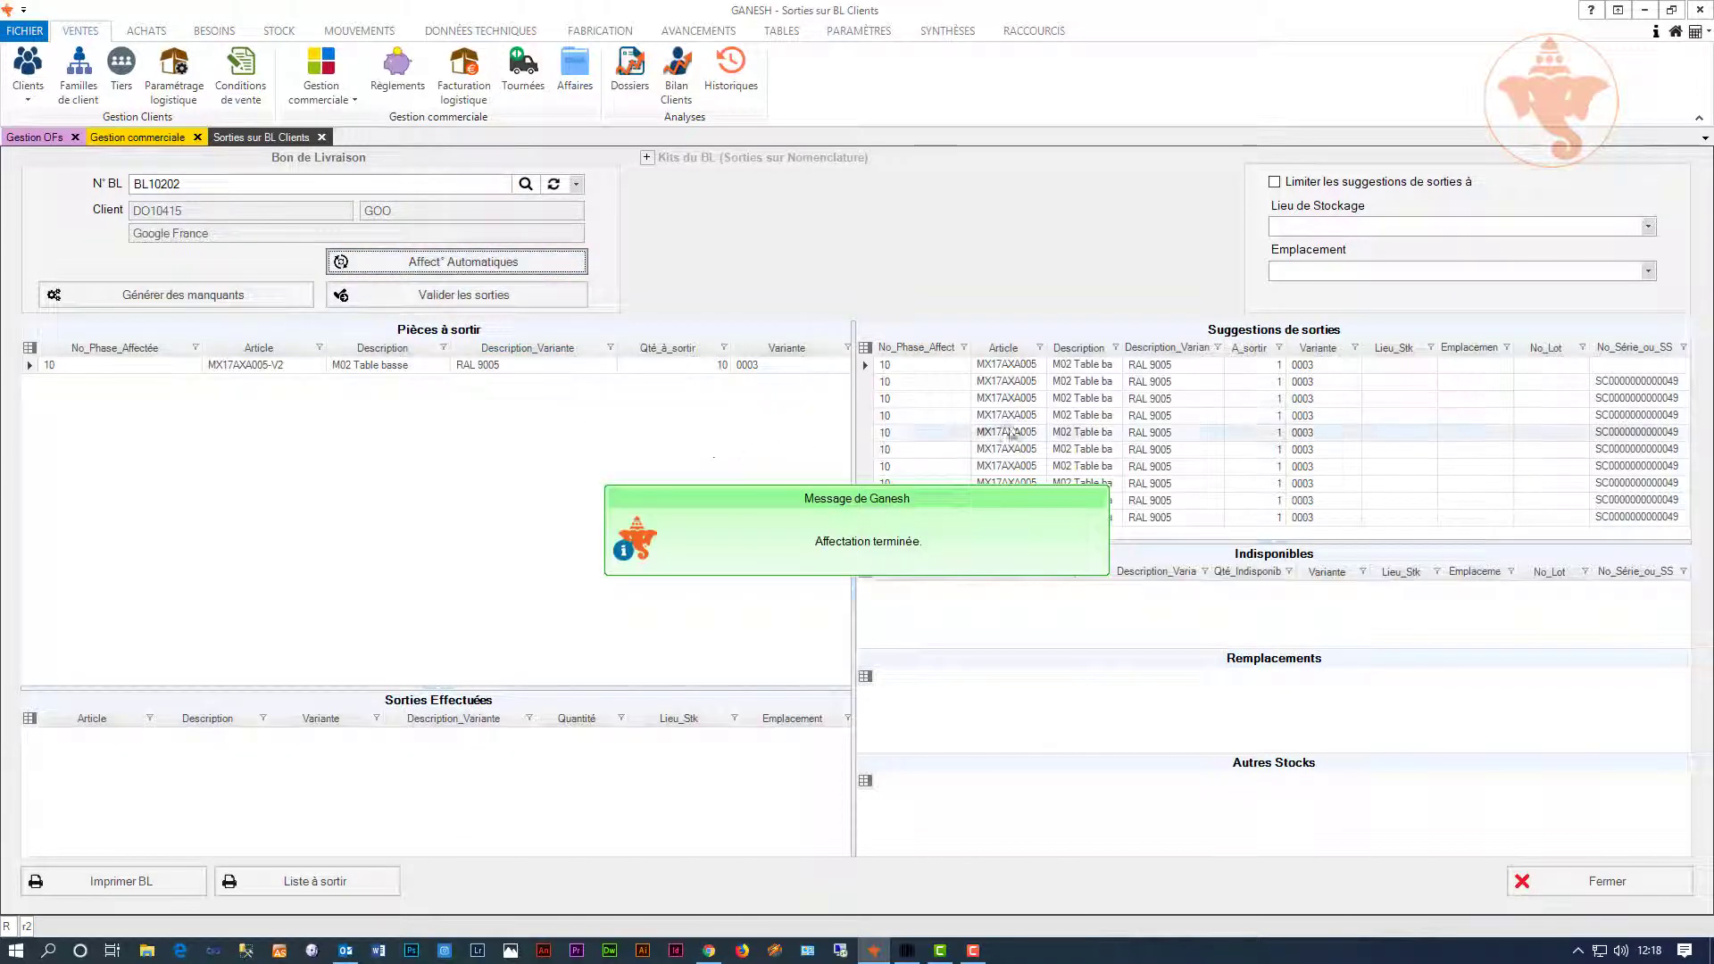
{"action": "left_click", "coordinate": [502, 304]}
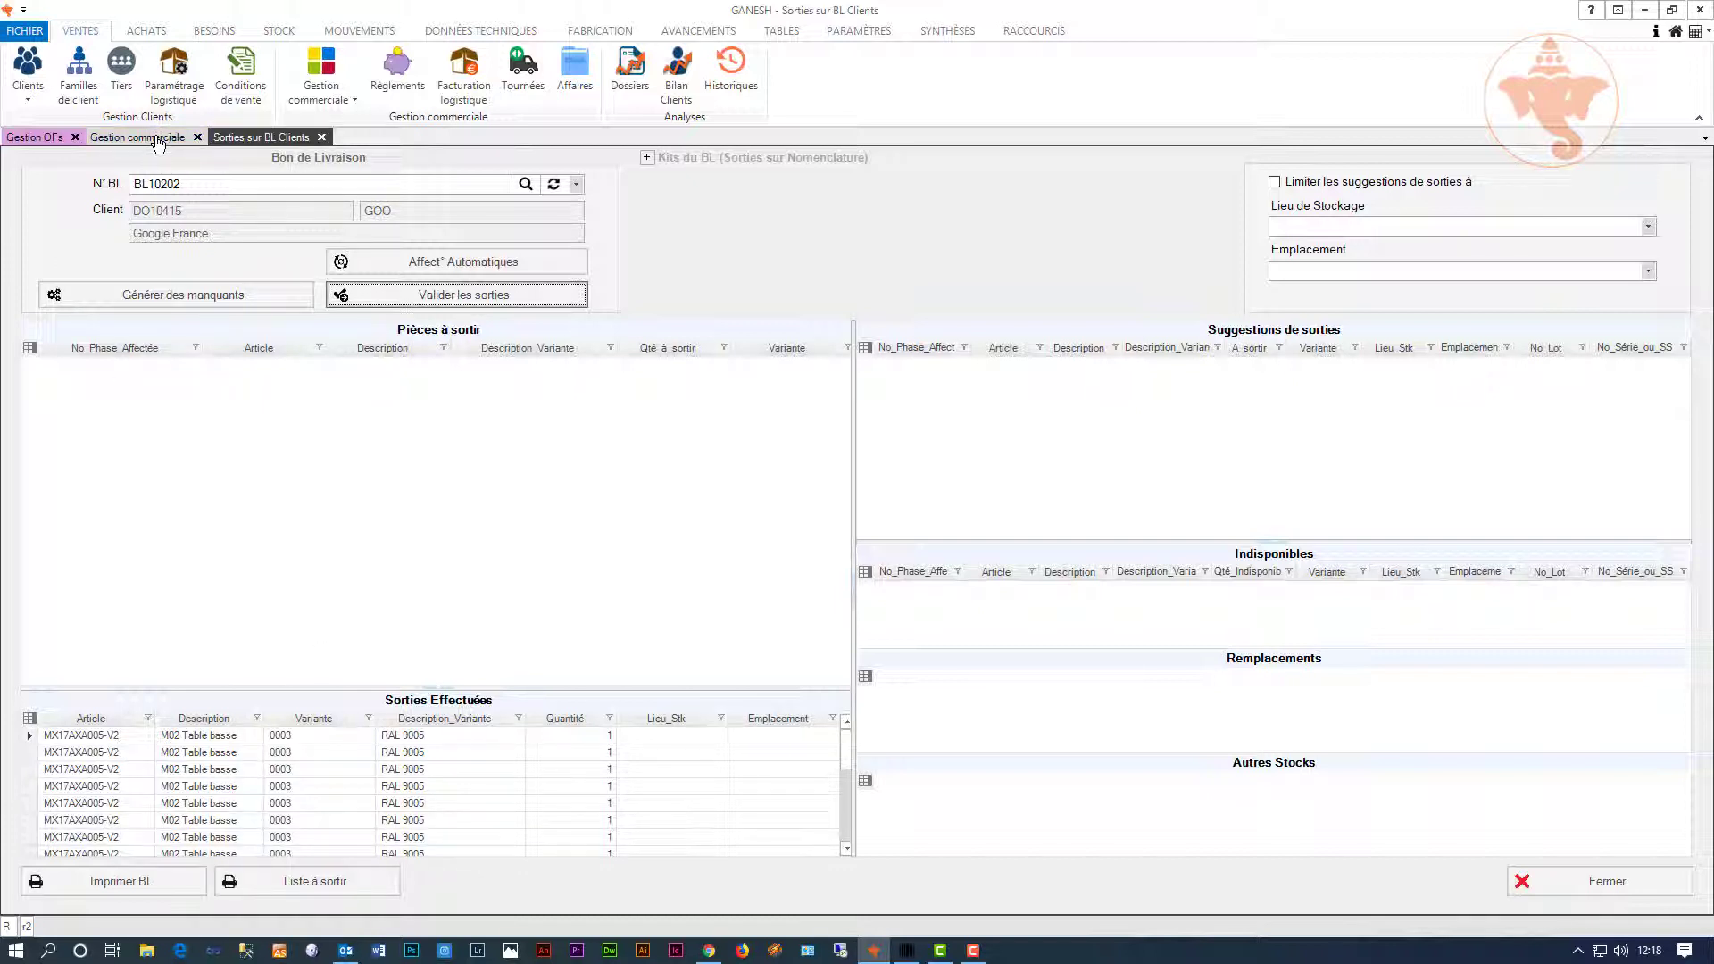
{"action": "left_click", "coordinate": [156, 140]}
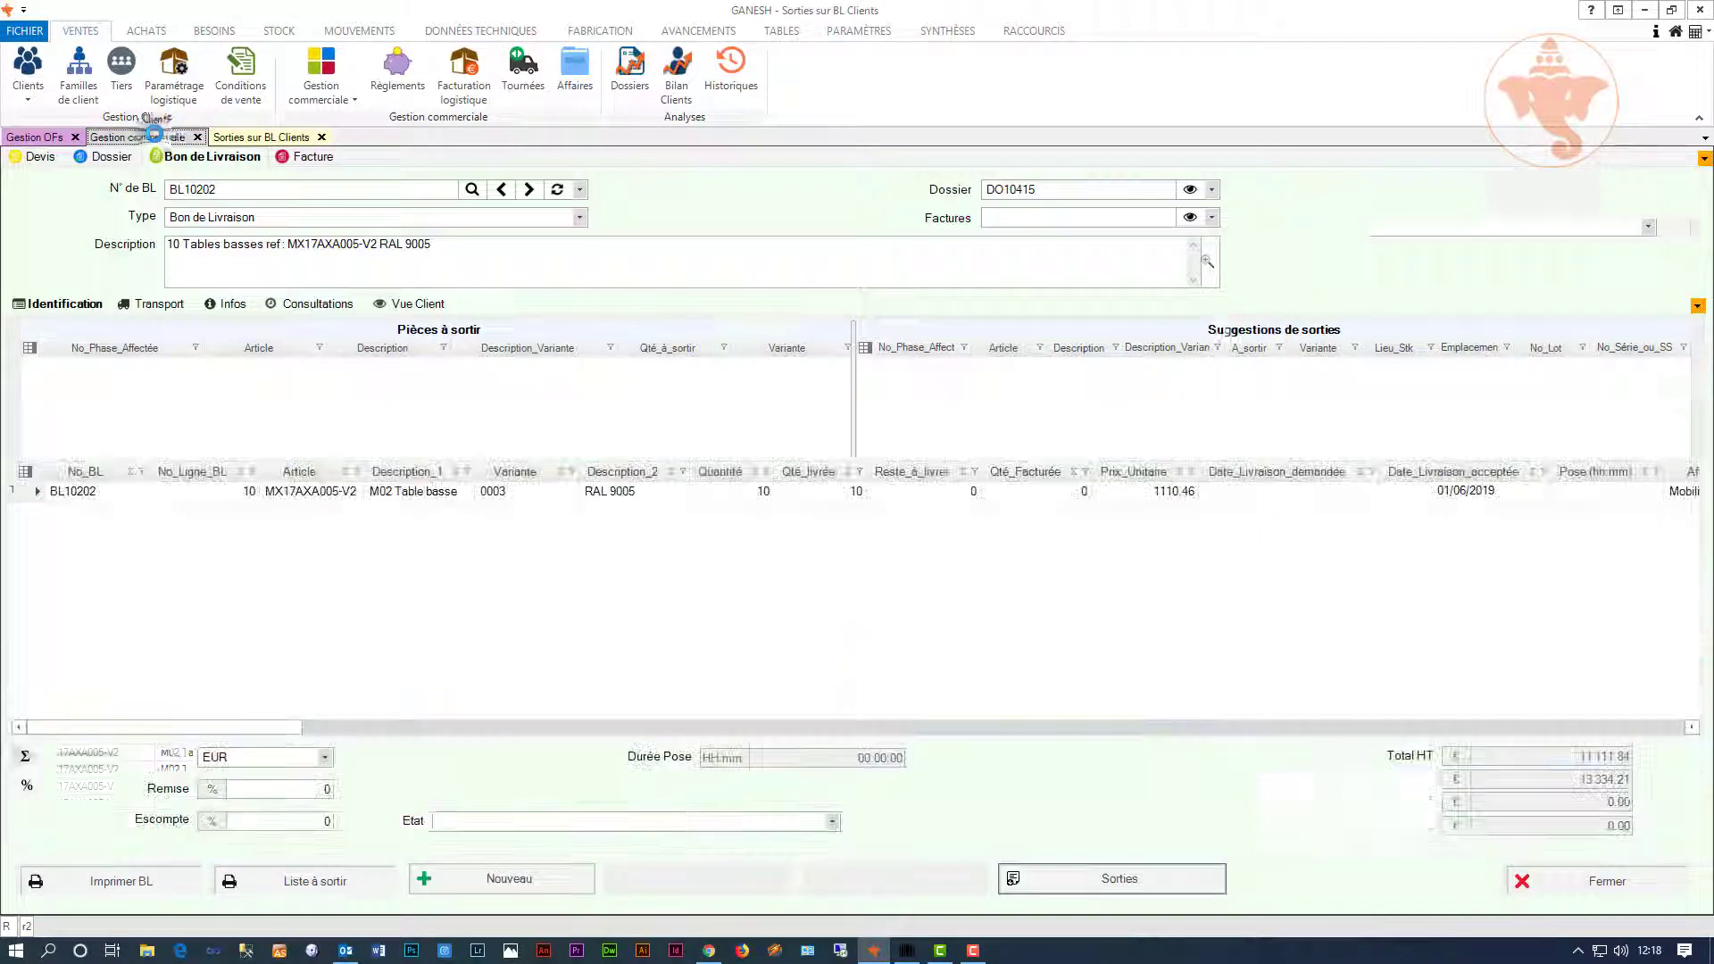
Step: Create invoice FC10089 from delivery note BL10202 and confirm with Oui
{"action": "right_click", "coordinate": [103, 269]}
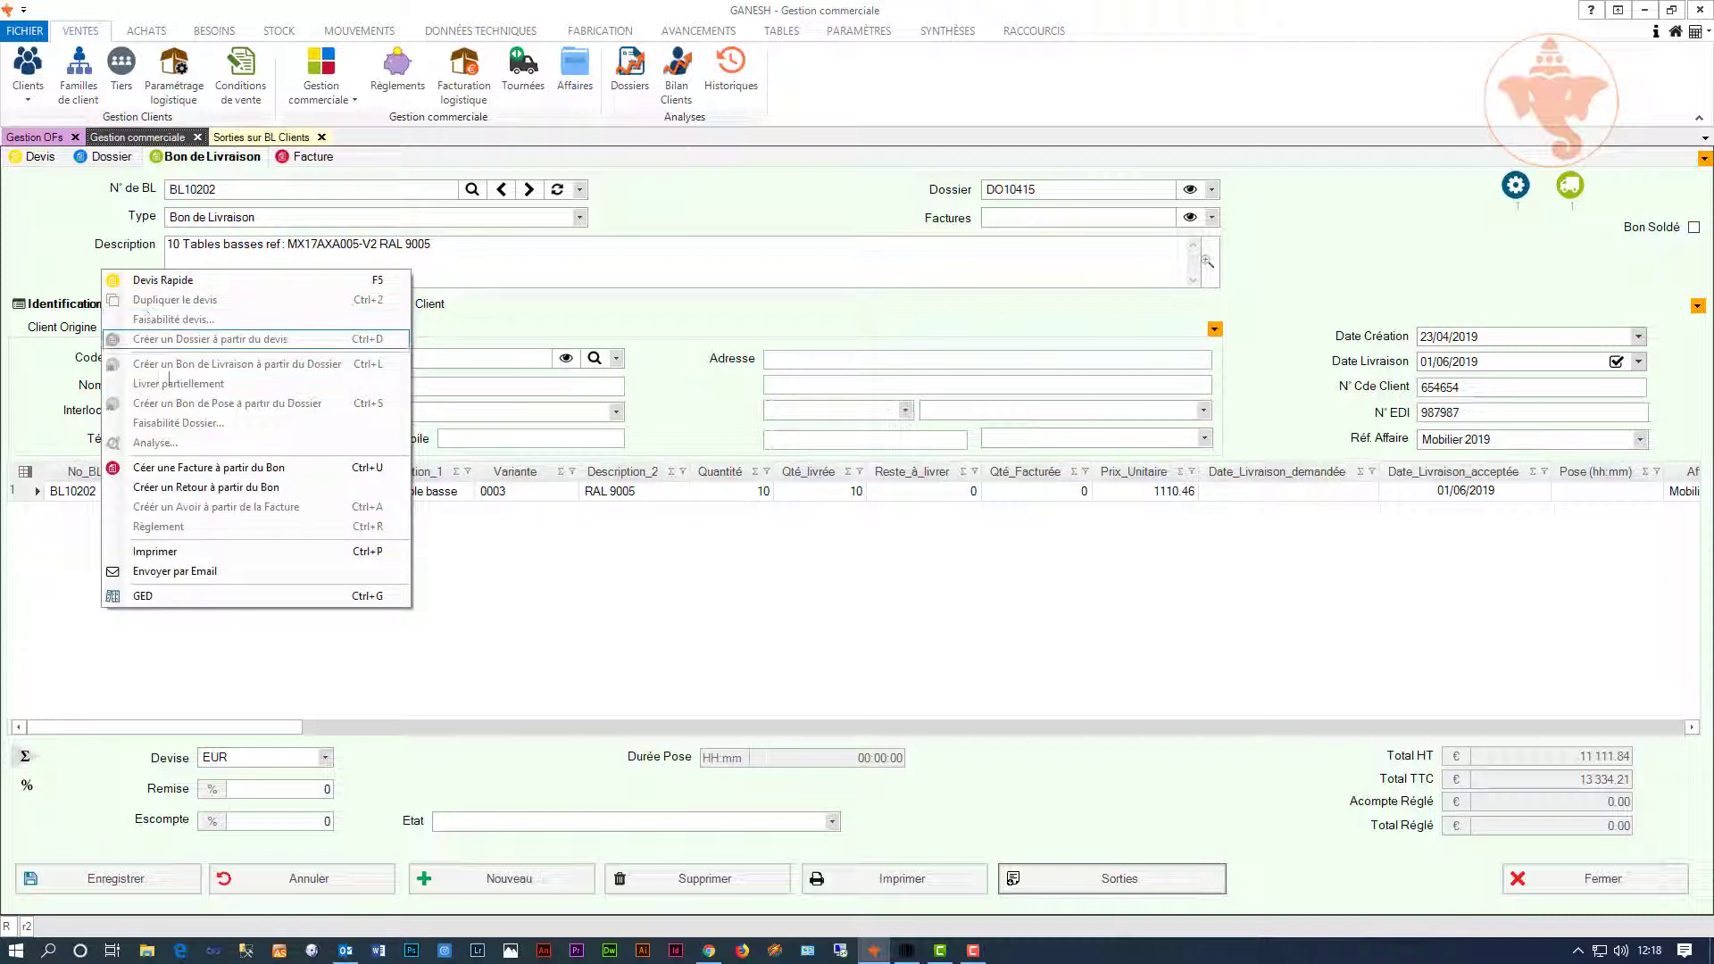
{"action": "left_click", "coordinate": [283, 471]}
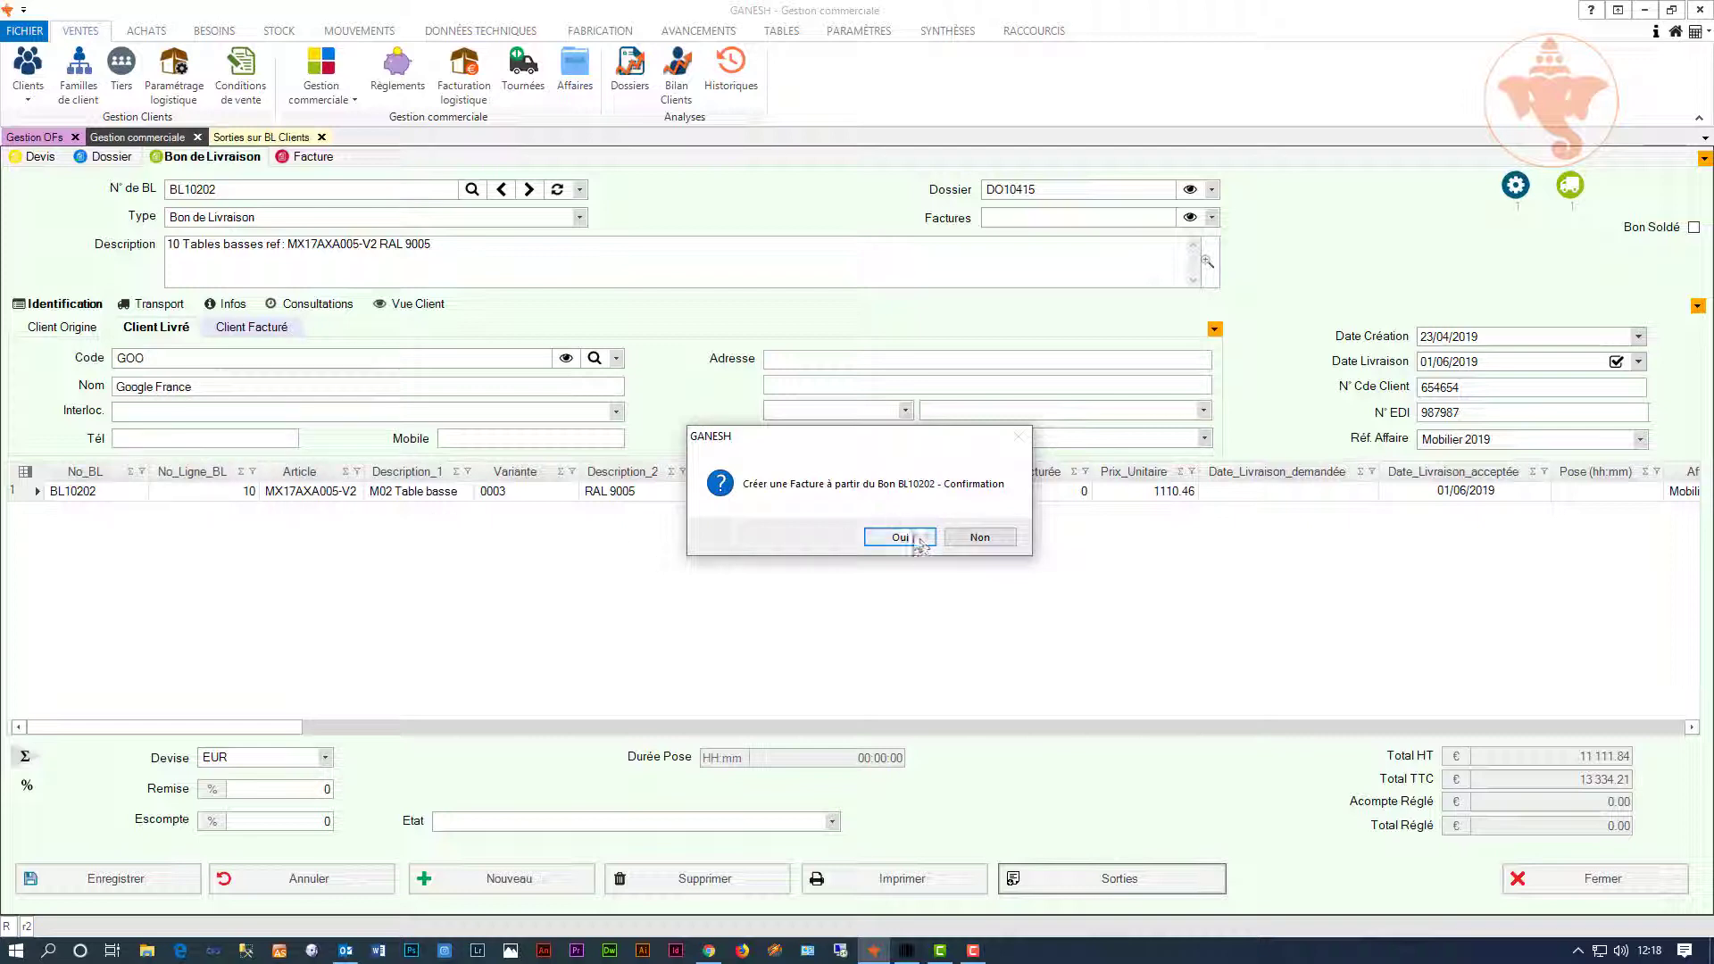
{"action": "left_click", "coordinate": [894, 537]}
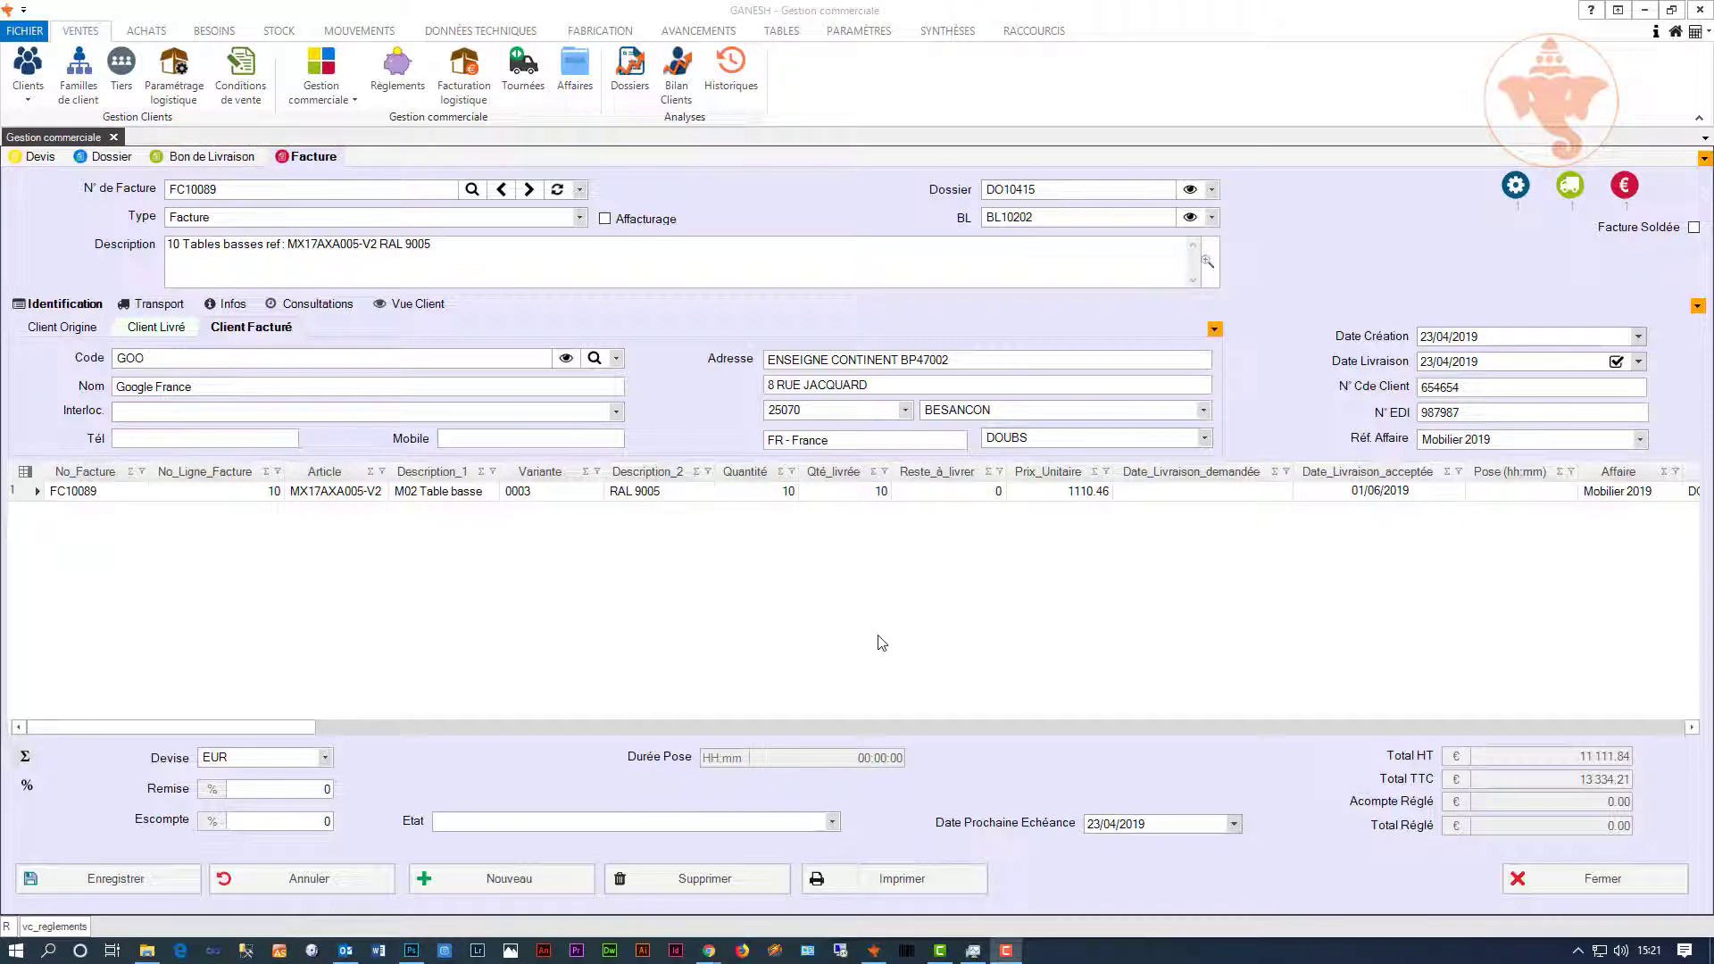
{"action": "left_click", "coordinate": [390, 78]}
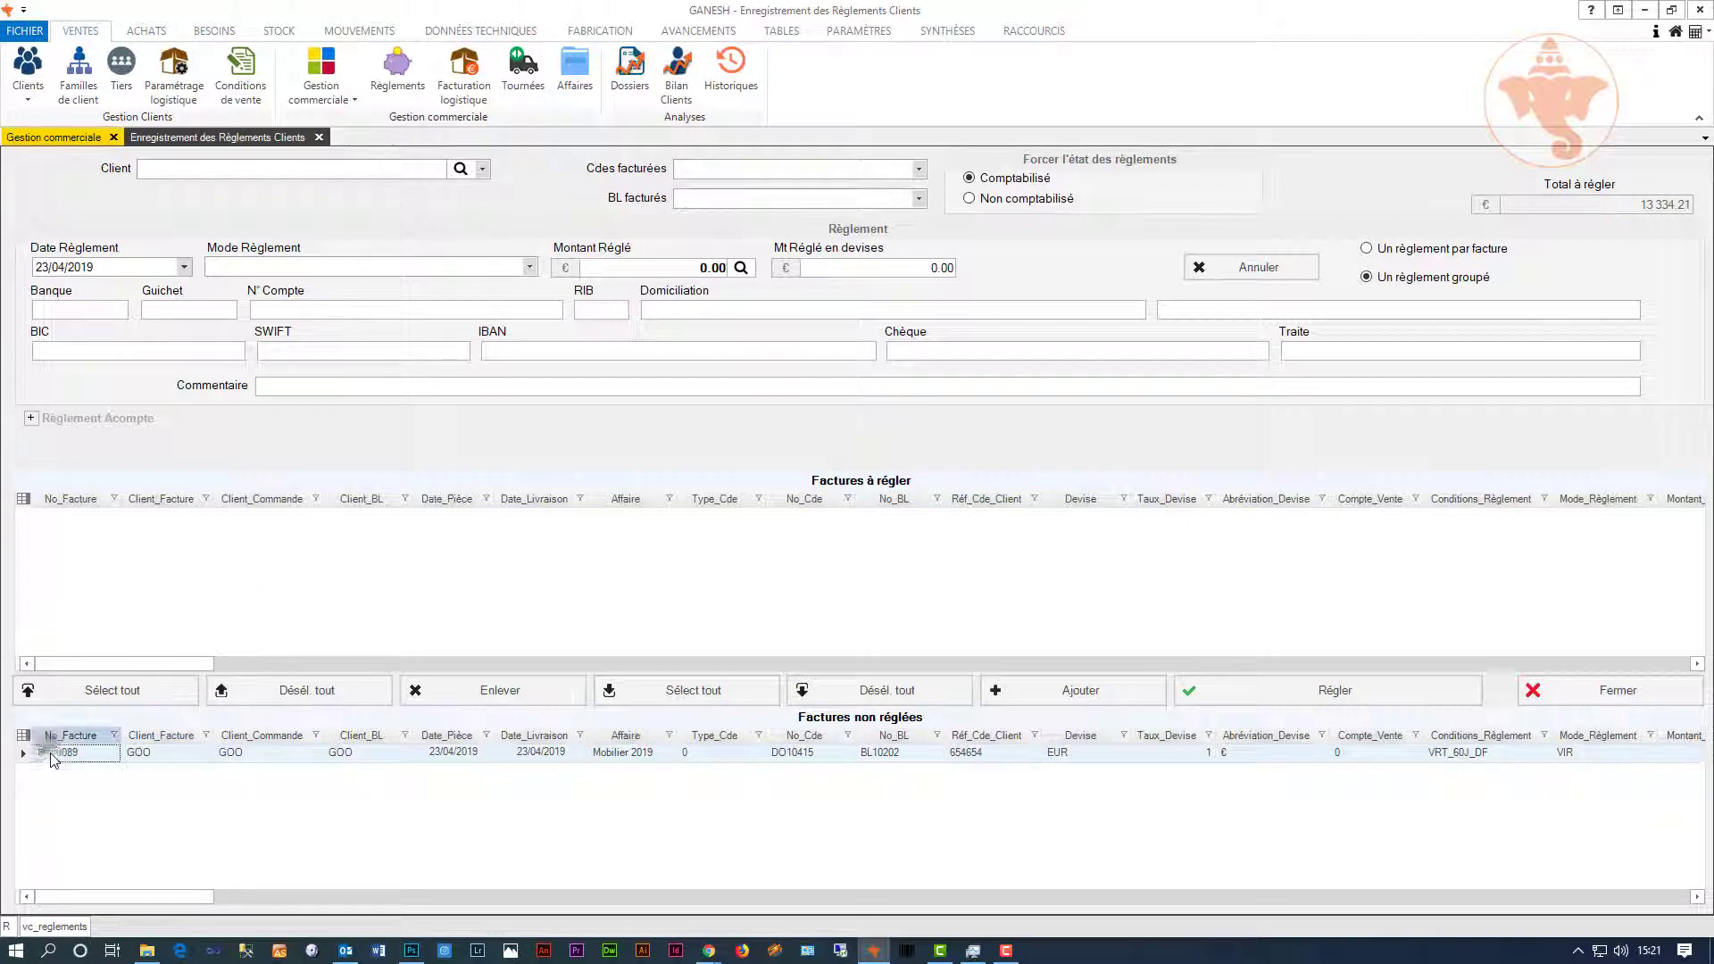
Step: Settle invoice FC10089 with a 13 334.21 VIR bank transfer payment
{"action": "double_click", "coordinate": [54, 754]}
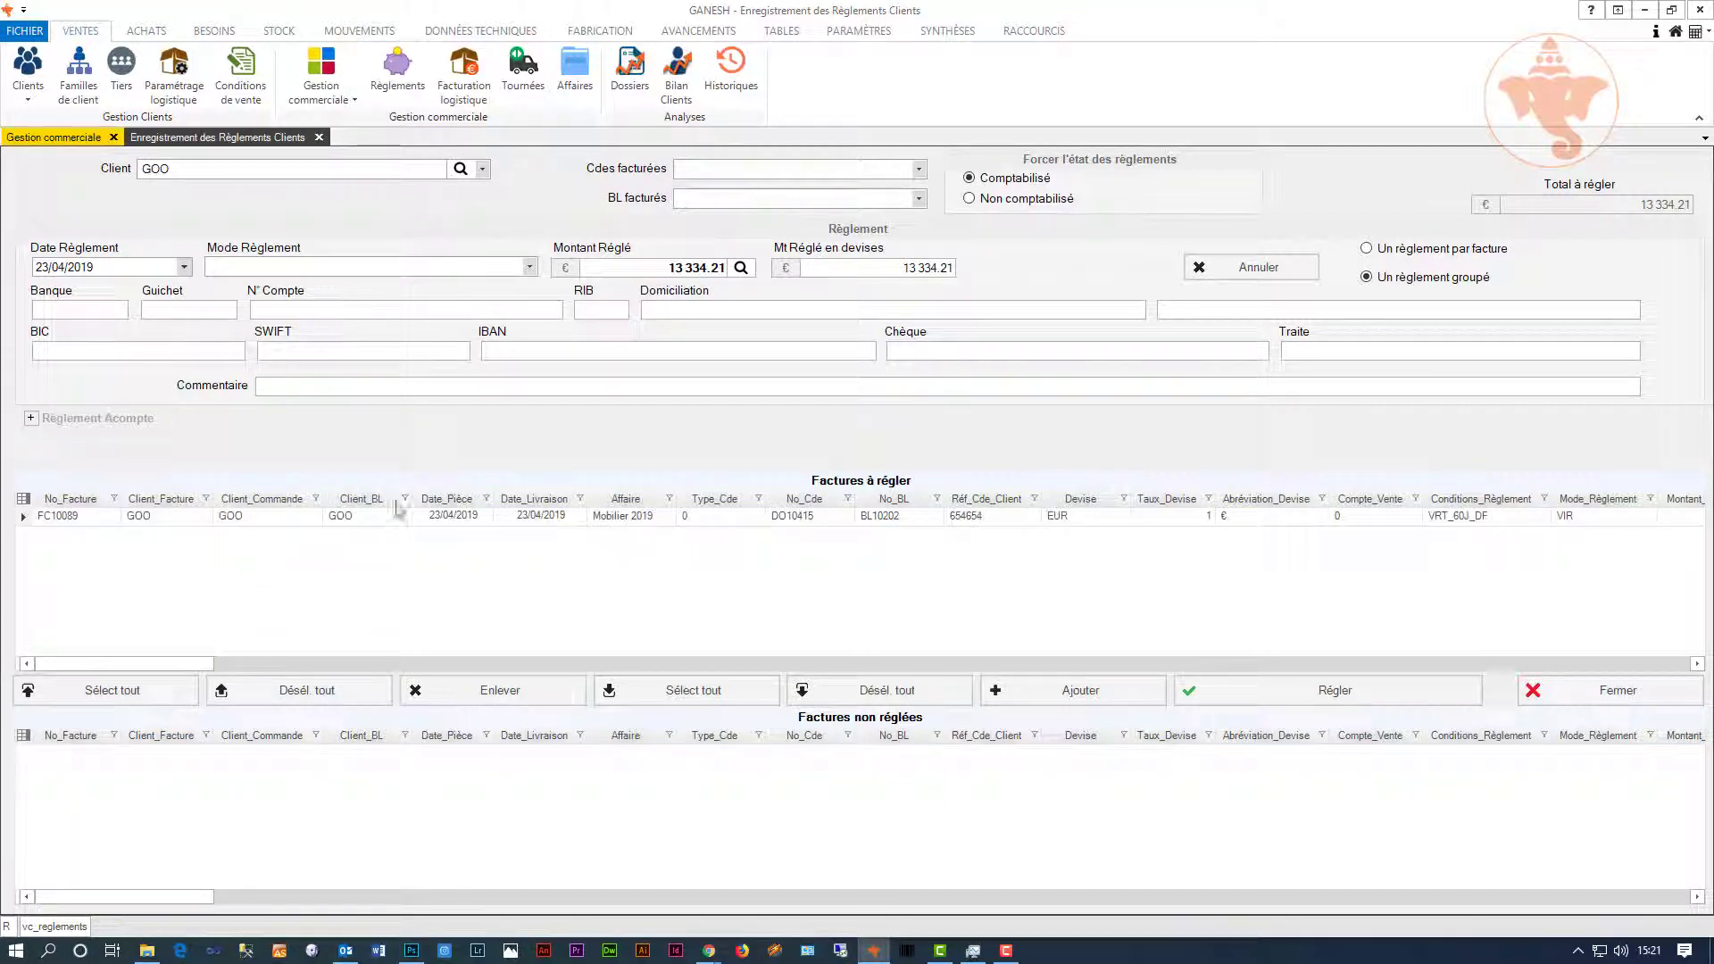
{"action": "left_click", "coordinate": [531, 267]}
{"action": "left_click", "coordinate": [502, 347]}
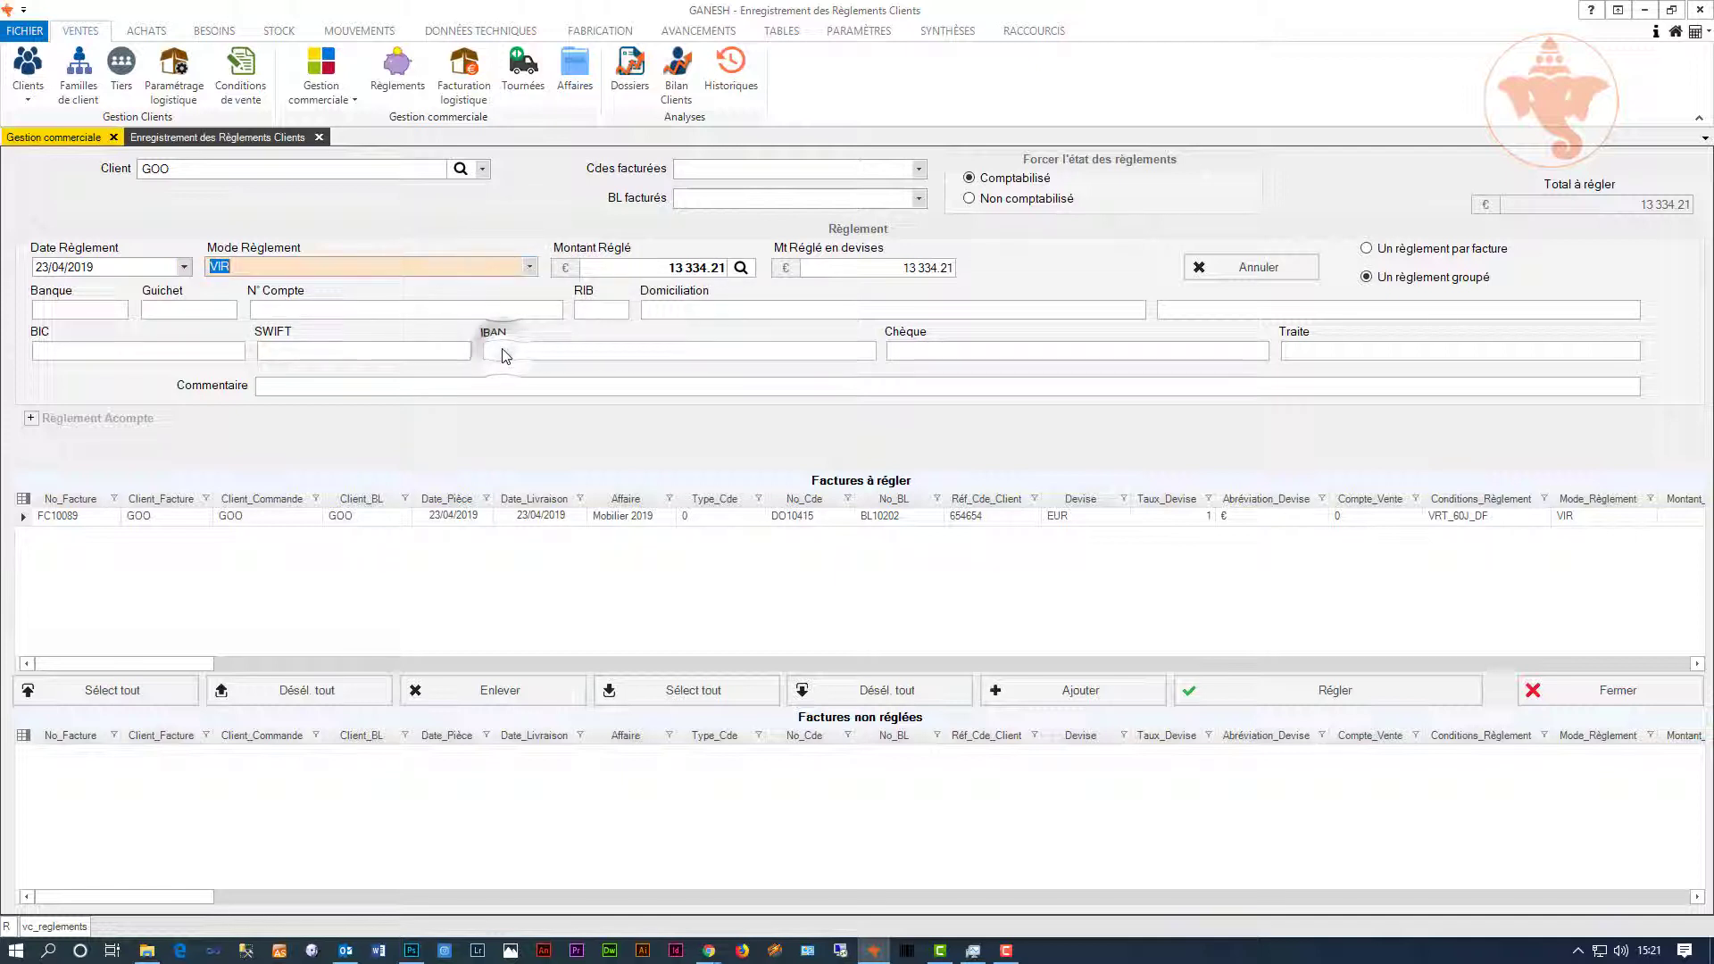
{"action": "left_click", "coordinate": [1230, 696]}
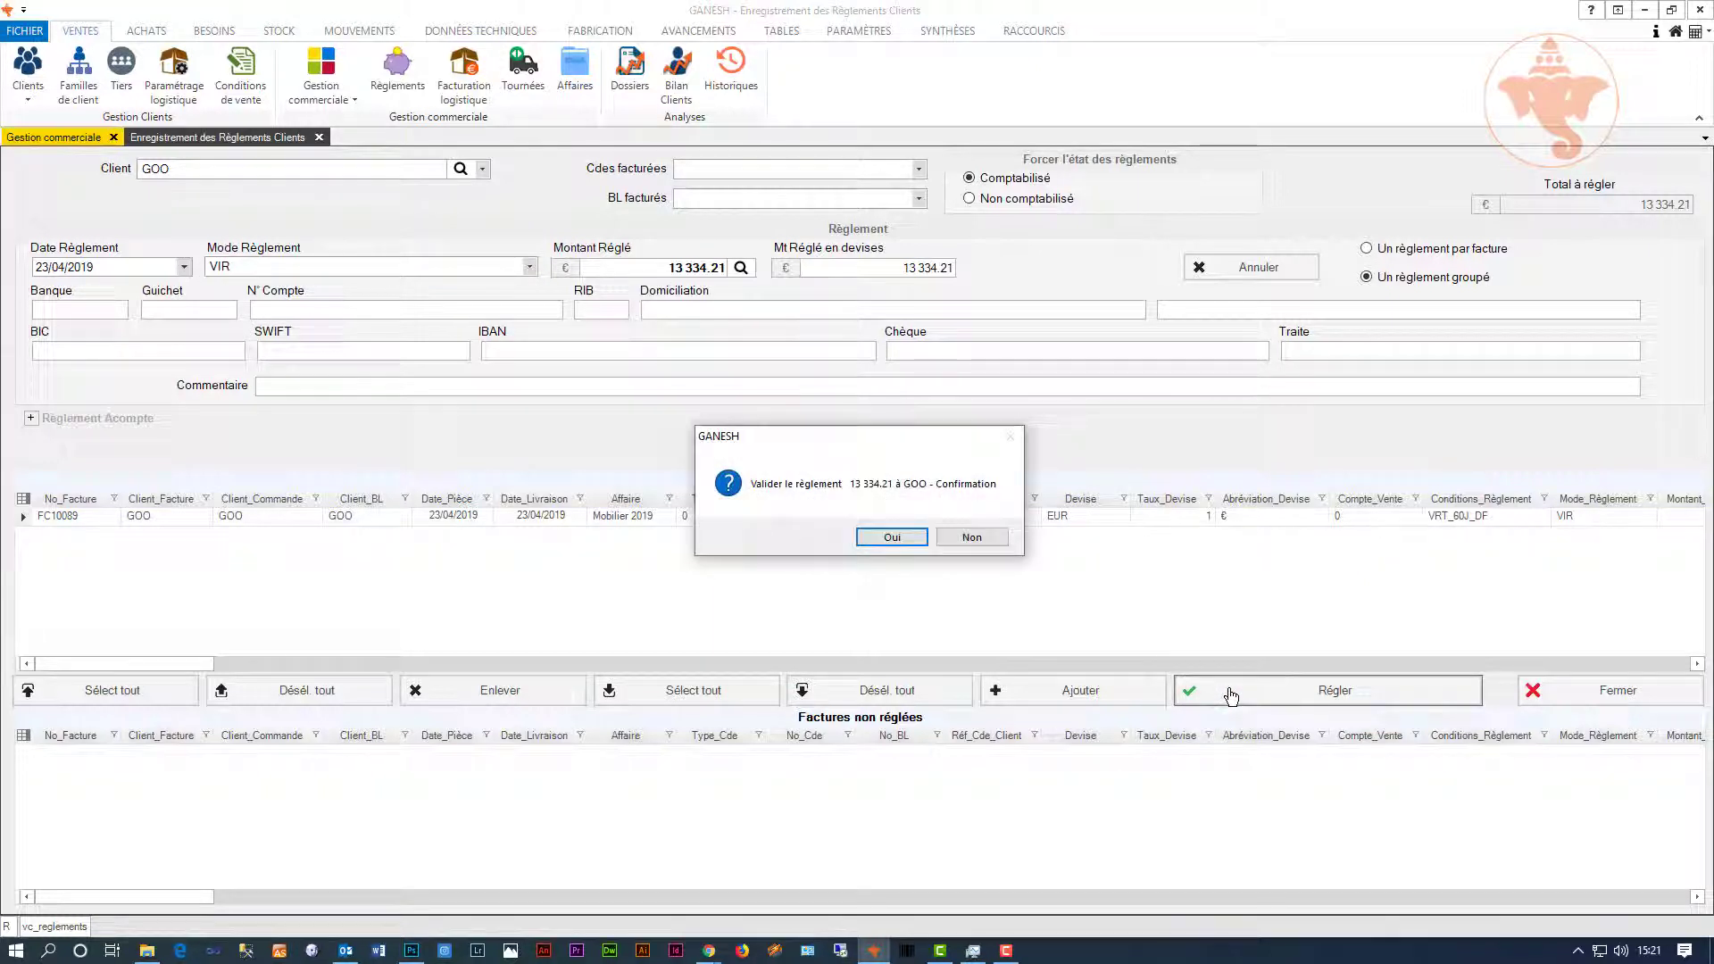
{"action": "left_click", "coordinate": [893, 539]}
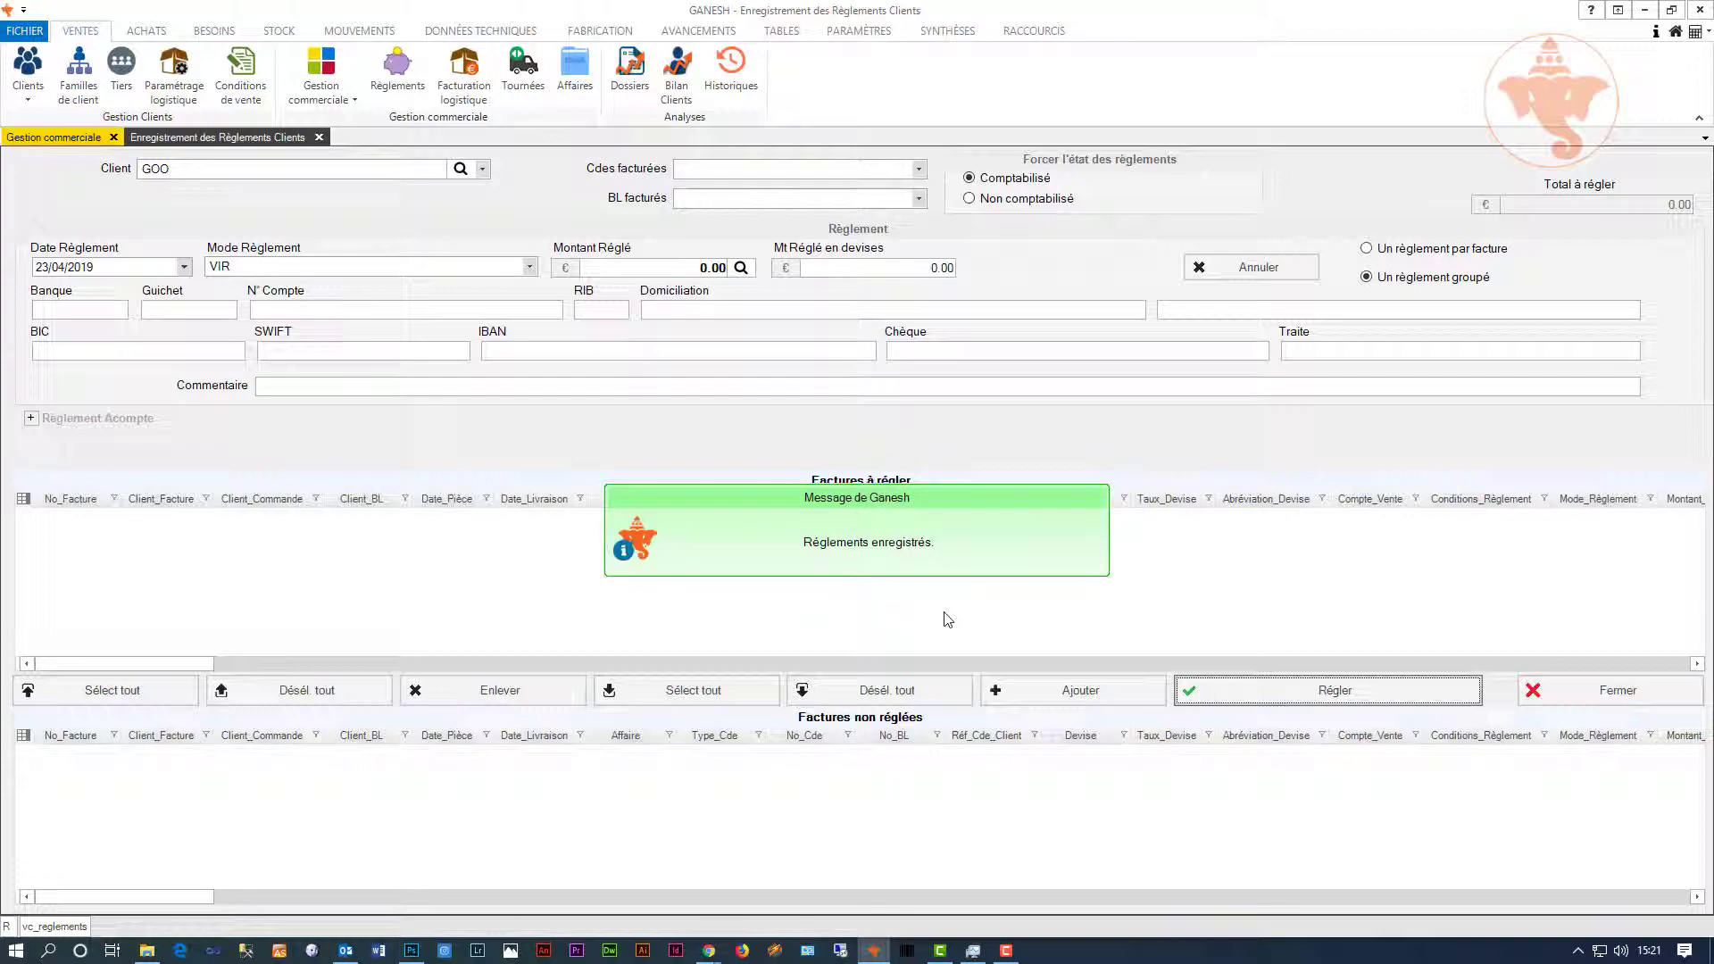